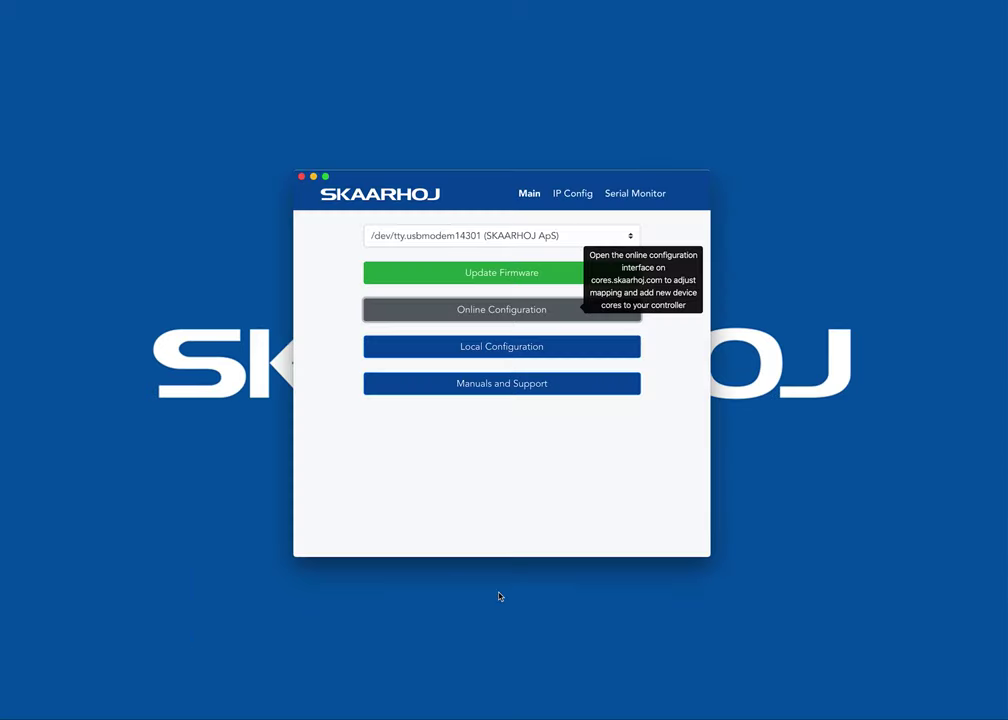
Open the PTZ Pro's online configuration and select the BirdDog P200 + PTZOptics PTx default configuration.
{"action": "left_click", "coordinate": [519, 318]}
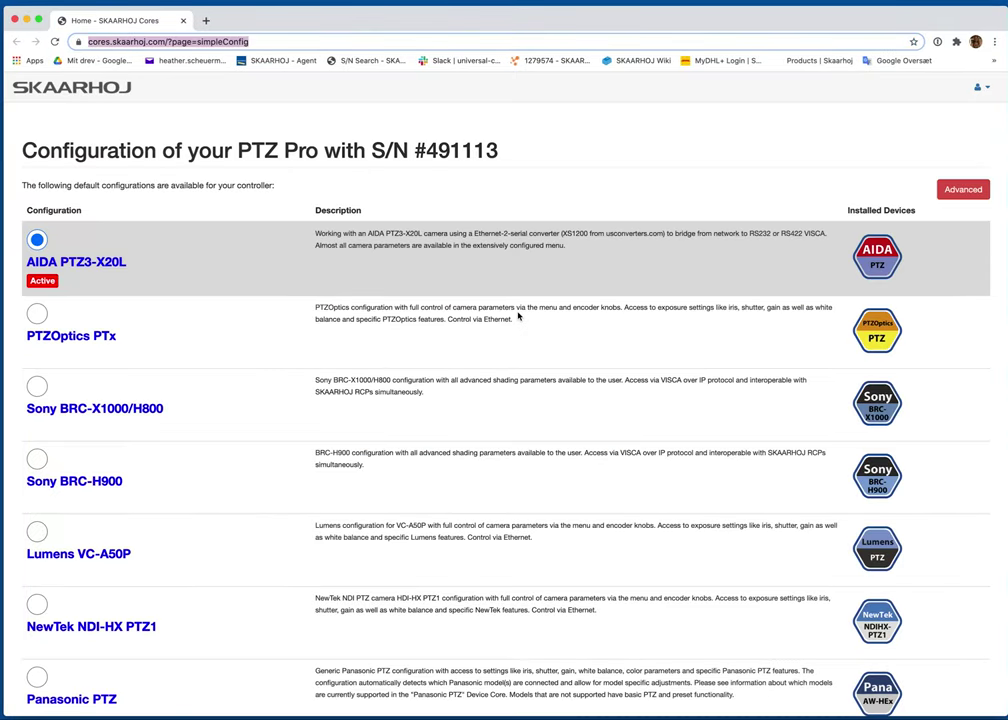
{"action": "scroll", "coordinate": [518, 316], "scroll_direction": "down", "scroll_amount": 1}
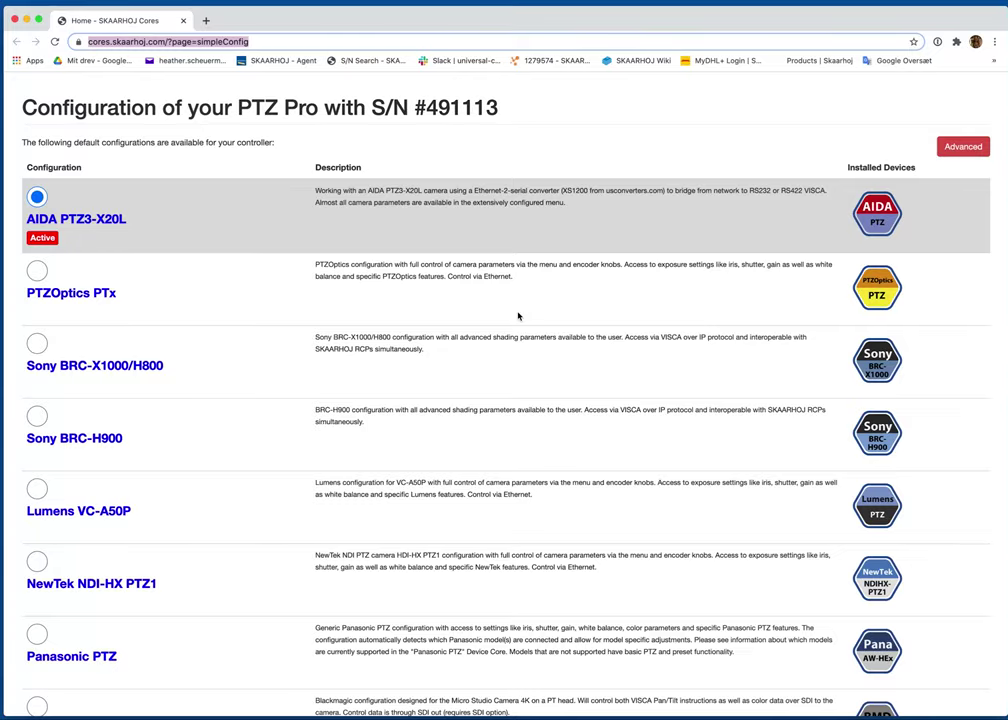
{"action": "scroll", "coordinate": [518, 316], "scroll_direction": "down", "scroll_amount": 10}
{"action": "scroll", "coordinate": [518, 316], "scroll_direction": "down", "scroll_amount": 1}
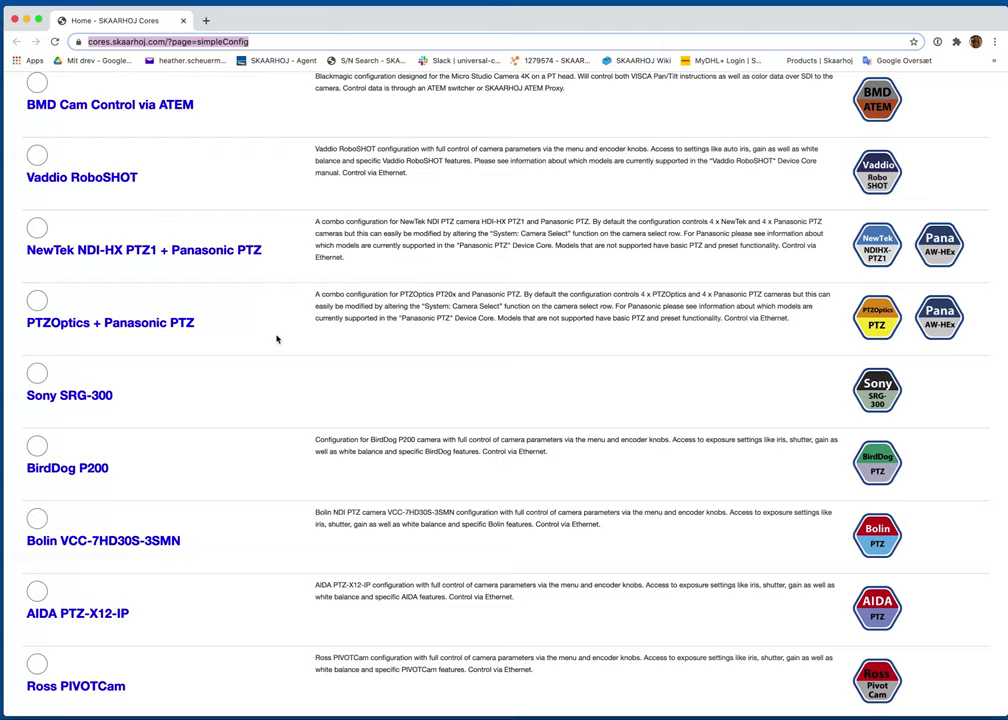
{"action": "scroll", "coordinate": [277, 339], "scroll_direction": "down", "scroll_amount": 10}
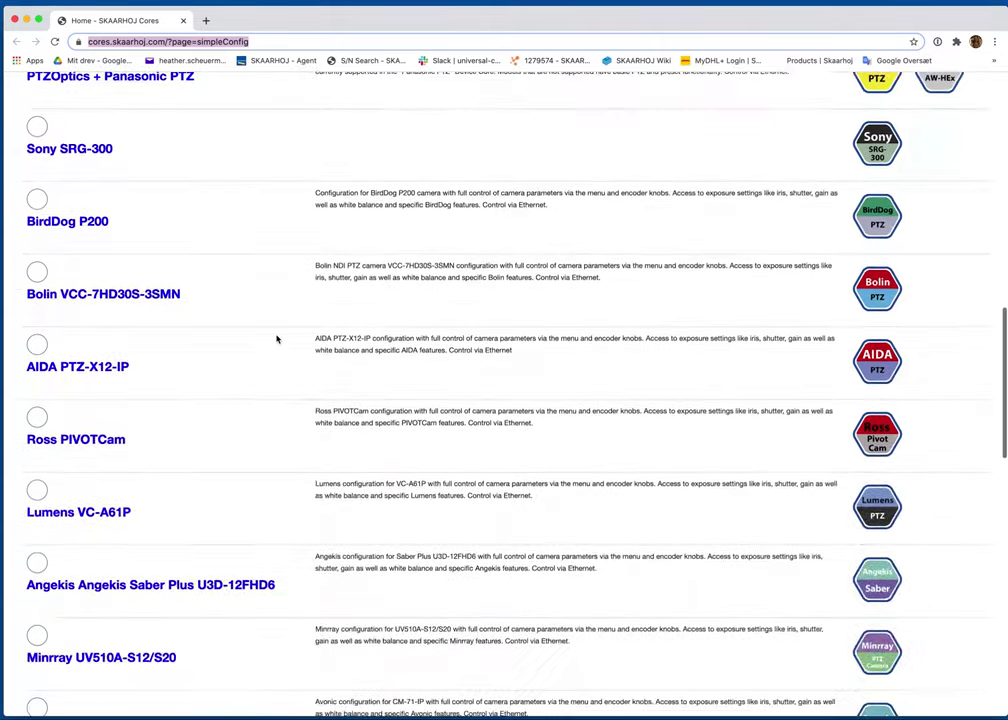
{"action": "scroll", "coordinate": [277, 339], "scroll_direction": "down", "scroll_amount": 3}
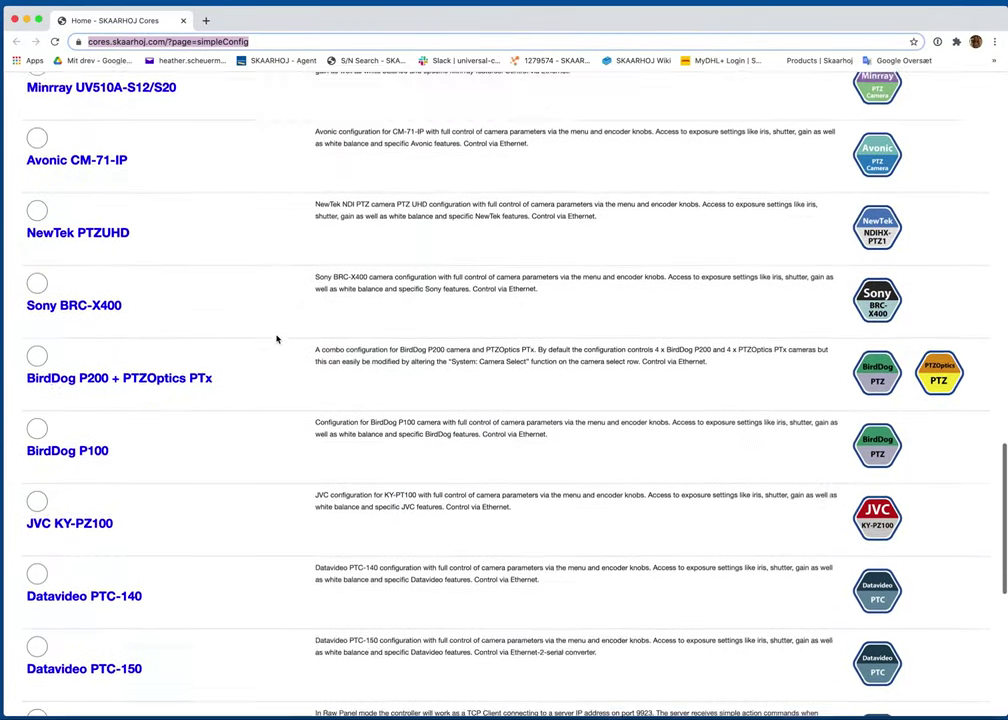
{"action": "scroll", "coordinate": [277, 339], "scroll_direction": "down", "scroll_amount": 1}
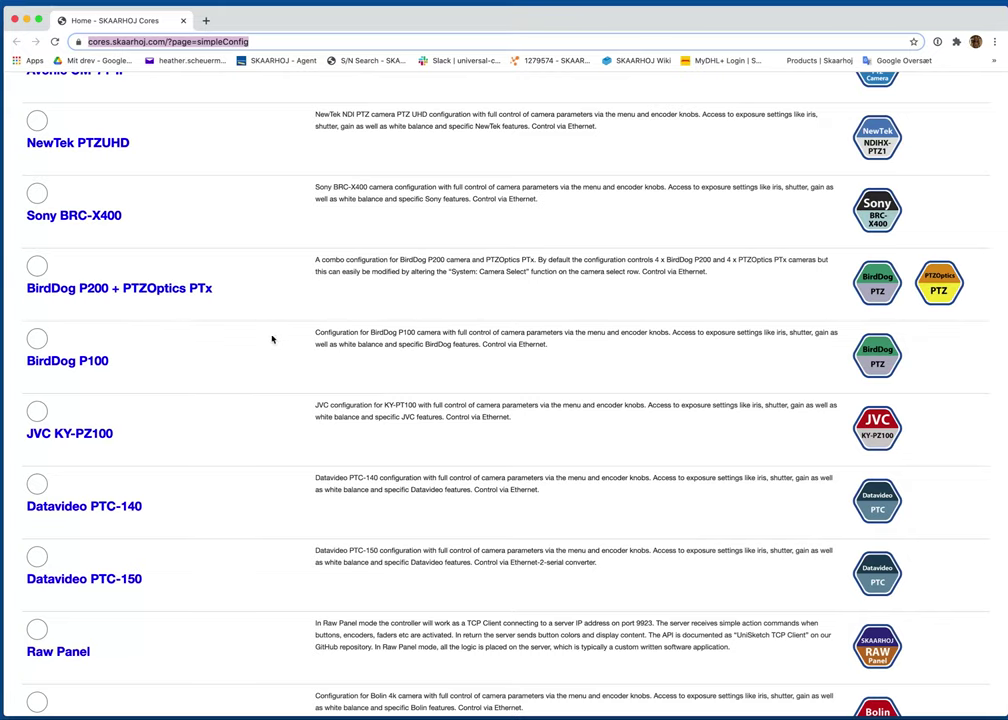
{"action": "scroll", "coordinate": [71, 312], "scroll_direction": "down", "scroll_amount": 1}
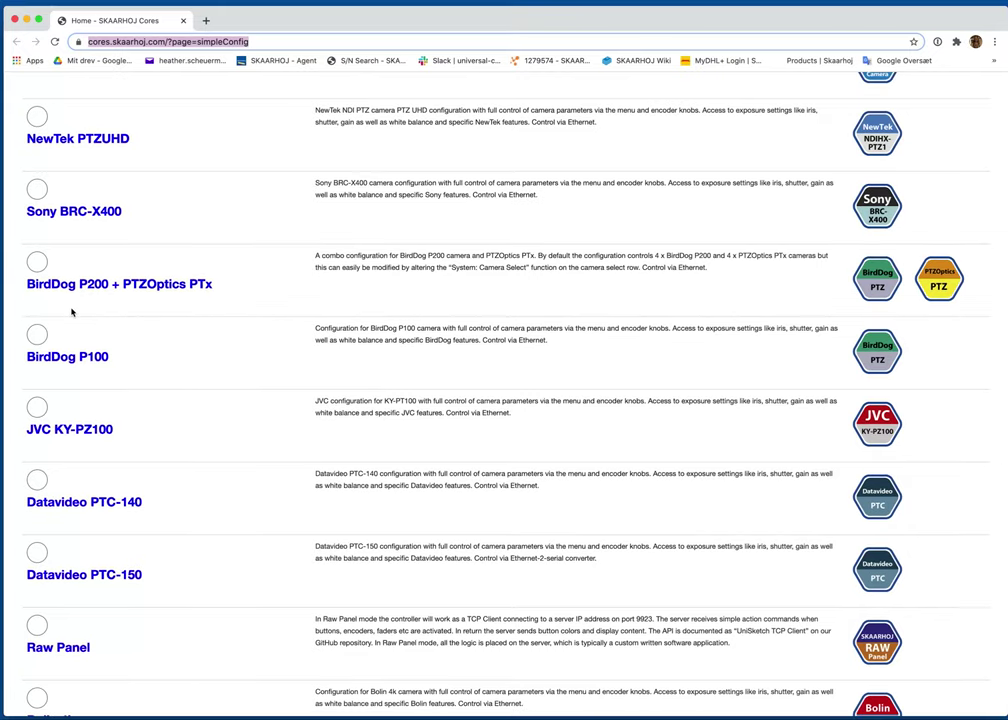
{"action": "left_click", "coordinate": [38, 263]}
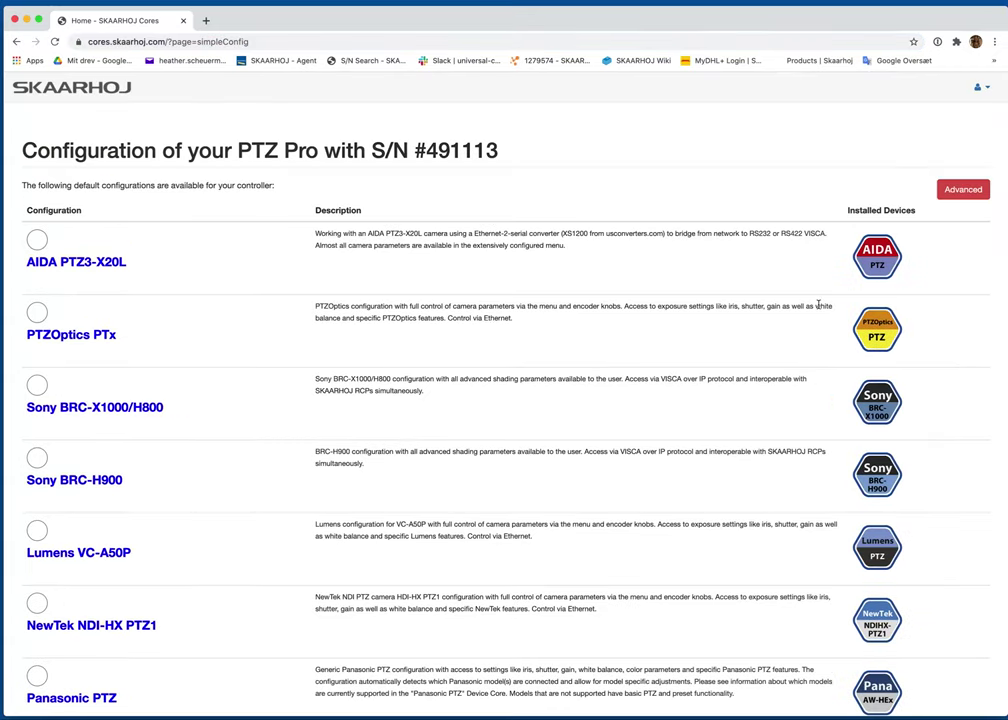
In Advanced device cores, add the Minrray UV510A-S12/S20 core found by filtering 'minrray'.
{"action": "left_click", "coordinate": [950, 182]}
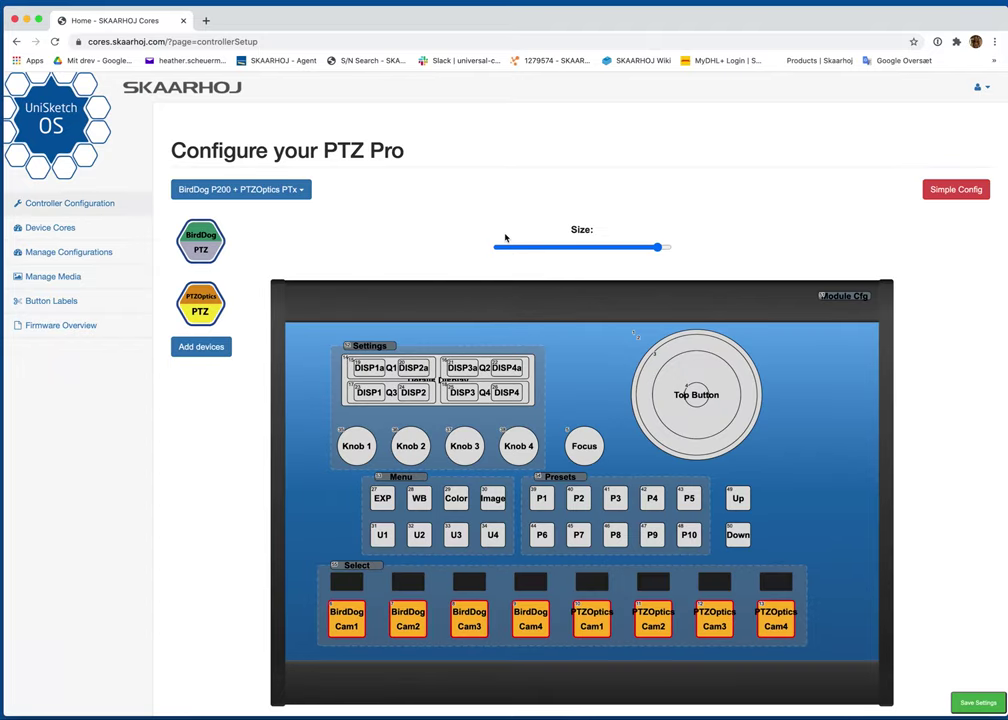
{"action": "left_click", "coordinate": [195, 350]}
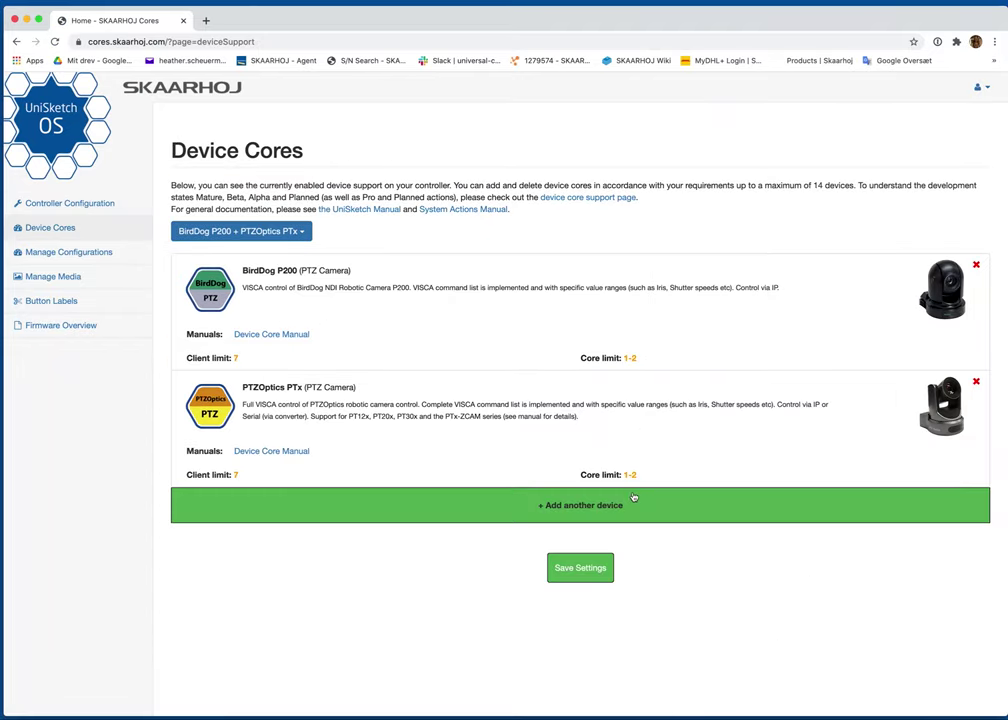
{"action": "left_click", "coordinate": [641, 500]}
{"action": "left_click", "coordinate": [878, 124]}
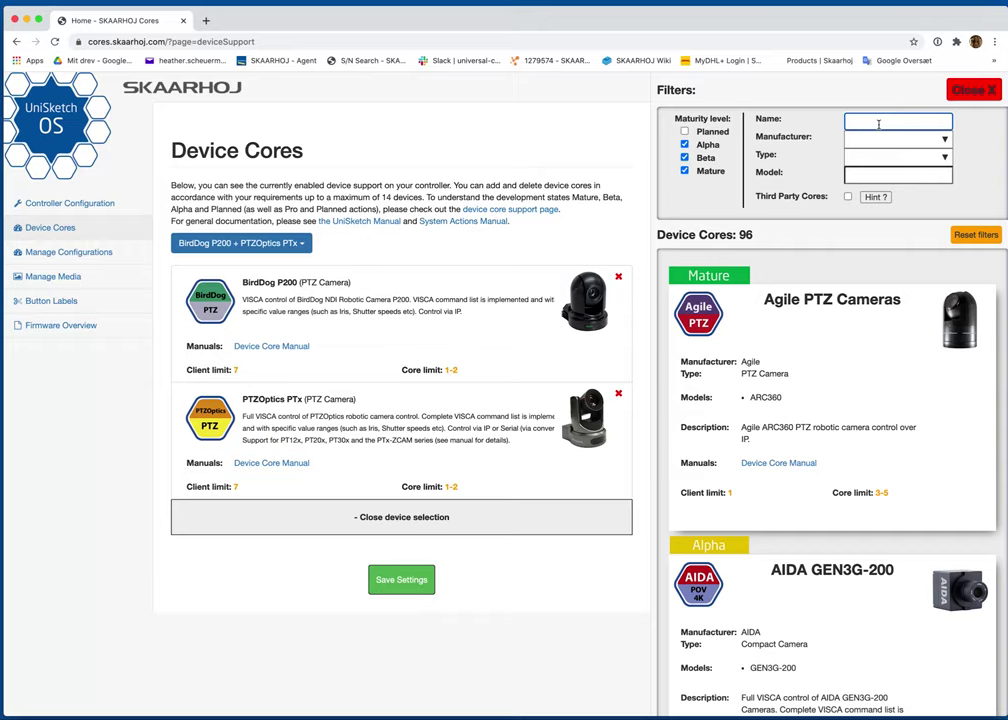
{"action": "type", "text": "minrray"}
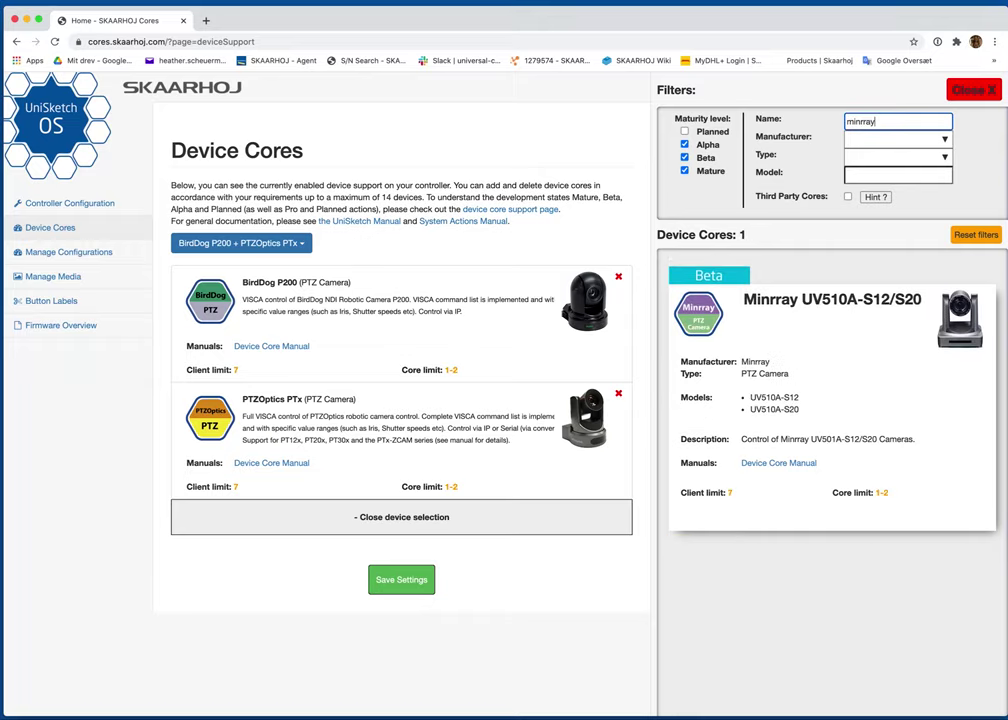
{"action": "left_click", "coordinate": [822, 517]}
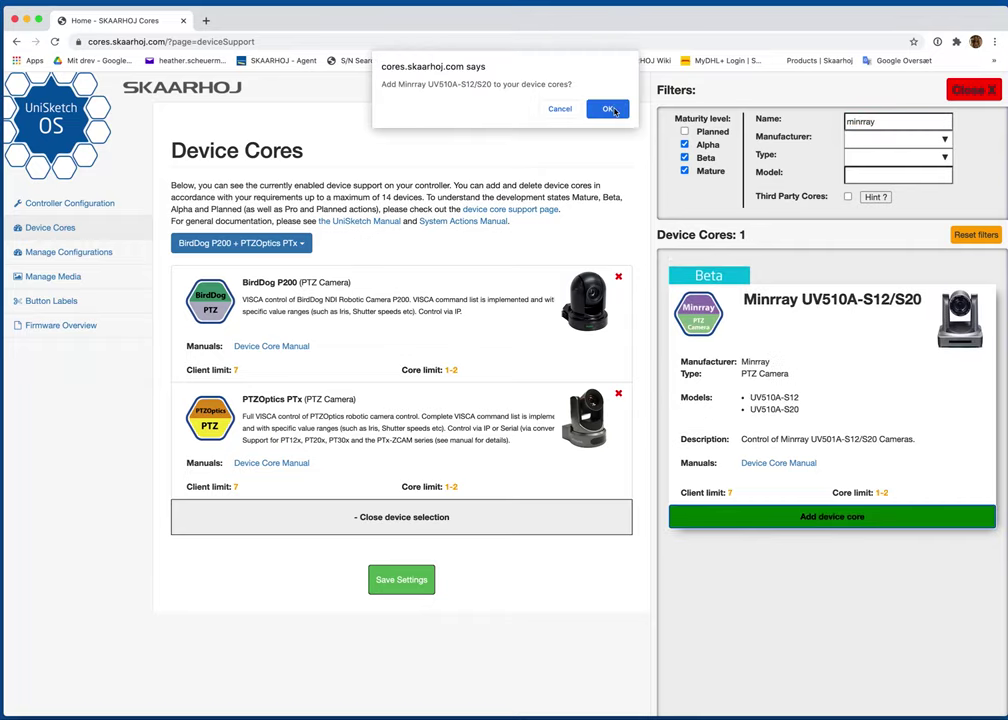
{"action": "left_click", "coordinate": [606, 101]}
Add the Bolin VCC-7HD30S-3SMN device core found by filtering 'bolin'.
{"action": "left_click_drag", "start_coordinate": [886, 121], "coordinate": [846, 125]}
{"action": "type", "text": "bolin"}
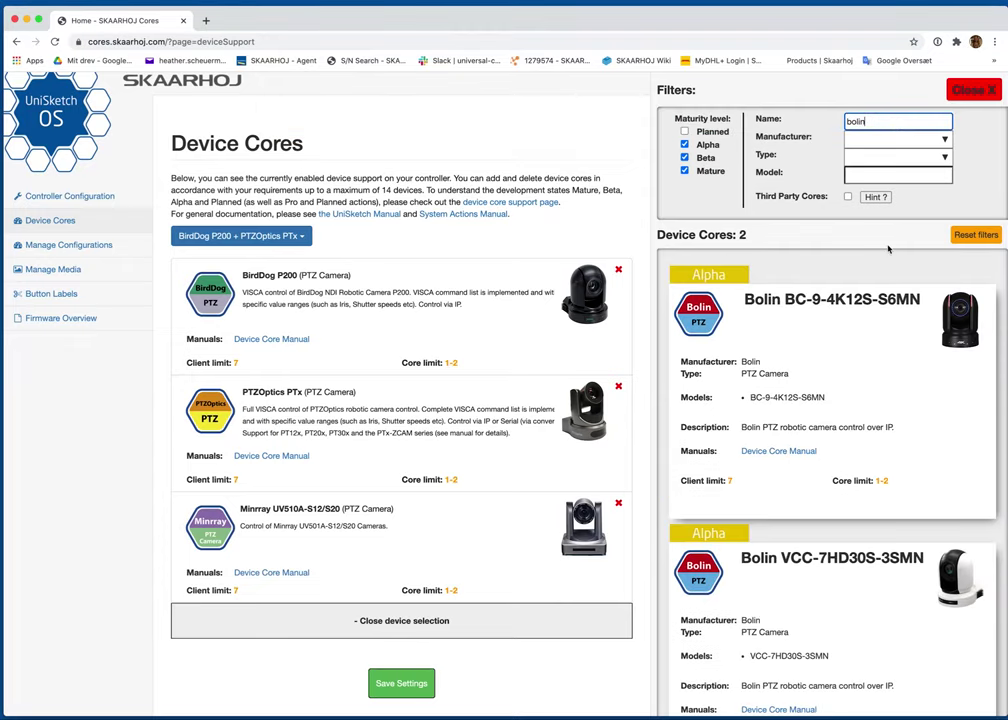
{"action": "scroll", "coordinate": [888, 249], "scroll_direction": "down", "scroll_amount": 1}
{"action": "mouse_move", "coordinate": [785, 326]}
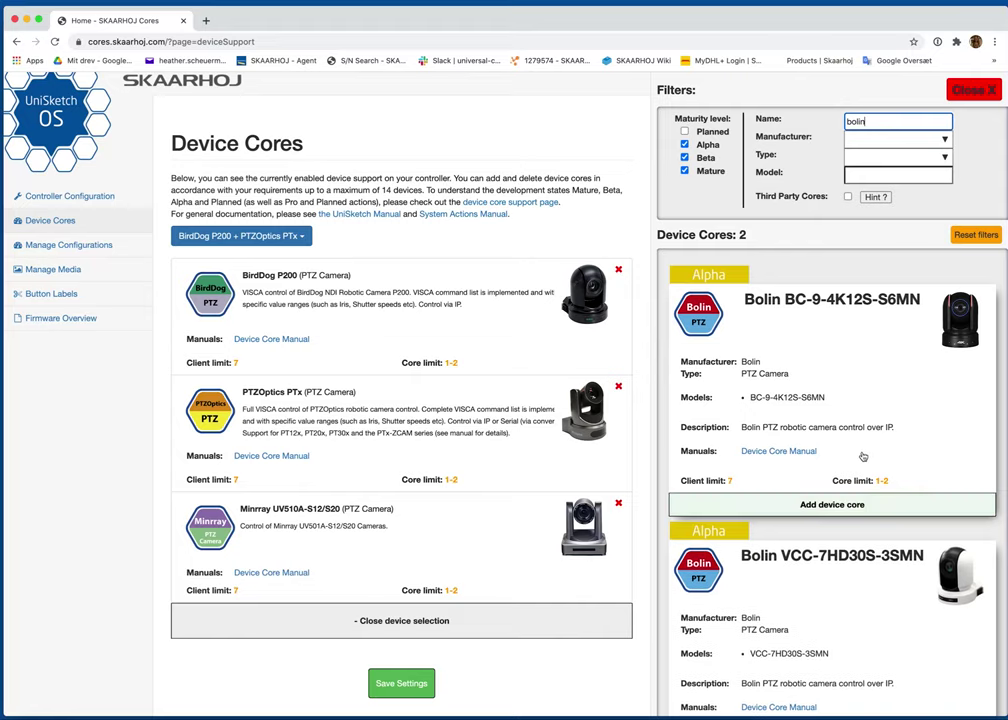
{"action": "scroll", "coordinate": [828, 598], "scroll_direction": "down", "scroll_amount": 2}
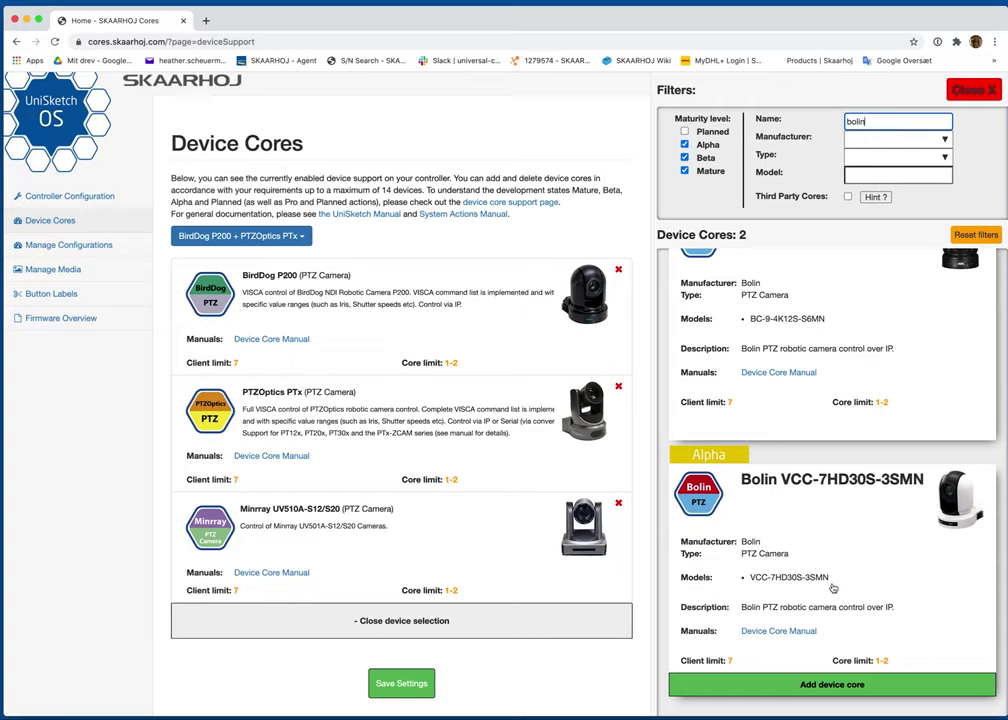
{"action": "left_click", "coordinate": [844, 685]}
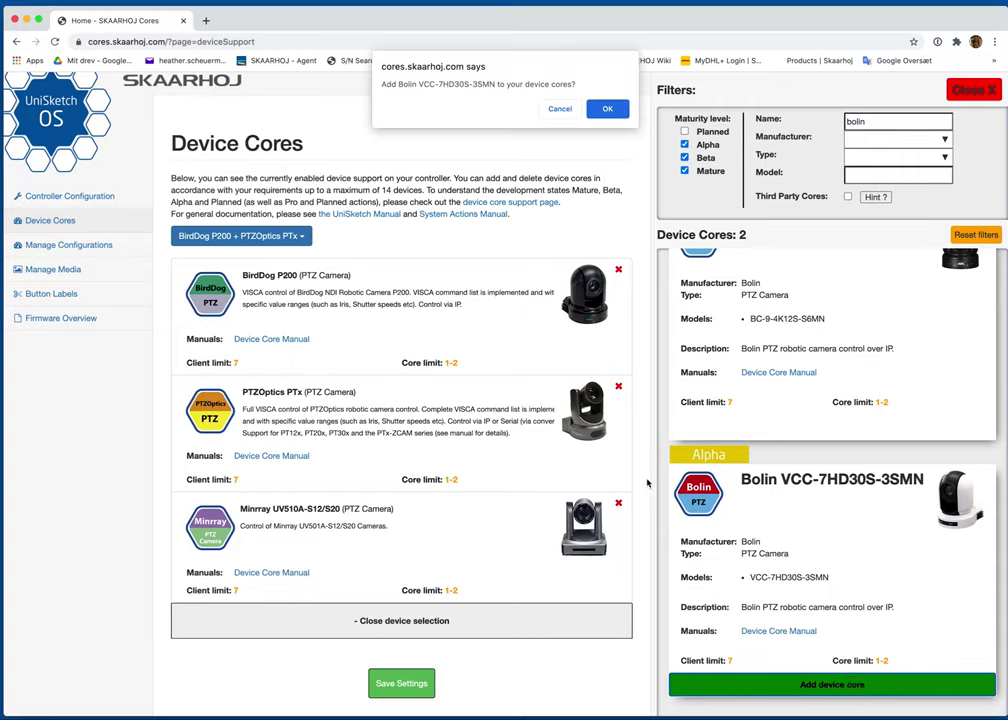
{"action": "left_click", "coordinate": [605, 109]}
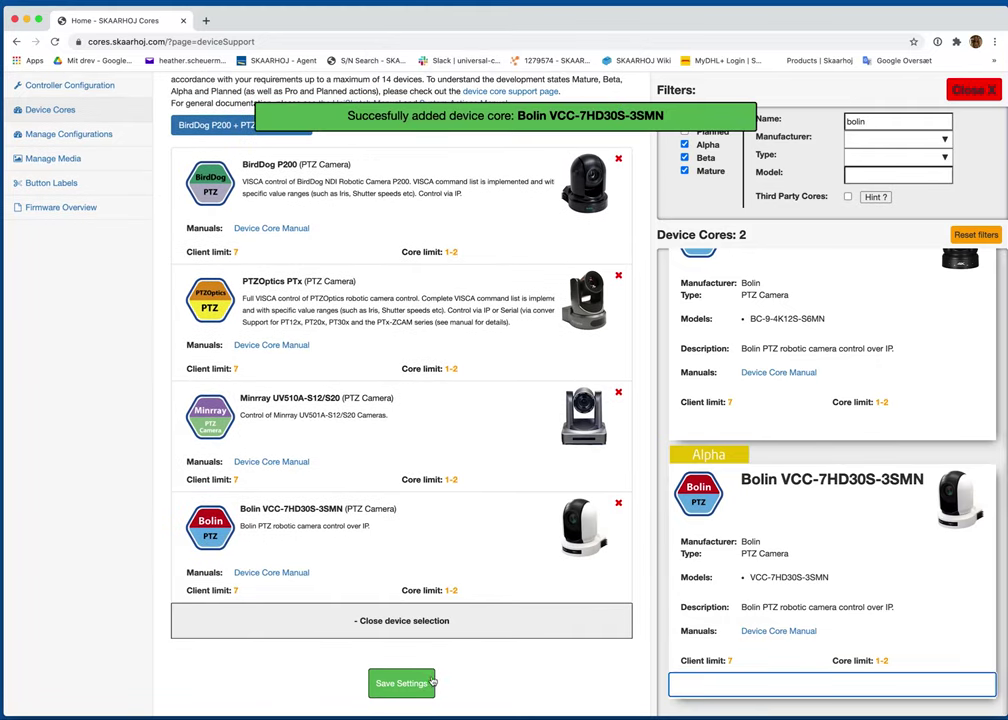
Save the updated device core list.
{"action": "left_click", "coordinate": [401, 683]}
{"action": "scroll", "coordinate": [425, 686], "scroll_direction": "down", "scroll_amount": 3}
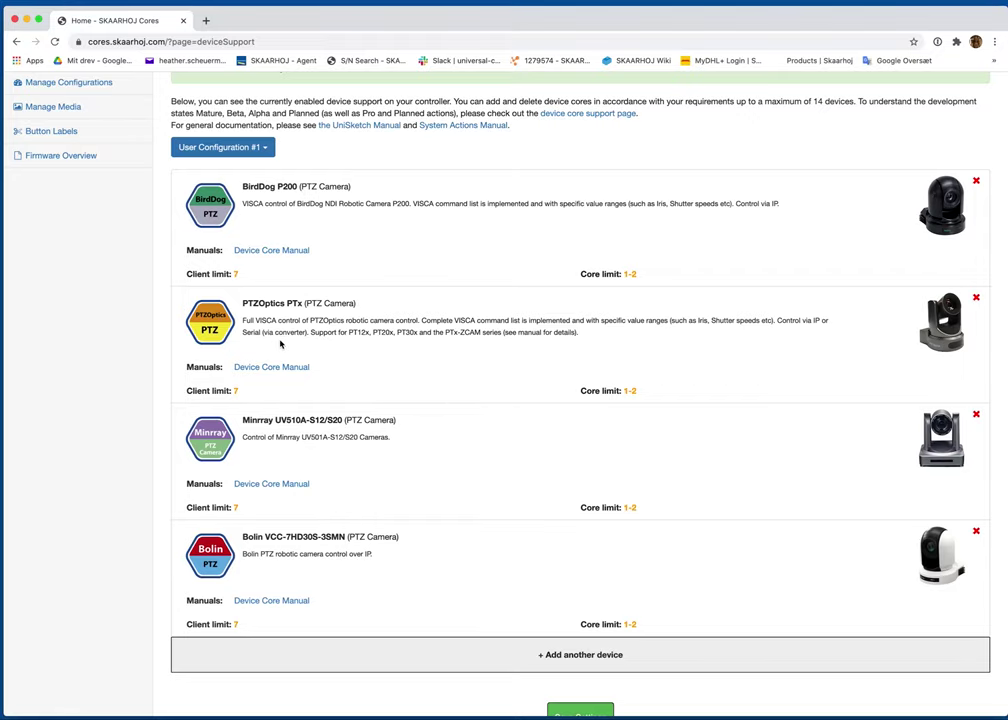
{"action": "scroll", "coordinate": [300, 340], "scroll_direction": "up", "scroll_amount": 1}
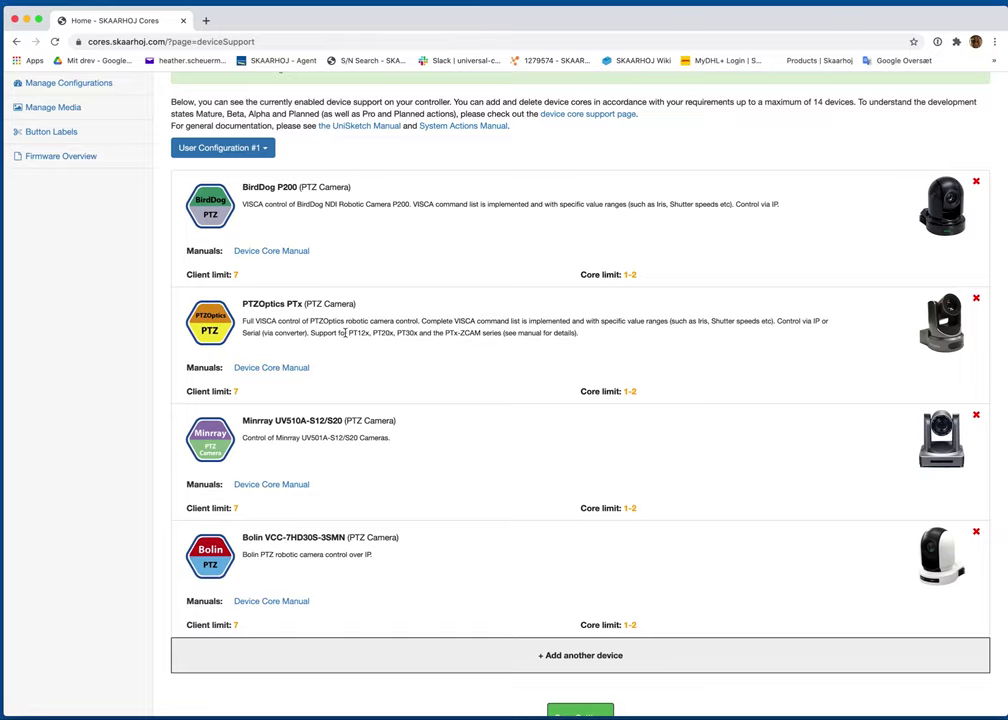
{"action": "scroll", "coordinate": [457, 335], "scroll_direction": "down", "scroll_amount": 2}
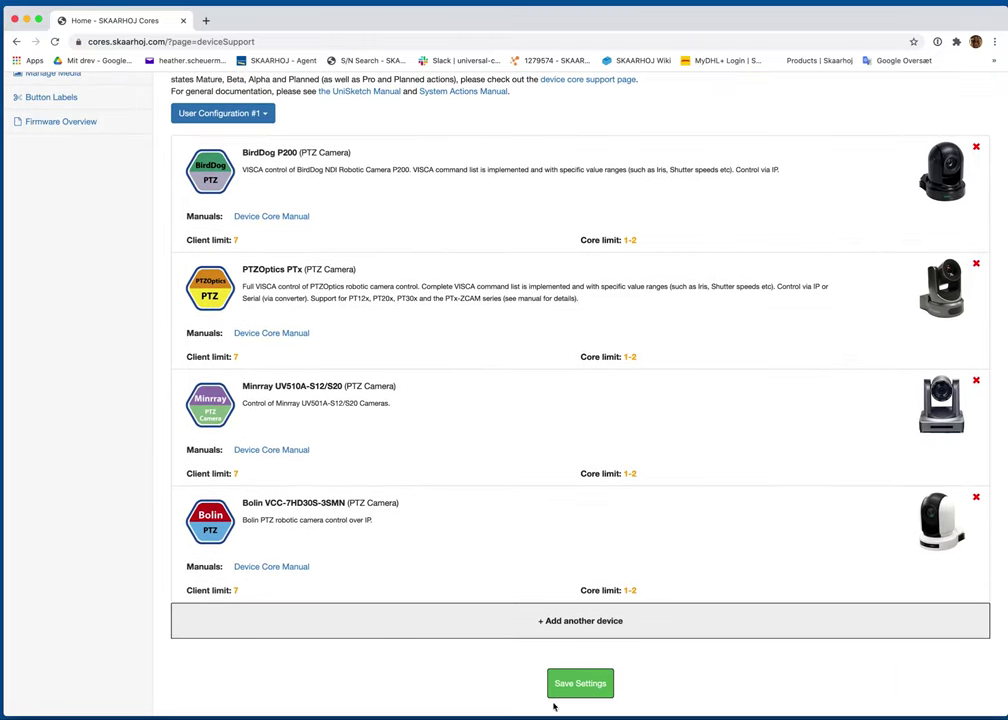
{"action": "left_click", "coordinate": [565, 683]}
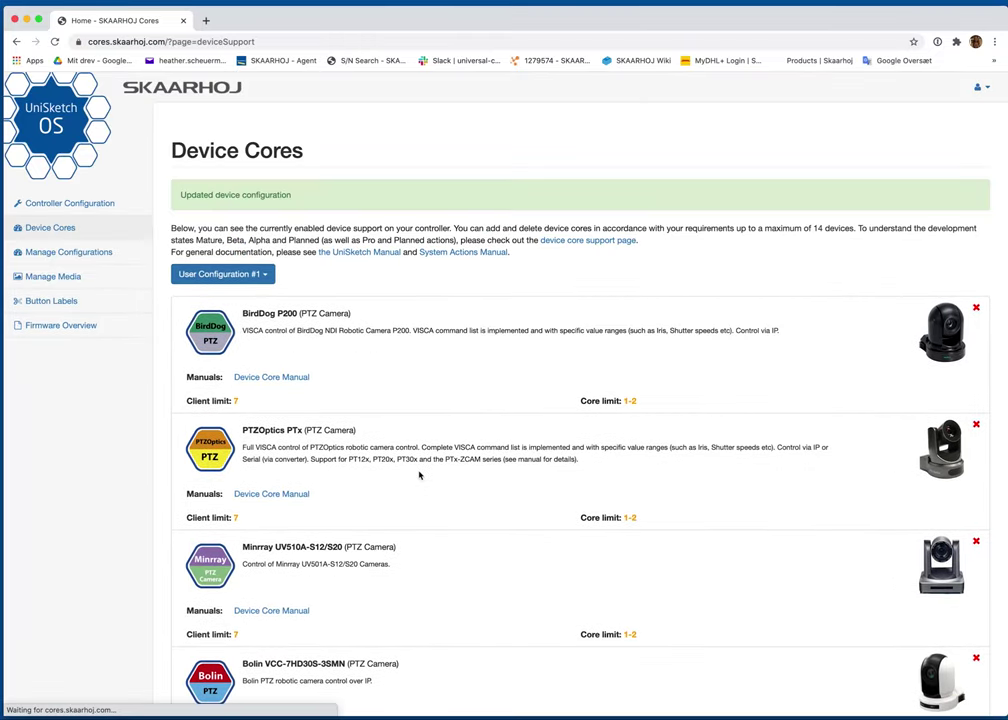
Rename the BirdDog and PTZOptics states to Bolin and Minrray and save the configuration.
{"action": "left_click", "coordinate": [99, 203]}
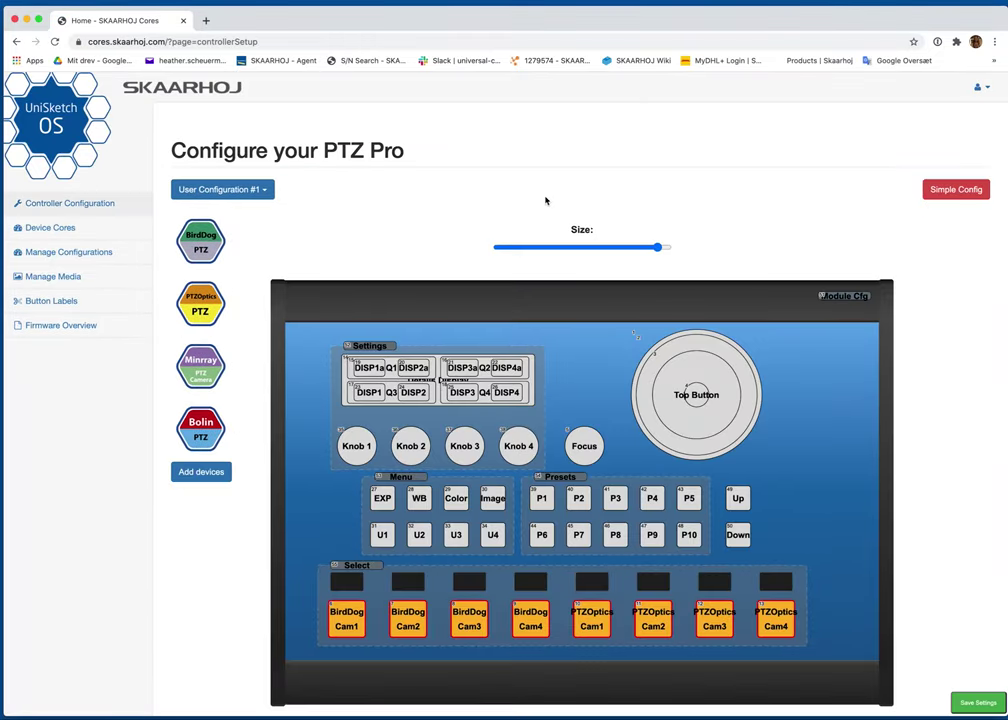
{"action": "scroll", "coordinate": [545, 201], "scroll_direction": "down", "scroll_amount": 20}
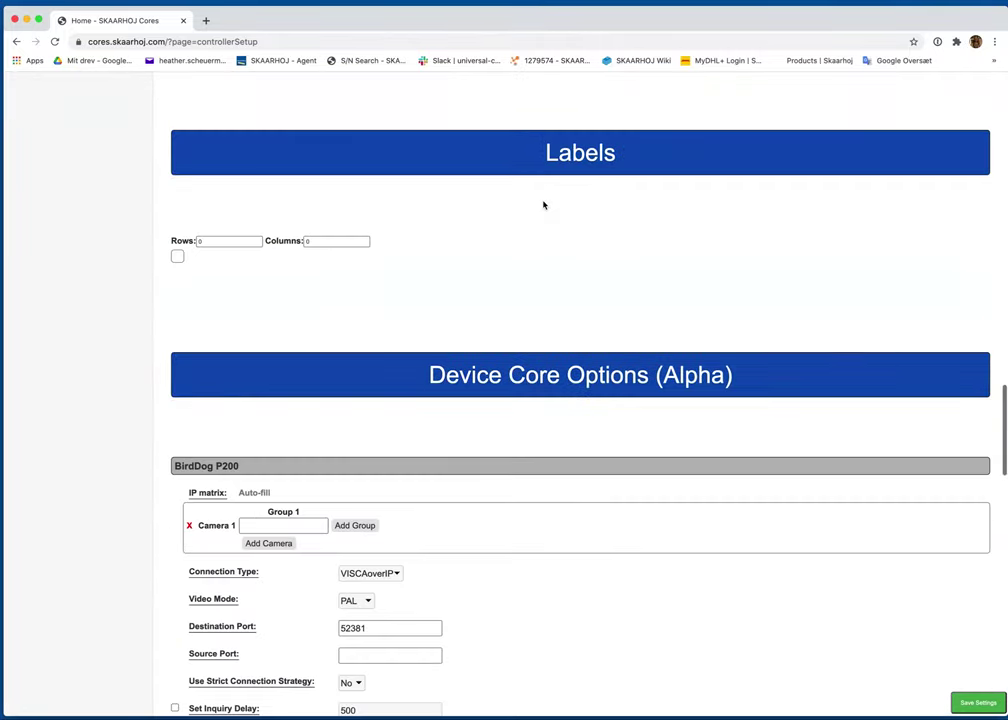
{"action": "scroll", "coordinate": [543, 204], "scroll_direction": "up", "scroll_amount": 5}
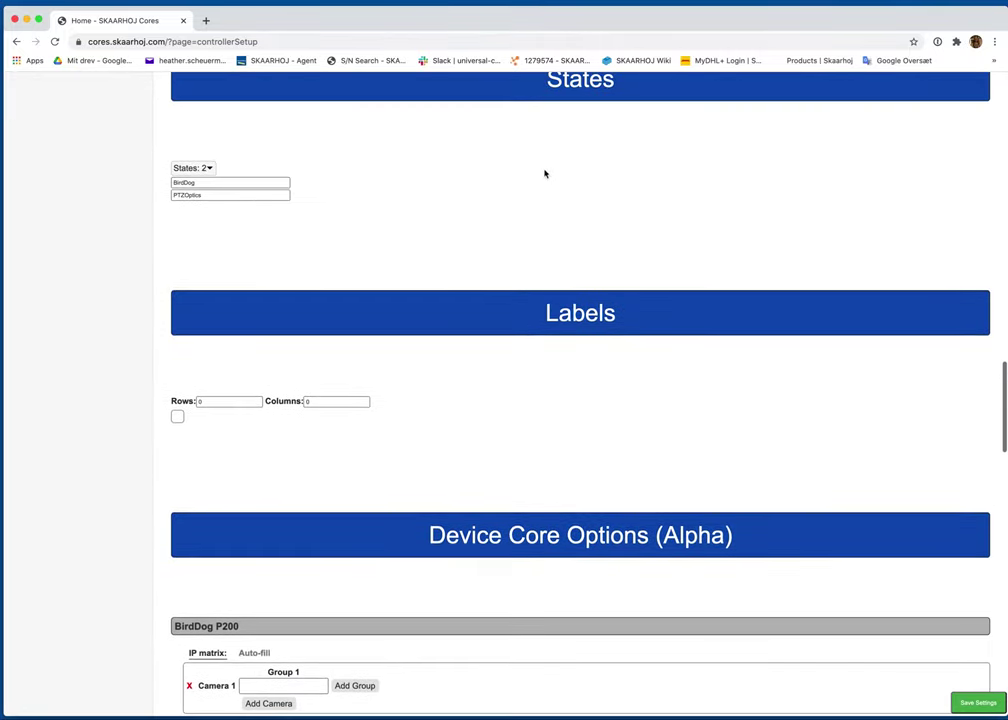
{"action": "scroll", "coordinate": [545, 172], "scroll_direction": "up", "scroll_amount": 2}
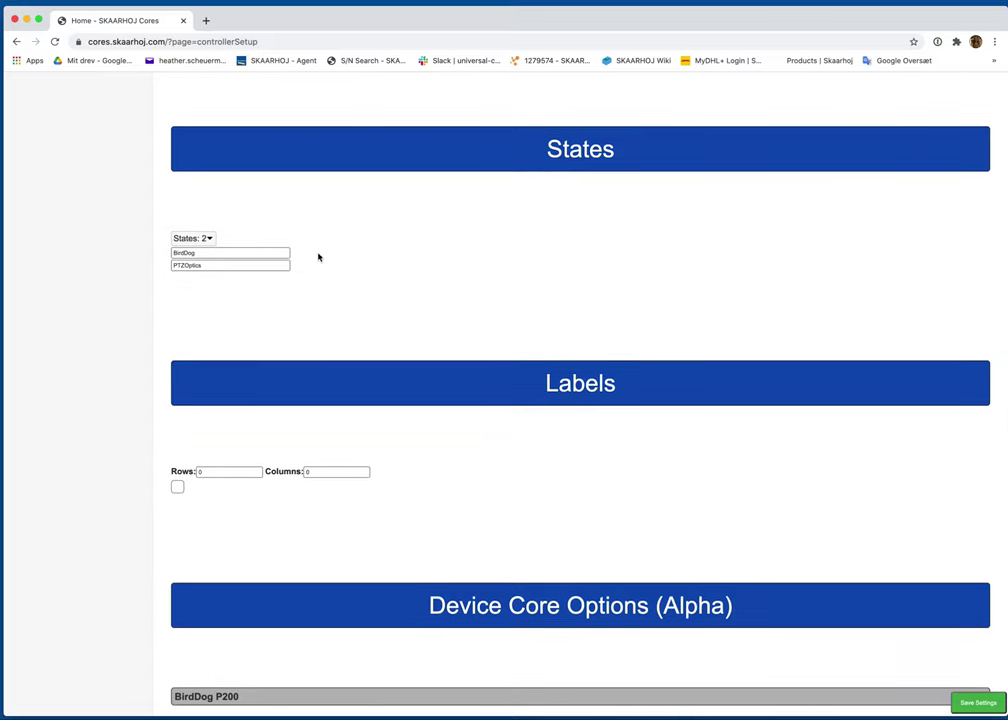
{"action": "left_click", "coordinate": [223, 252]}
{"action": "left_click_drag", "start_coordinate": [223, 252], "coordinate": [155, 248]}
{"action": "type", "text": "Bolin"}
{"action": "key", "text": "Tab"}
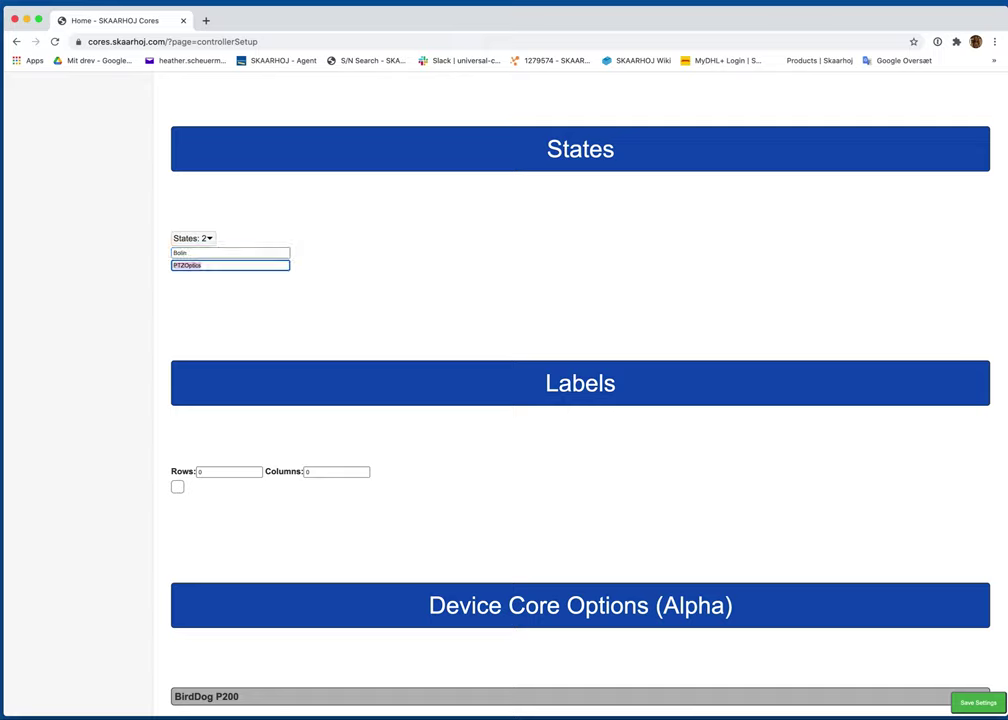
{"action": "type", "text": "Minrray"}
{"action": "scroll", "coordinate": [423, 295], "scroll_direction": "up", "scroll_amount": 1}
{"action": "key", "text": "Return"}
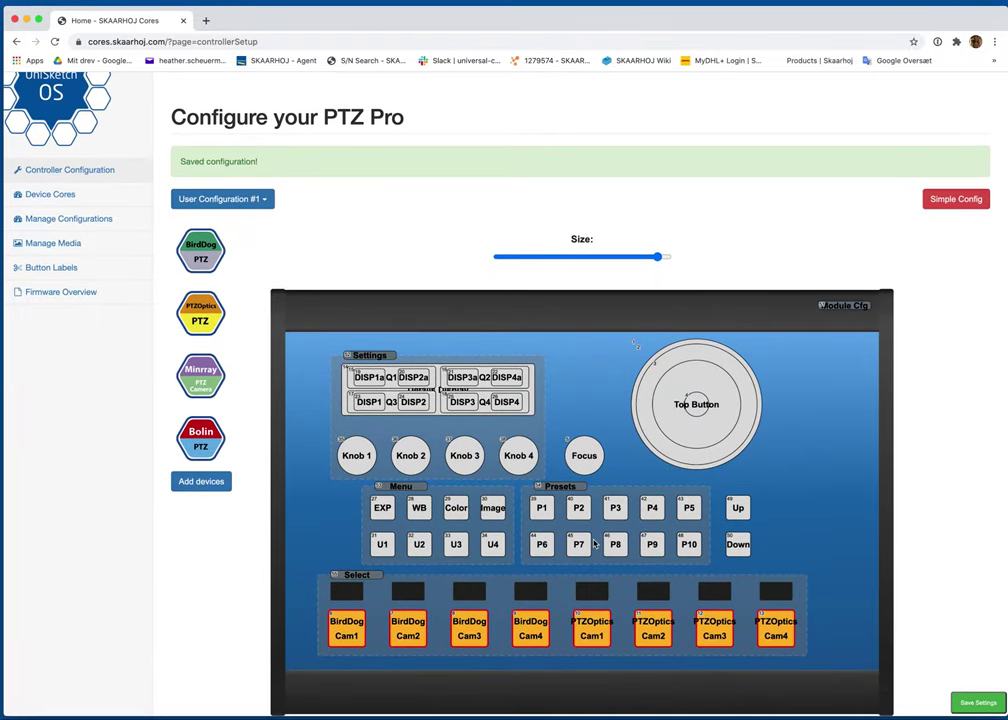
{"action": "scroll", "coordinate": [372, 362], "scroll_direction": "down", "scroll_amount": 2}
{"action": "left_click", "coordinate": [372, 362]}
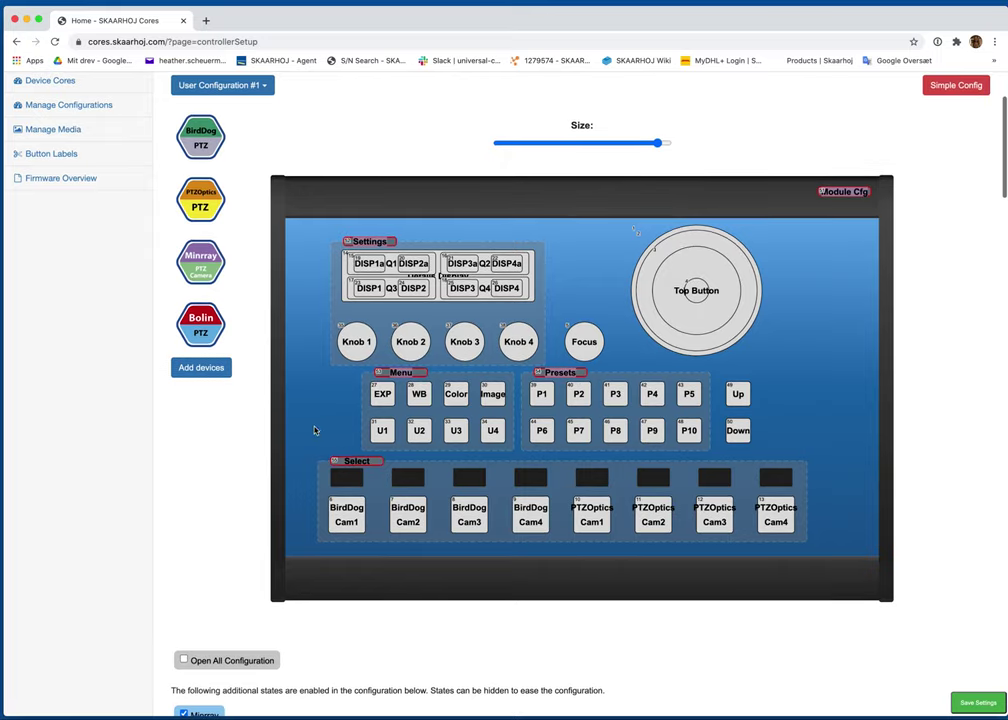
{"action": "scroll", "coordinate": [314, 429], "scroll_direction": "down", "scroll_amount": 2}
{"action": "scroll", "coordinate": [314, 429], "scroll_direction": "down", "scroll_amount": 6}
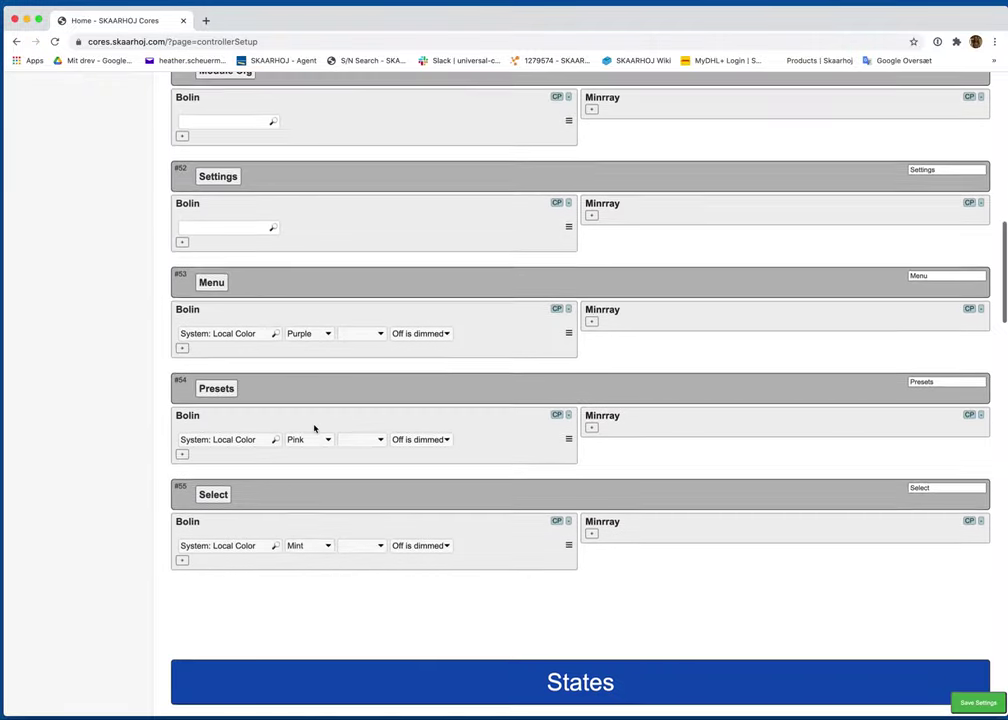
{"action": "scroll", "coordinate": [314, 428], "scroll_direction": "up", "scroll_amount": 1}
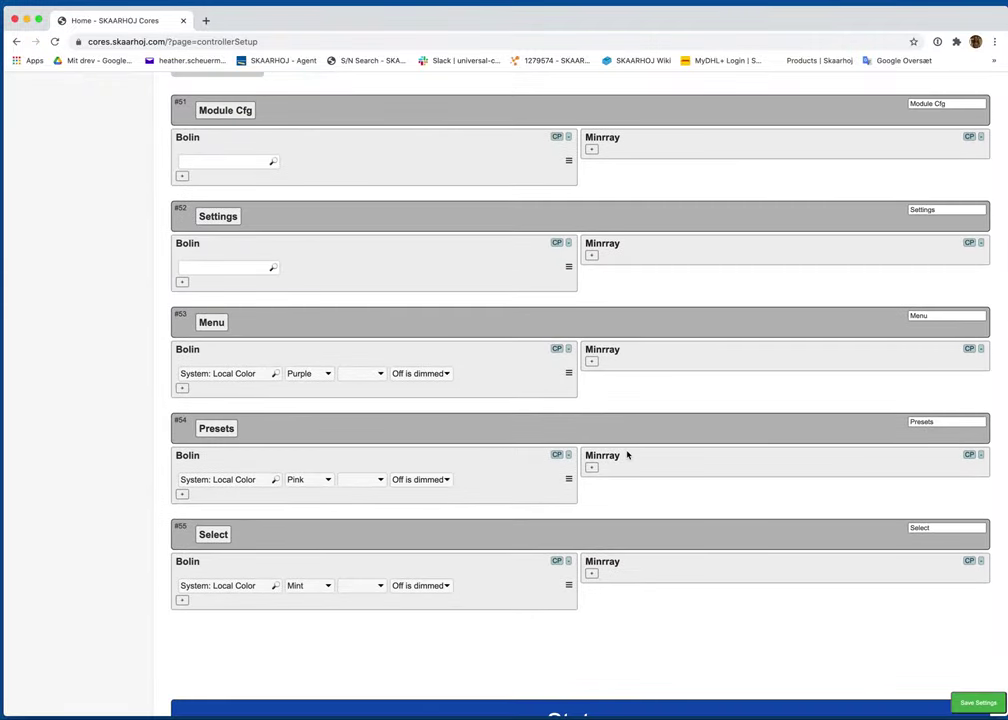
{"action": "scroll", "coordinate": [627, 455], "scroll_direction": "up", "scroll_amount": 10}
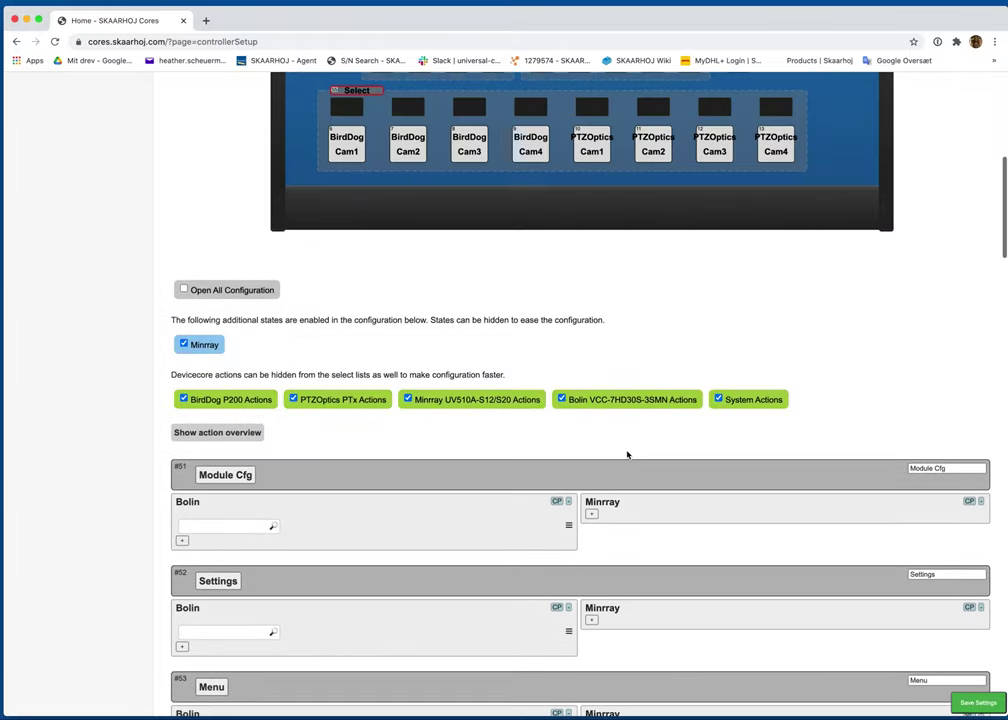
{"action": "scroll", "coordinate": [627, 455], "scroll_direction": "up", "scroll_amount": 2}
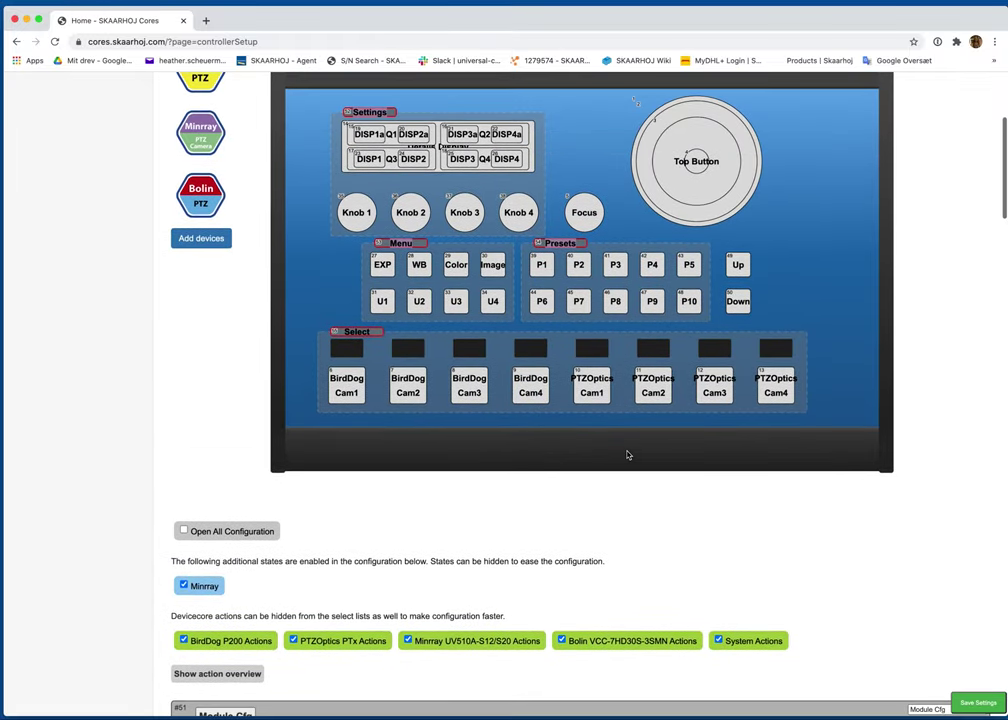
Select all the camera Select buttons on the controller for editing.
{"action": "left_click", "coordinate": [349, 410]}
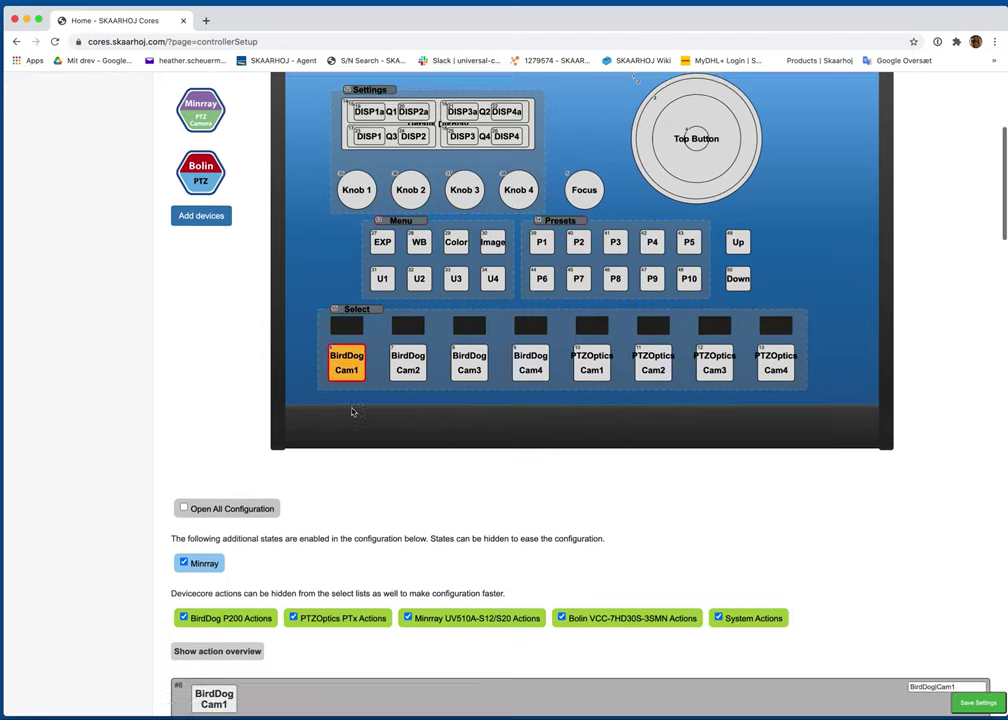
{"action": "left_click_drag", "start_coordinate": [456, 408], "coordinate": [778, 402]}
{"action": "scroll", "coordinate": [780, 402], "scroll_direction": "down", "scroll_amount": 6}
{"action": "scroll", "coordinate": [784, 402], "scroll_direction": "down", "scroll_amount": 5}
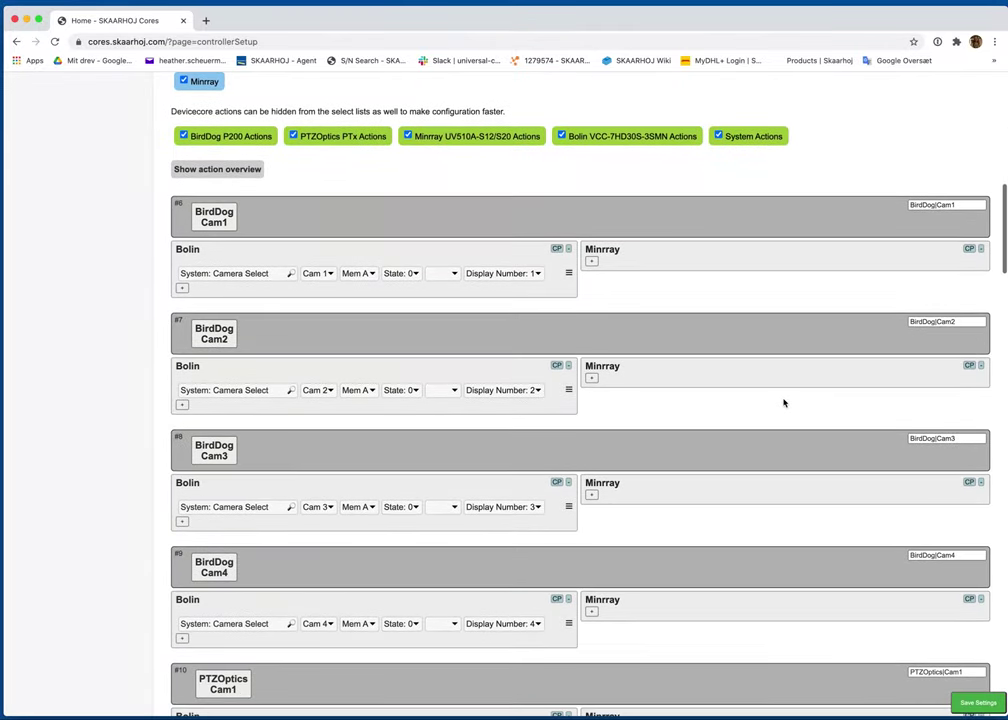
Rename BirdDog Cam1–Cam4 buttons to Bolin Cam1–Cam4.
{"action": "left_click_drag", "start_coordinate": [937, 205], "coordinate": [900, 208]}
{"action": "type", "text": "Bolin"}
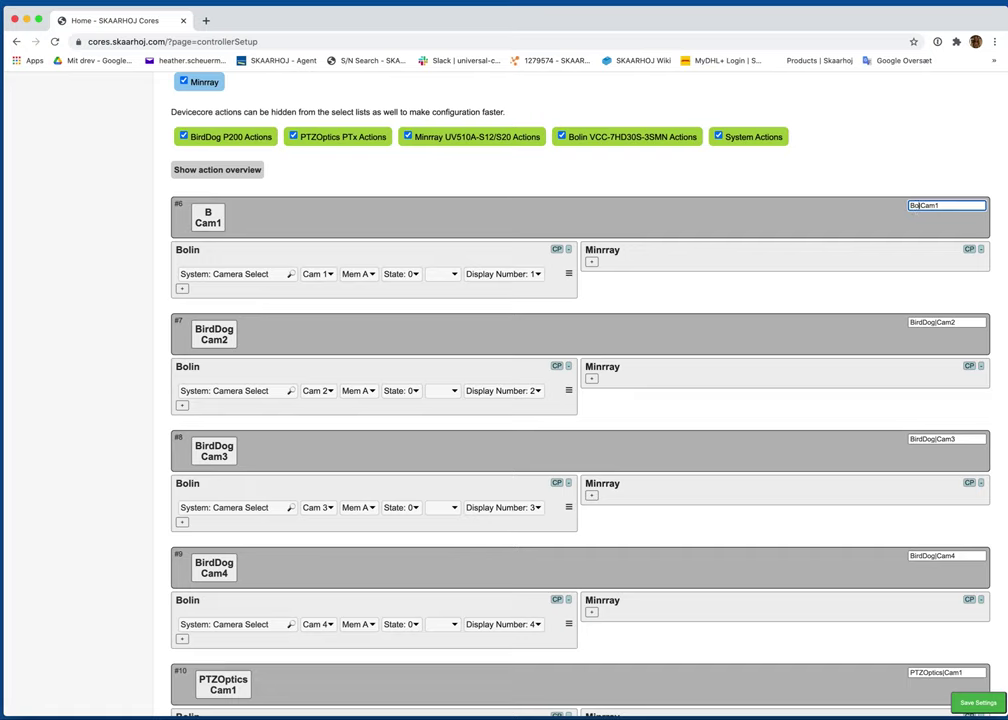
{"action": "left_click", "coordinate": [935, 323]}
{"action": "key", "text": "BackSpace"}
{"action": "key", "text": "BackSpace"}
{"action": "key", "text": "BackSpace"}
{"action": "key", "text": "BackSpace"}
{"action": "key", "text": "BackSpace"}
{"action": "key", "text": "BackSpace"}
{"action": "key", "text": "BackSpace"}
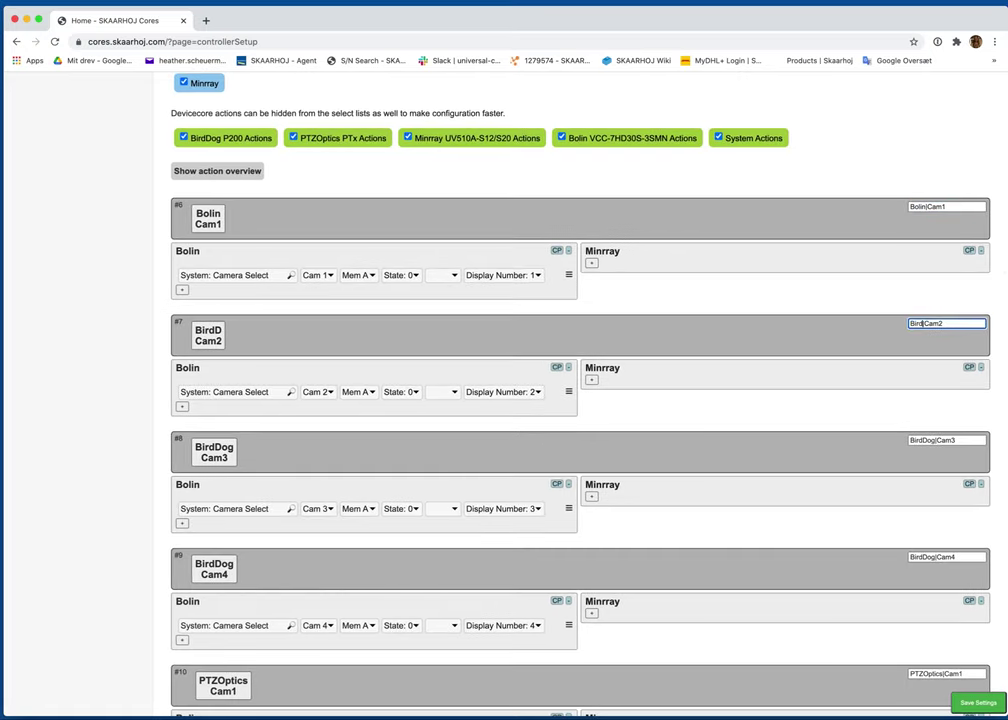
{"action": "type", "text": "Bolin"}
{"action": "left_click", "coordinate": [933, 440]}
{"action": "key", "text": "BackSpace"}
{"action": "key", "text": "BackSpace"}
{"action": "key", "text": "BackSpace"}
{"action": "key", "text": "BackSpace"}
{"action": "key", "text": "BackSpace"}
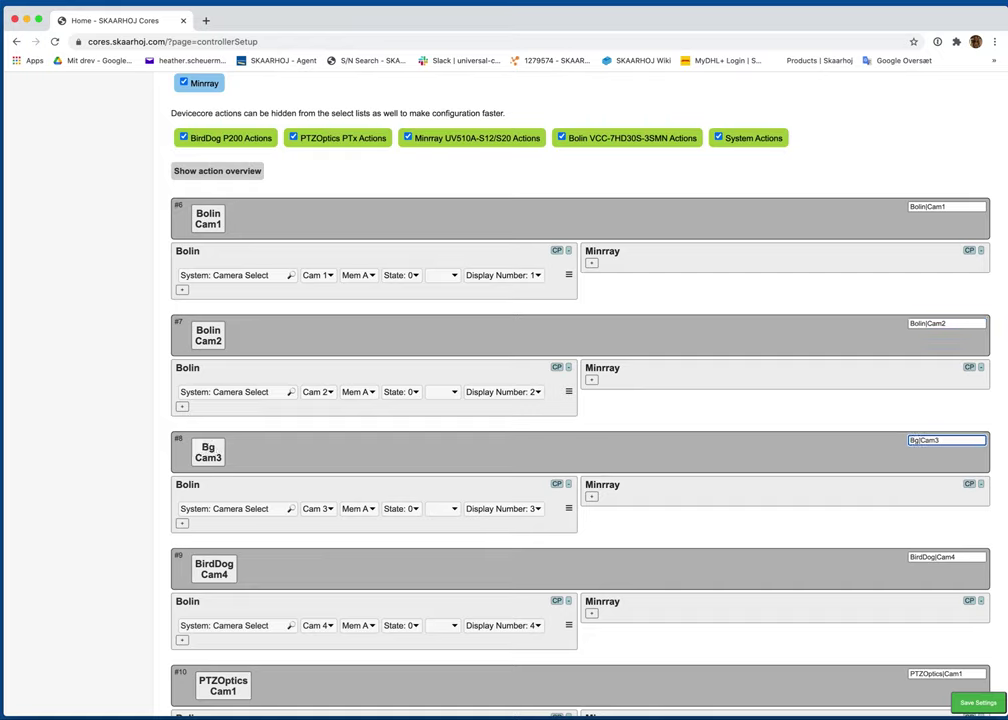
{"action": "key", "text": "BackSpace"}
{"action": "key", "text": "BackSpace"}
{"action": "type", "text": "Bolin"}
{"action": "left_click", "coordinate": [933, 557]}
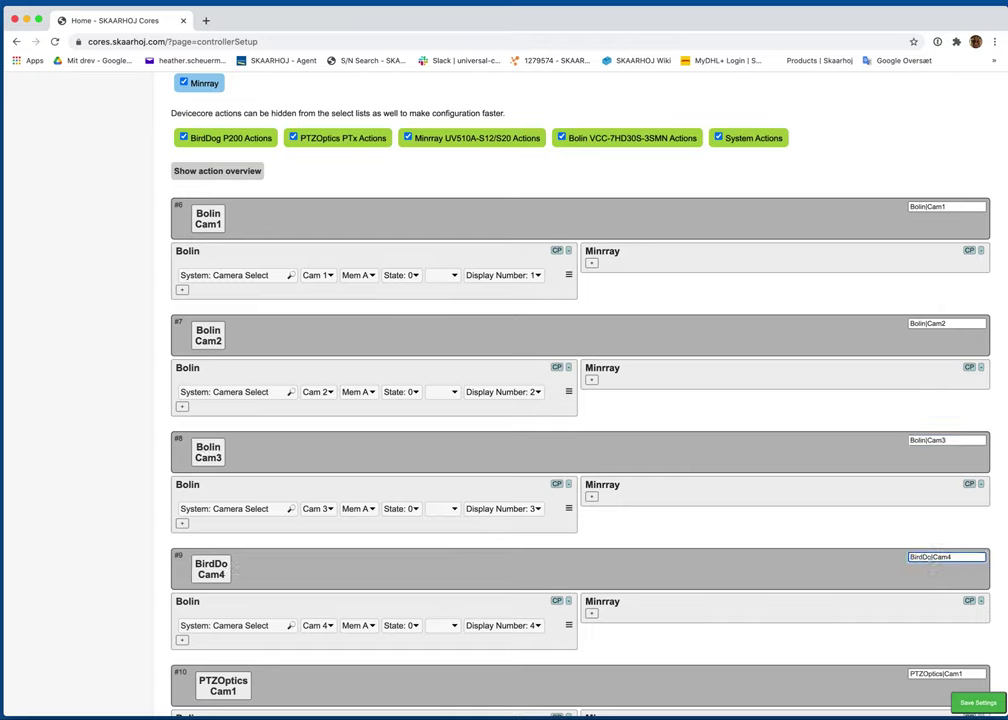
{"action": "key", "text": "BackSpace"}
{"action": "key", "text": "BackSpace"}
{"action": "key", "text": "BackSpace"}
{"action": "key", "text": "BackSpace"}
{"action": "key", "text": "BackSpace"}
{"action": "key", "text": "BackSpace"}
{"action": "key", "text": "BackSpace"}
{"action": "type", "text": "Bolin"}
Rename PTZOptics Cam1 and Cam2 buttons to Minrray Cam1 and Cam2.
{"action": "scroll", "coordinate": [580, 400], "scroll_direction": "down", "scroll_amount": 2}
{"action": "scroll", "coordinate": [936, 569], "scroll_direction": "down", "scroll_amount": 3}
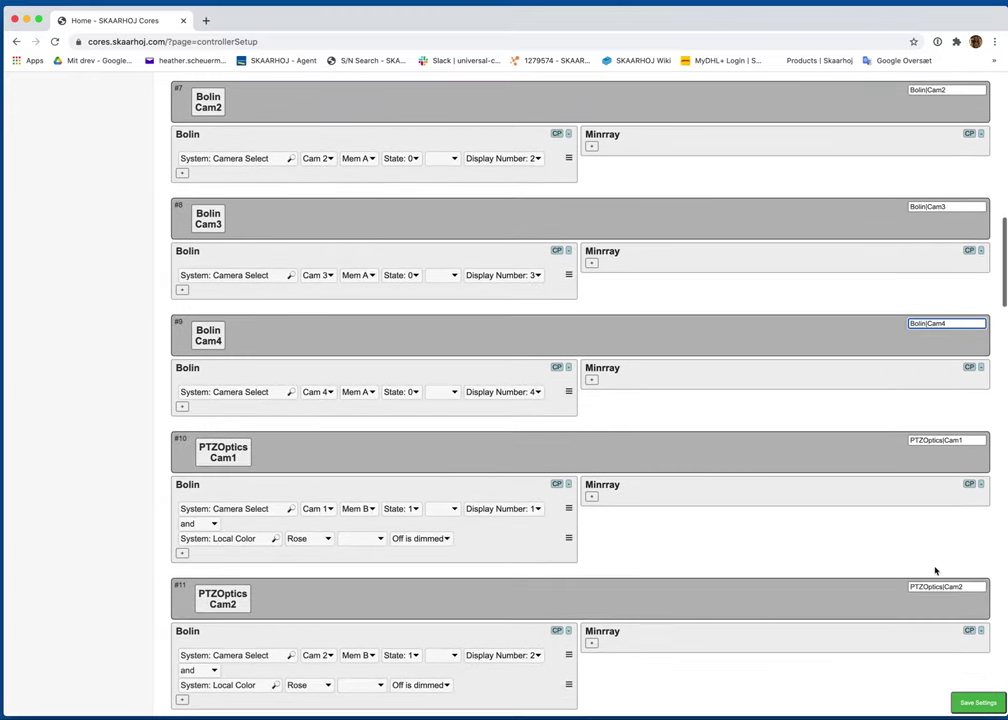
{"action": "left_click", "coordinate": [943, 440]}
{"action": "key", "text": "BackSpace"}
{"action": "key", "text": "BackSpace"}
{"action": "key", "text": "BackSpace"}
{"action": "key", "text": "BackSpace"}
{"action": "key", "text": "BackSpace"}
{"action": "key", "text": "BackSpace"}
{"action": "key", "text": "BackSpace"}
{"action": "key", "text": "BackSpace"}
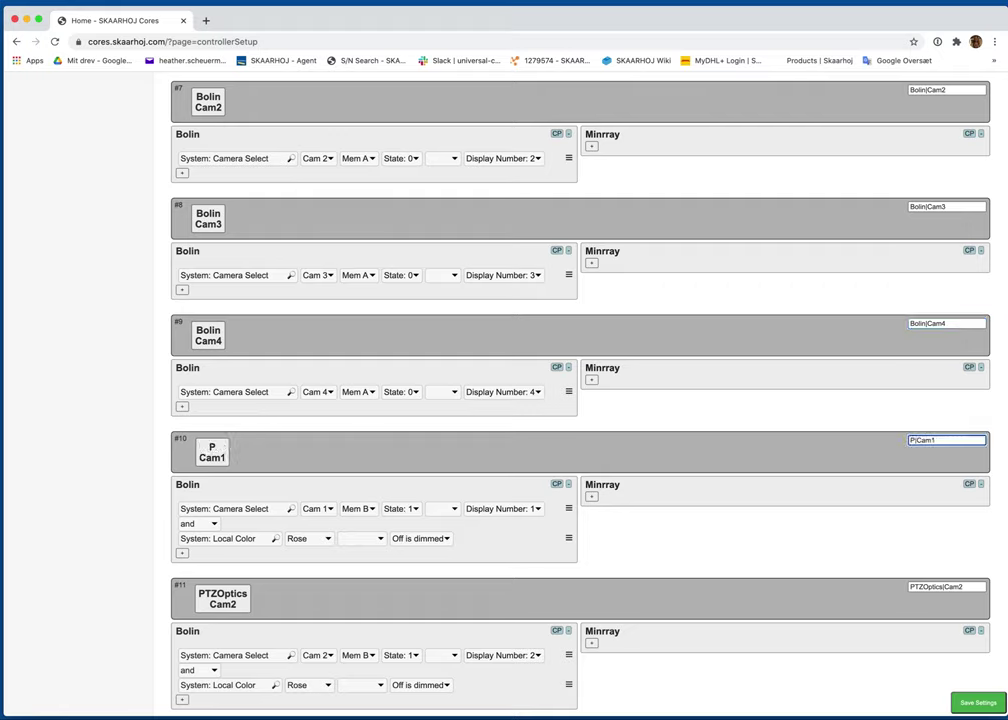
{"action": "key", "text": "BackSpace"}
{"action": "type", "text": "Minrray"}
{"action": "left_click", "coordinate": [940, 587]}
{"action": "key", "text": "BackSpace"}
{"action": "key", "text": "BackSpace"}
{"action": "key", "text": "BackSpace"}
{"action": "key", "text": "BackSpace"}
{"action": "key", "text": "BackSpace"}
{"action": "key", "text": "BackSpace"}
{"action": "key", "text": "BackSpace"}
{"action": "key", "text": "BackSpace"}
{"action": "key", "text": "BackSpace"}
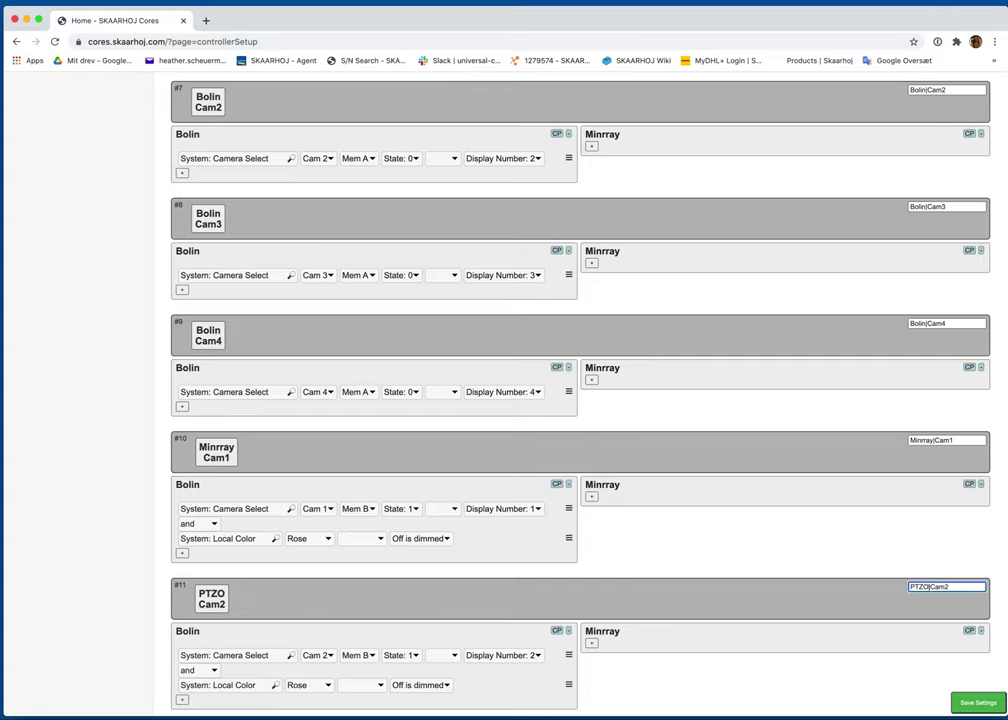
{"action": "type", "text": "Minrray"}
Rename PTZOptics Cam3 and Cam4 buttons to Minrray Cam3 and Cam4.
{"action": "scroll", "coordinate": [580, 400], "scroll_direction": "down", "scroll_amount": 5}
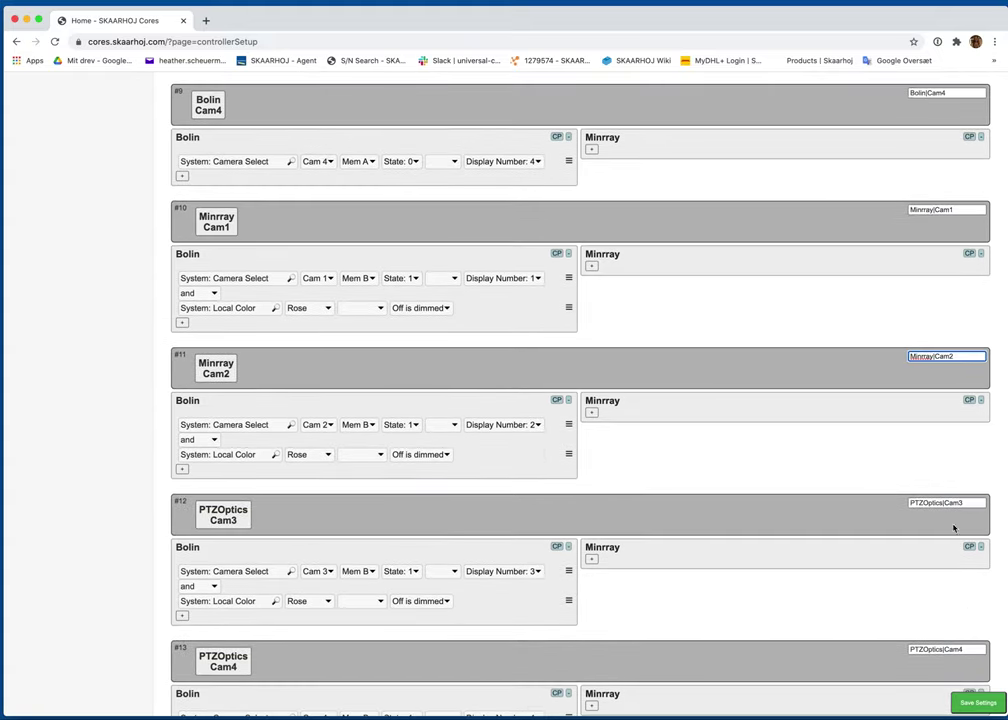
{"action": "left_click", "coordinate": [943, 502]}
{"action": "key", "text": "BackSpace"}
{"action": "key", "text": "BackSpace"}
{"action": "key", "text": "BackSpace"}
{"action": "key", "text": "BackSpace"}
{"action": "key", "text": "BackSpace"}
{"action": "key", "text": "BackSpace"}
{"action": "key", "text": "BackSpace"}
{"action": "key", "text": "BackSpace"}
{"action": "key", "text": "BackSpace"}
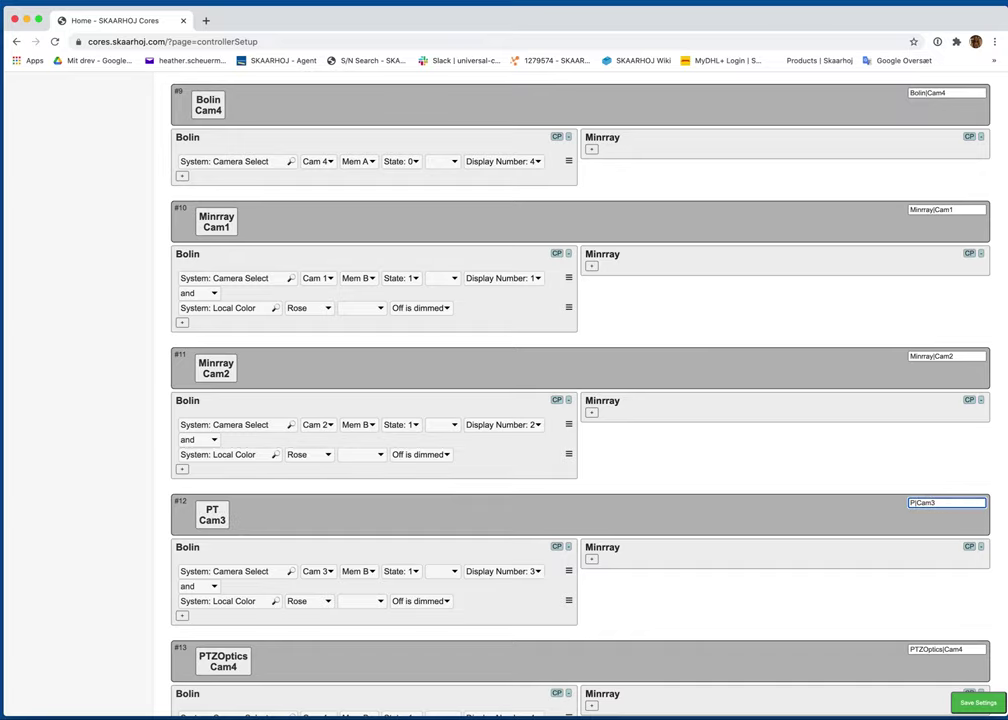
{"action": "type", "text": "Minrray"}
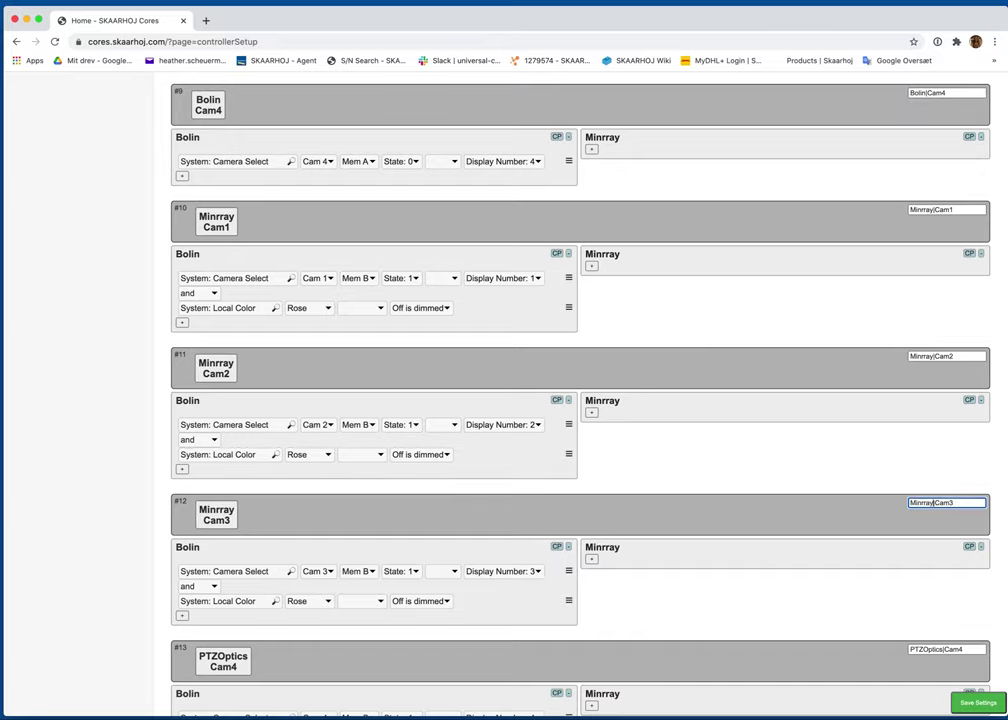
{"action": "scroll", "coordinate": [915, 485], "scroll_direction": "down", "scroll_amount": 3}
{"action": "left_click", "coordinate": [942, 489]}
{"action": "key", "text": "BackSpace"}
{"action": "key", "text": "BackSpace"}
{"action": "key", "text": "BackSpace"}
{"action": "key", "text": "BackSpace"}
{"action": "key", "text": "BackSpace"}
{"action": "key", "text": "BackSpace"}
{"action": "key", "text": "BackSpace"}
{"action": "key", "text": "BackSpace"}
{"action": "key", "text": "BackSpace"}
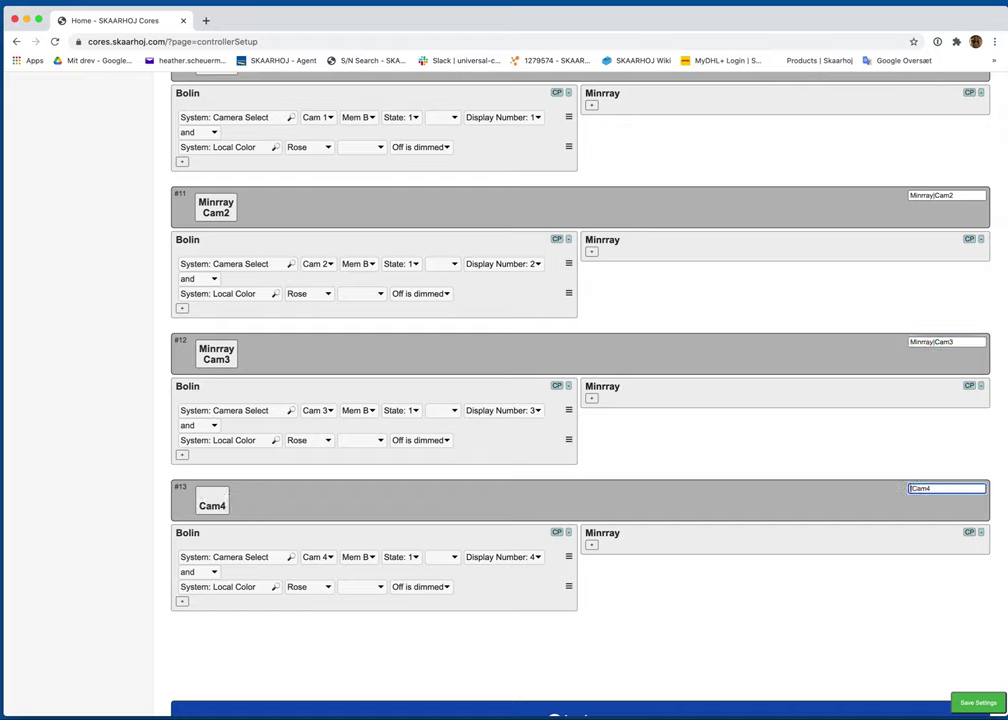
{"action": "type", "text": "Minrray|"}
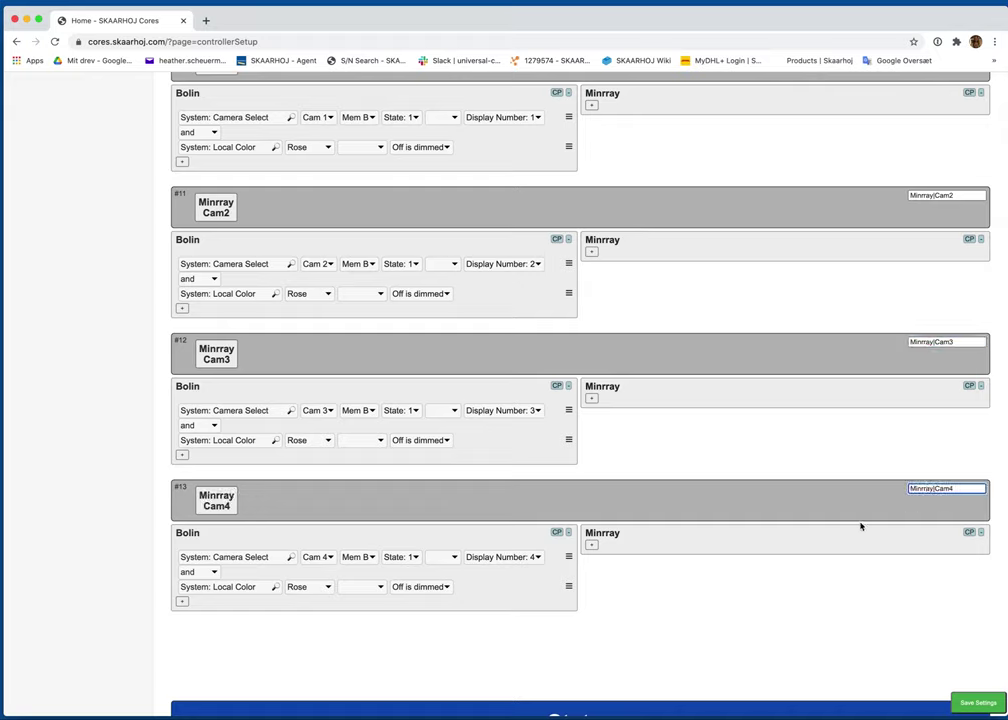
Scroll through the camera button rows to review the Bolin and Minrray names.
{"action": "scroll", "coordinate": [756, 531], "scroll_direction": "up", "scroll_amount": 15}
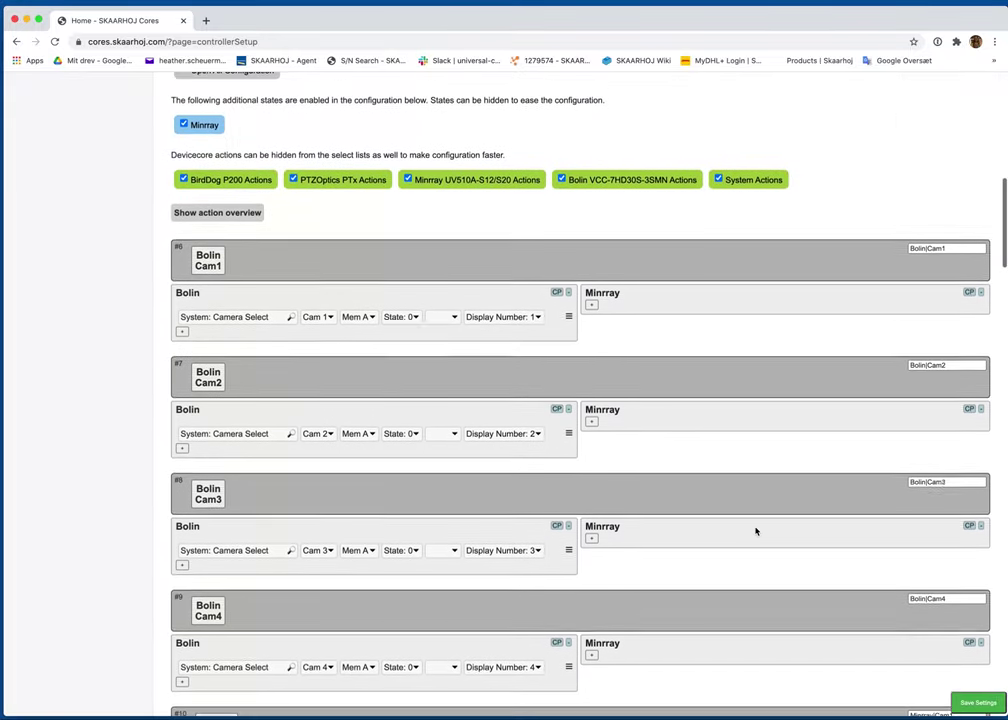
{"action": "scroll", "coordinate": [756, 531], "scroll_direction": "down", "scroll_amount": 3}
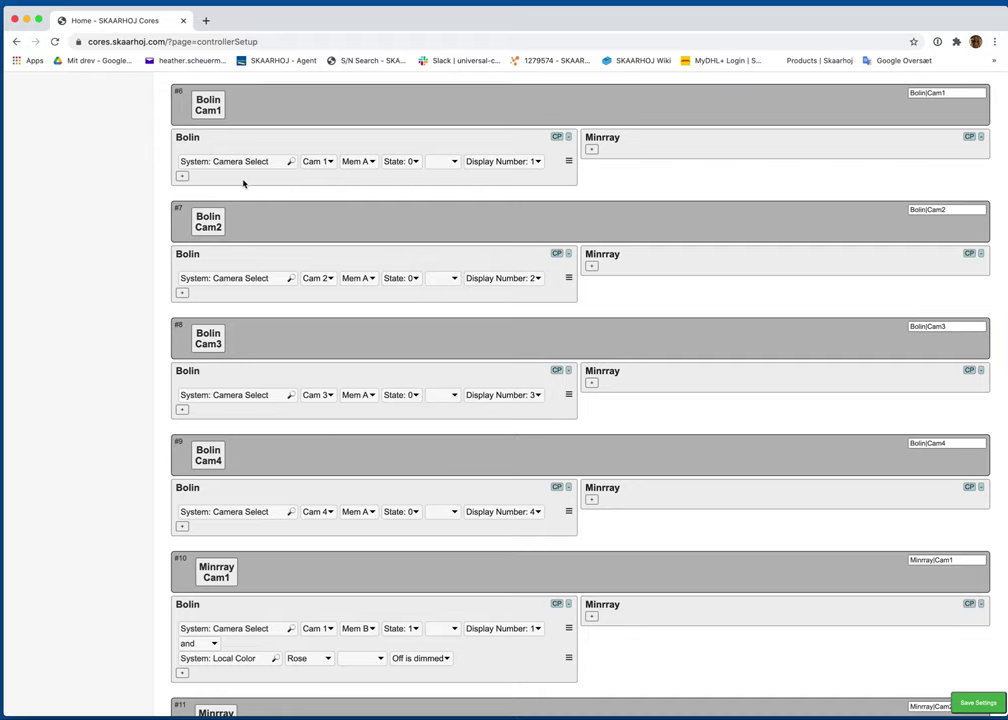
{"action": "scroll", "coordinate": [322, 186], "scroll_direction": "up", "scroll_amount": 1}
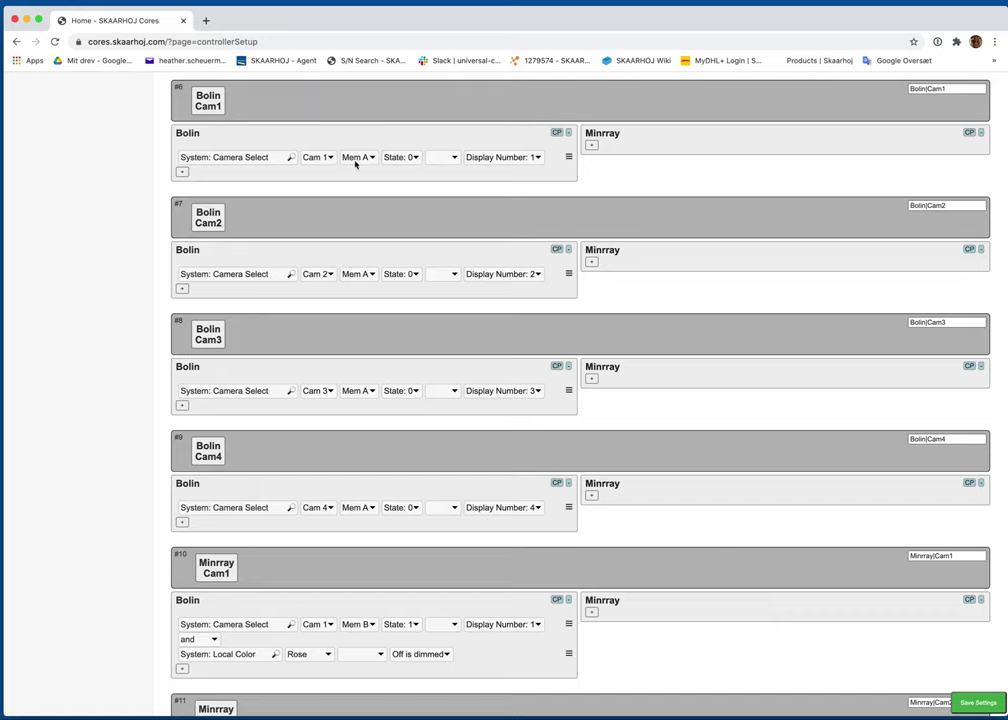
{"action": "scroll", "coordinate": [528, 206], "scroll_direction": "down", "scroll_amount": 5}
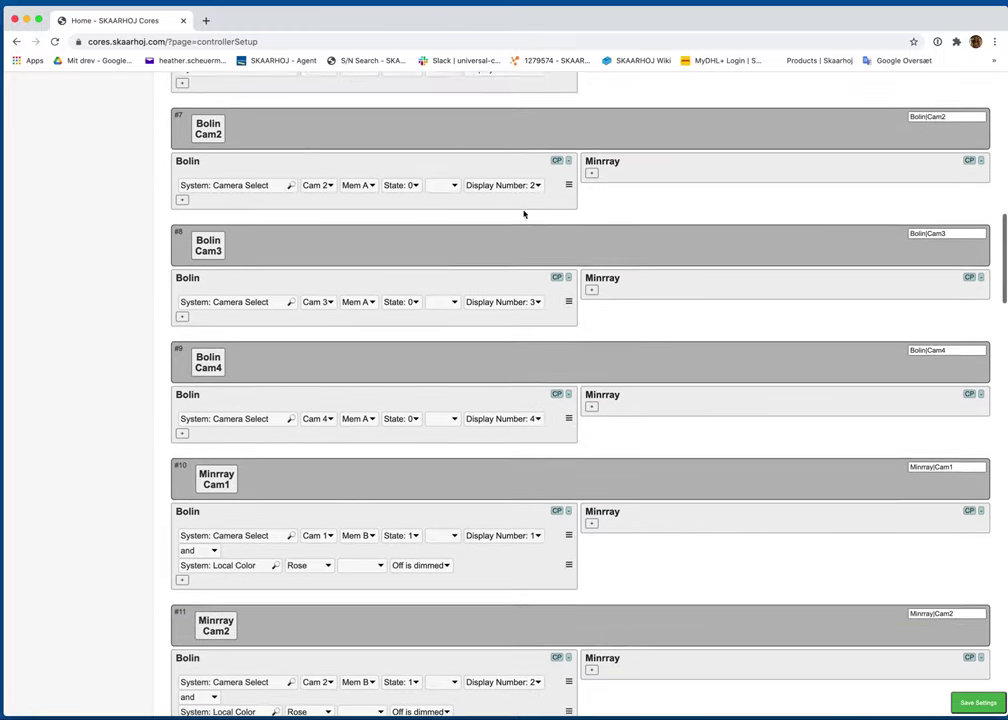
{"action": "scroll", "coordinate": [523, 213], "scroll_direction": "down", "scroll_amount": 2}
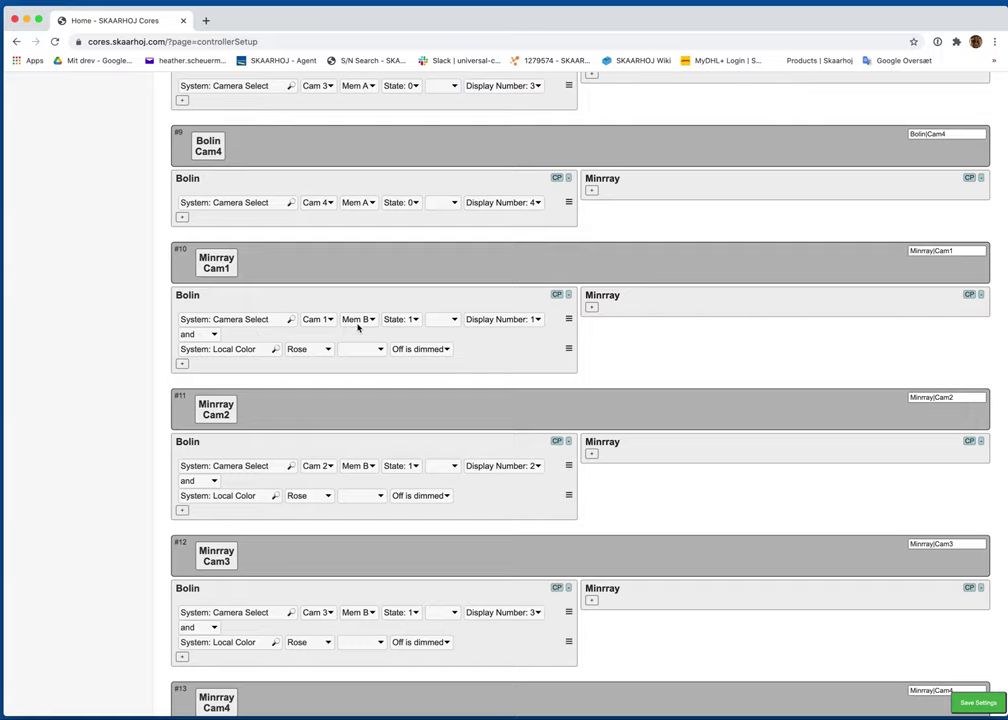
{"action": "scroll", "coordinate": [358, 326], "scroll_direction": "up", "scroll_amount": 2}
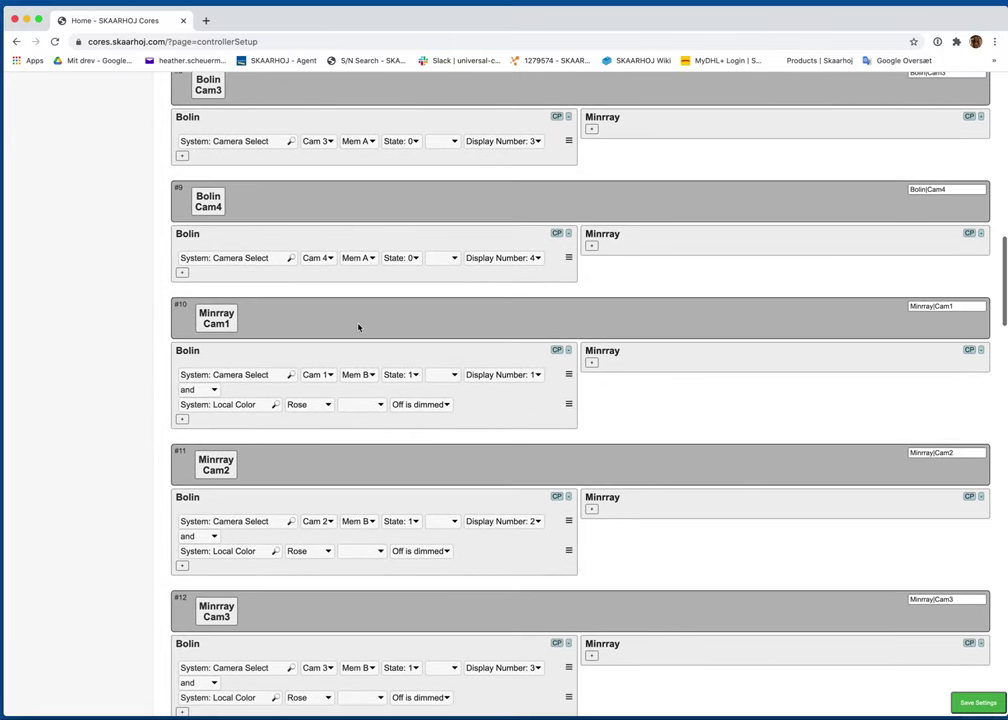
{"action": "scroll", "coordinate": [358, 326], "scroll_direction": "down", "scroll_amount": 5}
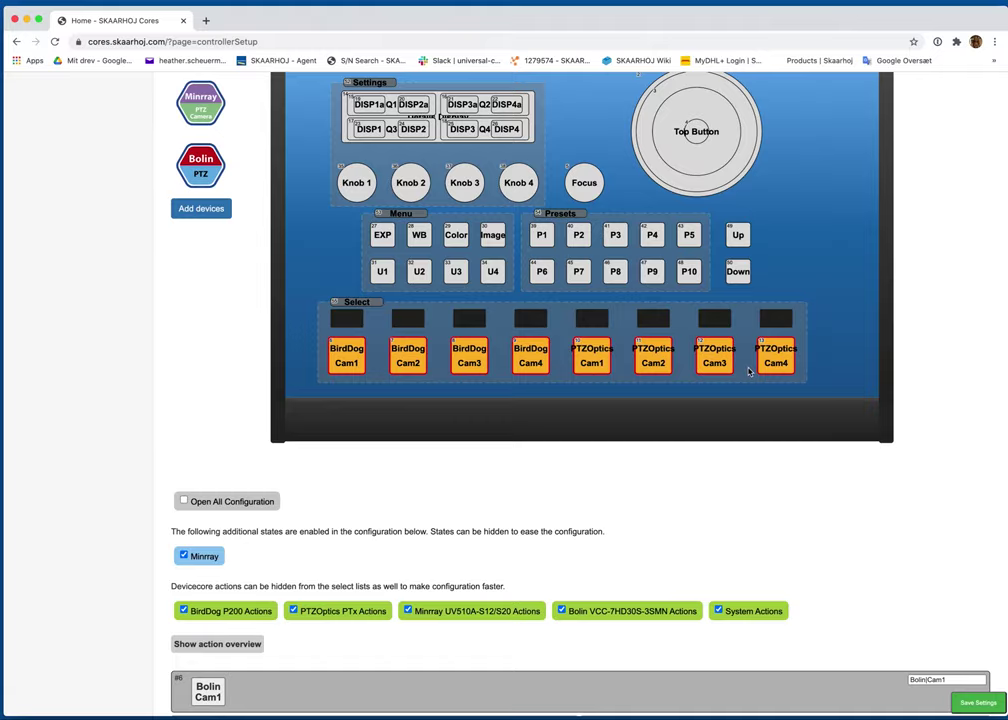
{"action": "scroll", "coordinate": [748, 371], "scroll_direction": "down", "scroll_amount": 15}
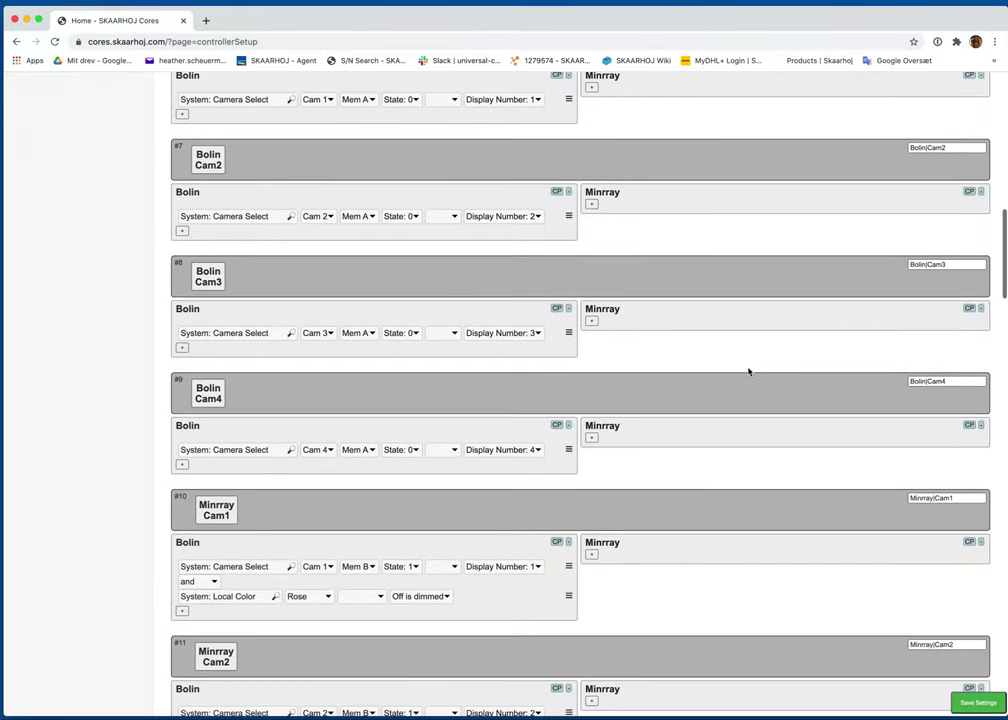
{"action": "scroll", "coordinate": [748, 371], "scroll_direction": "down", "scroll_amount": 3}
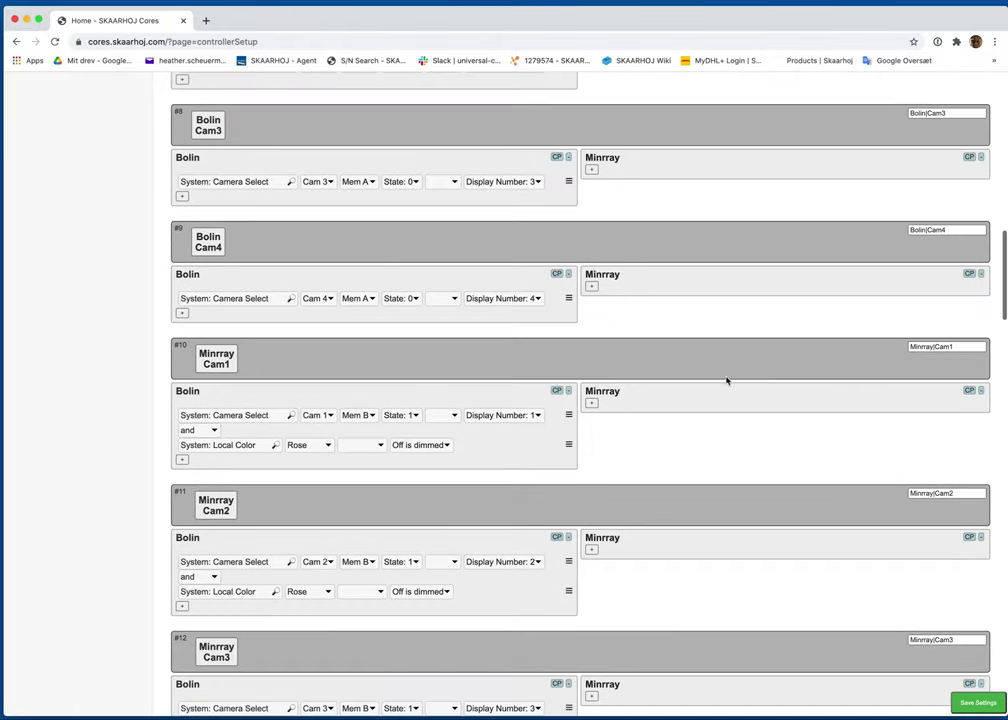
Keep Minrray Cam1 on Display Number 1 and save the controller configuration.
{"action": "left_click", "coordinate": [497, 415]}
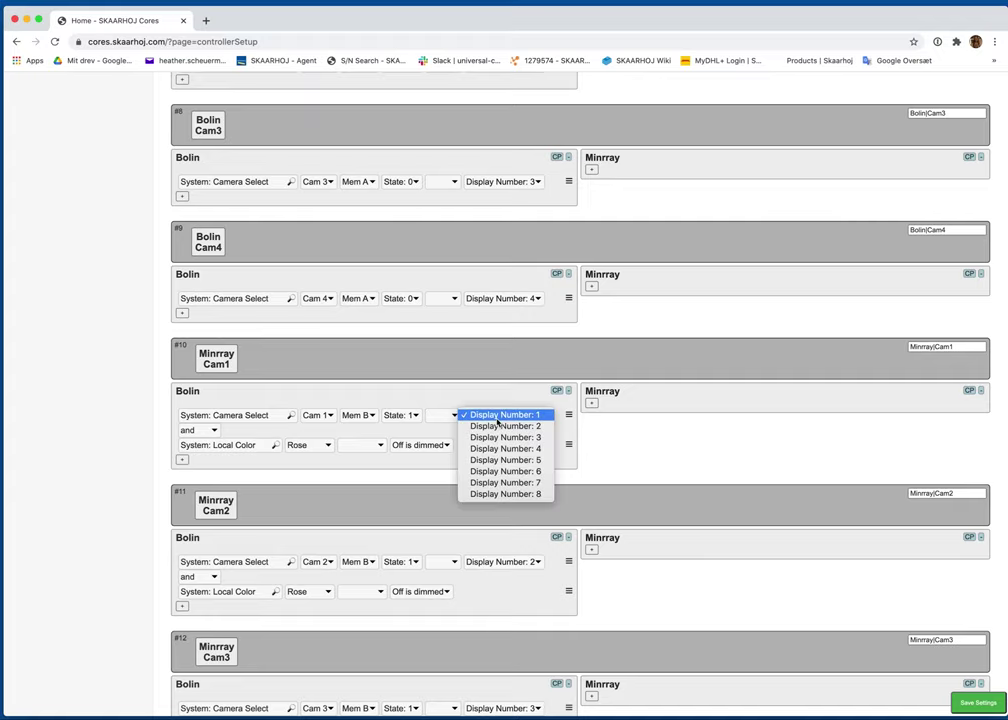
{"action": "left_click", "coordinate": [546, 460]}
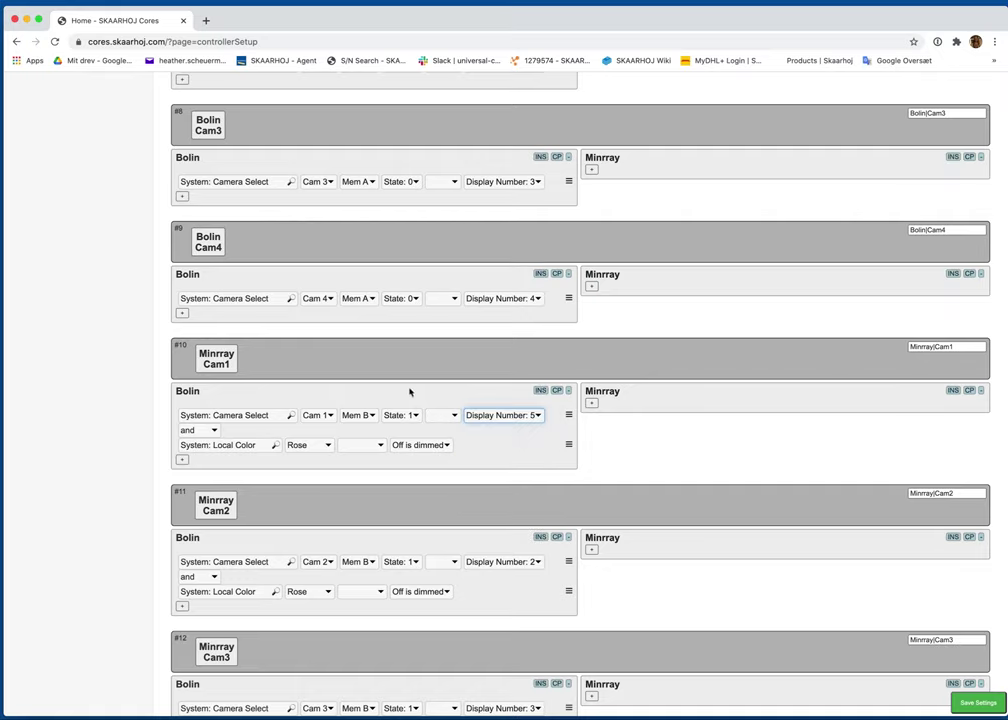
{"action": "scroll", "coordinate": [470, 416], "scroll_direction": "down", "scroll_amount": 1}
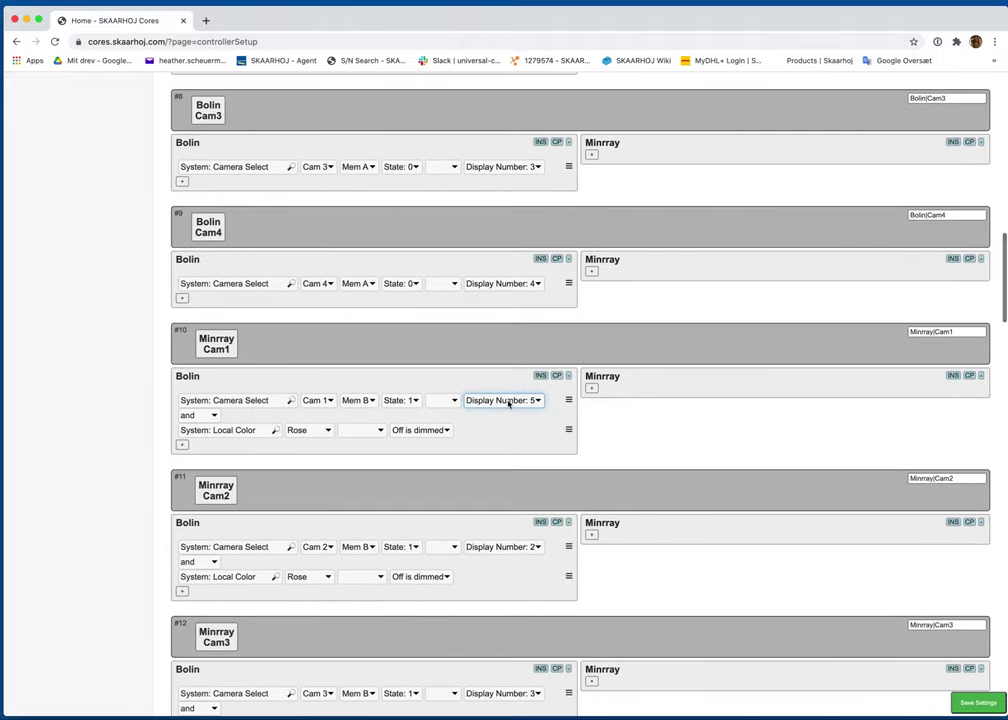
{"action": "left_click", "coordinate": [509, 403]}
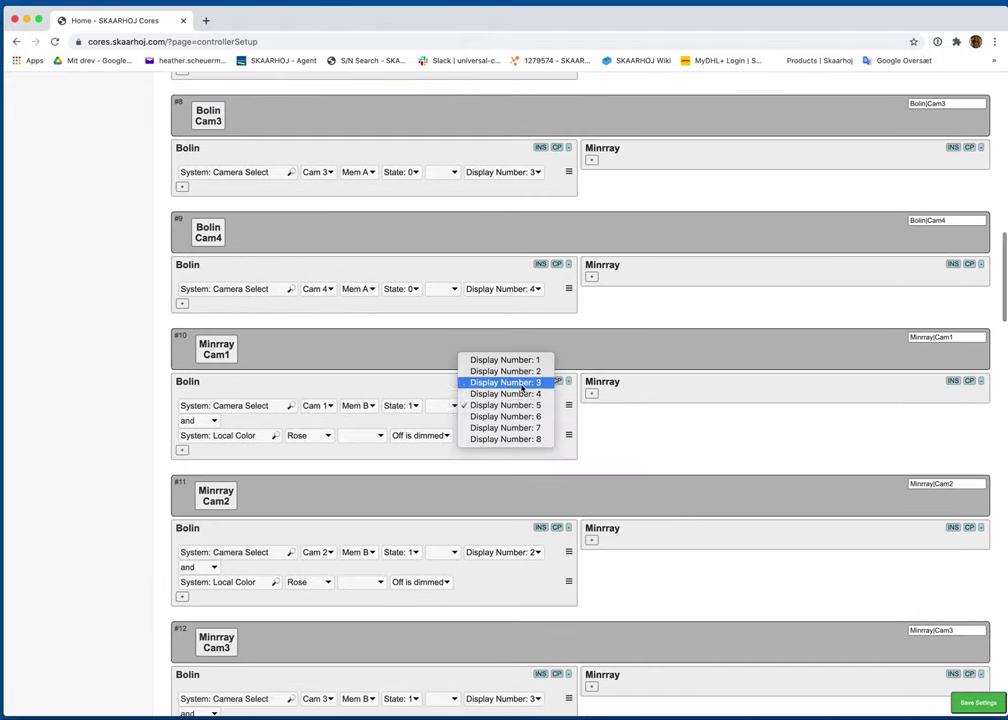
{"action": "left_click", "coordinate": [522, 359]}
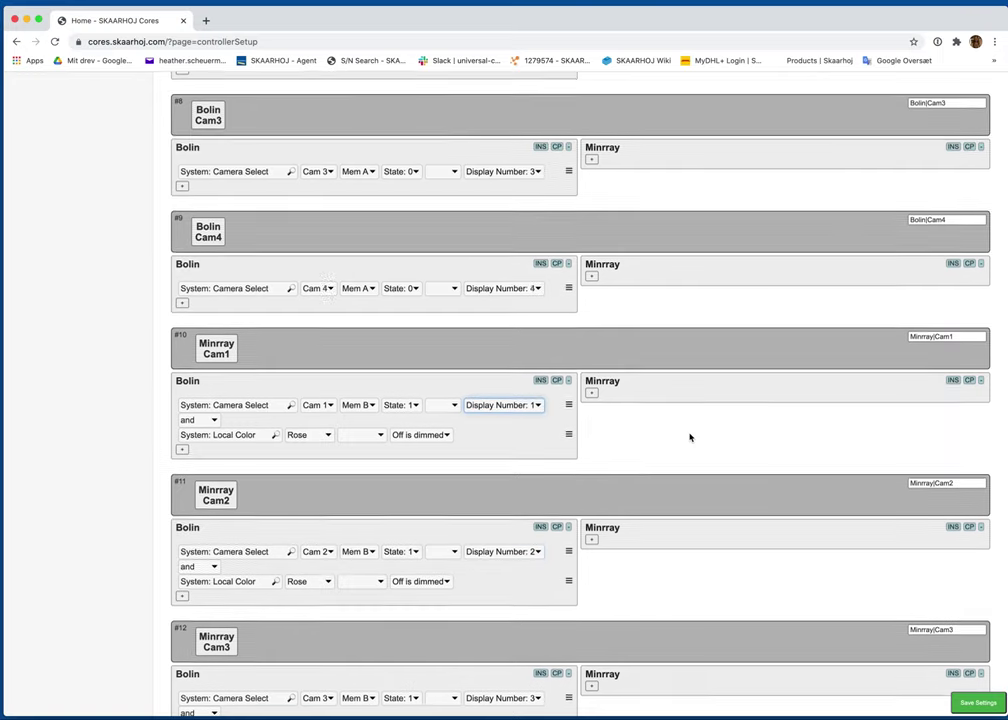
{"action": "scroll", "coordinate": [690, 437], "scroll_direction": "down", "scroll_amount": 5}
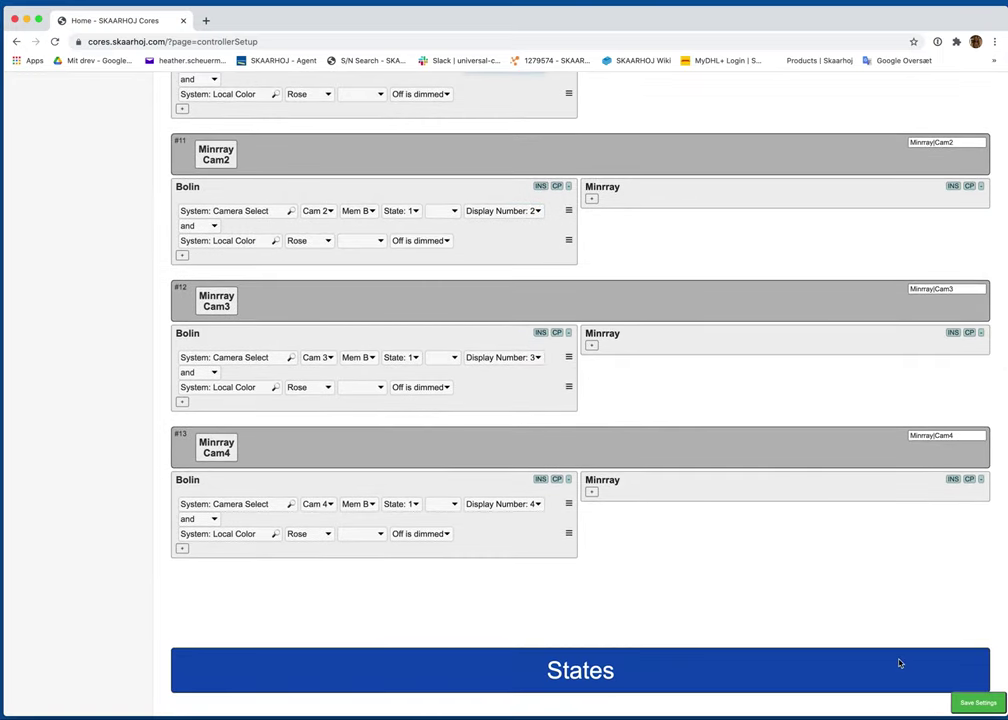
{"action": "left_click", "coordinate": [978, 702]}
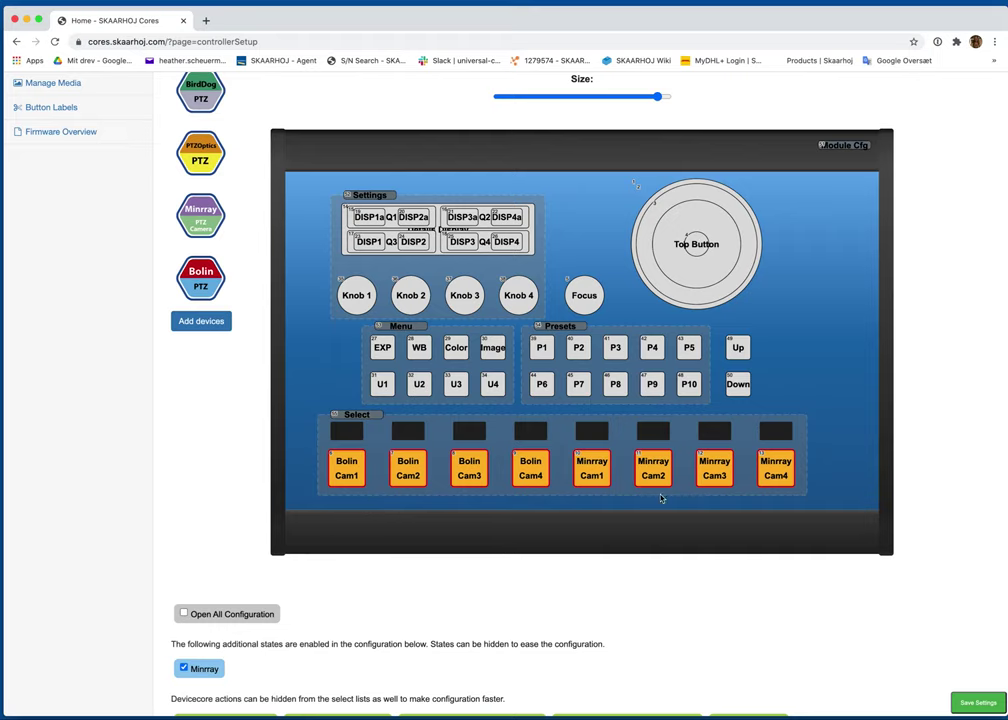
Select the controller's Down and Up keys on the controller image.
{"action": "scroll", "coordinate": [771, 499], "scroll_direction": "up", "scroll_amount": 1}
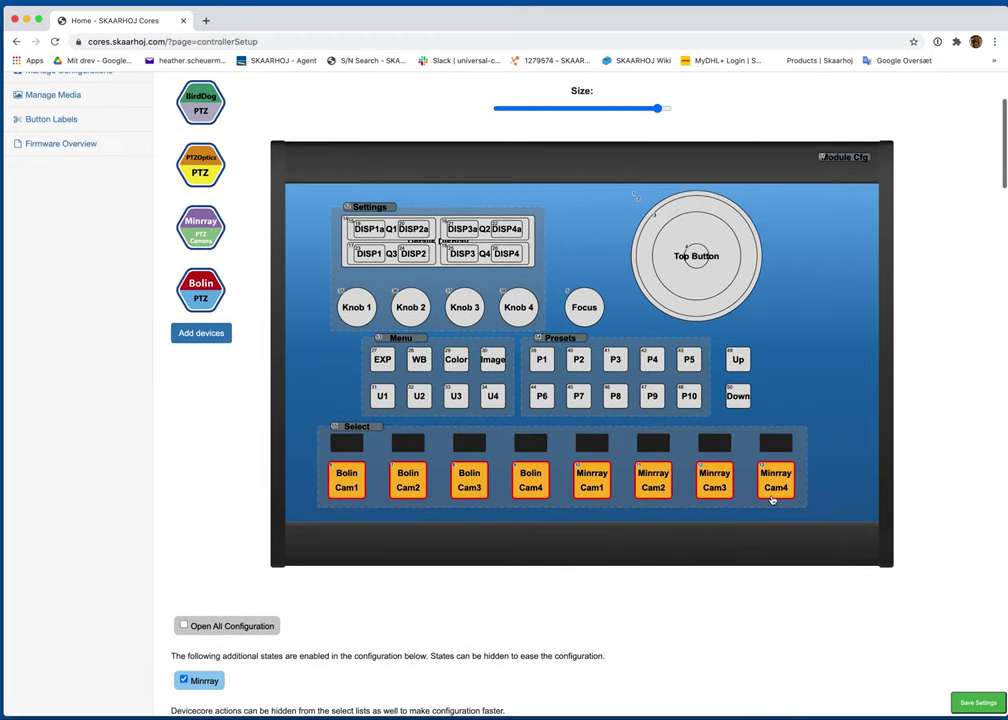
{"action": "left_click", "coordinate": [738, 396]}
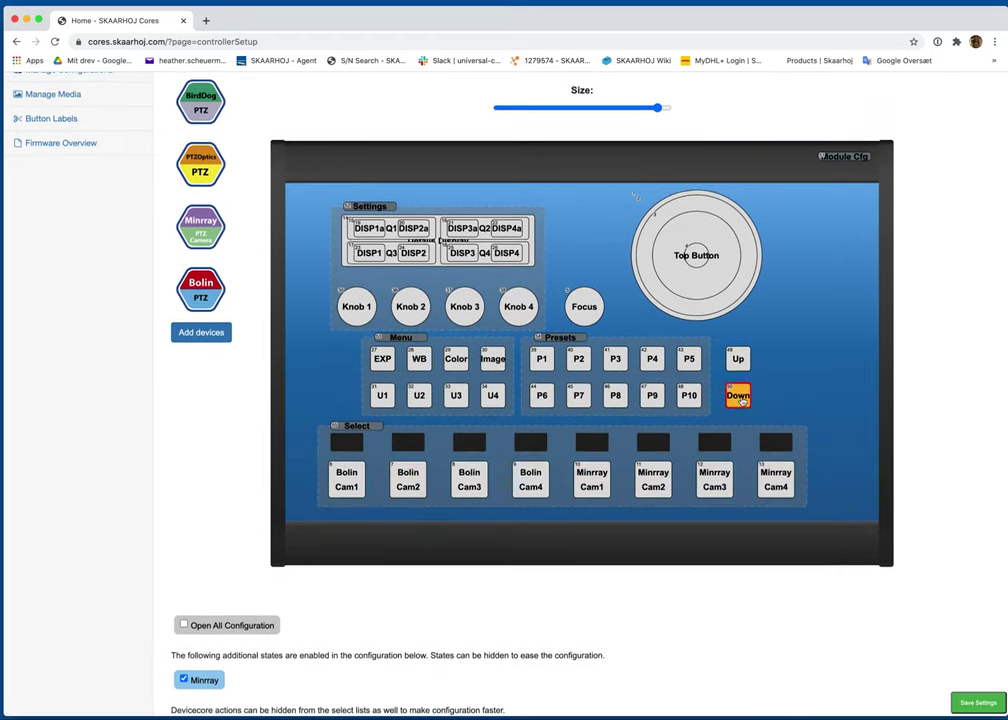
{"action": "scroll", "coordinate": [738, 370], "scroll_direction": "down", "scroll_amount": 1}
{"action": "left_click", "coordinate": [738, 355], "text": "shift"}
{"action": "scroll", "coordinate": [738, 357], "scroll_direction": "down", "scroll_amount": 8}
{"action": "scroll", "coordinate": [738, 358], "scroll_direction": "up", "scroll_amount": 5}
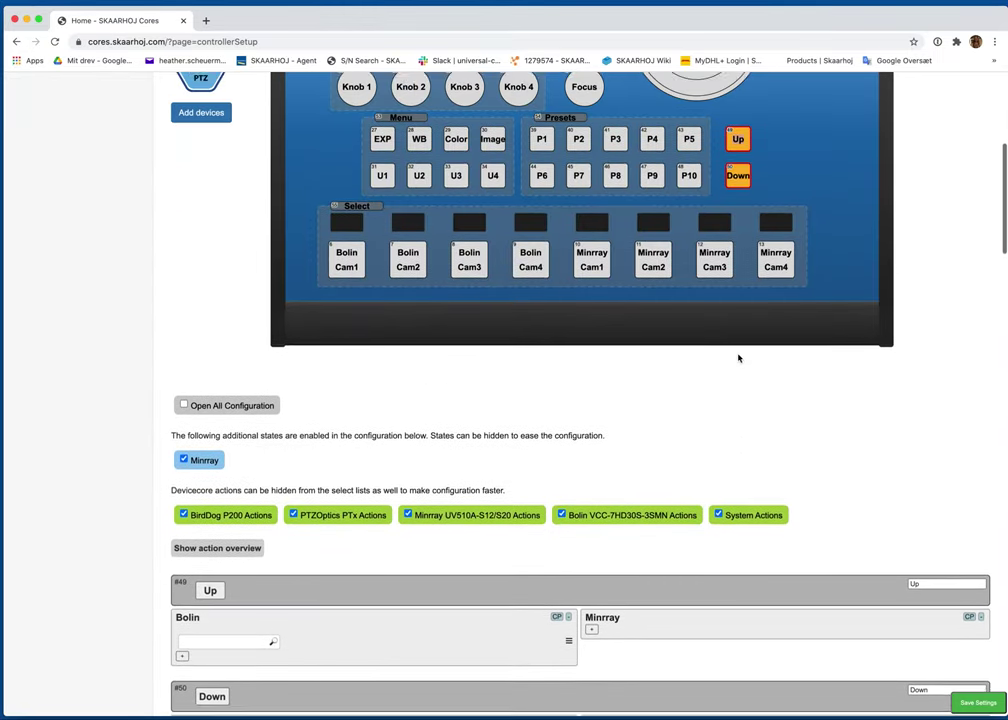
{"action": "scroll", "coordinate": [741, 352], "scroll_direction": "up", "scroll_amount": 1}
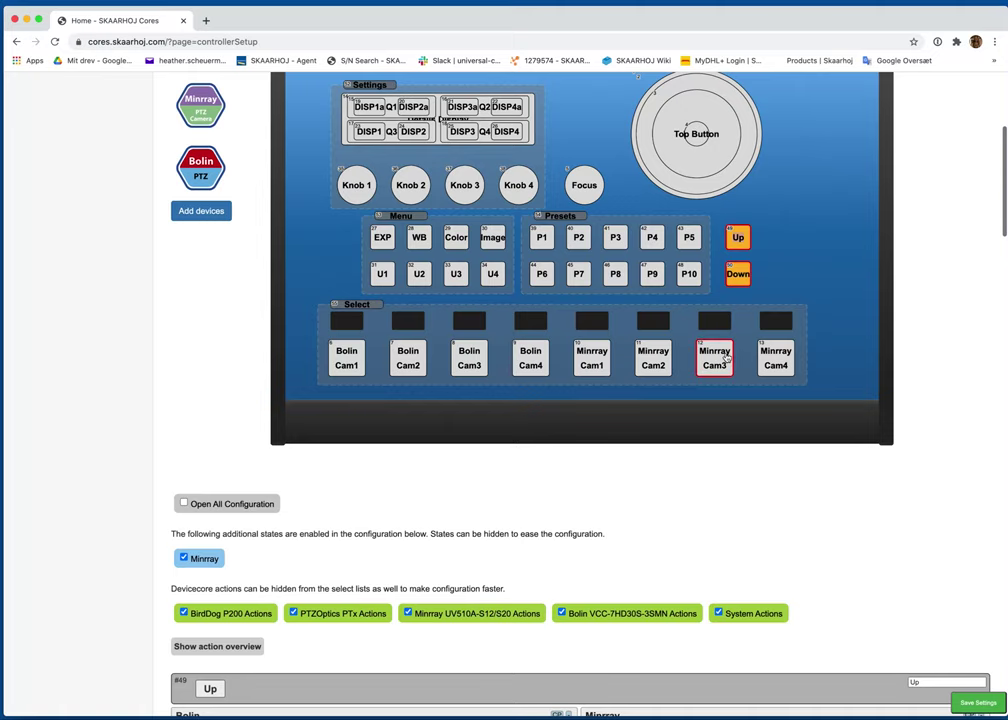
{"action": "scroll", "coordinate": [538, 249], "scroll_direction": "up", "scroll_amount": 1}
Select preset keys P1 through P7 and scroll to their configuration rows.
{"action": "left_click", "coordinate": [541, 264], "text": "shift"}
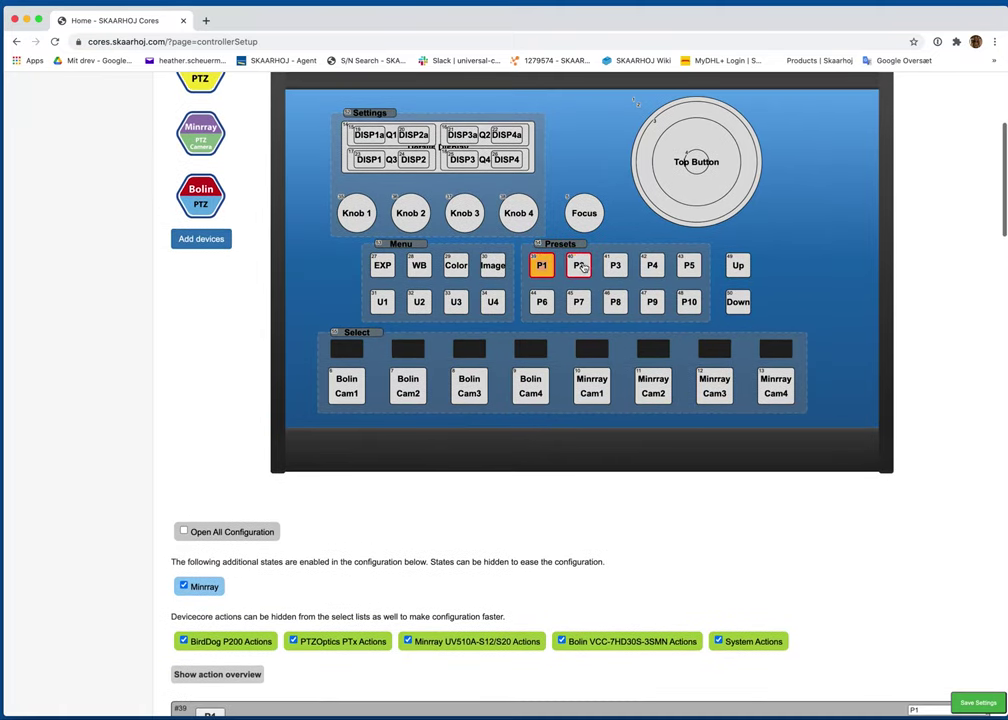
{"action": "left_click", "coordinate": [578, 265], "text": "shift"}
{"action": "left_click", "coordinate": [615, 265], "text": "shift"}
{"action": "left_click", "coordinate": [652, 266], "text": "shift"}
{"action": "left_click", "coordinate": [689, 266], "text": "shift"}
{"action": "left_click", "coordinate": [541, 302], "text": "shift"}
{"action": "left_click", "coordinate": [578, 302], "text": "shift"}
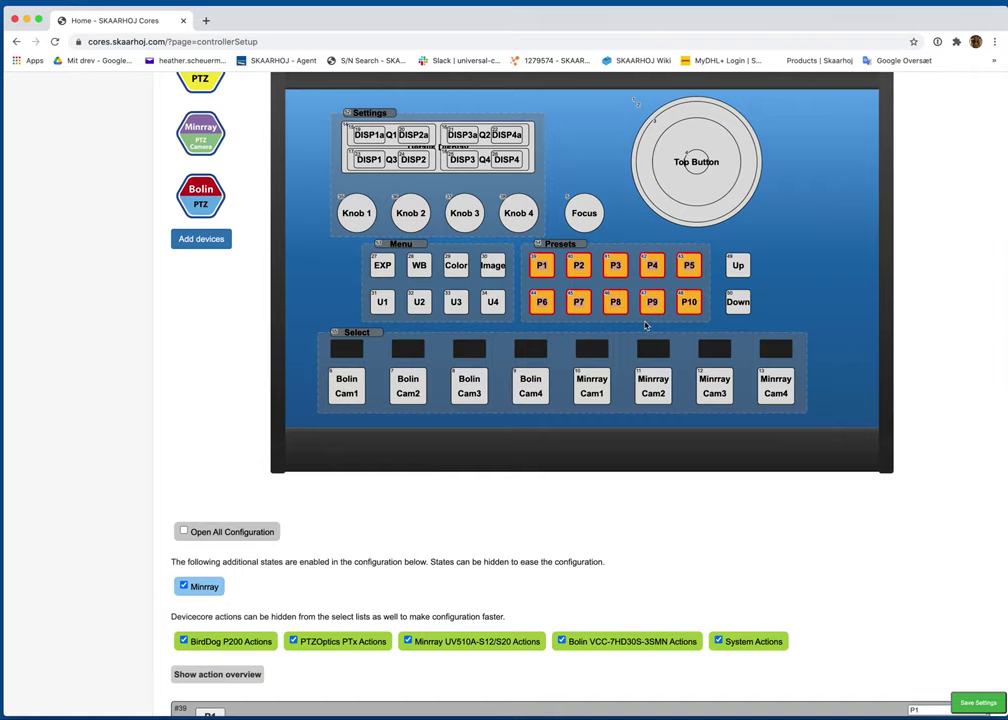
{"action": "scroll", "coordinate": [645, 327], "scroll_direction": "down", "scroll_amount": 5}
{"action": "scroll", "coordinate": [645, 325], "scroll_direction": "down", "scroll_amount": 2}
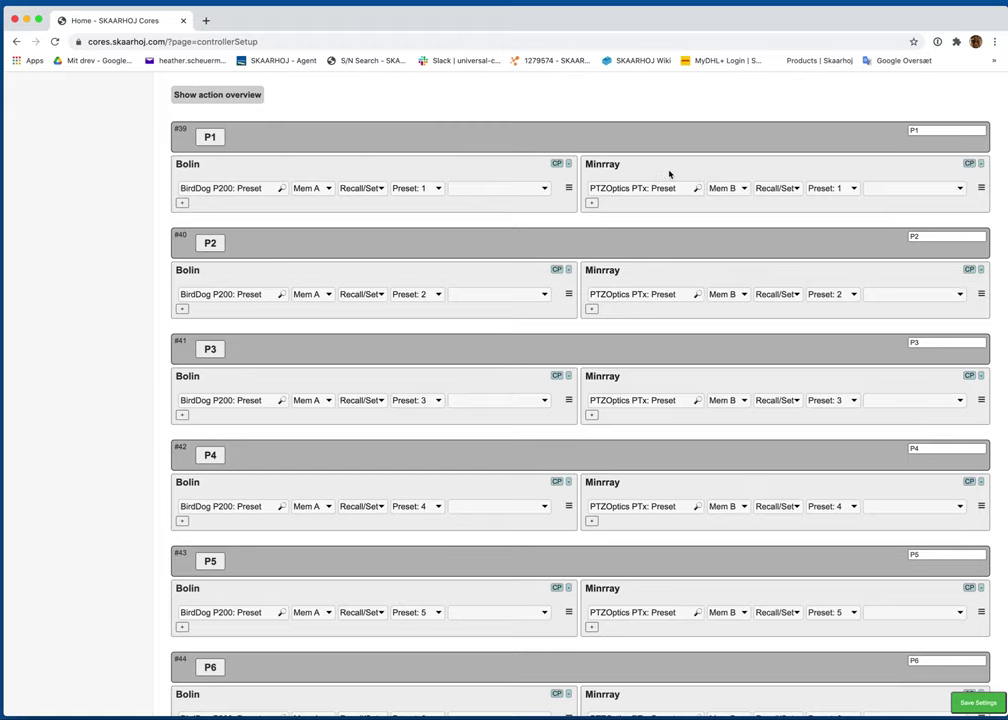
Uncheck BirdDog P200, PTZOptics PTx and Minrray UV510A-S12/S20 actions, leaving Bolin and System.
{"action": "scroll", "coordinate": [655, 180], "scroll_direction": "up", "scroll_amount": 1}
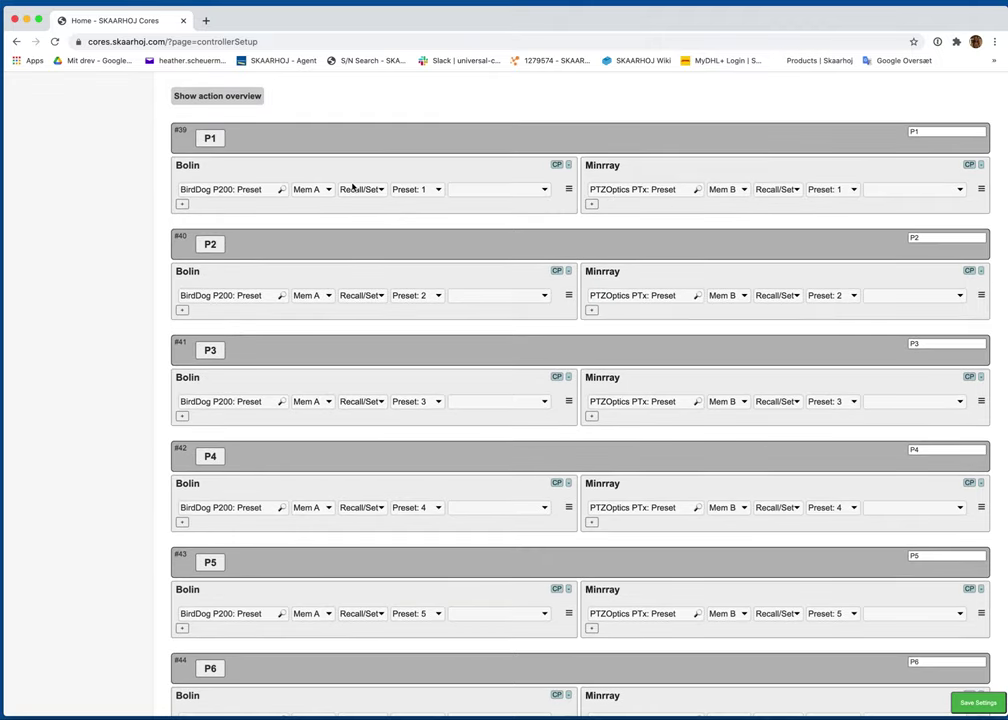
{"action": "scroll", "coordinate": [352, 185], "scroll_direction": "up", "scroll_amount": 3}
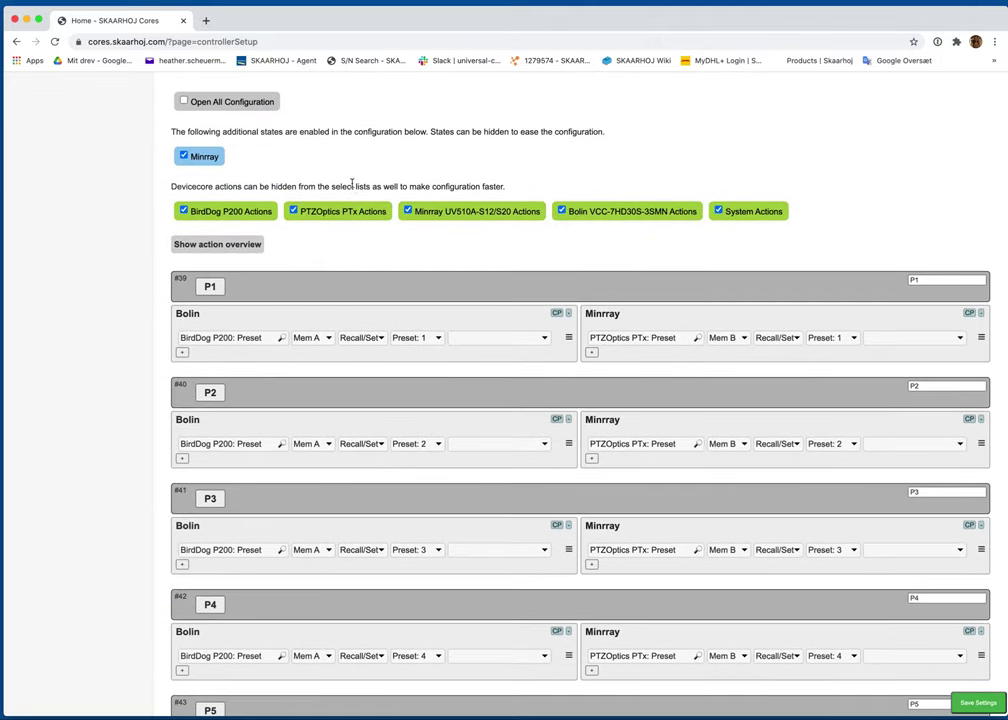
{"action": "left_click", "coordinate": [183, 210]}
{"action": "left_click", "coordinate": [293, 210]}
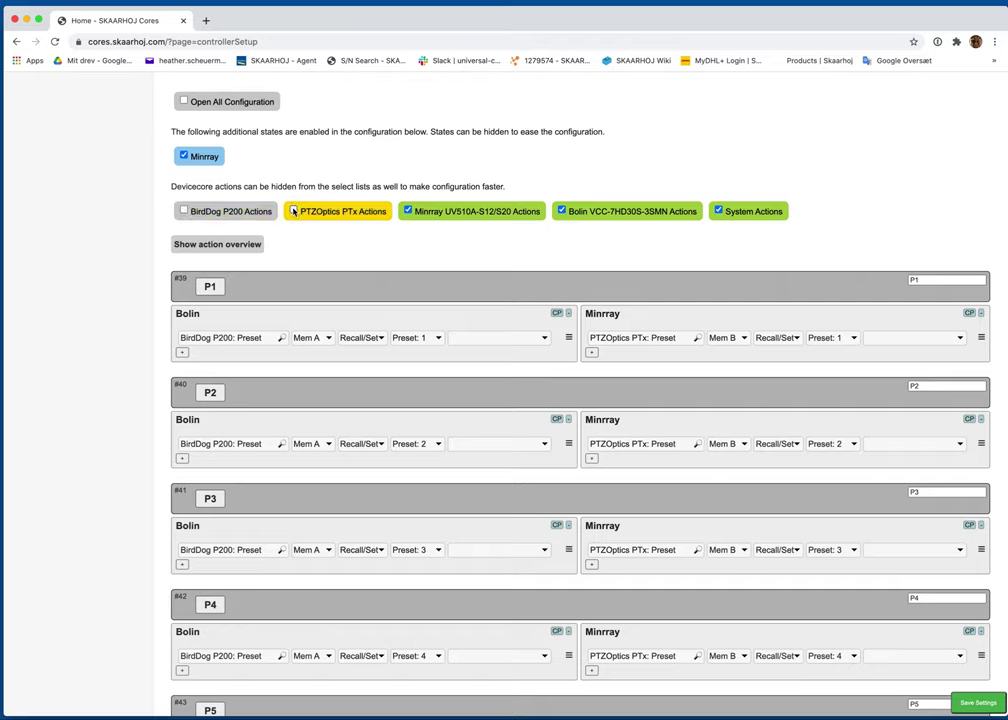
{"action": "left_click", "coordinate": [490, 213]}
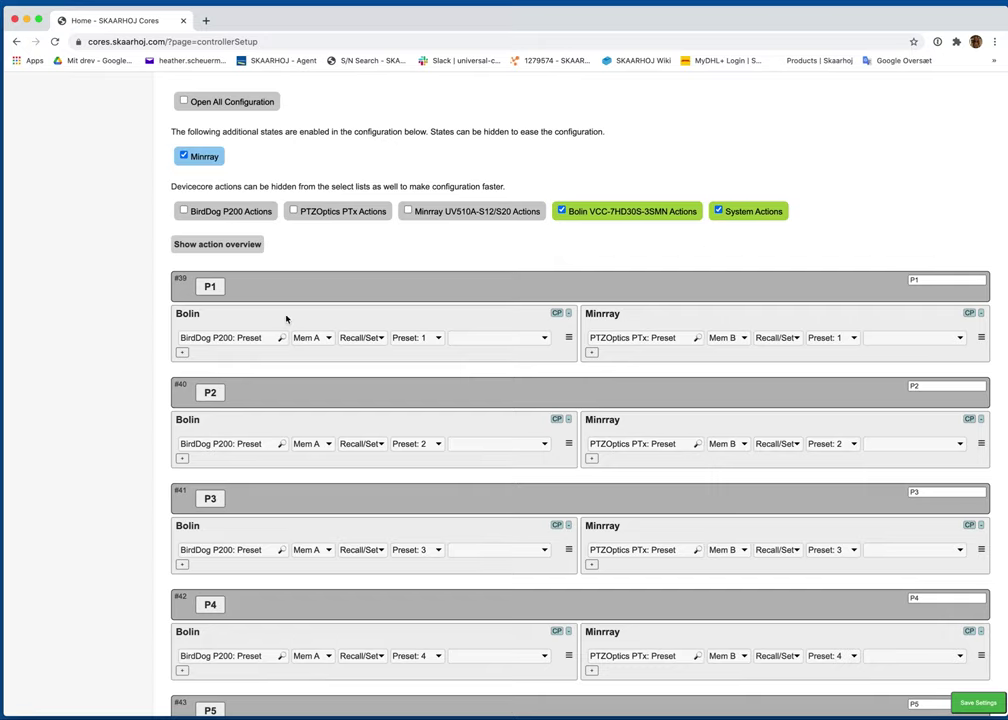
Set P1's Bolin action to Bolin VCC-7HD30S-3SMN: Preset on Mem A.
{"action": "left_click", "coordinate": [233, 338]}
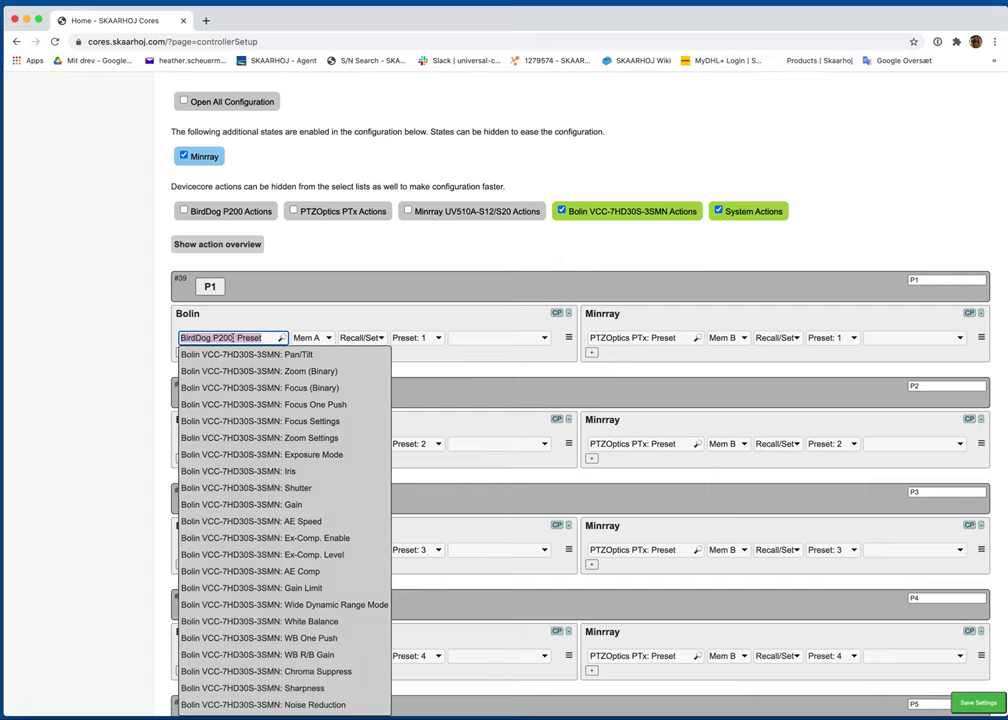
{"action": "type", "text": "prese"}
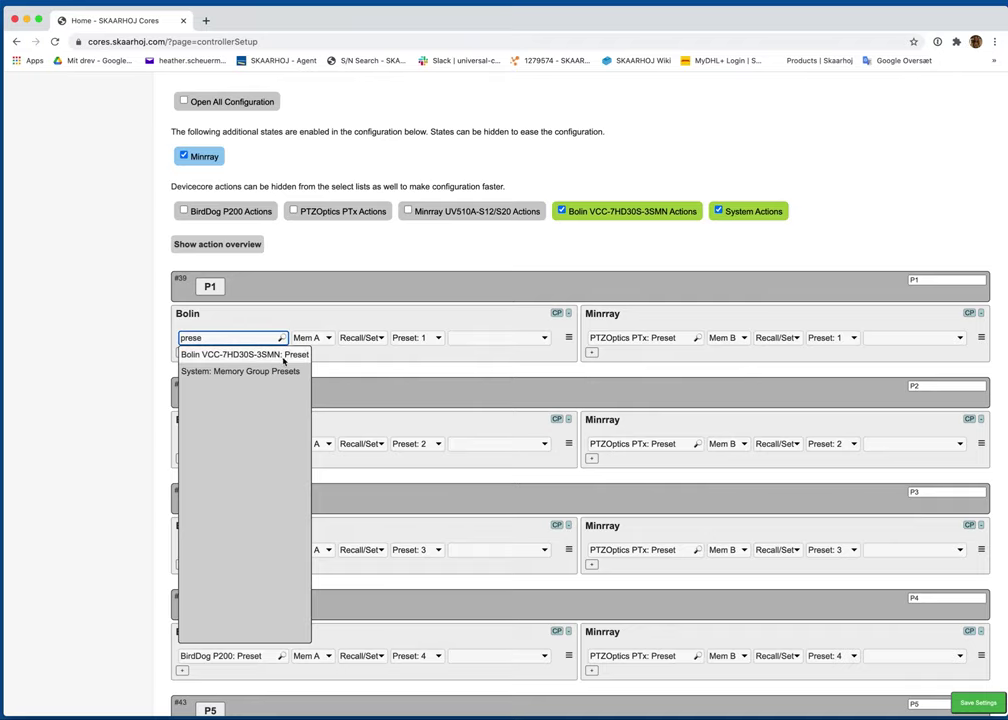
{"action": "left_click", "coordinate": [283, 359]}
{"action": "left_click", "coordinate": [370, 337]}
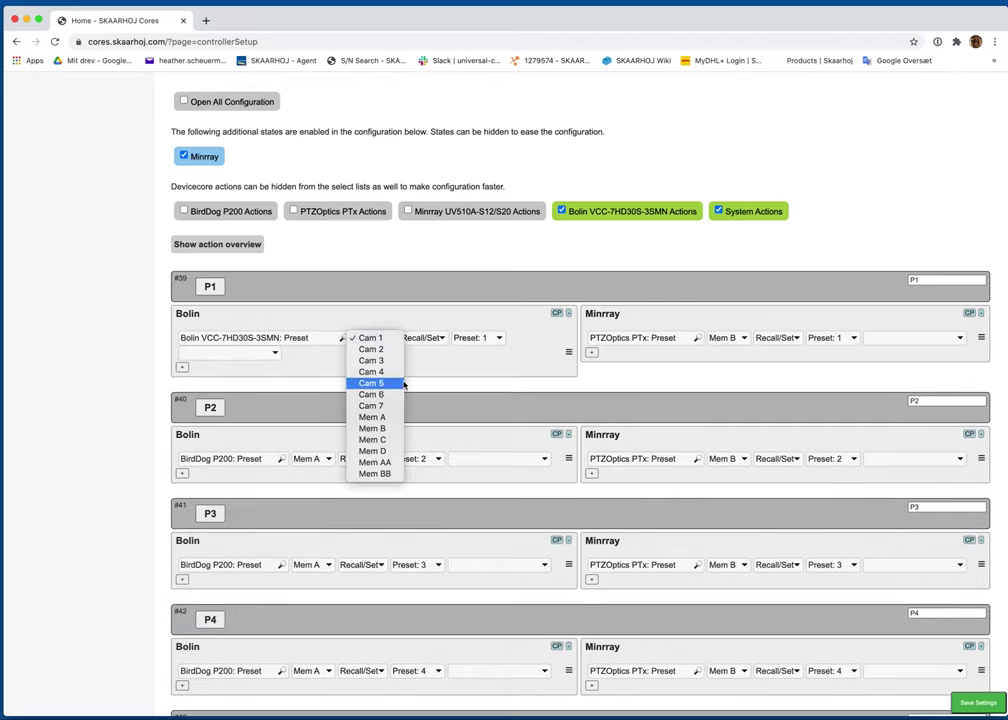
{"action": "left_click", "coordinate": [394, 418]}
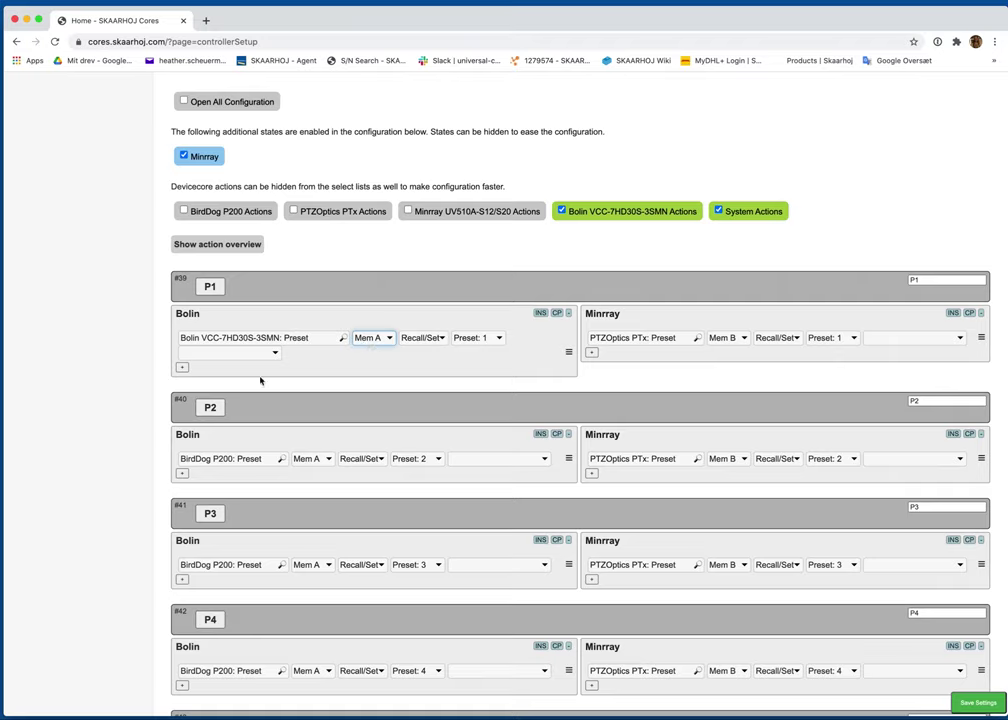
Check P1's preset label and graphic options, leaving them blank.
{"action": "left_click", "coordinate": [218, 353]}
{"action": "left_click", "coordinate": [403, 367]}
{"action": "scroll", "coordinate": [403, 367], "scroll_direction": "up", "scroll_amount": 5}
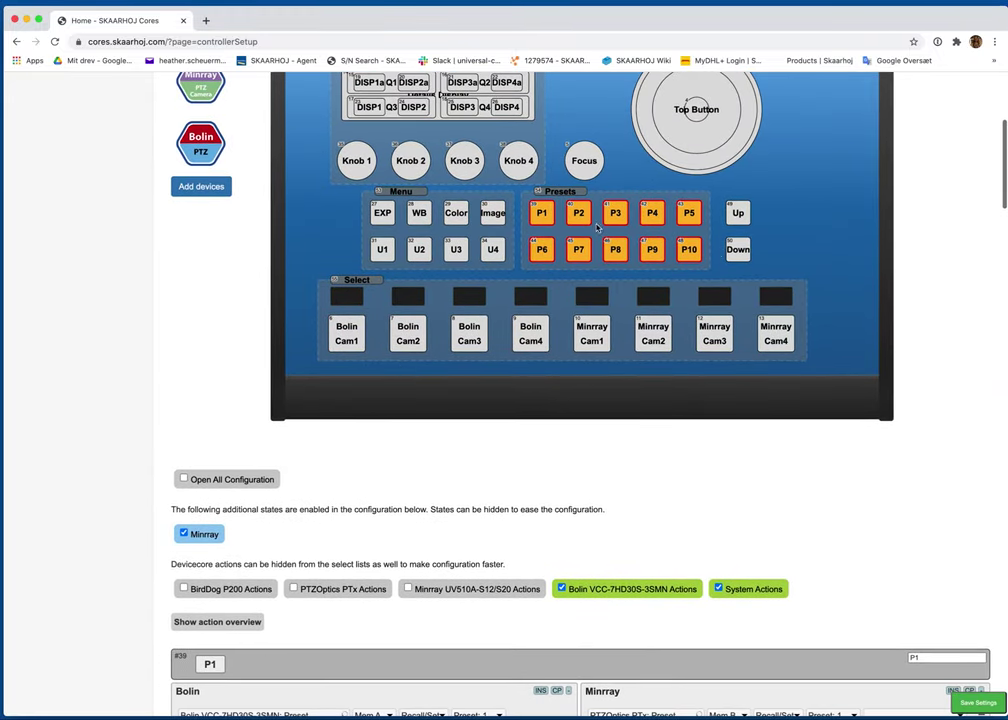
{"action": "scroll", "coordinate": [581, 255], "scroll_direction": "down", "scroll_amount": 5}
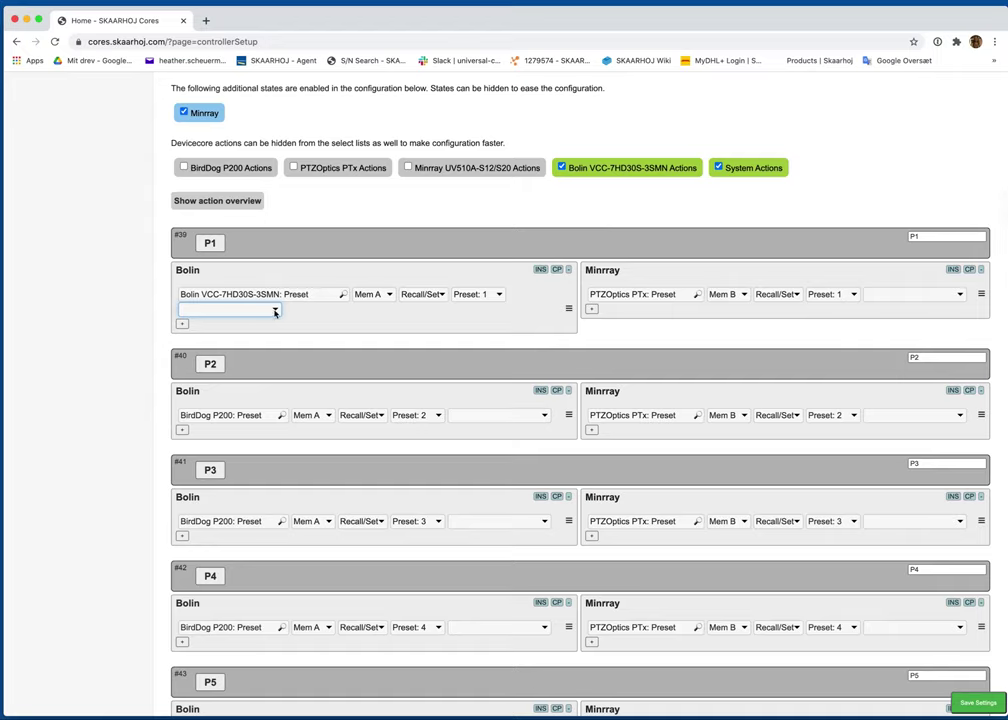
{"action": "left_click", "coordinate": [275, 311]}
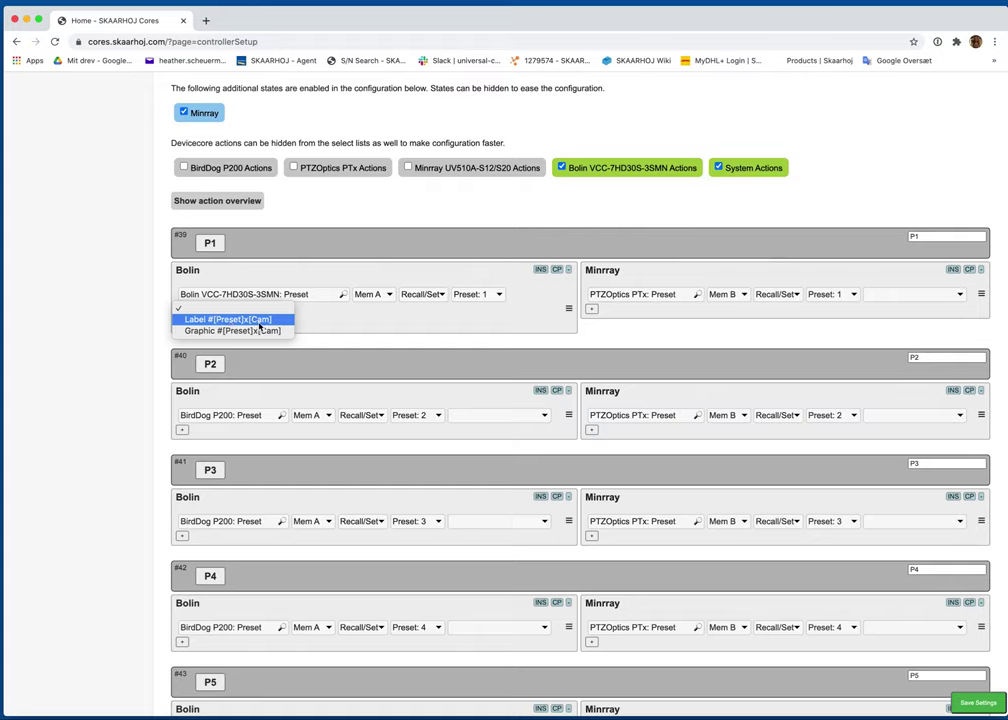
{"action": "left_click", "coordinate": [352, 325]}
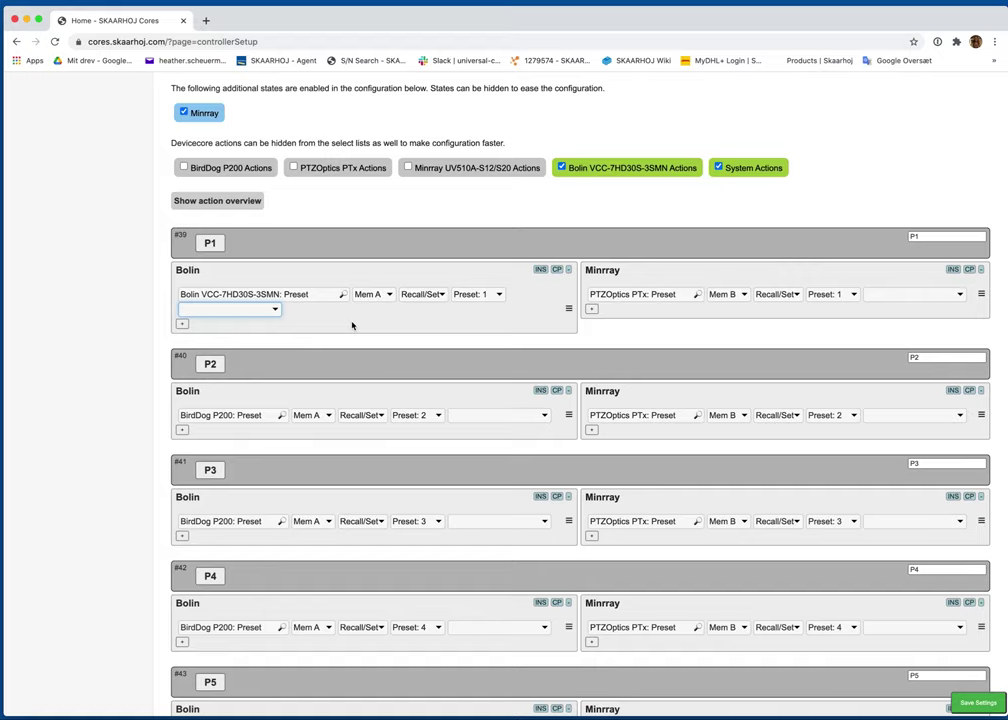
{"action": "left_click", "coordinate": [365, 324]}
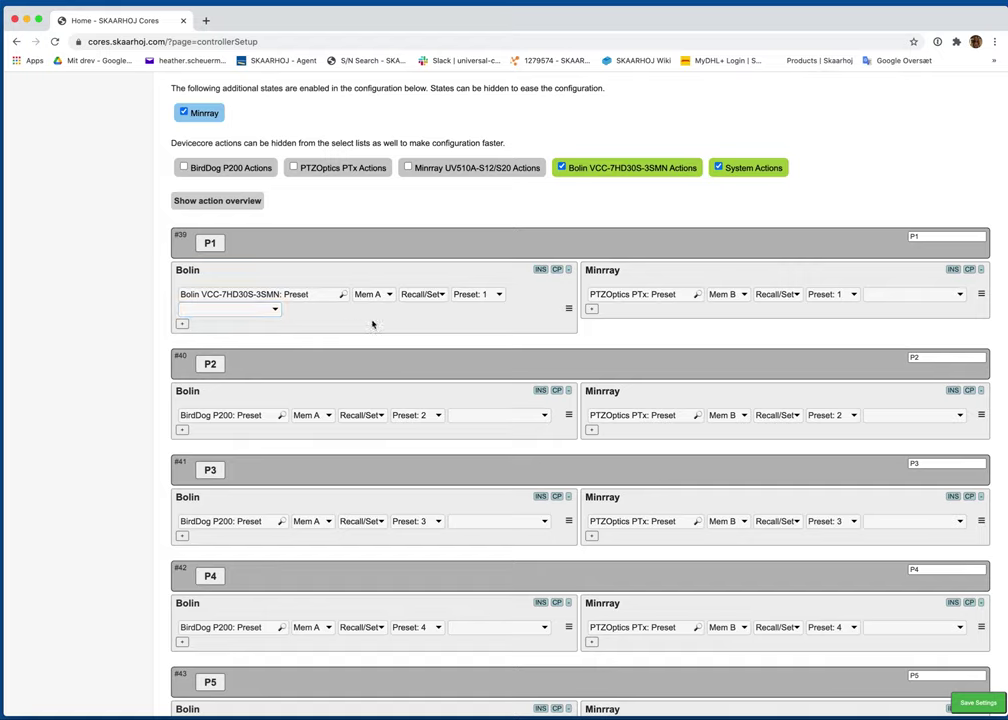
Copy P1's Bolin preset action with a preset increment of 1 and paste it into P2.
{"action": "left_click", "coordinate": [558, 272], "text": "shift"}
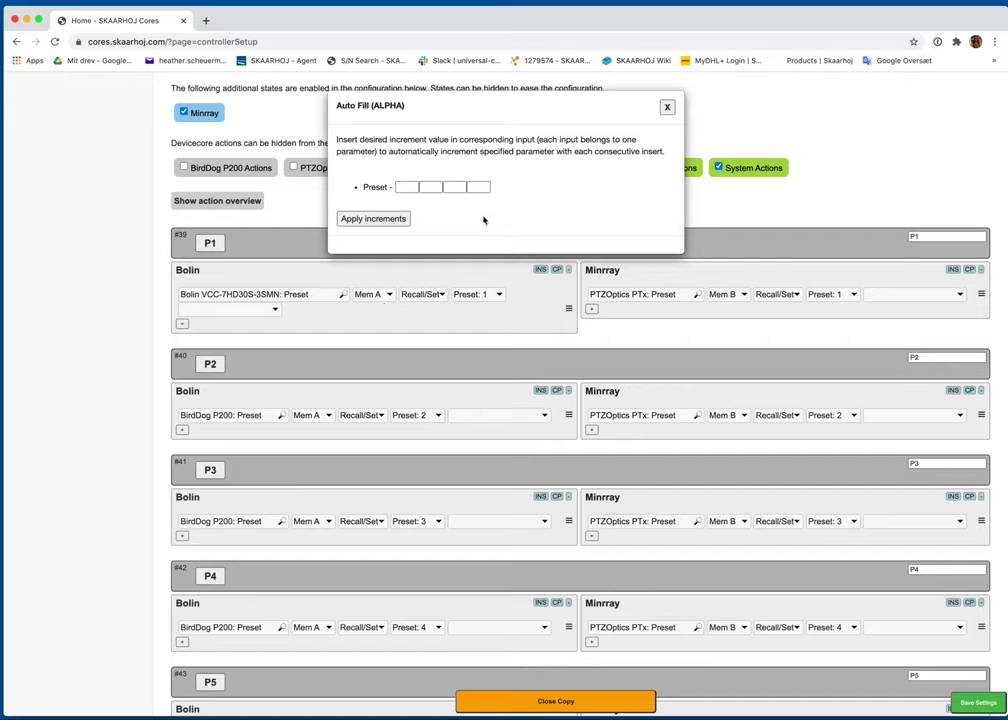
{"action": "left_click", "coordinate": [455, 187]}
{"action": "type", "text": "1"}
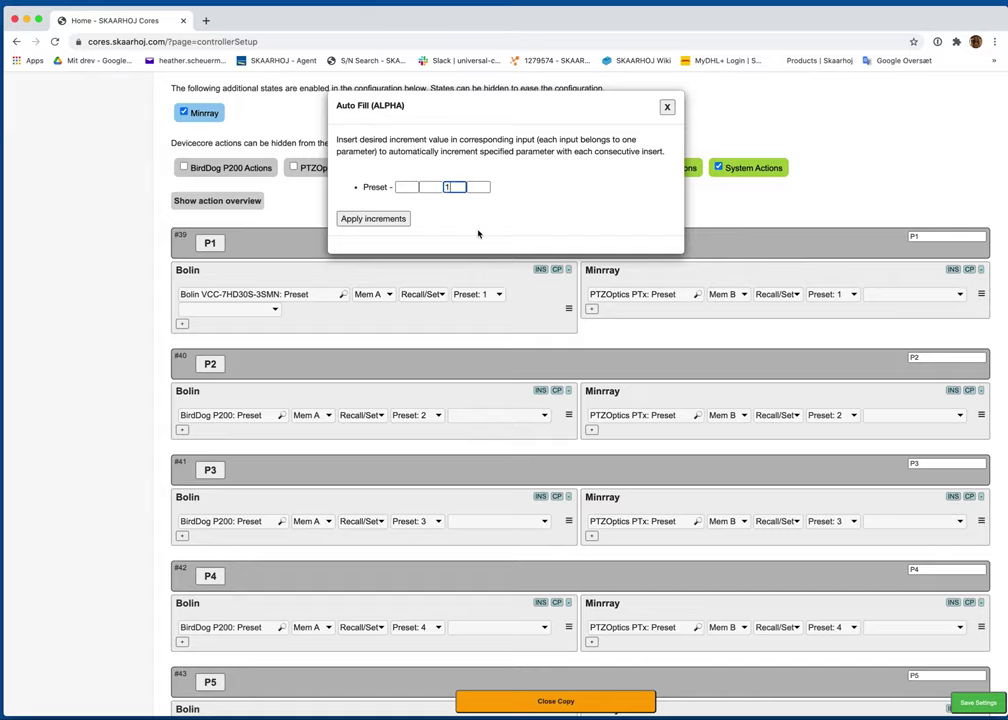
{"action": "left_click", "coordinate": [386, 221]}
{"action": "scroll", "coordinate": [420, 224], "scroll_direction": "down", "scroll_amount": 3}
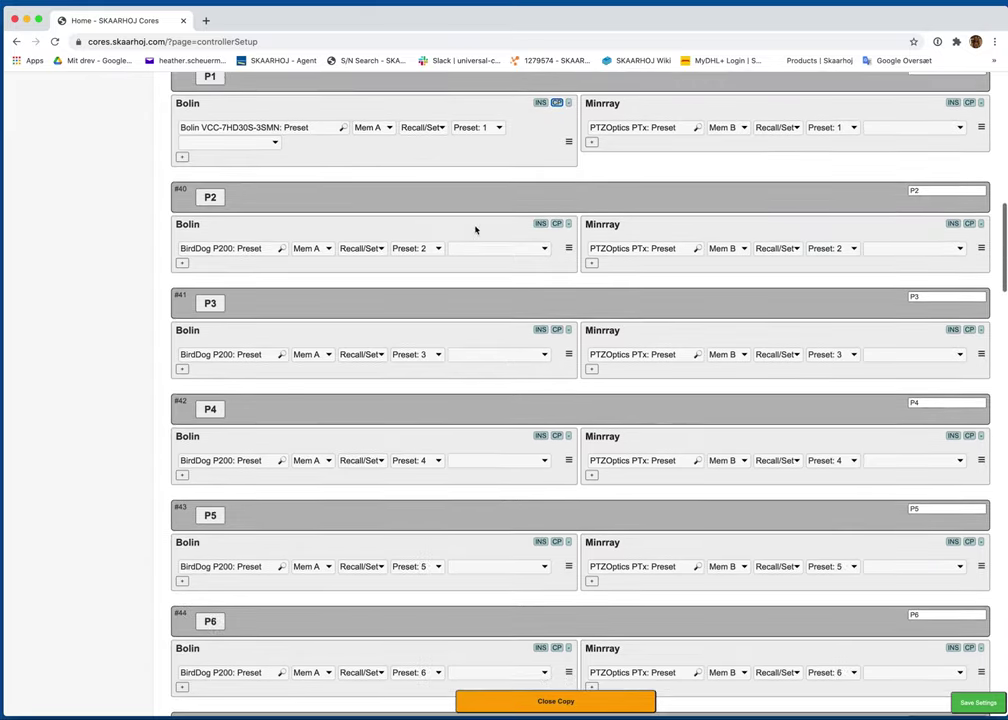
{"action": "left_click", "coordinate": [540, 225]}
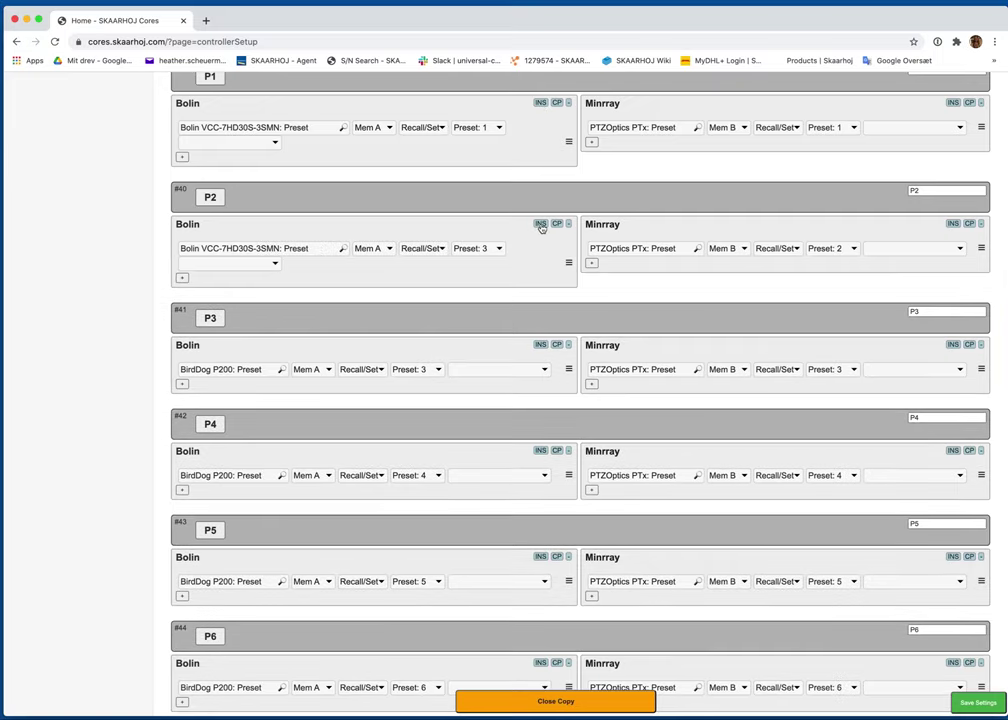
{"action": "left_click", "coordinate": [479, 252]}
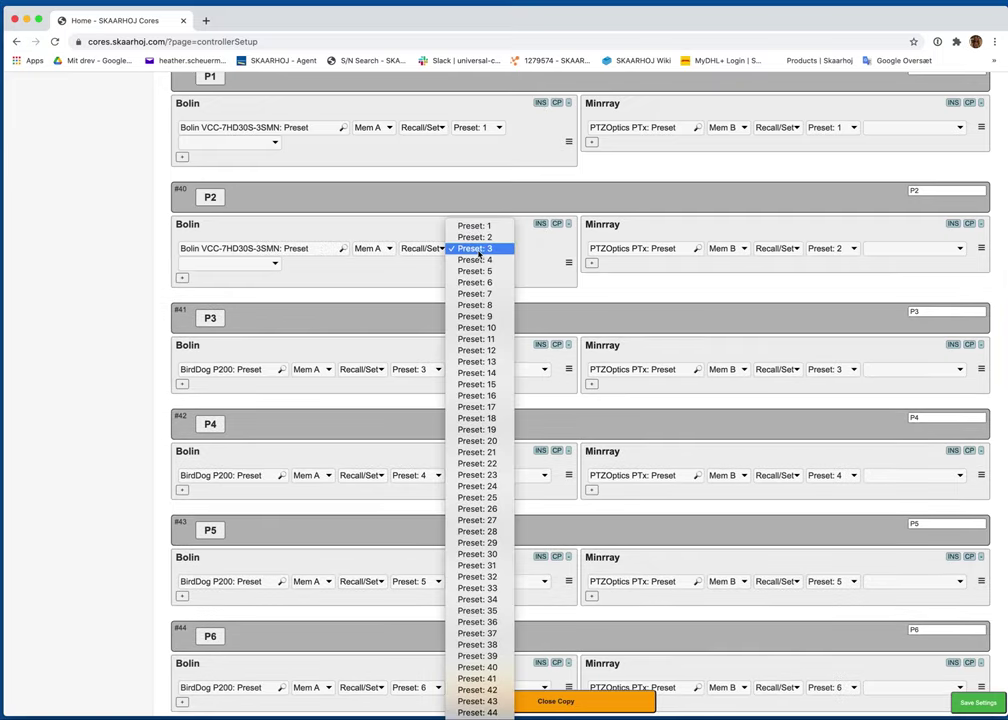
{"action": "left_click", "coordinate": [540, 207]}
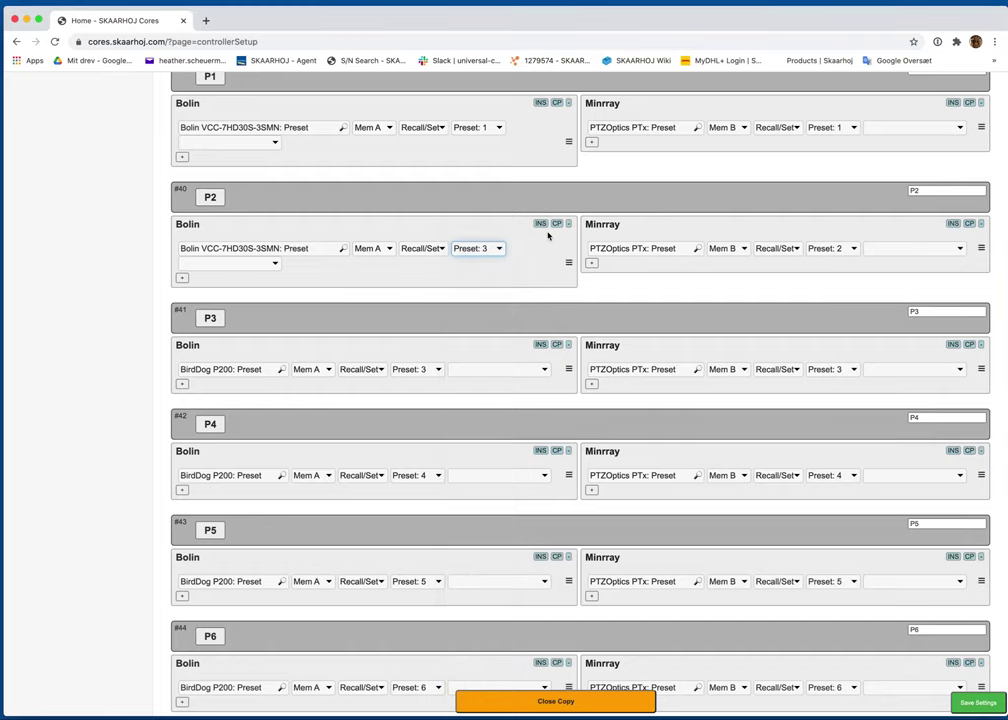
Paste the Bolin preset action into the P4–P10 and P3 Bolin rows.
{"action": "scroll", "coordinate": [548, 235], "scroll_direction": "down", "scroll_amount": 1}
{"action": "scroll", "coordinate": [548, 235], "scroll_direction": "down", "scroll_amount": 2}
{"action": "left_click", "coordinate": [541, 302]}
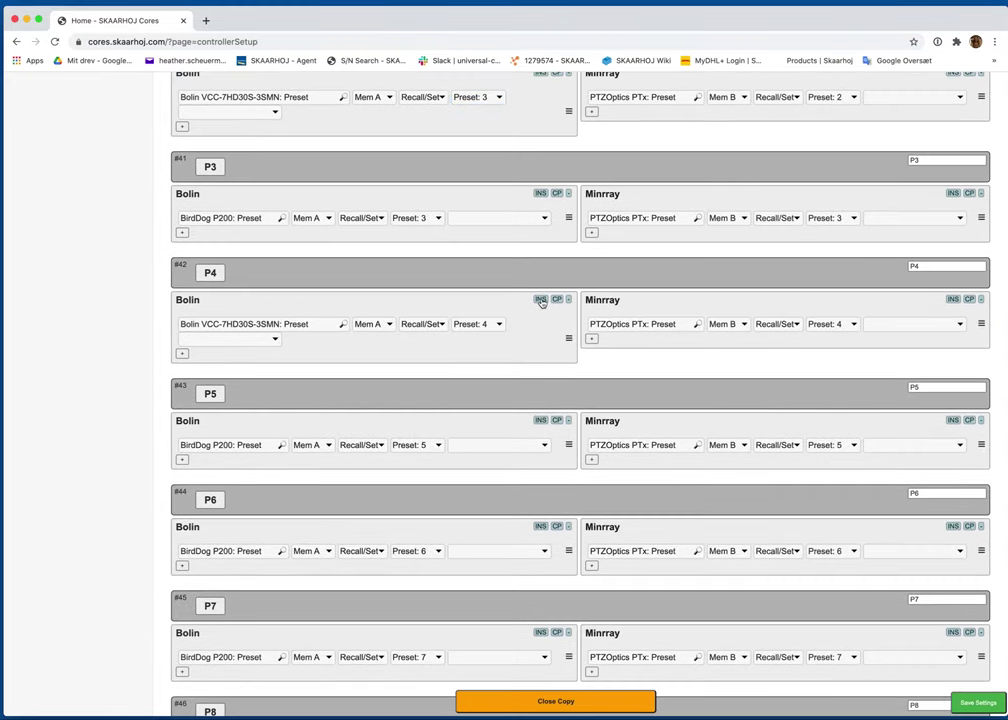
{"action": "scroll", "coordinate": [537, 303], "scroll_direction": "down", "scroll_amount": 2}
{"action": "left_click", "coordinate": [540, 297]}
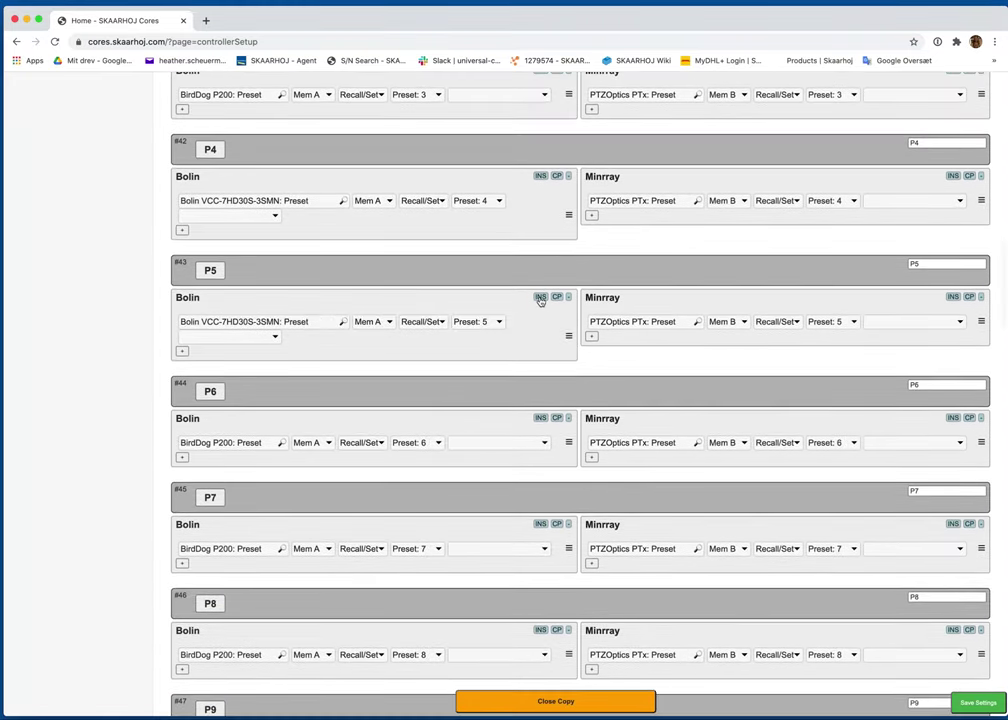
{"action": "left_click", "coordinate": [540, 418]}
{"action": "scroll", "coordinate": [540, 420], "scroll_direction": "down", "scroll_amount": 2}
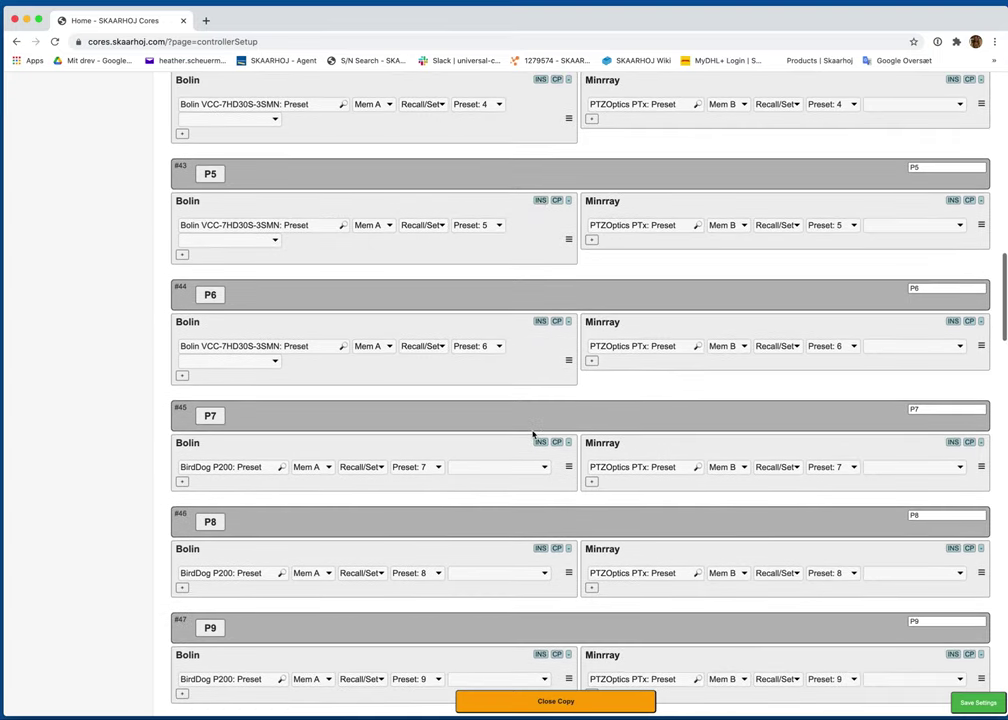
{"action": "left_click", "coordinate": [539, 446]}
{"action": "scroll", "coordinate": [478, 434], "scroll_direction": "down", "scroll_amount": 3}
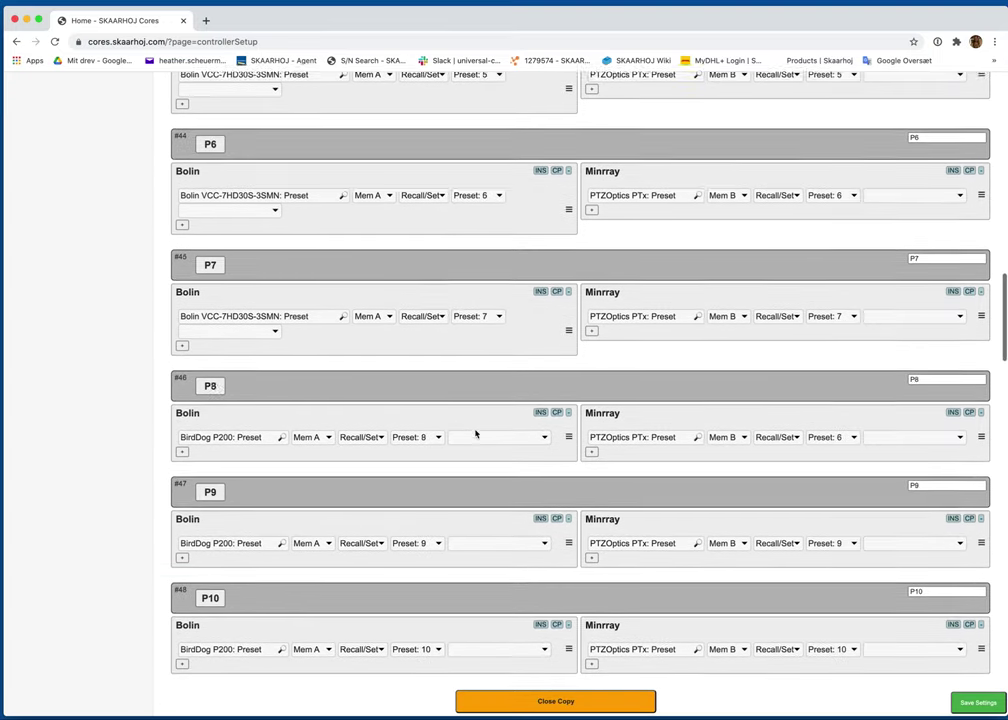
{"action": "left_click", "coordinate": [540, 405]}
{"action": "scroll", "coordinate": [540, 405], "scroll_direction": "down", "scroll_amount": 3}
{"action": "left_click", "coordinate": [540, 379]}
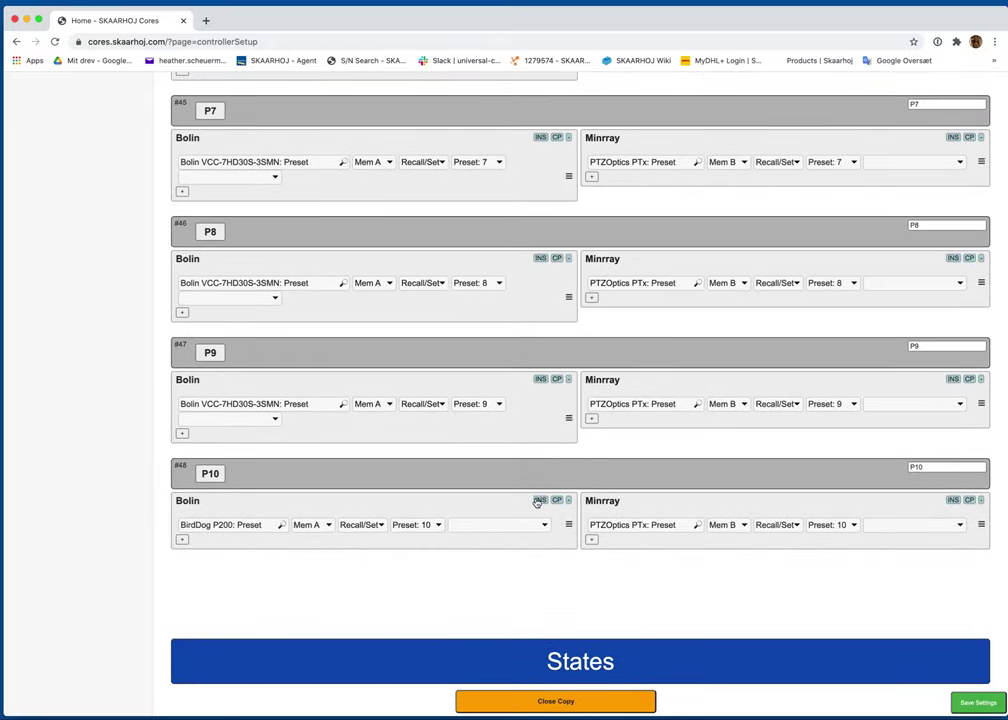
{"action": "left_click", "coordinate": [540, 500]}
{"action": "scroll", "coordinate": [536, 492], "scroll_direction": "up", "scroll_amount": 10}
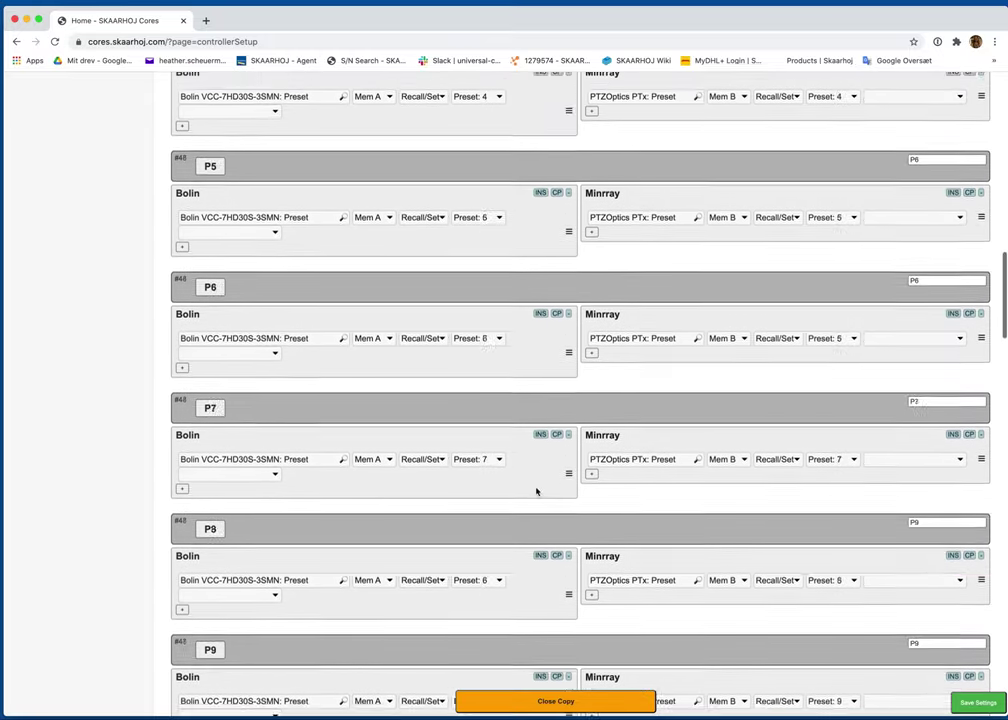
{"action": "scroll", "coordinate": [537, 490], "scroll_direction": "up", "scroll_amount": 4}
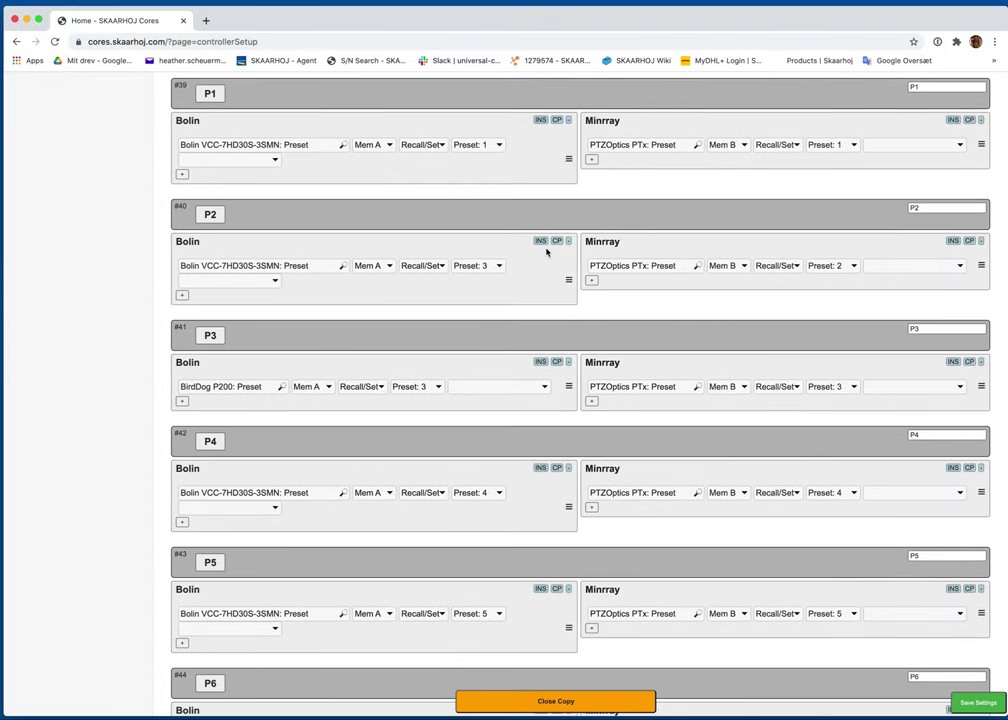
{"action": "left_click", "coordinate": [540, 361]}
Set the P2 and P3 Bolin preset numbers to 2 and 3.
{"action": "left_click", "coordinate": [486, 265]}
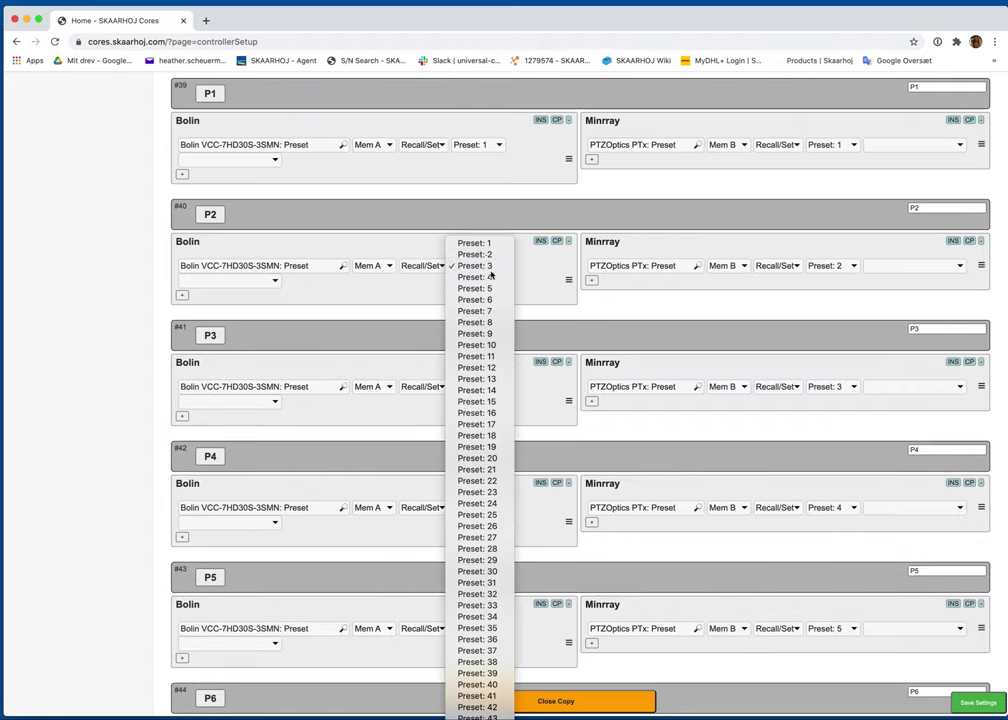
{"action": "left_click", "coordinate": [477, 252]}
{"action": "left_click", "coordinate": [476, 386]}
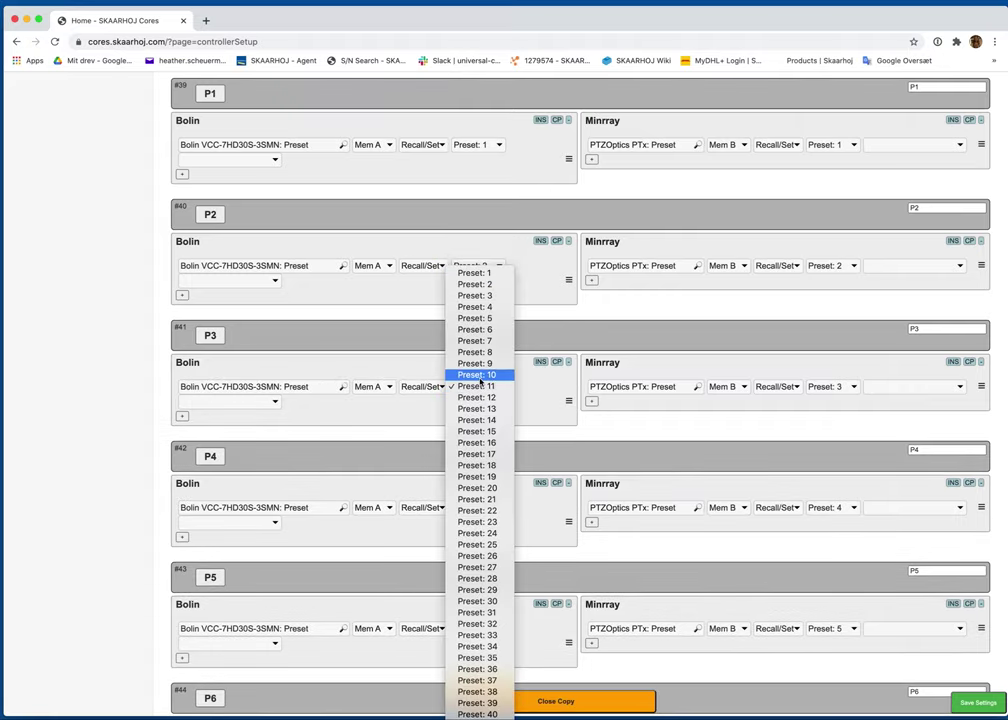
{"action": "left_click", "coordinate": [477, 295]}
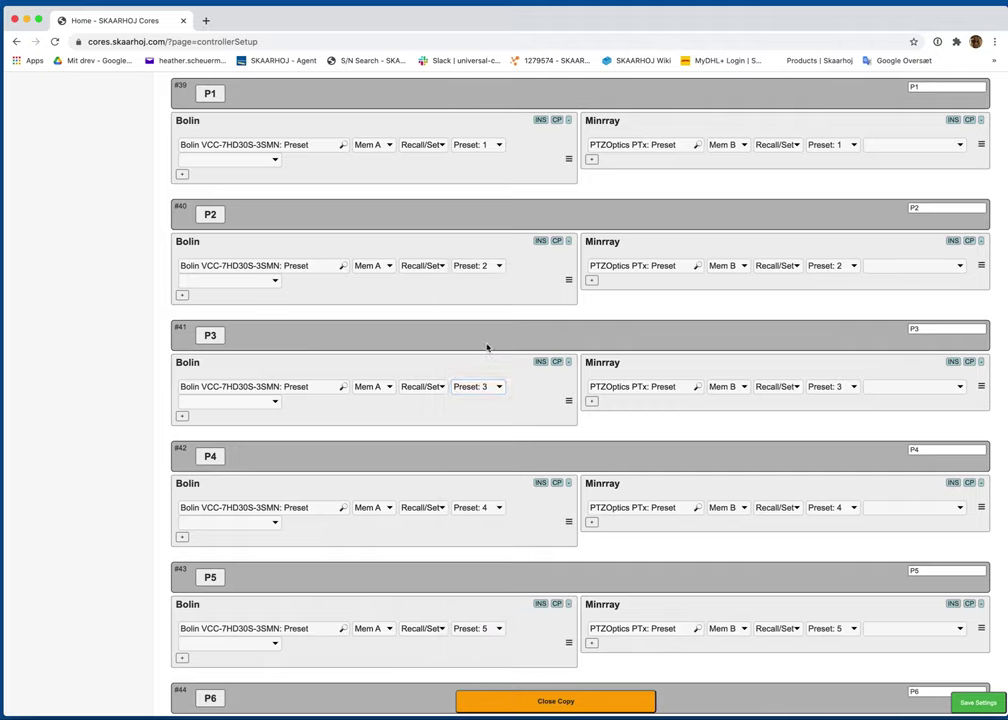
Leave copy mode and save the controller configuration.
{"action": "left_click", "coordinate": [551, 703]}
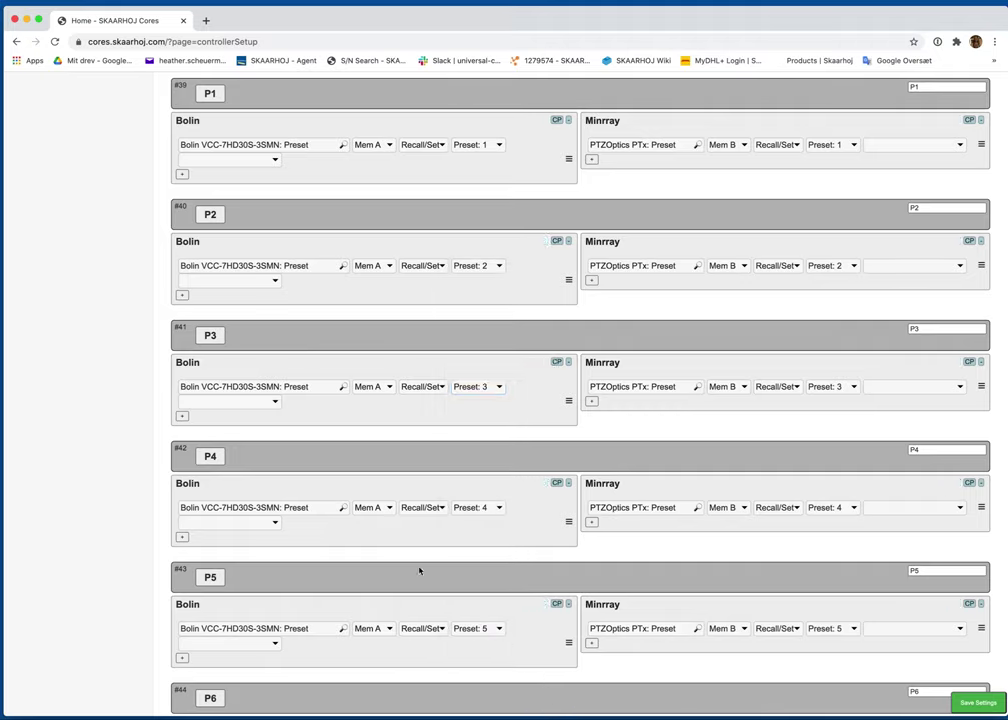
{"action": "left_click", "coordinate": [978, 707]}
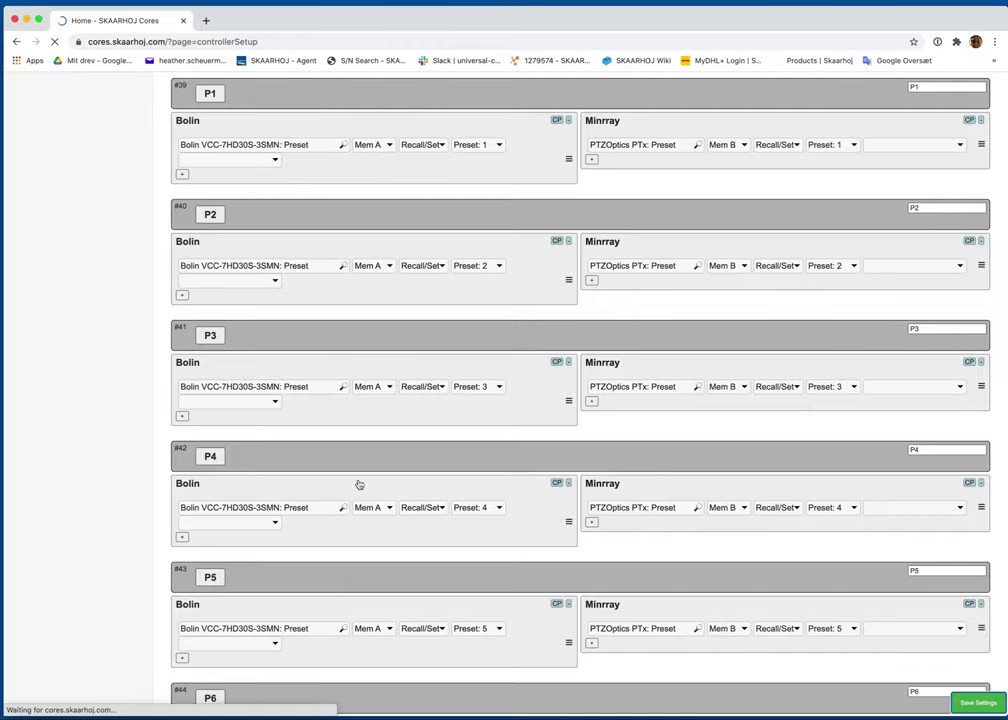
{"action": "scroll", "coordinate": [333, 394], "scroll_direction": "down", "scroll_amount": 3}
{"action": "scroll", "coordinate": [322, 284], "scroll_direction": "down", "scroll_amount": 8}
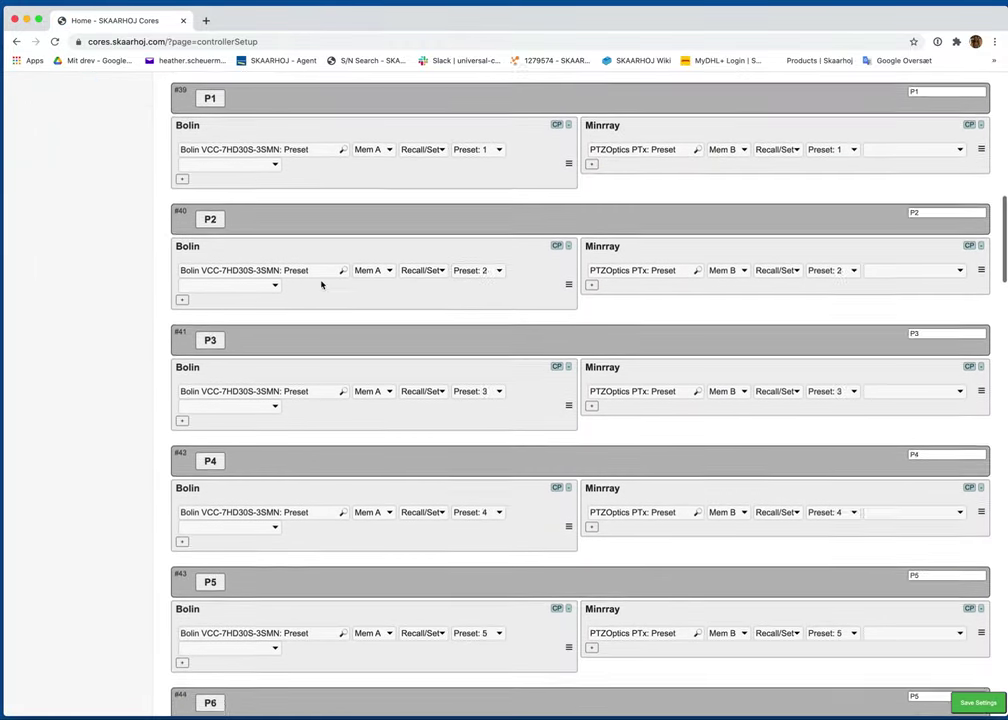
{"action": "scroll", "coordinate": [321, 284], "scroll_direction": "down", "scroll_amount": 10}
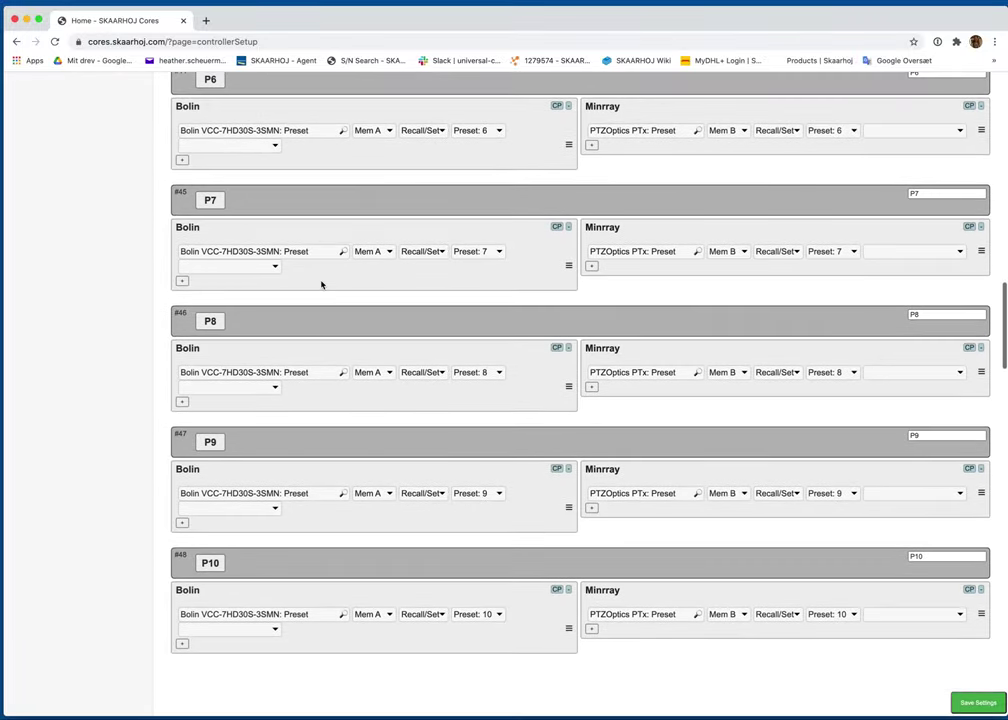
{"action": "scroll", "coordinate": [321, 284], "scroll_direction": "up", "scroll_amount": 16}
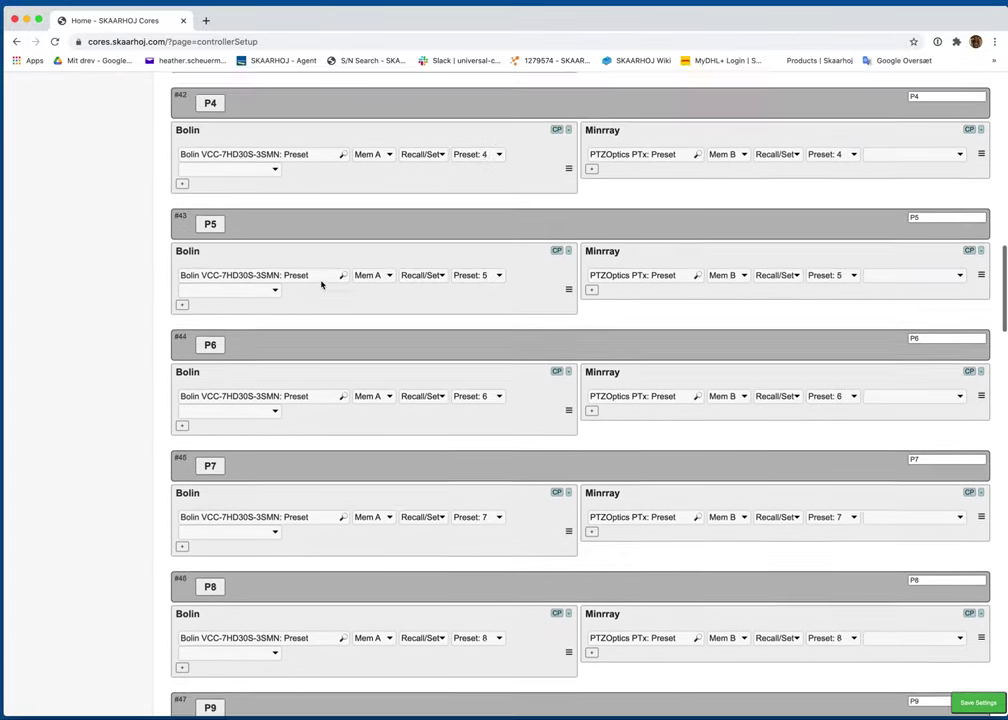
Hide the BirdDog P200, PTZOptics PTx and Bolin VCC-7HD30S-3SMN action lists.
{"action": "scroll", "coordinate": [321, 284], "scroll_direction": "up", "scroll_amount": 5}
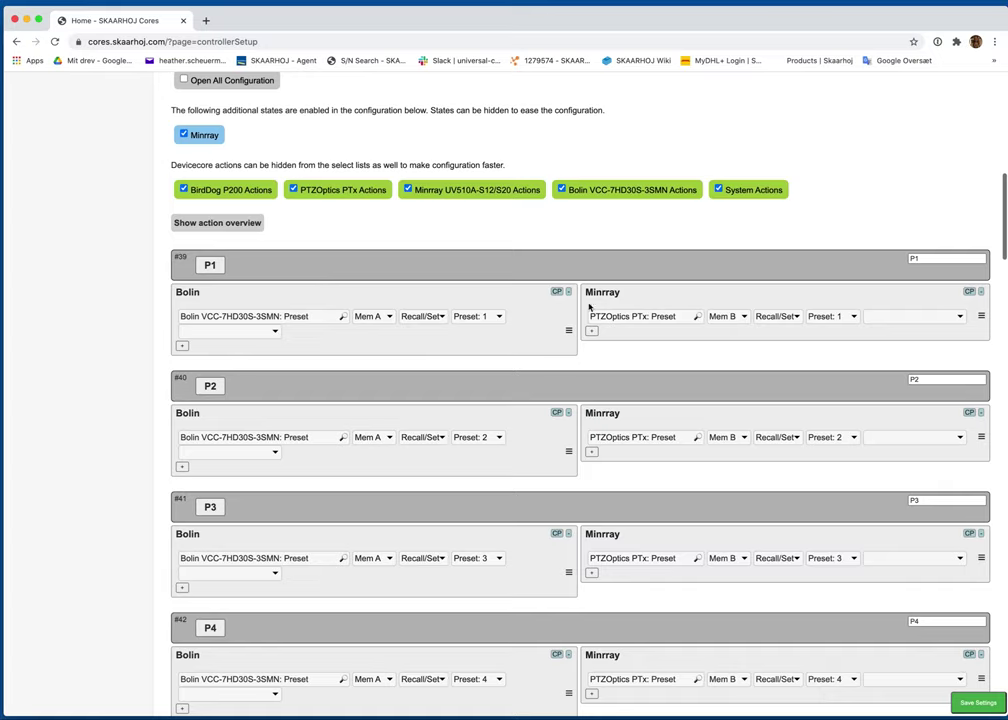
{"action": "left_click", "coordinate": [183, 190]}
{"action": "left_click", "coordinate": [325, 194]}
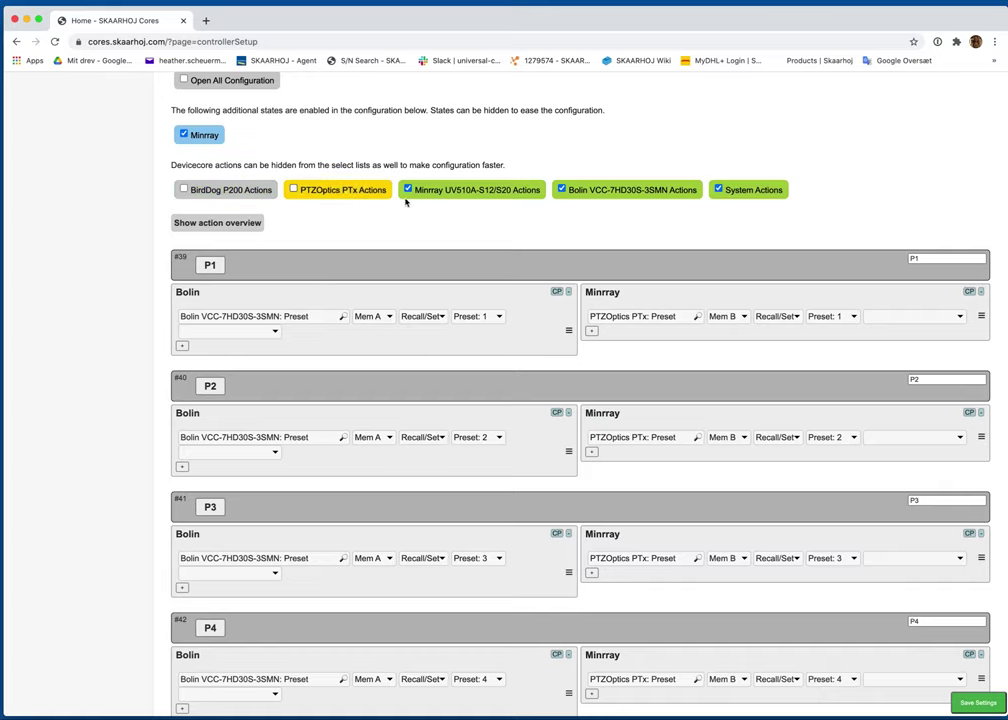
{"action": "left_click", "coordinate": [605, 192]}
Give P1's Minrray row the Minrray UV510A-S12/S20 Preset action with preset 1.
{"action": "left_click", "coordinate": [661, 314]}
{"action": "type", "text": "prese"}
{"action": "left_click", "coordinate": [679, 333]}
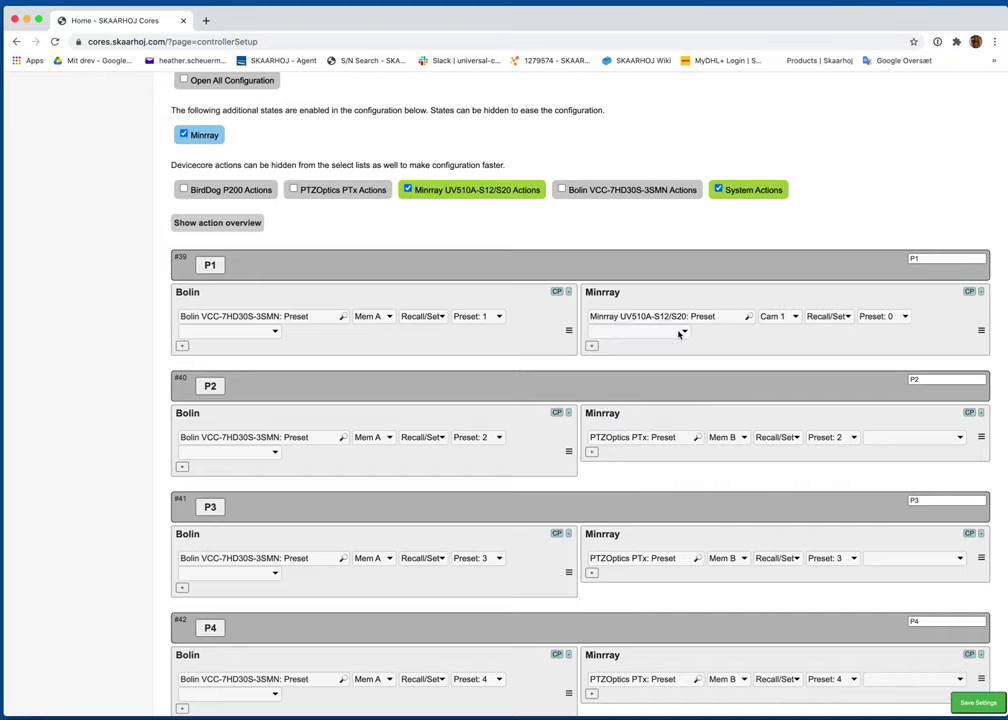
{"action": "left_click", "coordinate": [880, 316]}
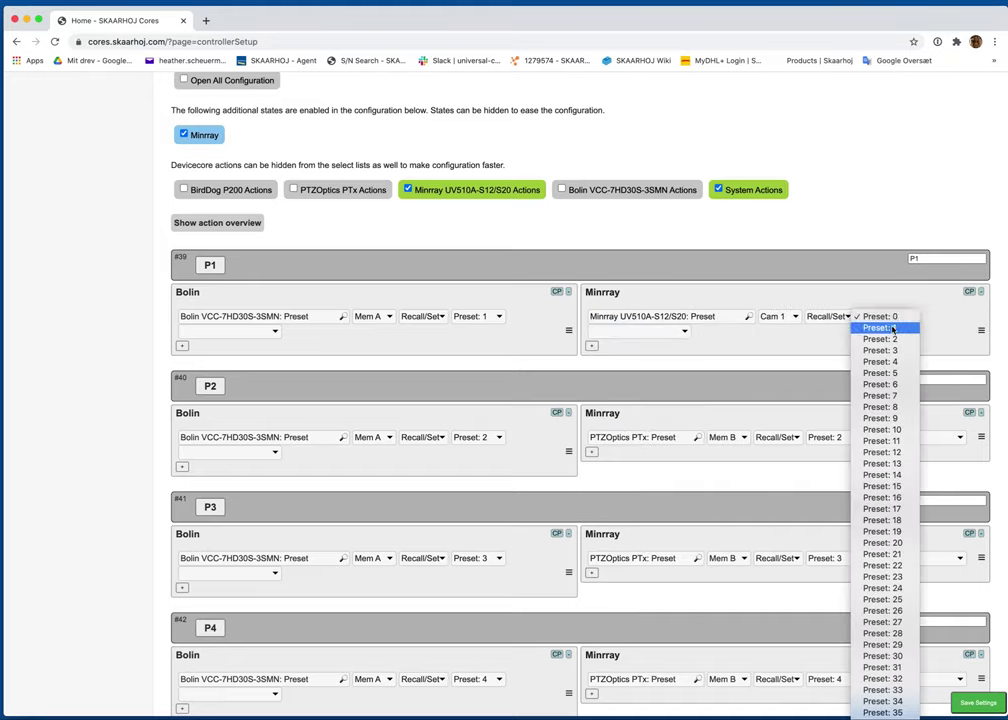
{"action": "left_click", "coordinate": [893, 330]}
Copy P1's Minrray action with a preset increment of 1 into P2's Minrray row.
{"action": "left_click", "coordinate": [969, 291]}
{"action": "type", "text": "1"}
{"action": "left_click", "coordinate": [394, 218]}
{"action": "scroll", "coordinate": [790, 216], "scroll_direction": "down", "scroll_amount": 3}
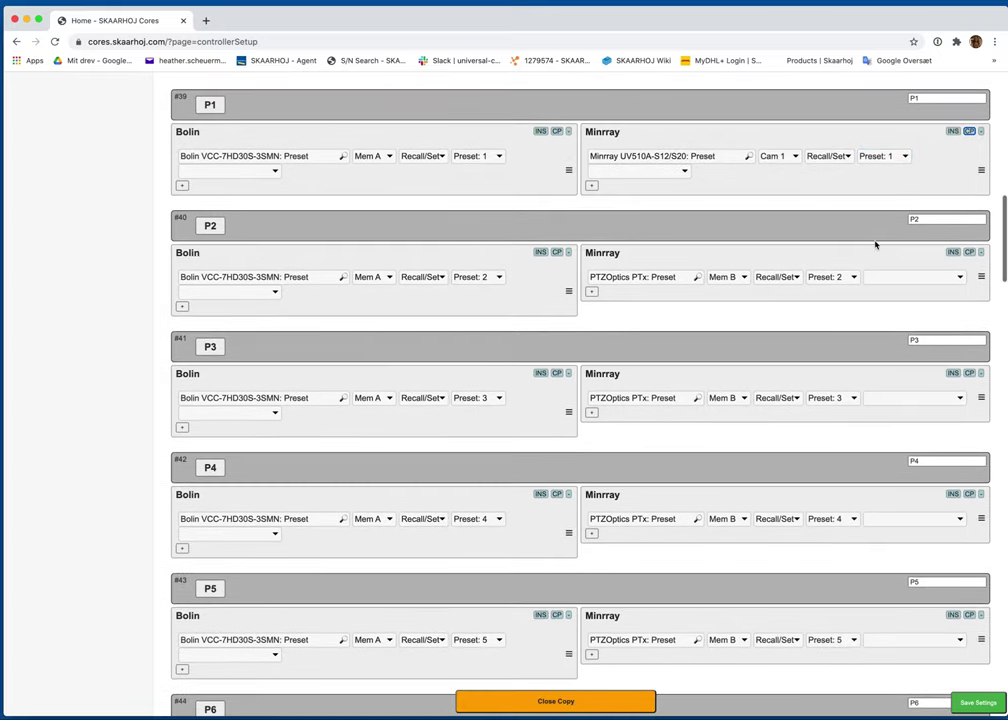
{"action": "left_click", "coordinate": [953, 252]}
{"action": "scroll", "coordinate": [953, 254], "scroll_direction": "down", "scroll_amount": 2}
{"action": "scroll", "coordinate": [953, 255], "scroll_direction": "up", "scroll_amount": 3}
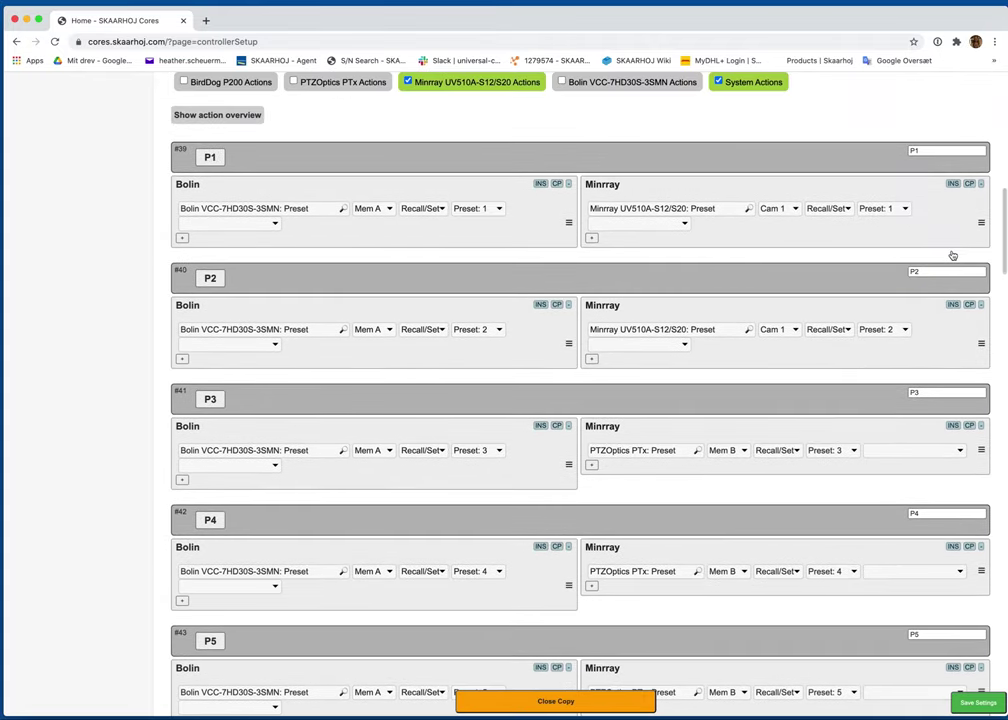
Set P1 and P2 Minrray memory to Mem B and leave copy mode.
{"action": "left_click", "coordinate": [787, 211]}
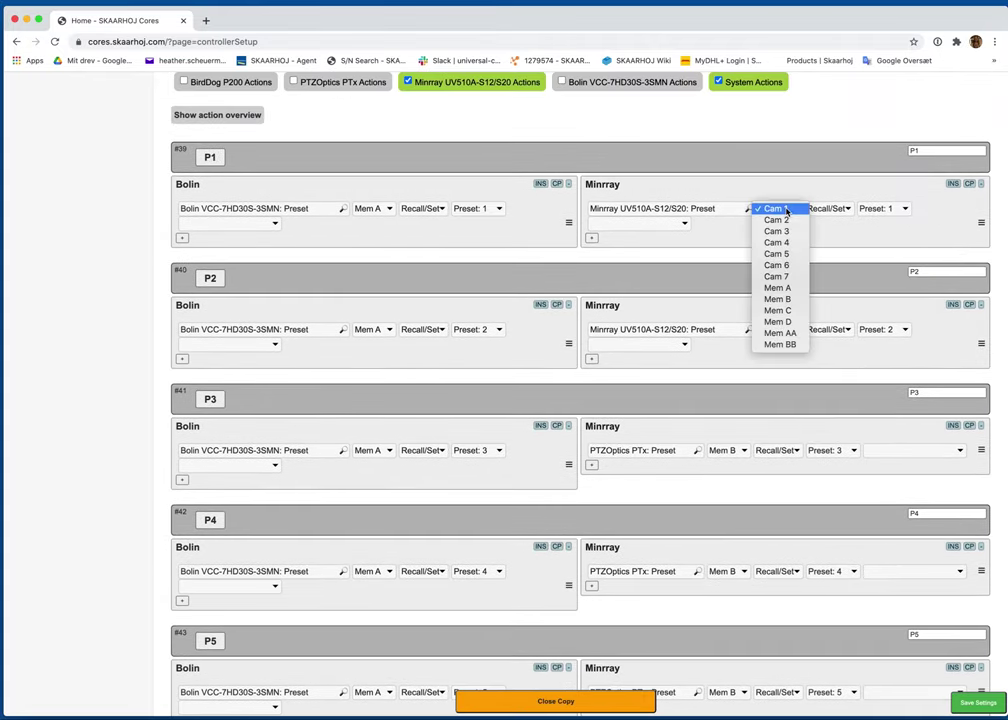
{"action": "left_click", "coordinate": [798, 301]}
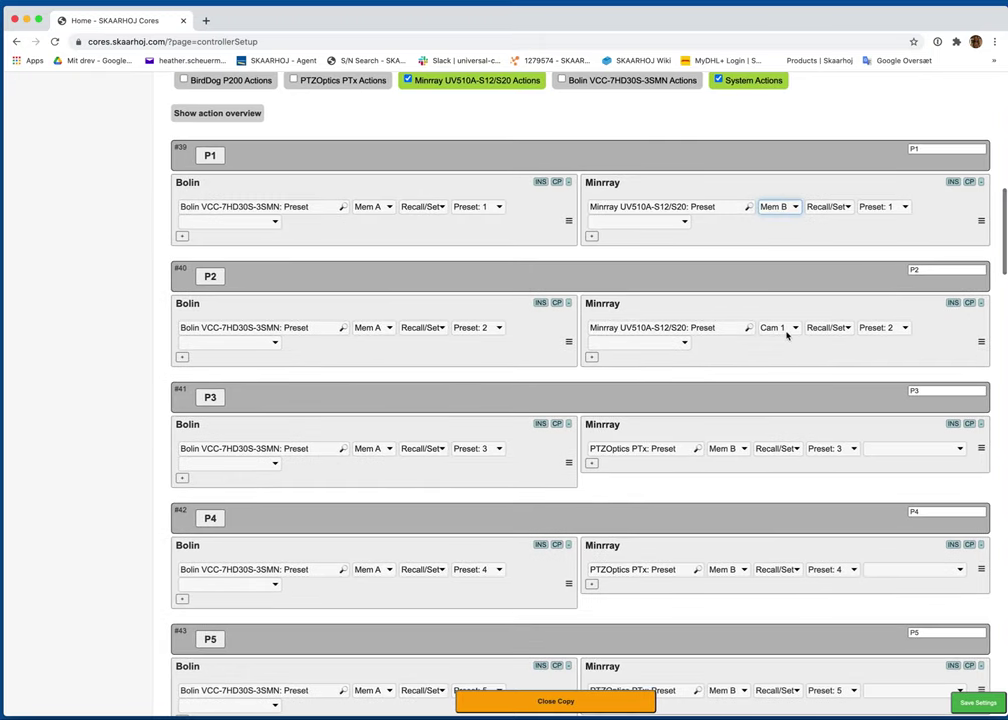
{"action": "left_click", "coordinate": [773, 329]}
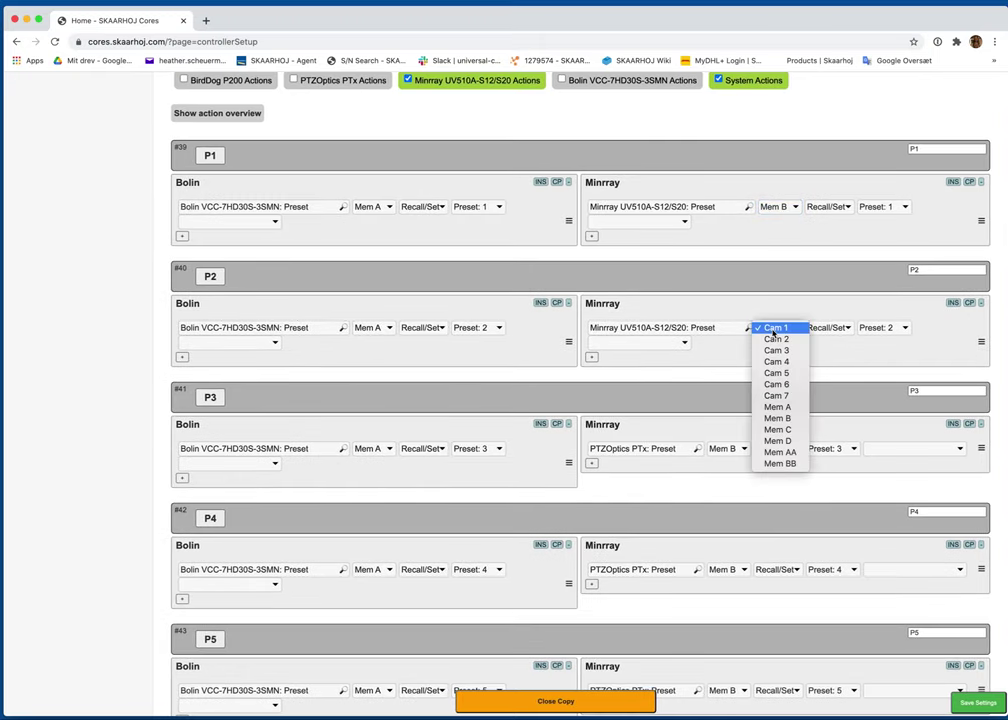
{"action": "left_click", "coordinate": [797, 419]}
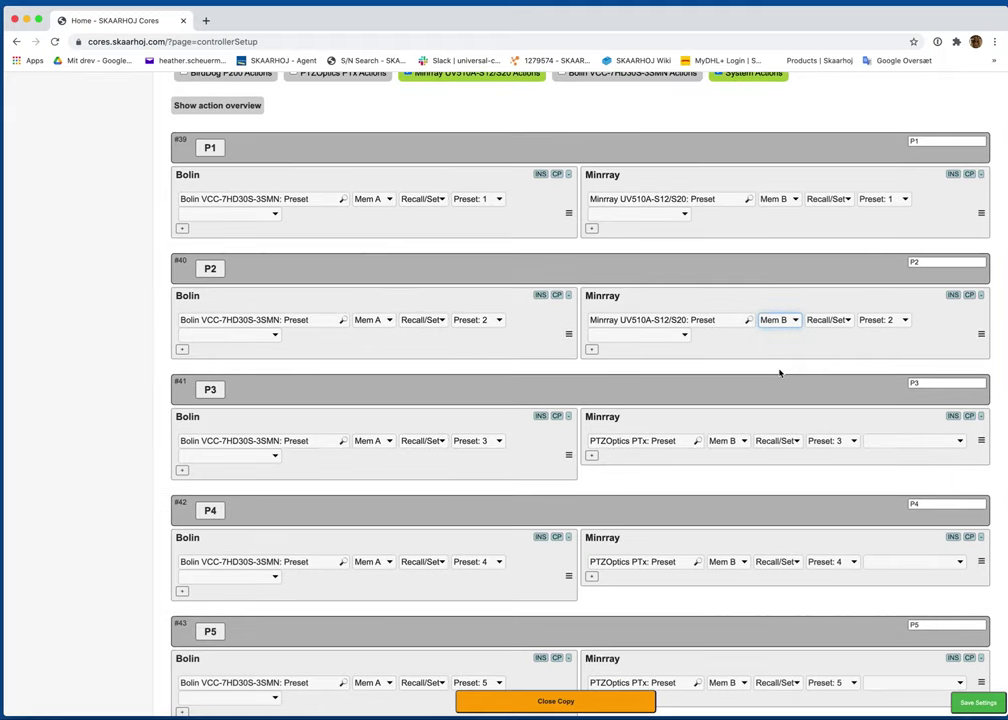
{"action": "left_click", "coordinate": [827, 551]}
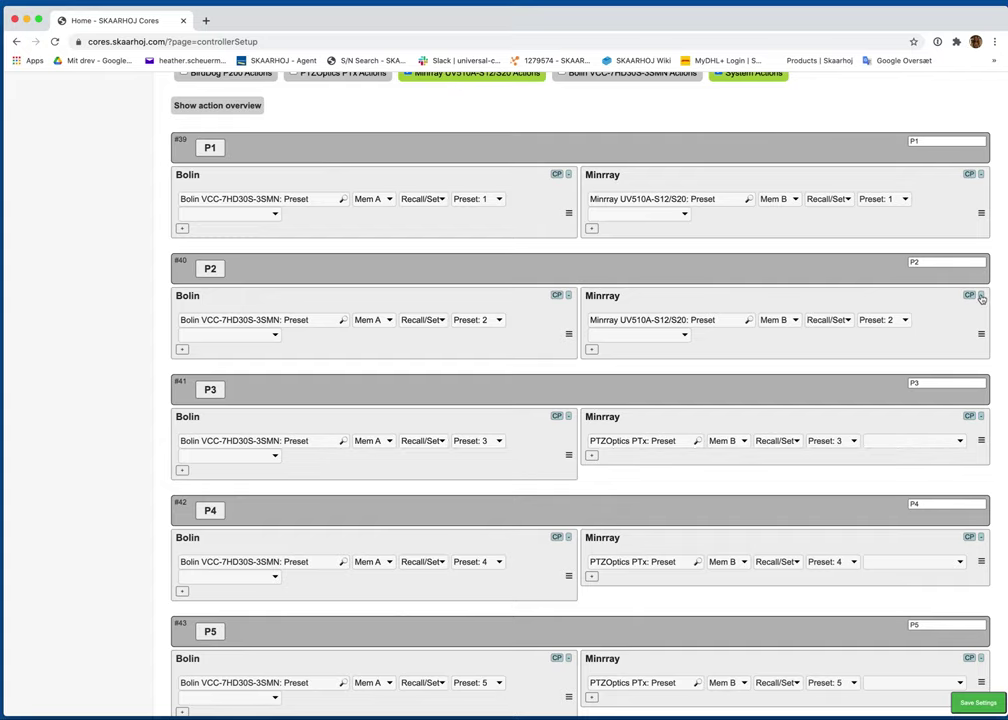
Copy P2's Minrray action with auto-fill increments into the P3, P4 and P5 Minrray rows.
{"action": "left_click", "coordinate": [969, 296]}
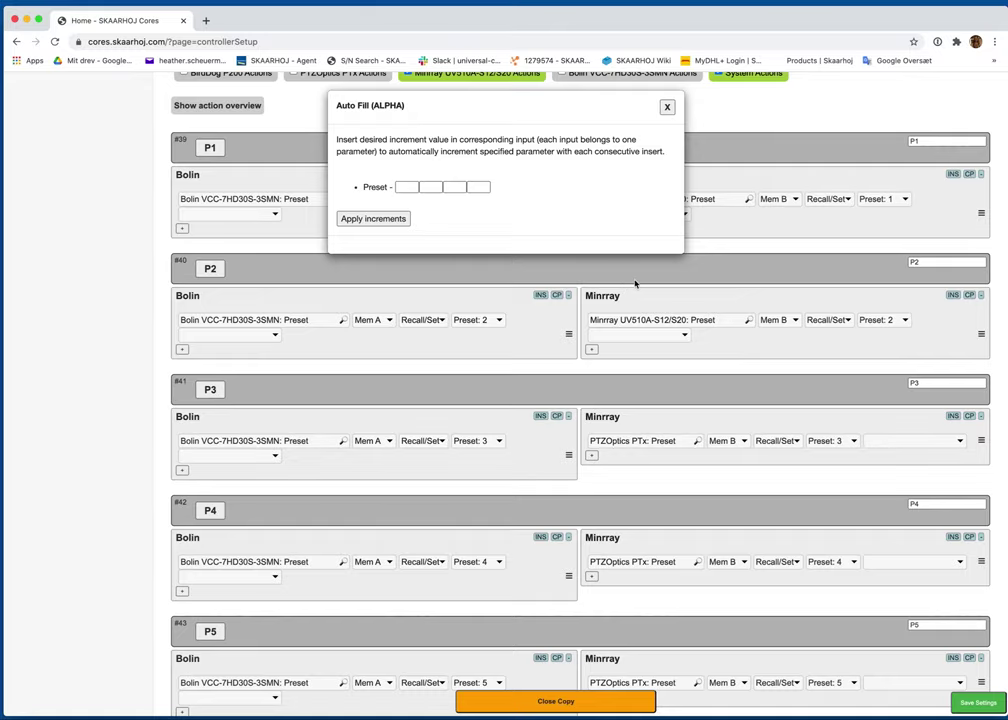
{"action": "left_click", "coordinate": [450, 187]}
{"action": "left_click", "coordinate": [372, 219]}
{"action": "scroll", "coordinate": [927, 275], "scroll_direction": "down", "scroll_amount": 3}
{"action": "left_click", "coordinate": [953, 287]}
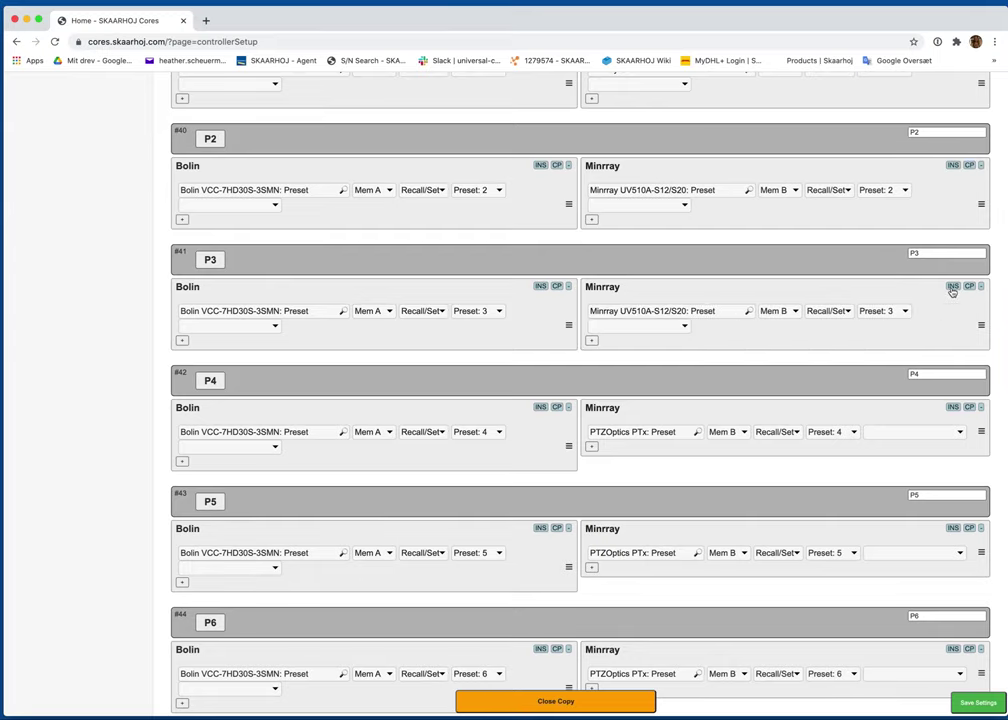
{"action": "scroll", "coordinate": [952, 291], "scroll_direction": "down", "scroll_amount": 2}
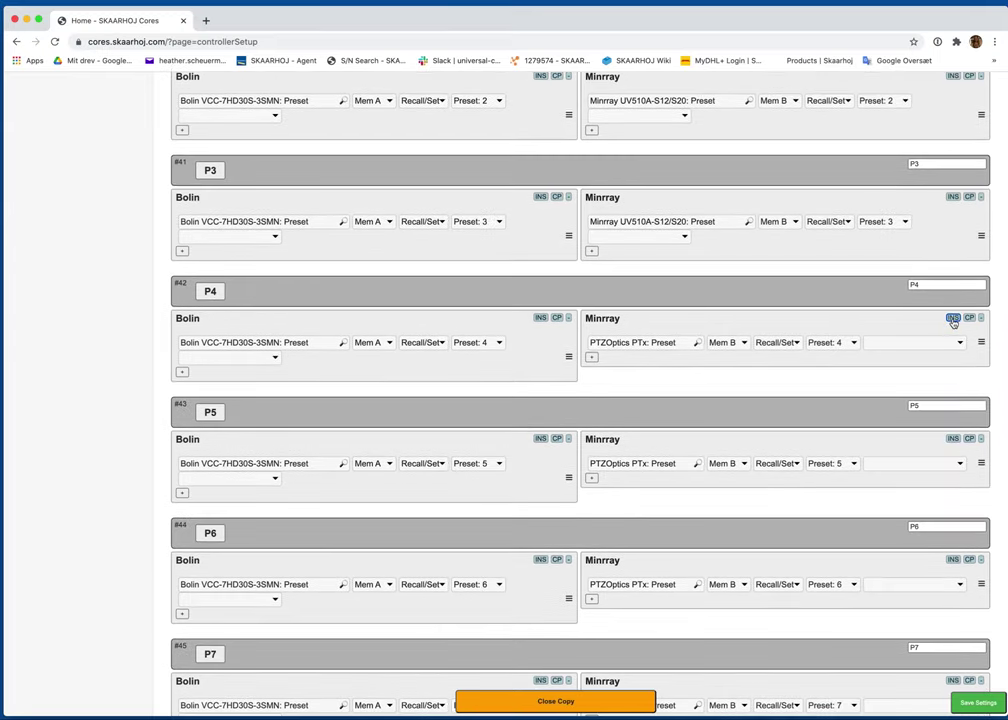
{"action": "left_click", "coordinate": [953, 318]}
{"action": "scroll", "coordinate": [952, 322], "scroll_direction": "down", "scroll_amount": 2}
{"action": "left_click", "coordinate": [953, 338]}
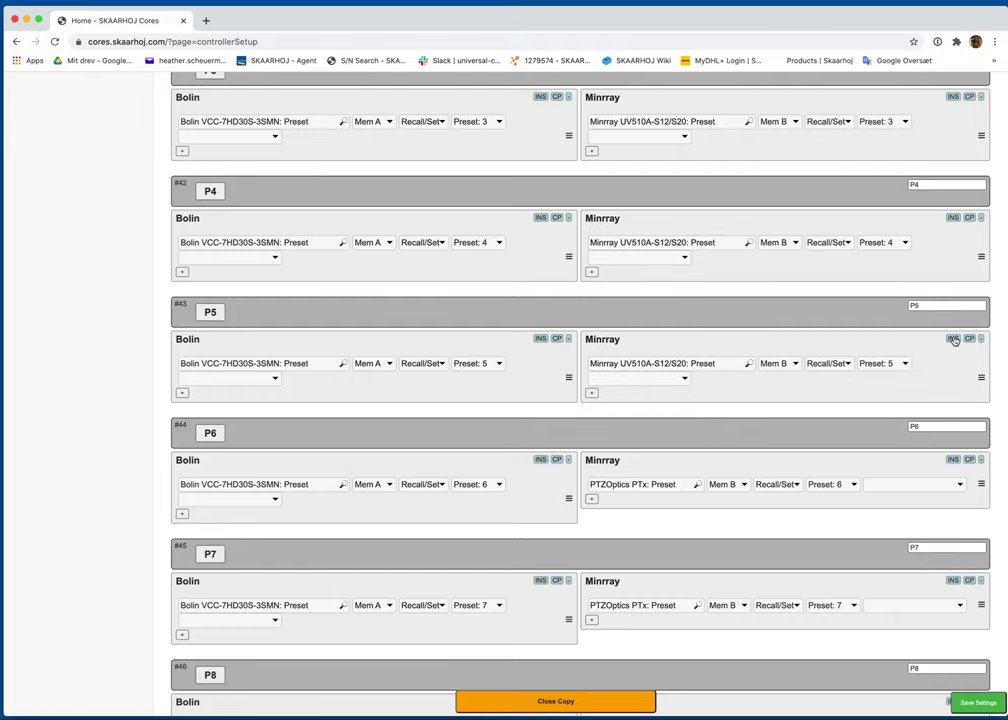
Paste the Minrray action into the P6–P10 Minrray rows and leave copy mode.
{"action": "scroll", "coordinate": [953, 340], "scroll_direction": "down", "scroll_amount": 2}
{"action": "left_click", "coordinate": [953, 341]}
{"action": "scroll", "coordinate": [953, 343], "scroll_direction": "down", "scroll_amount": 2}
{"action": "left_click", "coordinate": [953, 337]}
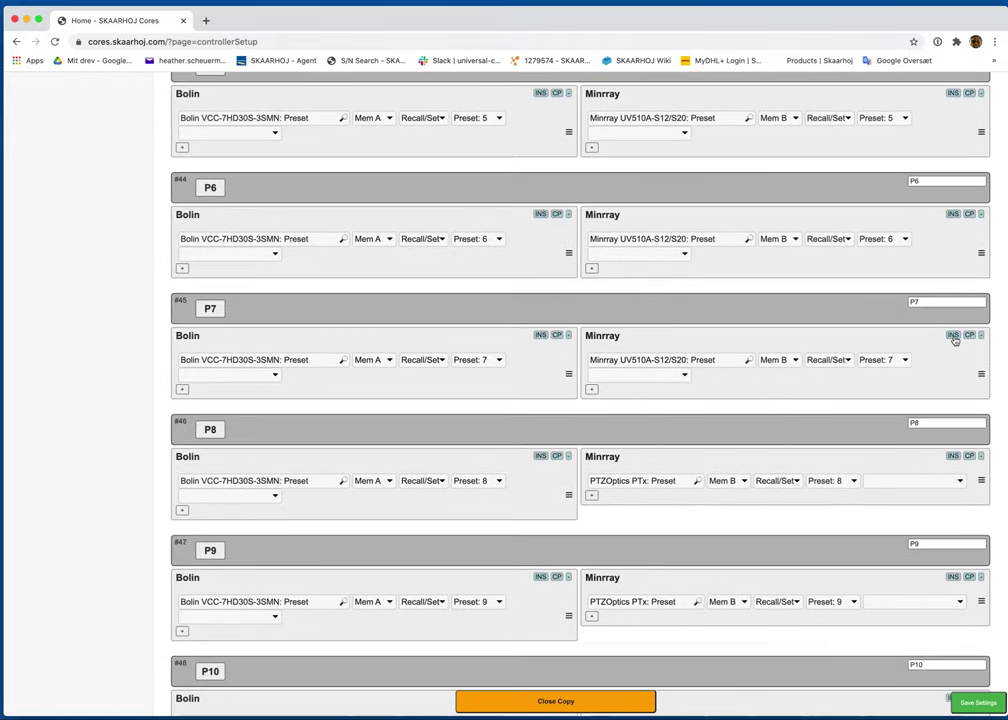
{"action": "scroll", "coordinate": [955, 345], "scroll_direction": "down", "scroll_amount": 2}
{"action": "left_click", "coordinate": [953, 380]}
{"action": "scroll", "coordinate": [955, 378], "scroll_direction": "down", "scroll_amount": 2}
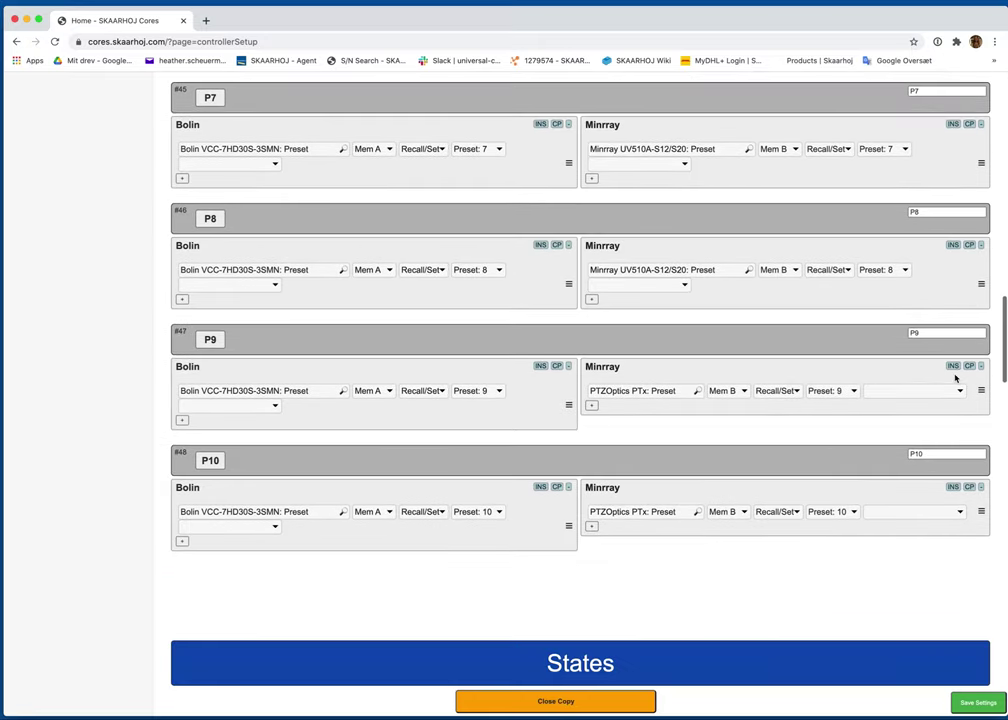
{"action": "left_click", "coordinate": [953, 366]}
{"action": "left_click", "coordinate": [952, 487]}
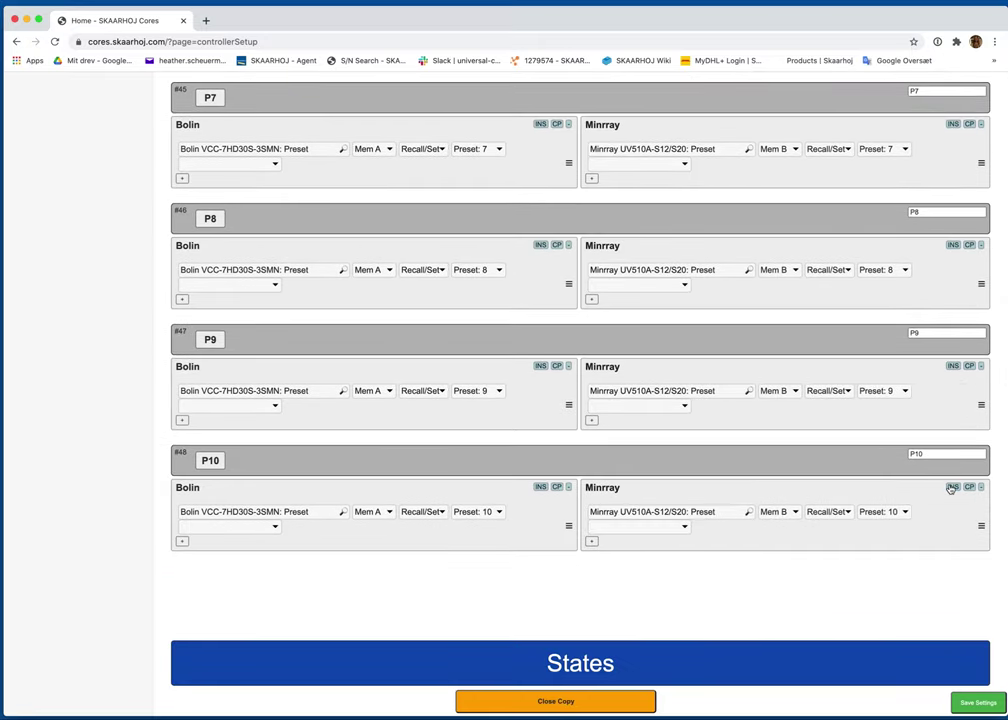
{"action": "left_click", "coordinate": [585, 701]}
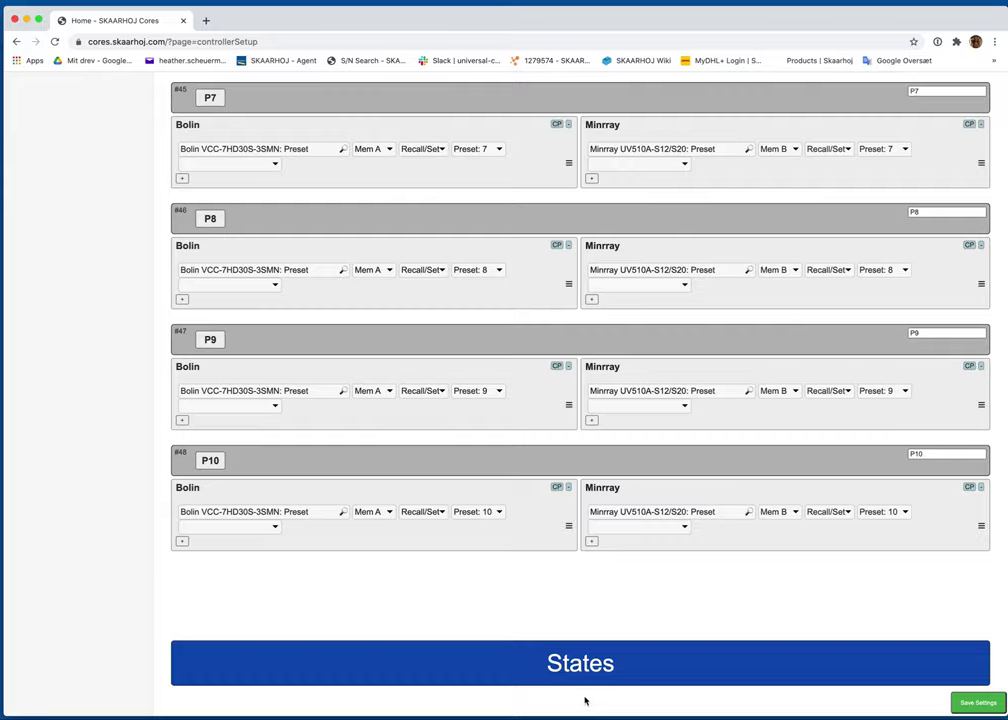
Save the PTZ Pro configuration changes.
{"action": "left_click", "coordinate": [953, 708]}
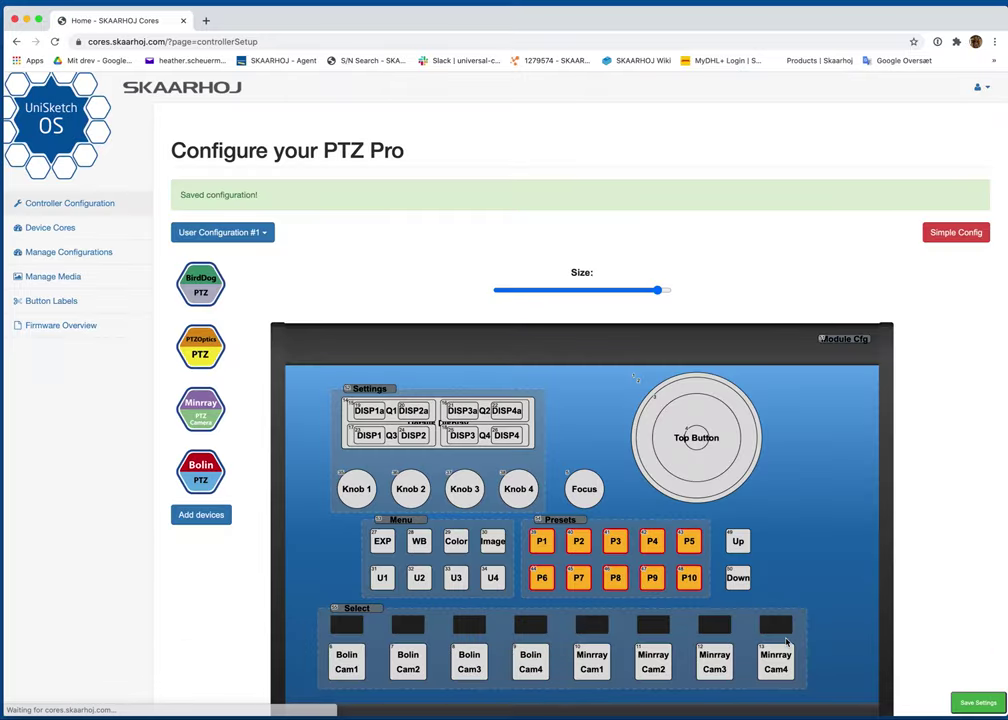
{"action": "scroll", "coordinate": [785, 643], "scroll_direction": "down", "scroll_amount": 10}
{"action": "scroll", "coordinate": [770, 531], "scroll_direction": "down", "scroll_amount": 6}
{"action": "scroll", "coordinate": [770, 531], "scroll_direction": "down", "scroll_amount": 3}
{"action": "scroll", "coordinate": [770, 531], "scroll_direction": "up", "scroll_amount": 4}
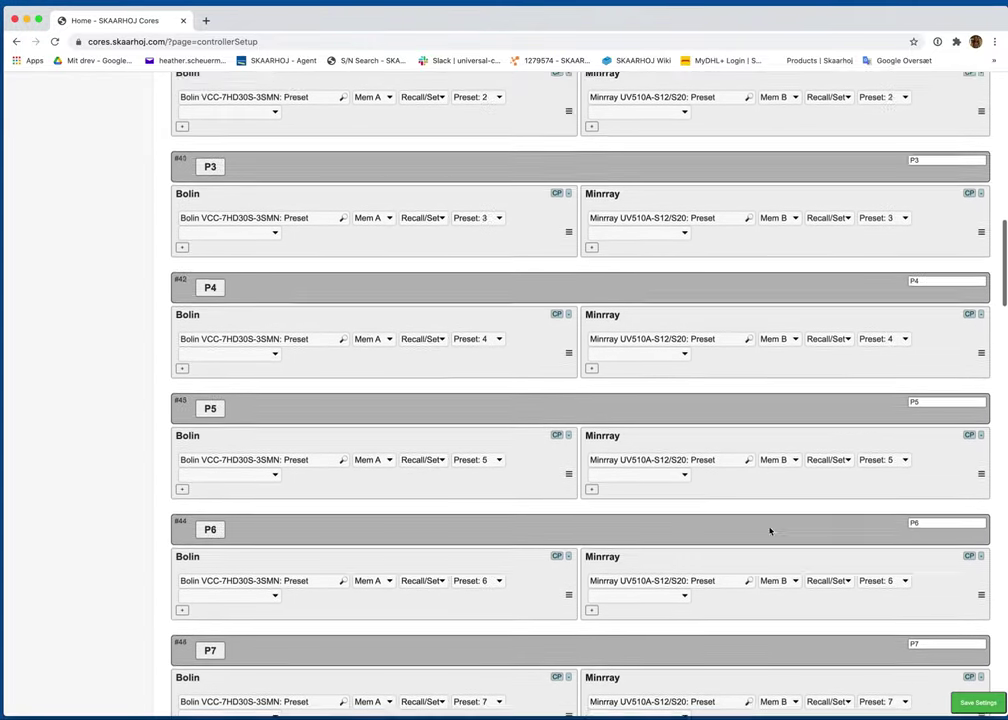
{"action": "scroll", "coordinate": [770, 531], "scroll_direction": "up", "scroll_amount": 12}
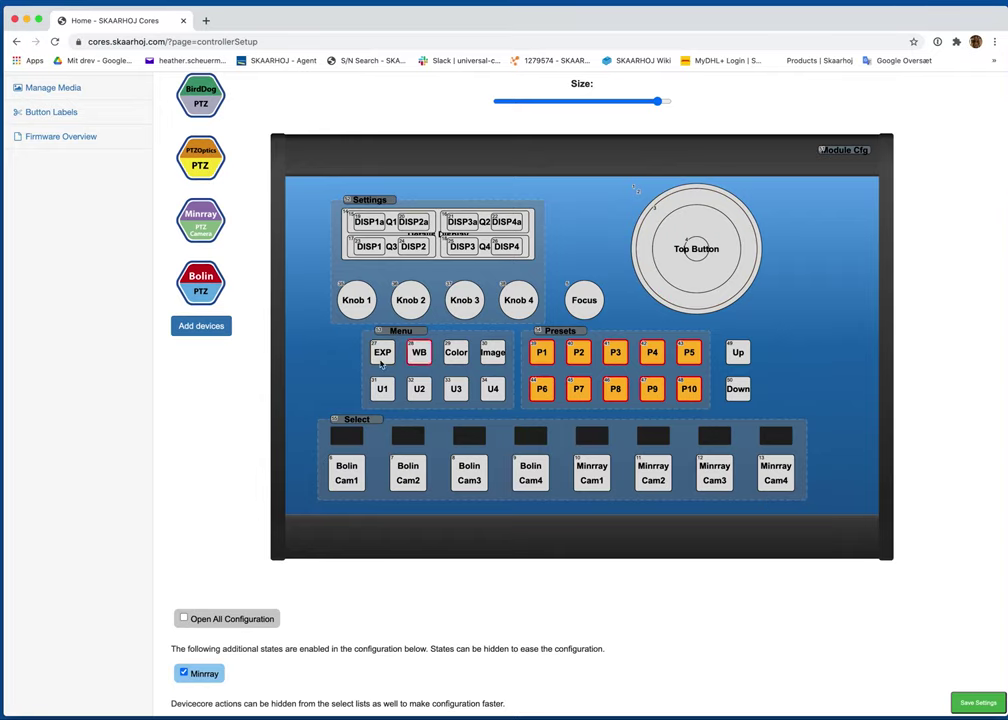
{"action": "scroll", "coordinate": [415, 388], "scroll_direction": "up", "scroll_amount": 1}
Select the Menu buttons EXP–U4 together and review their Shift Level actions.
{"action": "left_click", "coordinate": [419, 384], "text": "shift"}
{"action": "left_click", "coordinate": [455, 382], "text": "shift"}
{"action": "left_click", "coordinate": [492, 382], "text": "shift"}
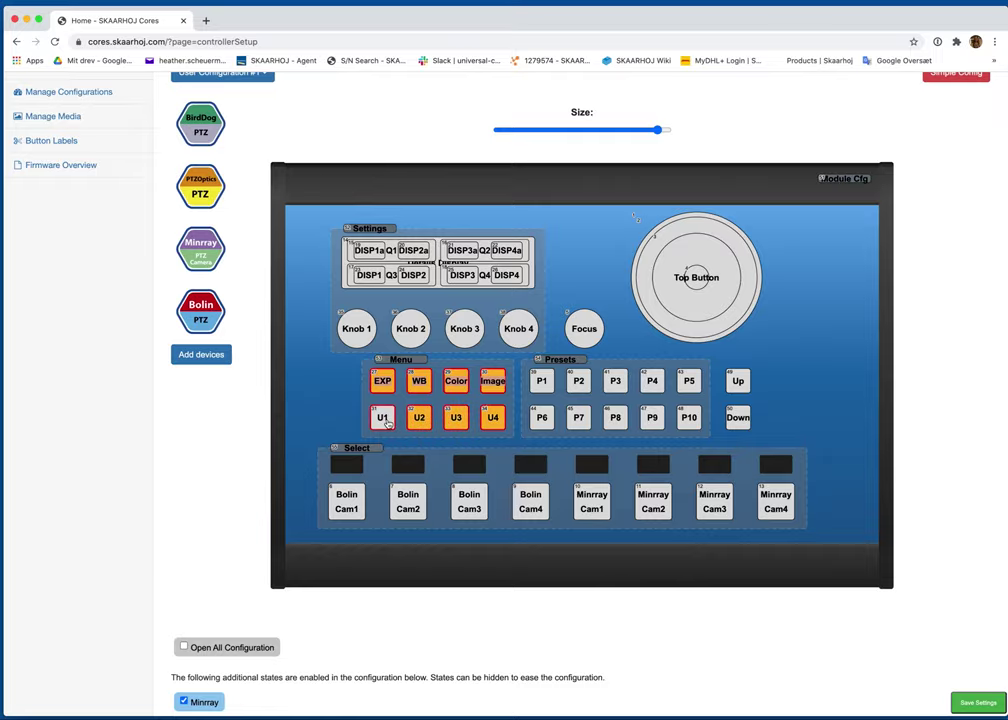
{"action": "scroll", "coordinate": [510, 438], "scroll_direction": "down", "scroll_amount": 5}
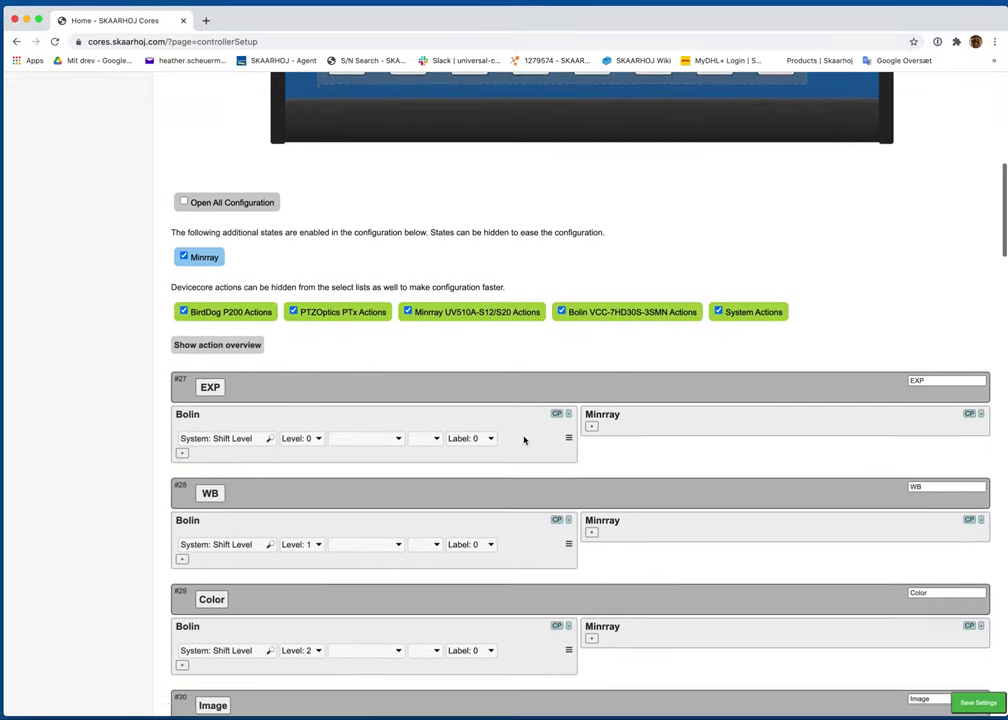
{"action": "scroll", "coordinate": [524, 439], "scroll_direction": "down", "scroll_amount": 4}
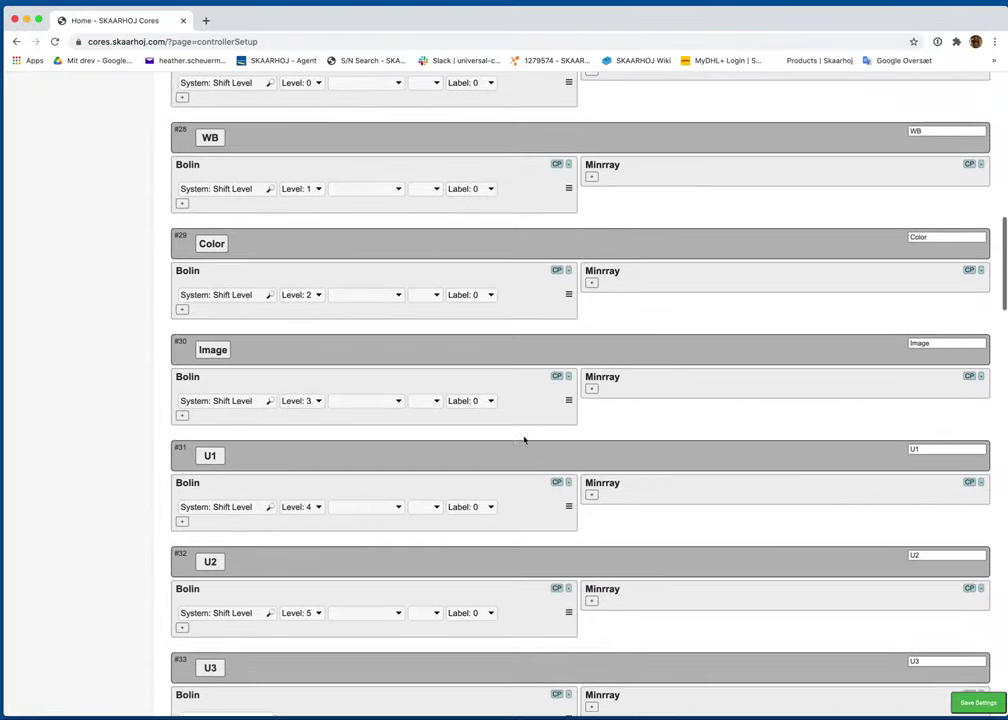
{"action": "scroll", "coordinate": [524, 439], "scroll_direction": "down", "scroll_amount": 2}
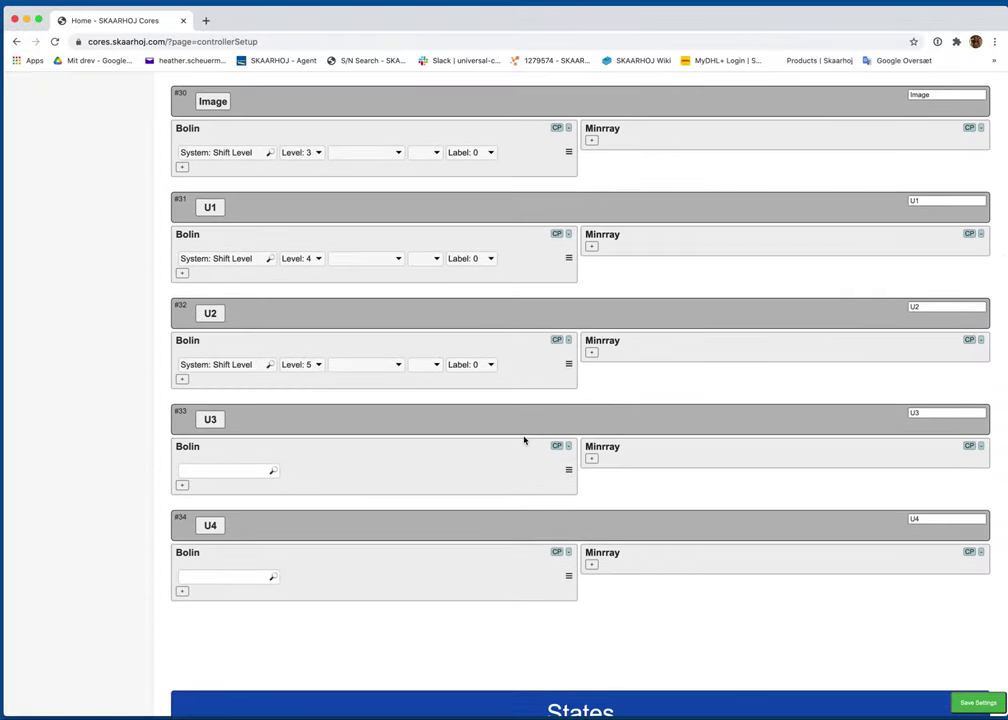
{"action": "scroll", "coordinate": [524, 439], "scroll_direction": "up", "scroll_amount": 3}
{"action": "scroll", "coordinate": [524, 439], "scroll_direction": "up", "scroll_amount": 7}
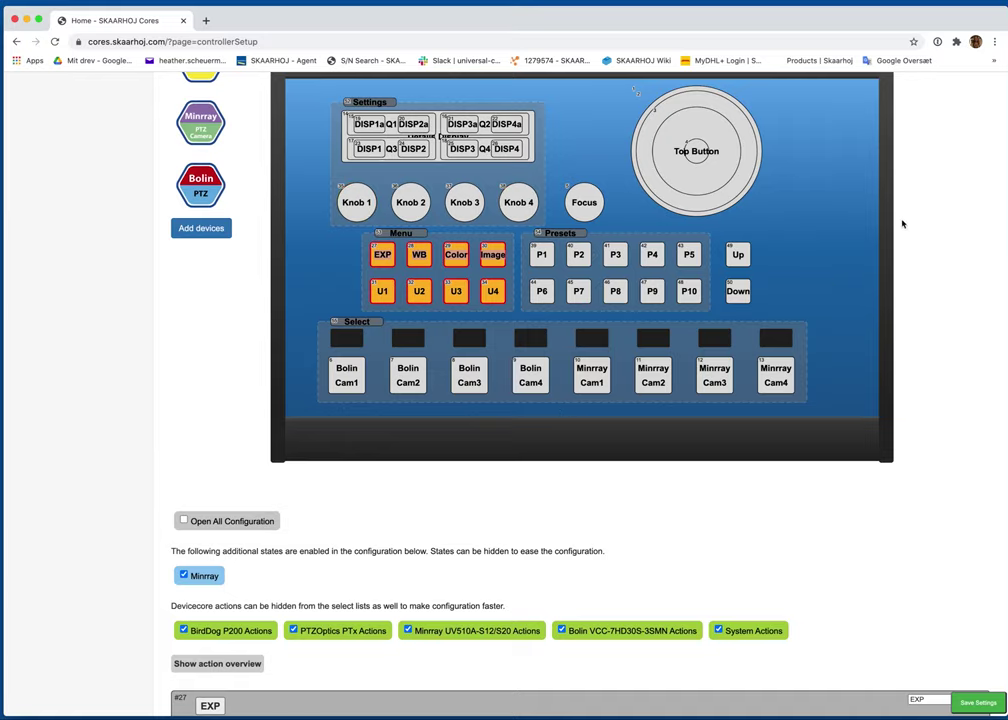
Map the joystick LeftRight Bolin action to VCC-7HD30S-3SMN Pan with Mem K speed limit.
{"action": "left_click", "coordinate": [669, 206]}
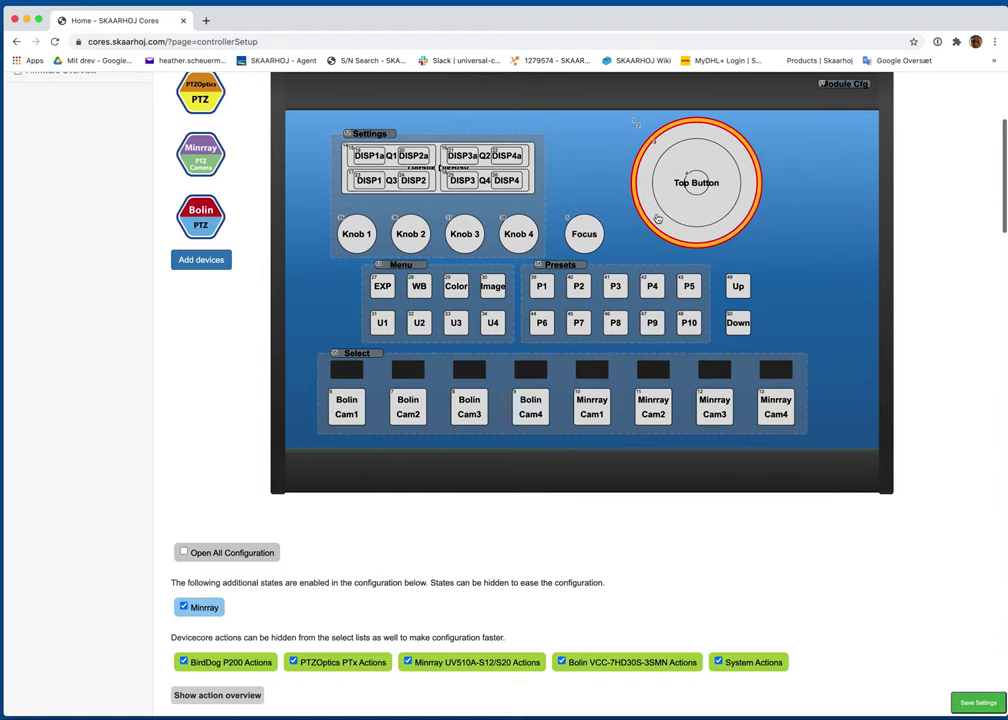
{"action": "scroll", "coordinate": [690, 185], "scroll_direction": "down", "scroll_amount": 1}
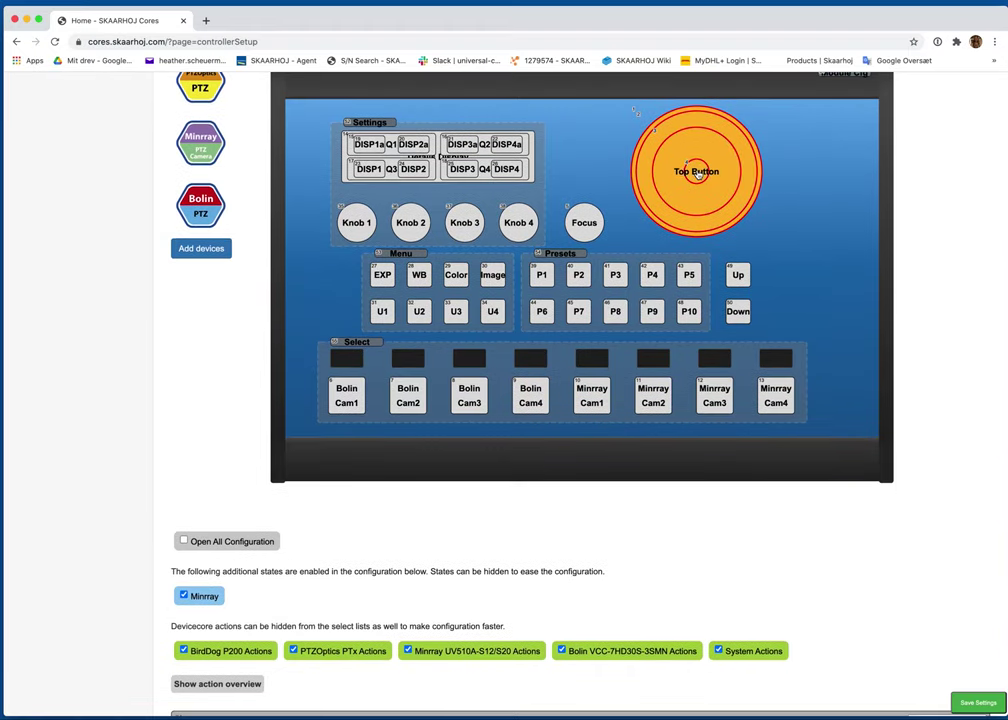
{"action": "scroll", "coordinate": [697, 173], "scroll_direction": "down", "scroll_amount": 10}
{"action": "left_click", "coordinate": [240, 212]}
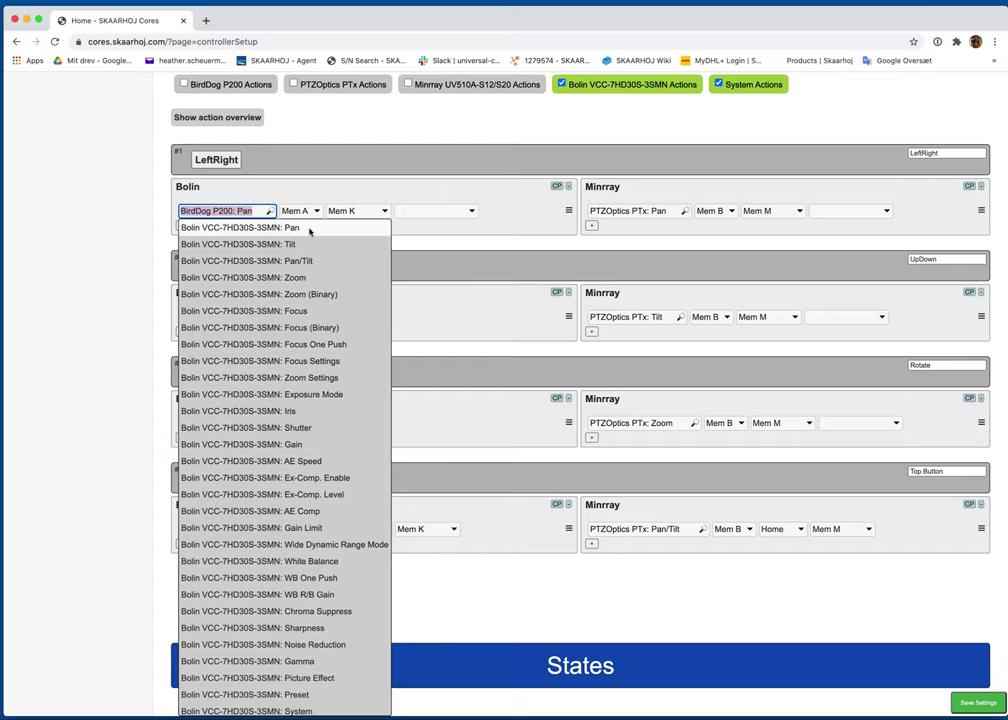
{"action": "left_click", "coordinate": [310, 229]}
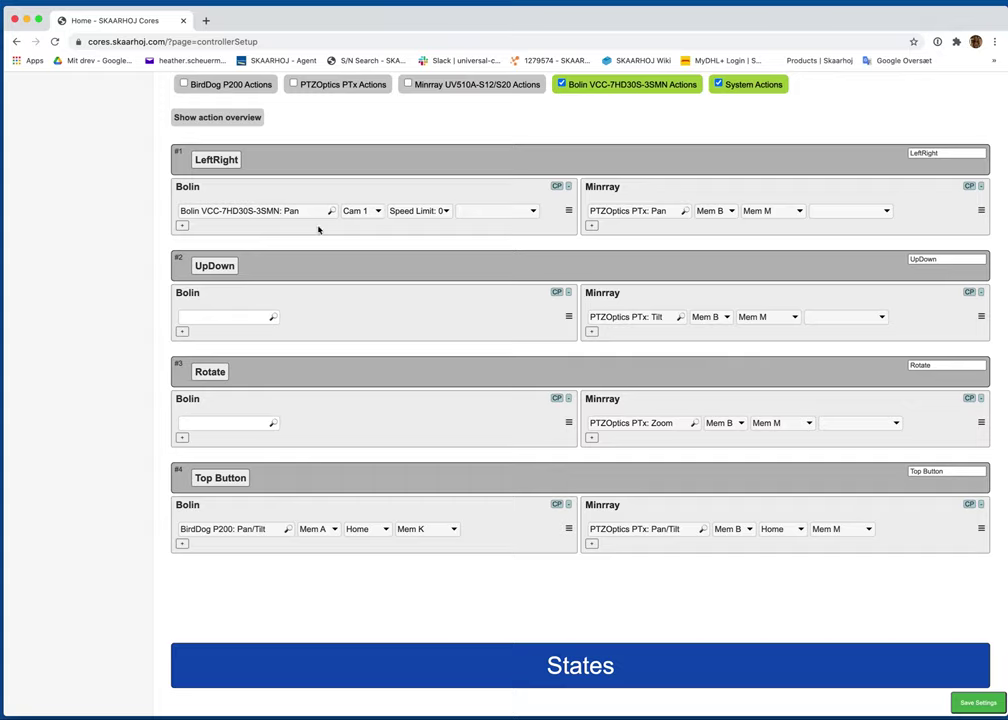
{"action": "left_click", "coordinate": [360, 211]}
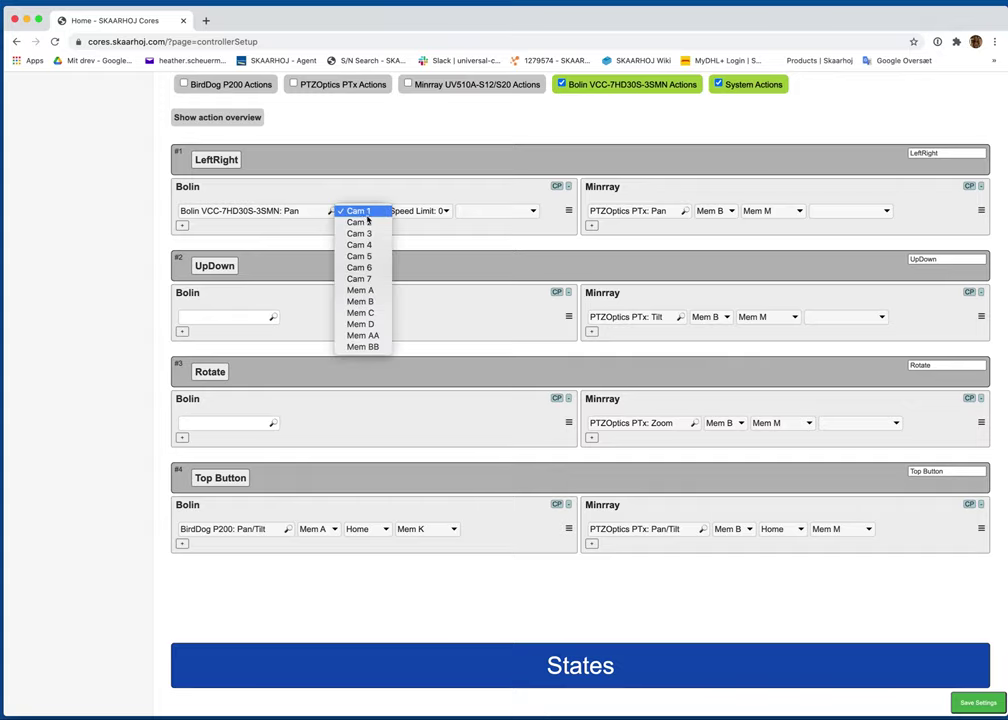
{"action": "left_click", "coordinate": [440, 211]}
{"action": "left_click", "coordinate": [432, 302]}
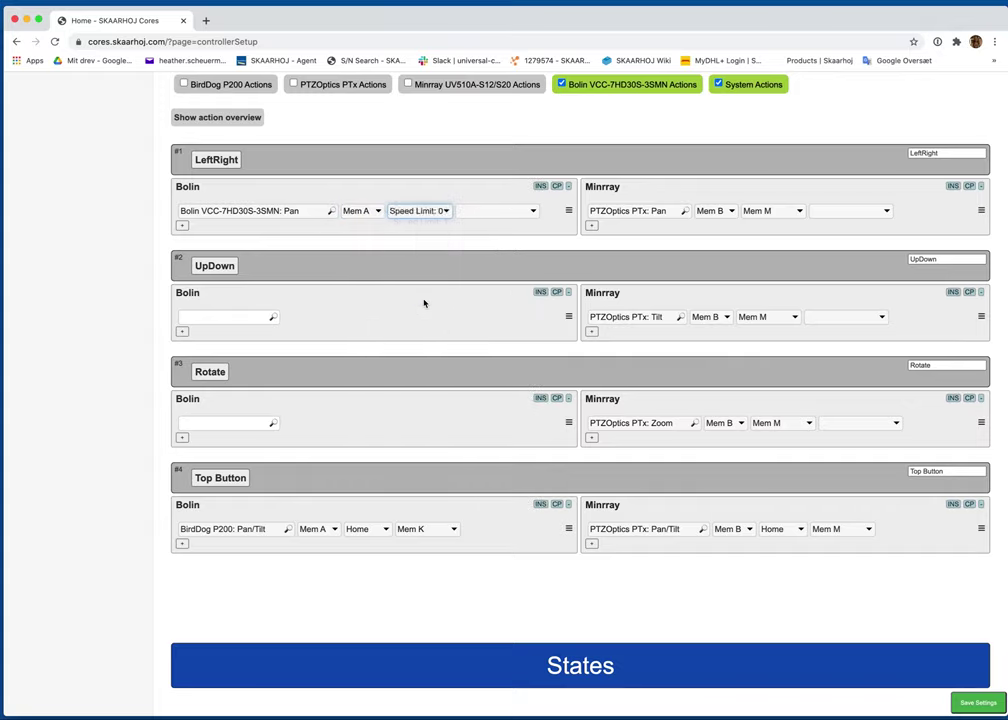
{"action": "scroll", "coordinate": [412, 214], "scroll_direction": "down", "scroll_amount": 1}
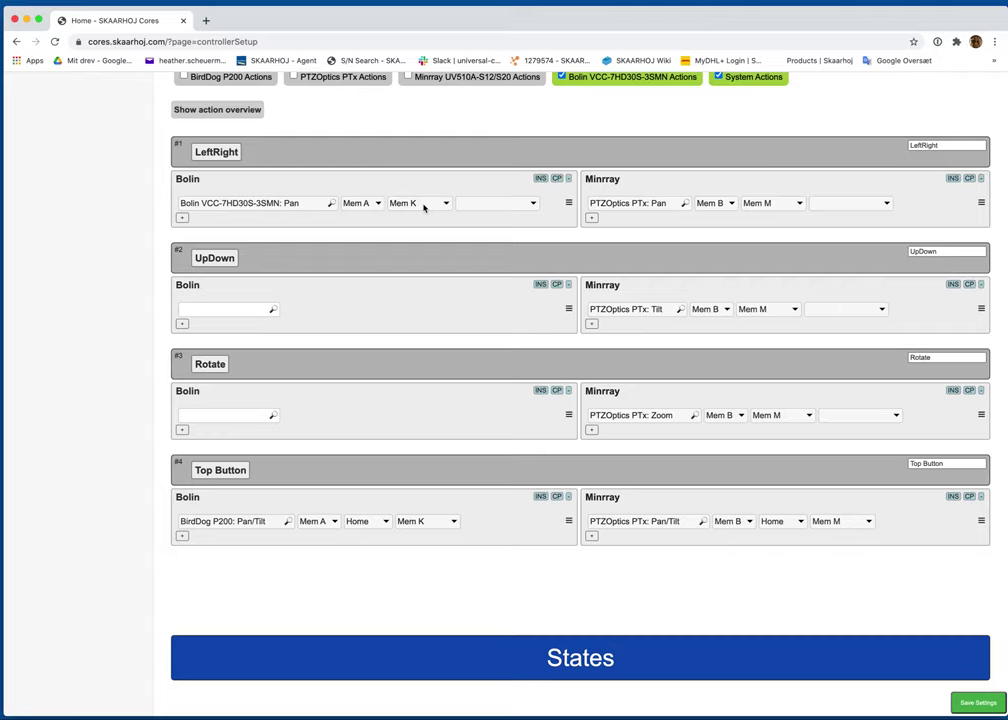
Map UpDown to Bolin VCC-7HD30S-3SMN Tilt on Mem A with Mem K speed limit.
{"action": "left_click", "coordinate": [230, 309]}
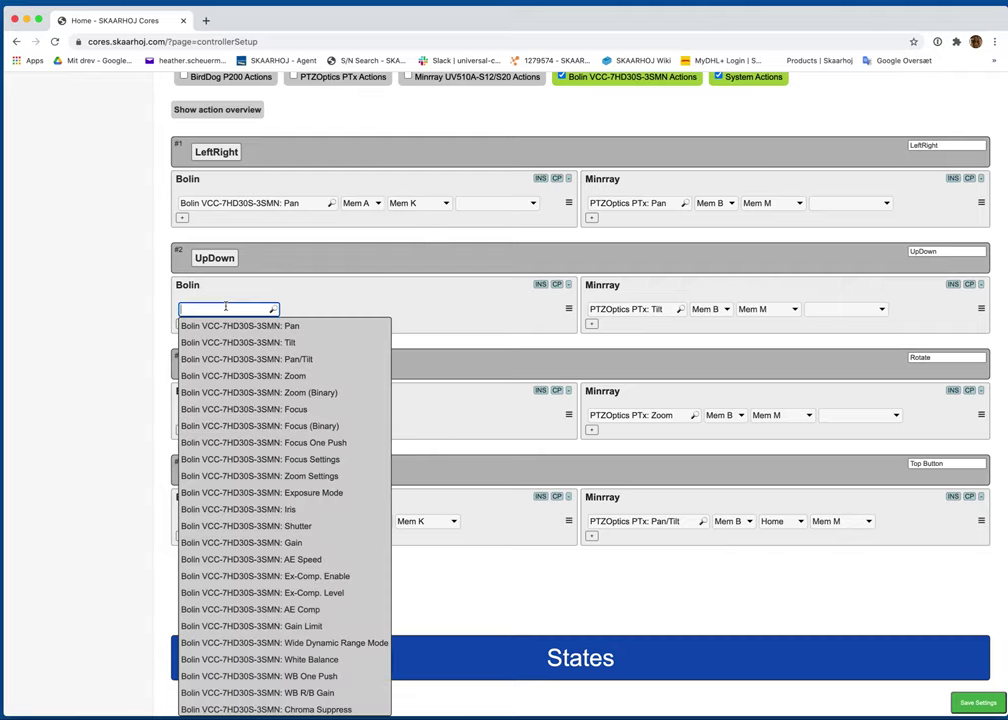
{"action": "left_click", "coordinate": [279, 346]}
{"action": "left_click", "coordinate": [357, 309]}
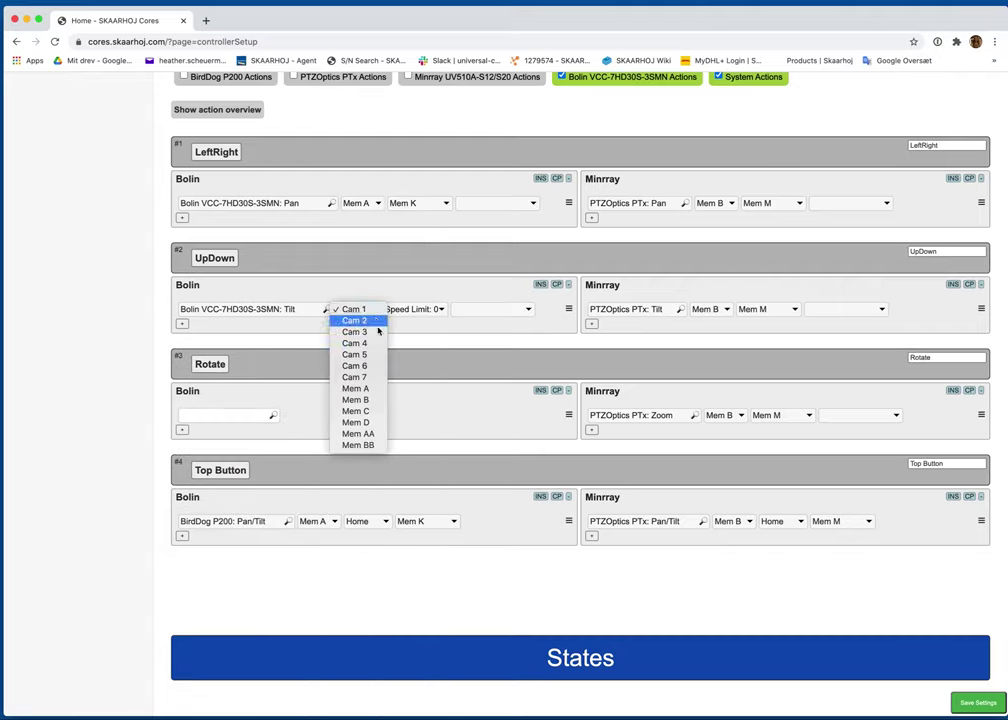
{"action": "left_click", "coordinate": [378, 387]}
{"action": "left_click", "coordinate": [440, 309]}
{"action": "left_click", "coordinate": [423, 403]}
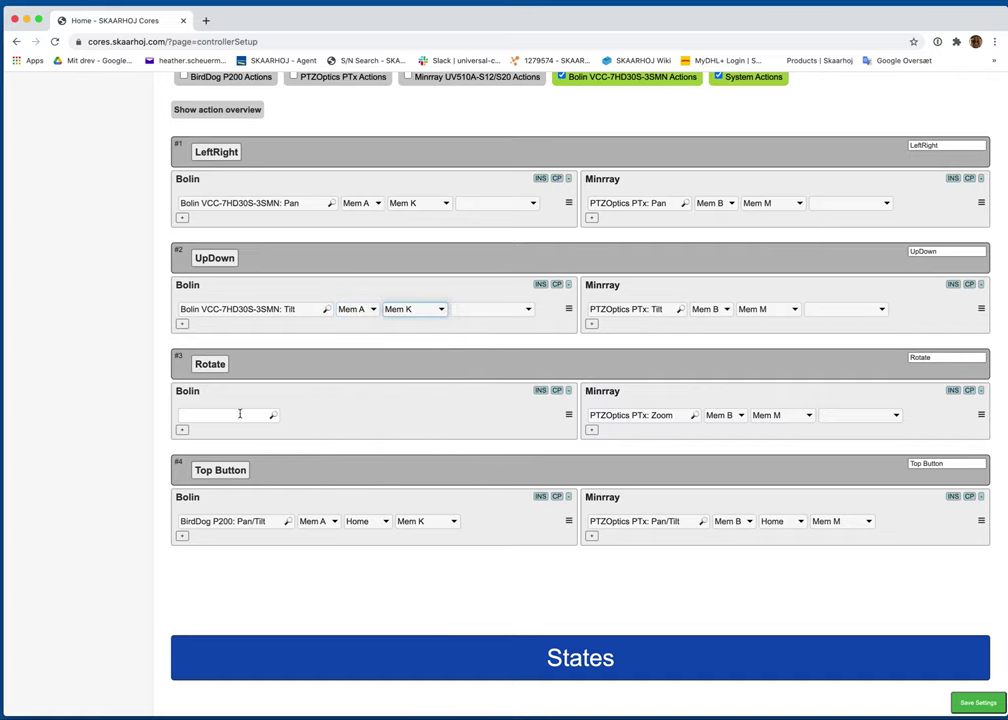
Map Rotate to Bolin VCC-7HD30S-3SMN Zoom on Mem A with Mem K speed limit.
{"action": "left_click", "coordinate": [241, 414]}
{"action": "left_click", "coordinate": [285, 483]}
{"action": "left_click", "coordinate": [369, 415]}
{"action": "left_click", "coordinate": [371, 491]}
{"action": "left_click", "coordinate": [450, 417]}
{"action": "left_click", "coordinate": [450, 504]}
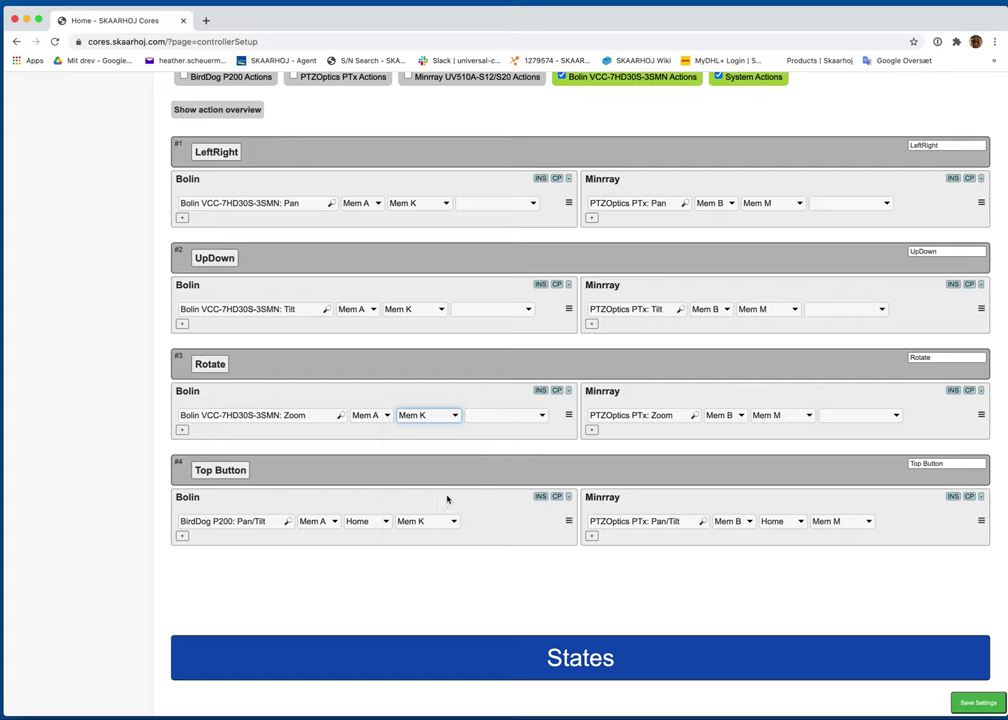
Map Top Button to Bolin VCC-7HD30S-3SMN Pan/Tilt on Mem A with Mem K speed limit.
{"action": "left_click", "coordinate": [272, 520]}
{"action": "left_click", "coordinate": [255, 534]}
{"action": "left_click", "coordinate": [390, 521]}
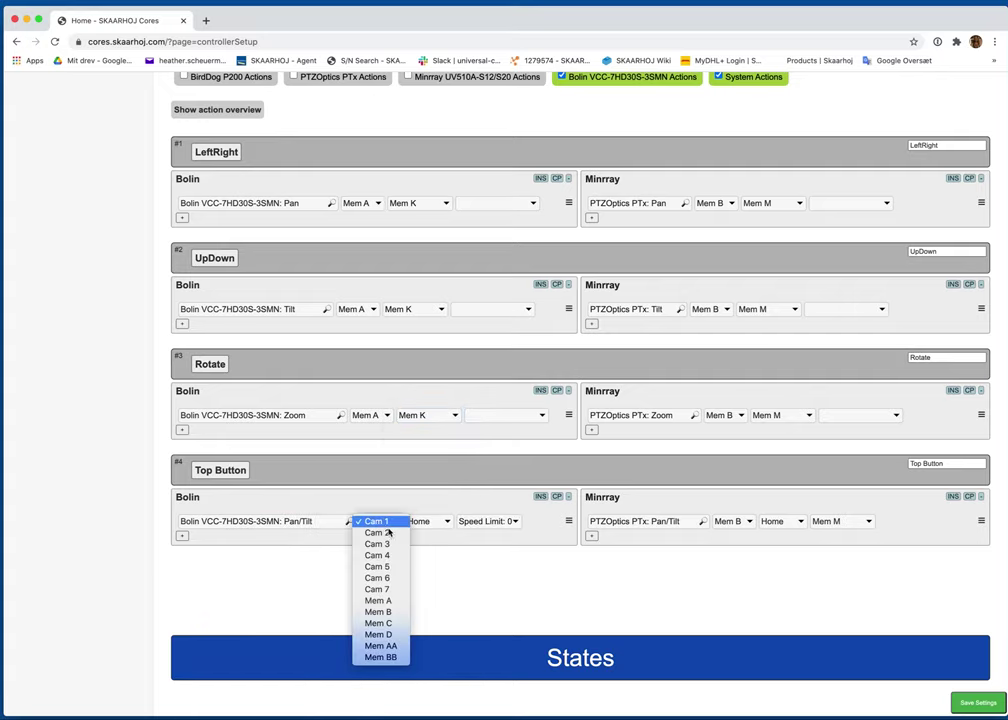
{"action": "left_click", "coordinate": [378, 600]}
{"action": "left_click", "coordinate": [488, 521]}
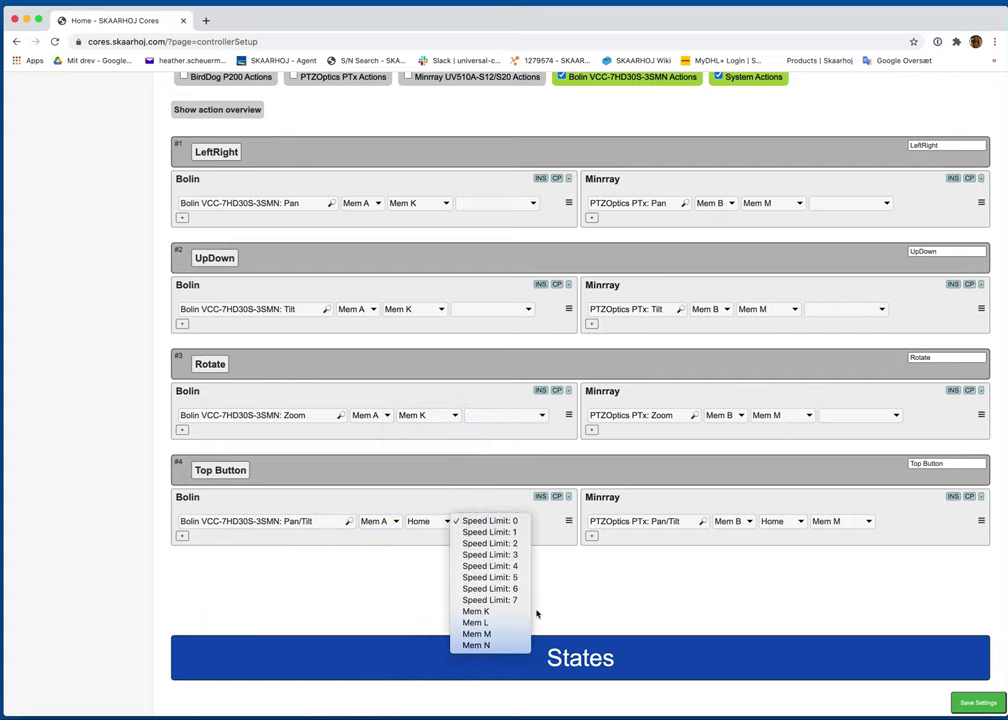
{"action": "left_click", "coordinate": [520, 611]}
{"action": "scroll", "coordinate": [593, 578], "scroll_direction": "up", "scroll_amount": 1}
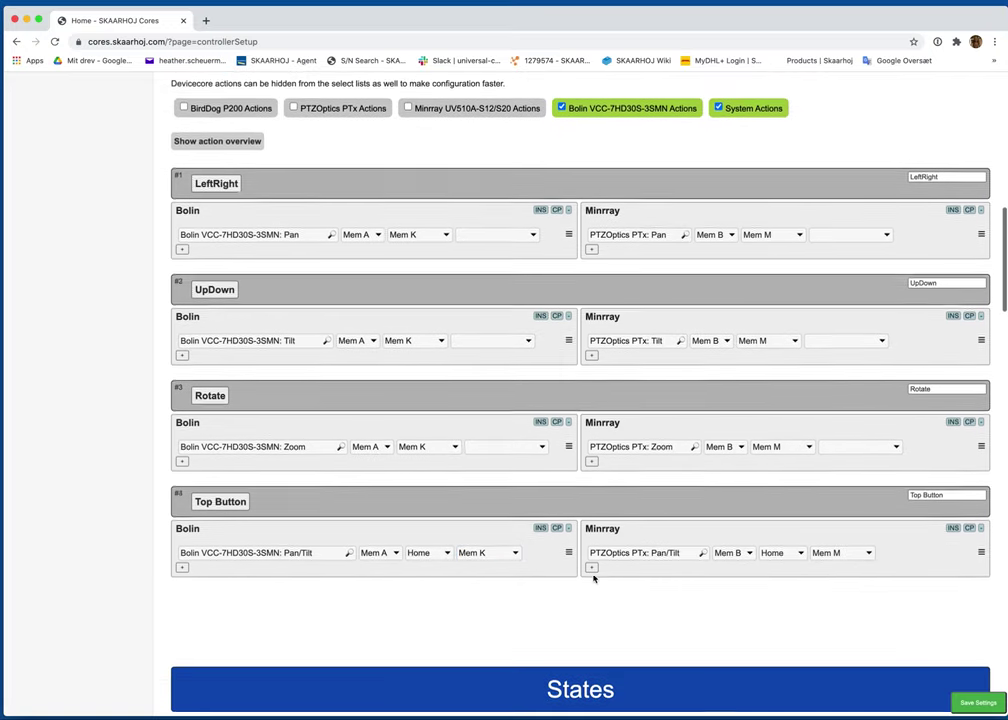
Show only Minrray UV510A actions and set LeftRight's Minrray row to Pan on Mem B, Mem M.
{"action": "left_click", "coordinate": [488, 110]}
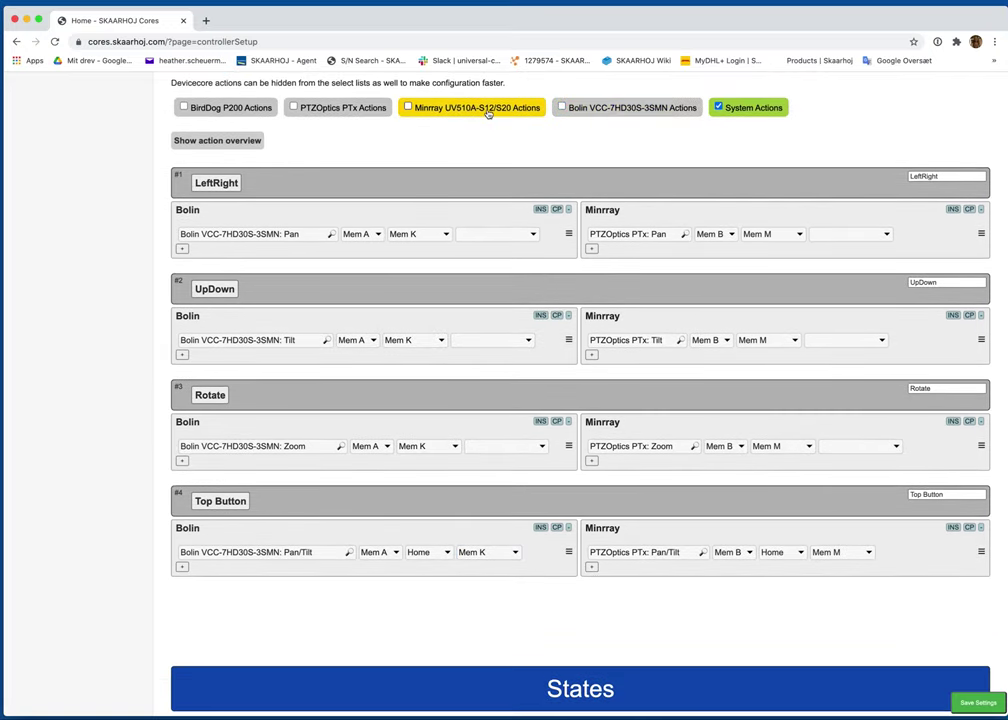
{"action": "left_click", "coordinate": [652, 233]}
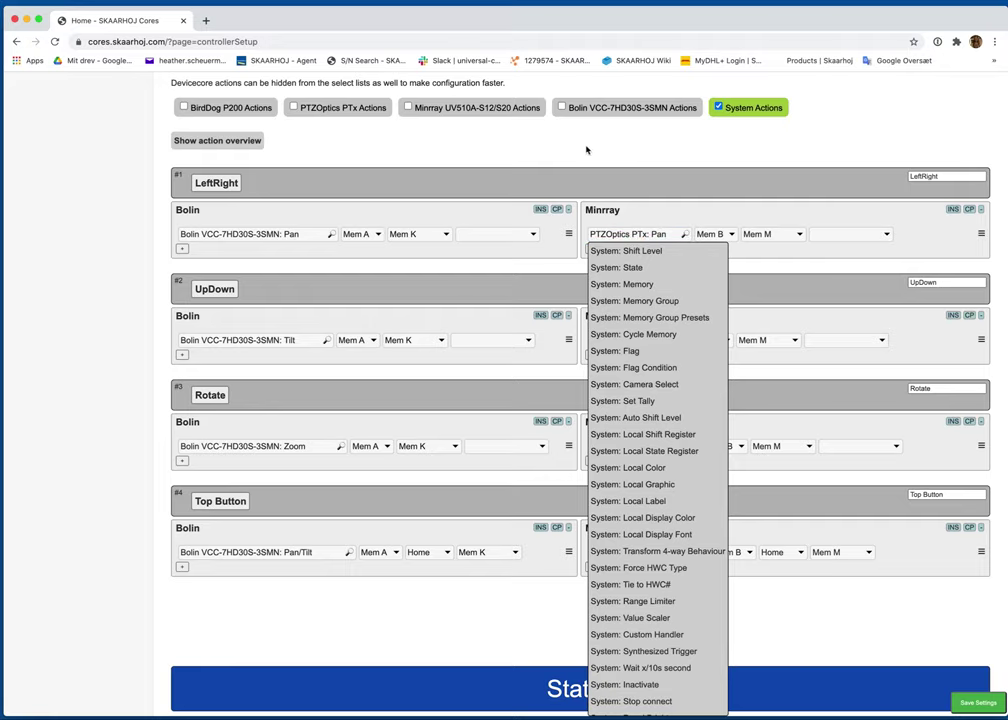
{"action": "left_click", "coordinate": [445, 108]}
{"action": "left_click", "coordinate": [628, 233]}
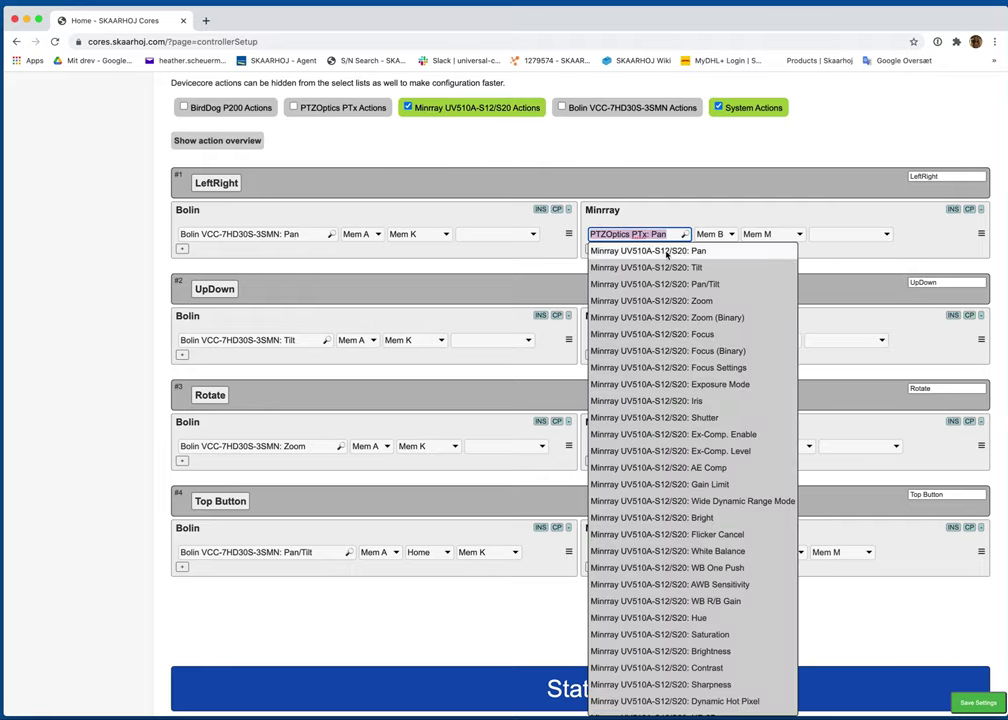
{"action": "left_click", "coordinate": [655, 251]}
{"action": "left_click", "coordinate": [765, 235]}
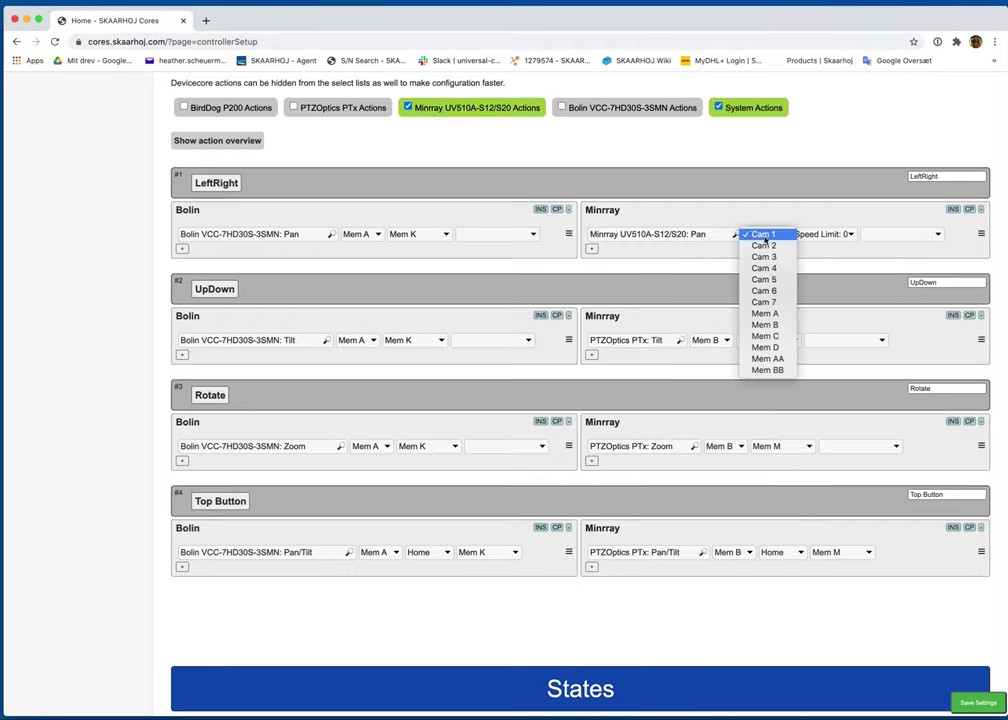
{"action": "left_click", "coordinate": [786, 325]}
{"action": "left_click", "coordinate": [837, 236]}
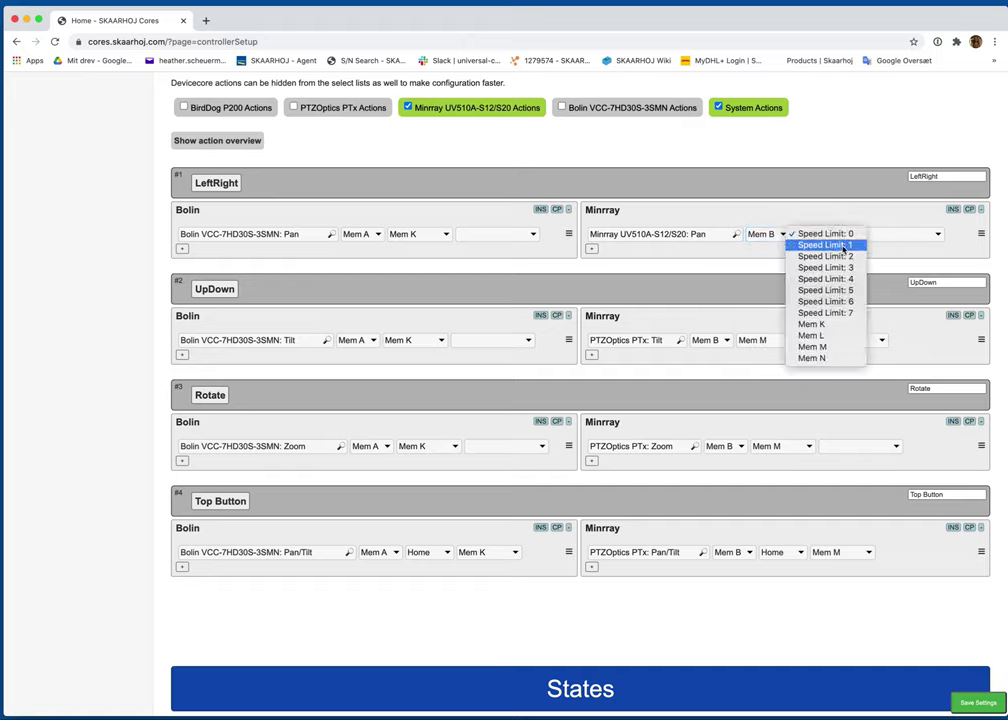
{"action": "left_click", "coordinate": [843, 348]}
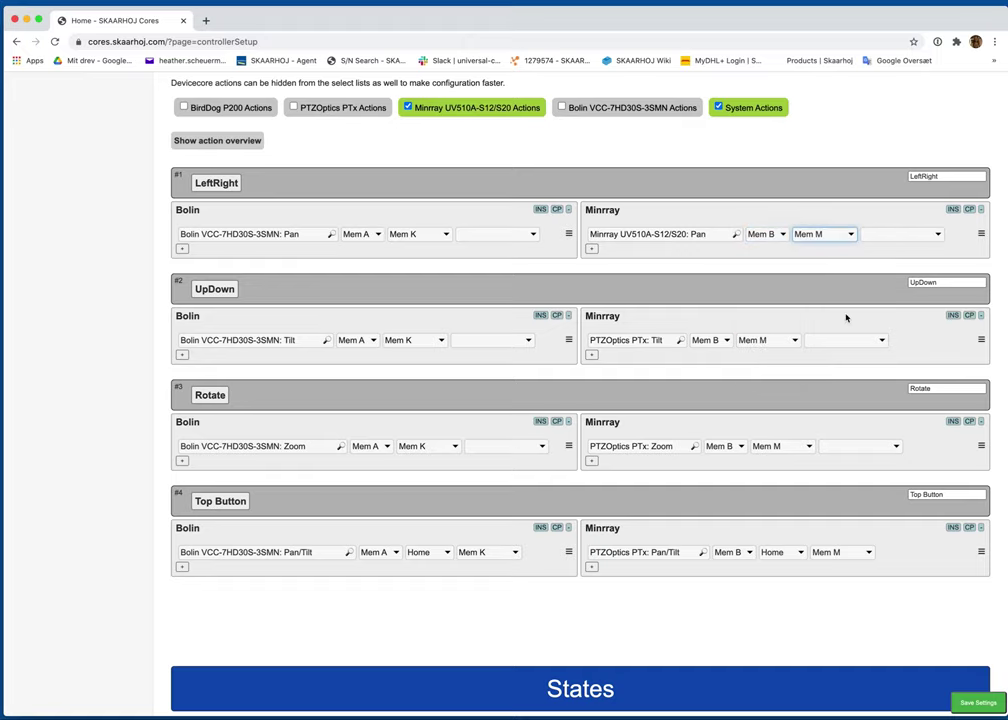
Set UpDown's Minrray row to Minrray UV510A-S12/S20 Tilt with Mem A and Mem M.
{"action": "left_click", "coordinate": [650, 343]}
{"action": "left_click", "coordinate": [650, 371]}
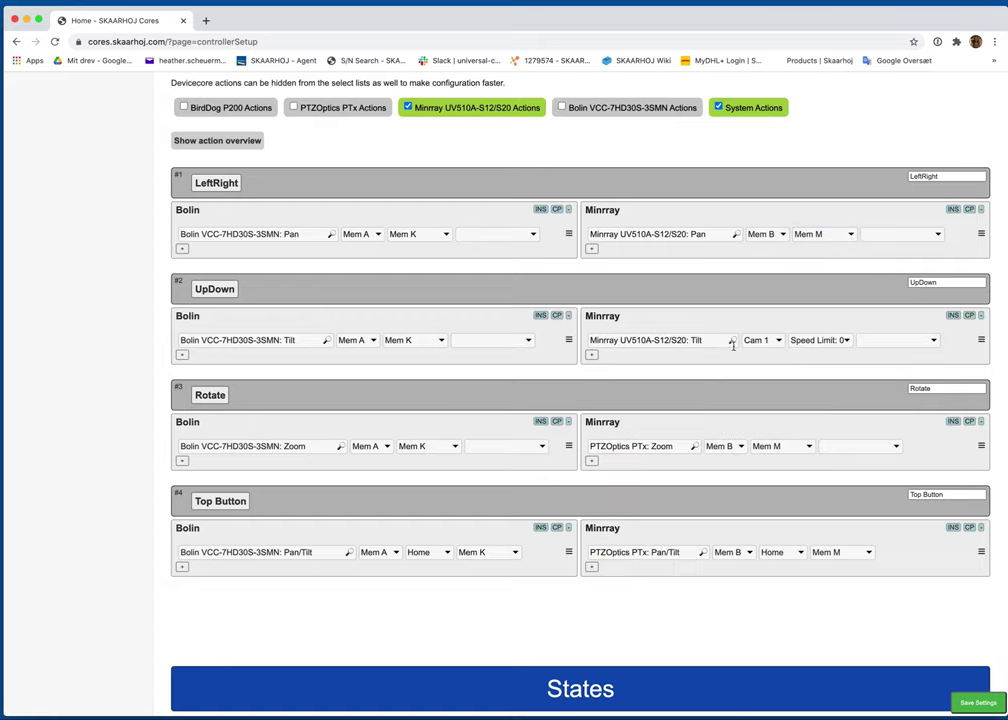
{"action": "left_click", "coordinate": [757, 341]}
{"action": "left_click", "coordinate": [775, 419]}
{"action": "left_click", "coordinate": [825, 341]}
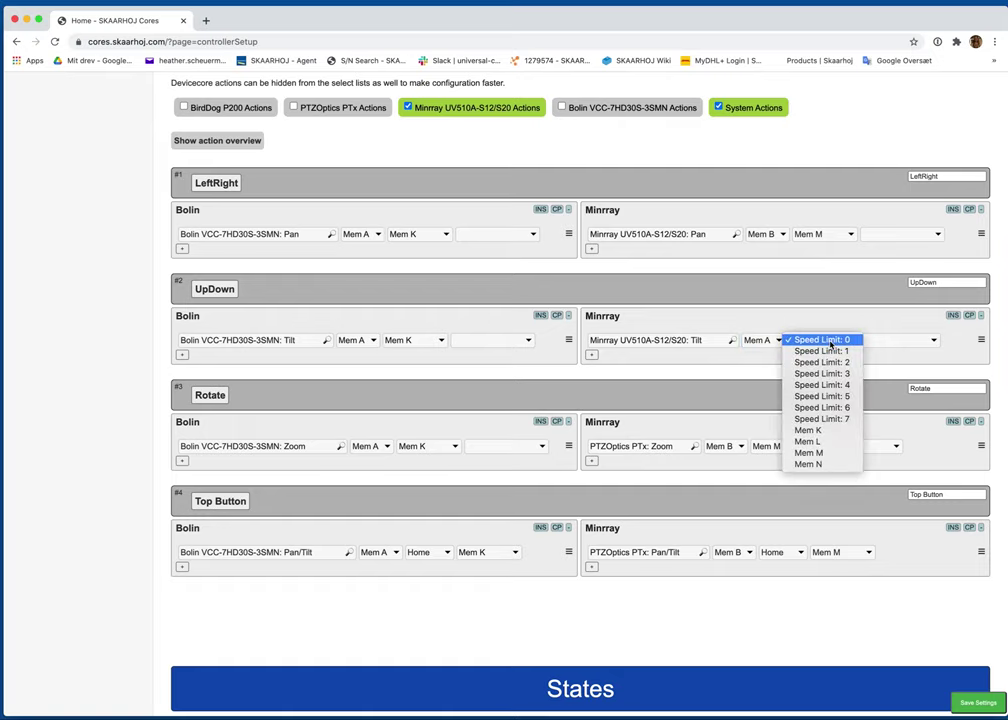
{"action": "left_click", "coordinate": [832, 453]}
Assign Minrray Zoom to Rotate on Mem B and Mem M, and change Minrray Tilt to Mem B.
{"action": "scroll", "coordinate": [760, 420], "scroll_direction": "down", "scroll_amount": 1}
{"action": "left_click", "coordinate": [663, 396]}
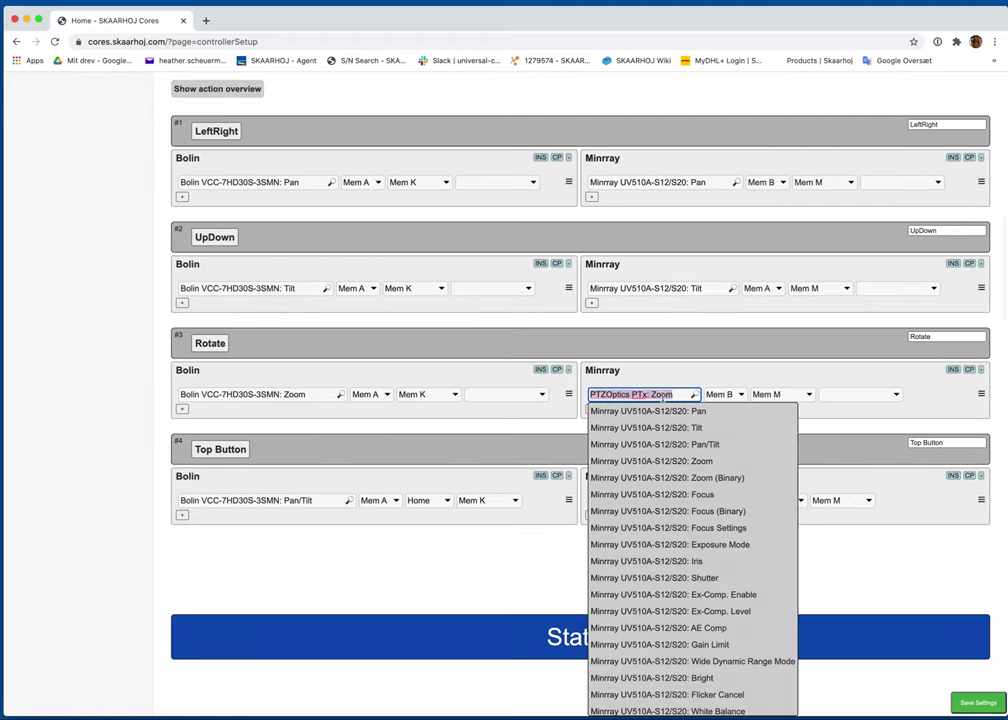
{"action": "left_click", "coordinate": [692, 461]}
{"action": "left_click", "coordinate": [763, 393]}
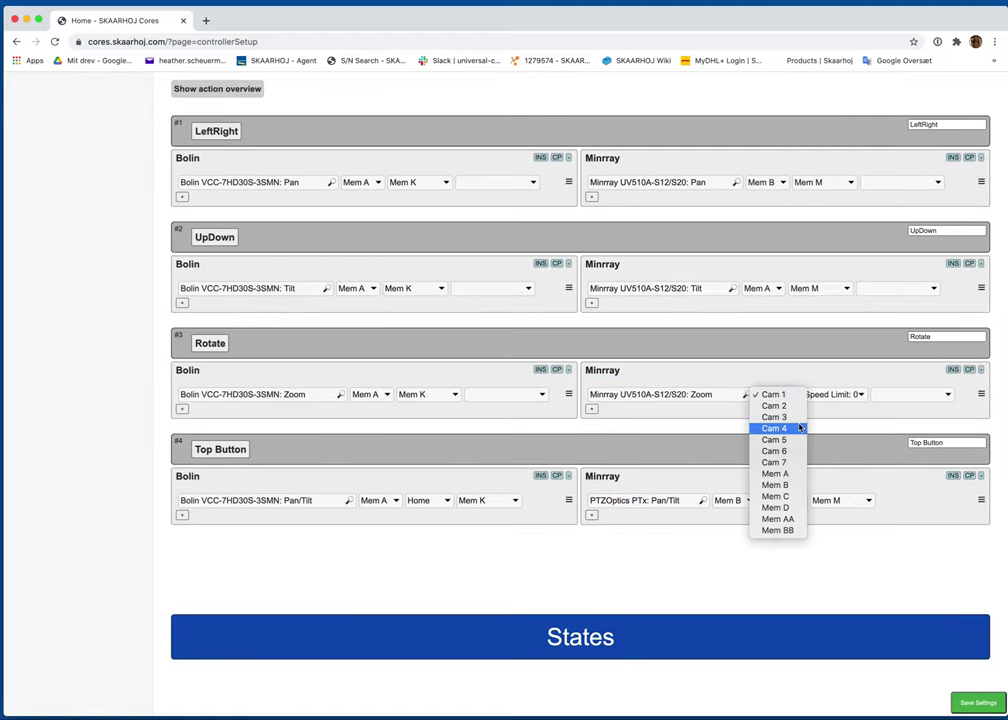
{"action": "left_click", "coordinate": [776, 493]}
{"action": "left_click", "coordinate": [755, 289]}
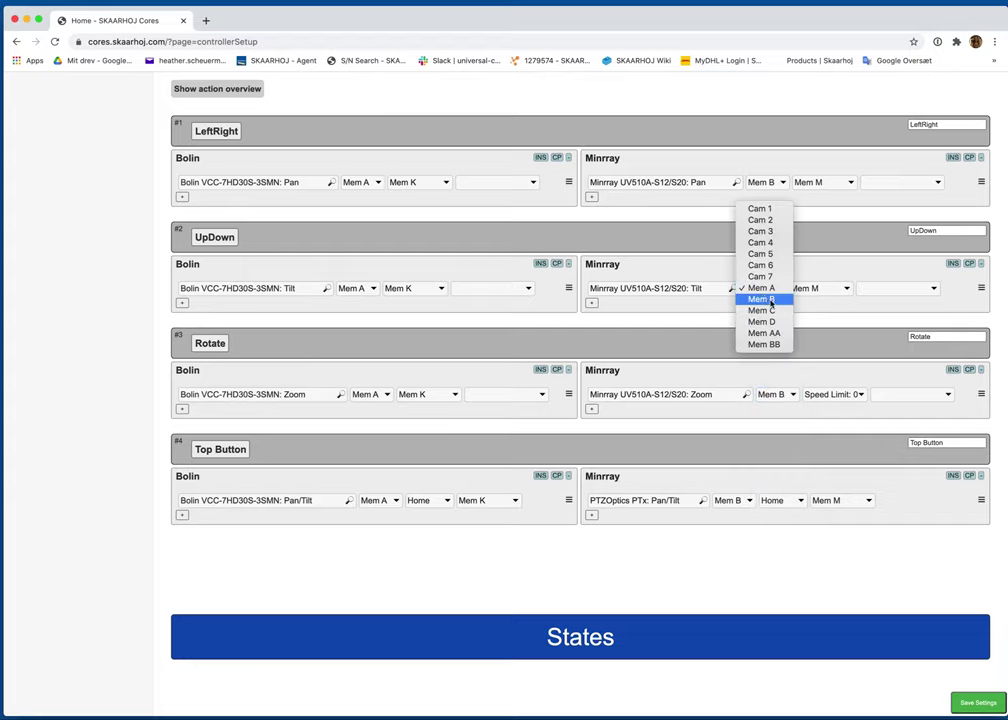
{"action": "left_click", "coordinate": [771, 301]}
{"action": "left_click", "coordinate": [857, 396]}
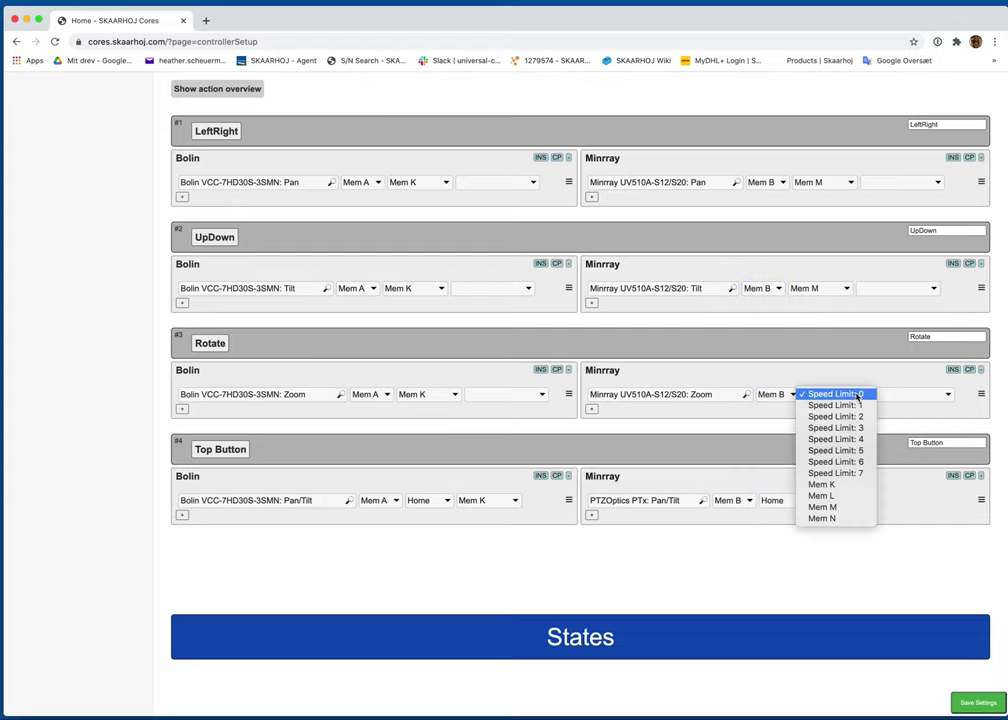
{"action": "left_click", "coordinate": [842, 507]}
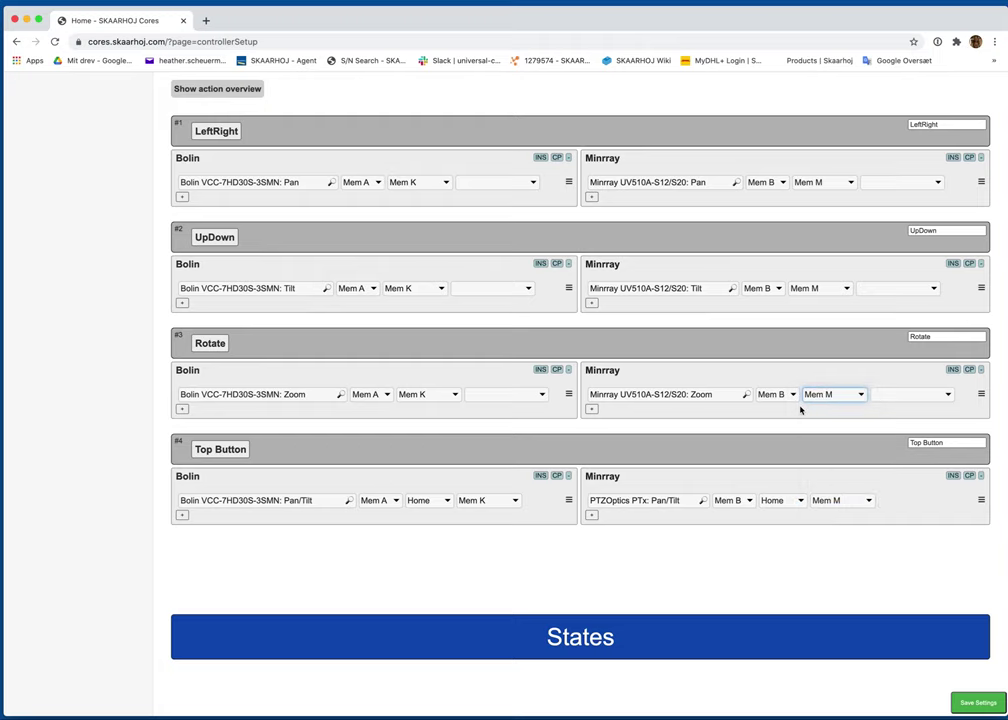
Set Top Button's Minrray row to Minrray UV510A-S12/S20 Pan/Tilt with Mem B and Mem M.
{"action": "scroll", "coordinate": [800, 409], "scroll_direction": "down", "scroll_amount": 1}
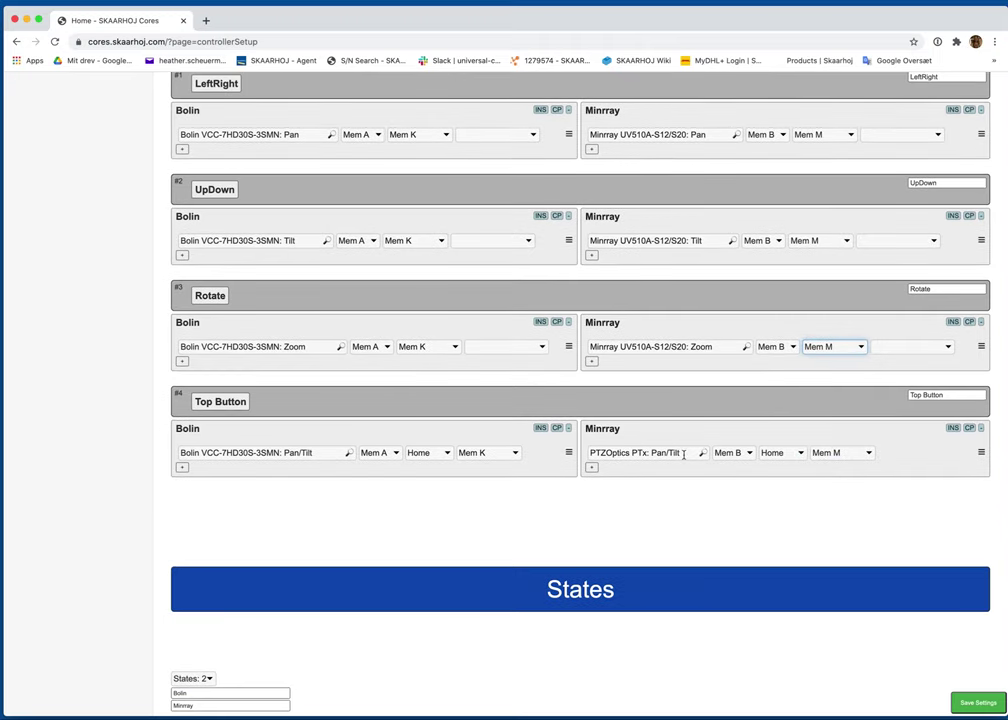
{"action": "left_click", "coordinate": [684, 455]}
{"action": "left_click", "coordinate": [749, 461]}
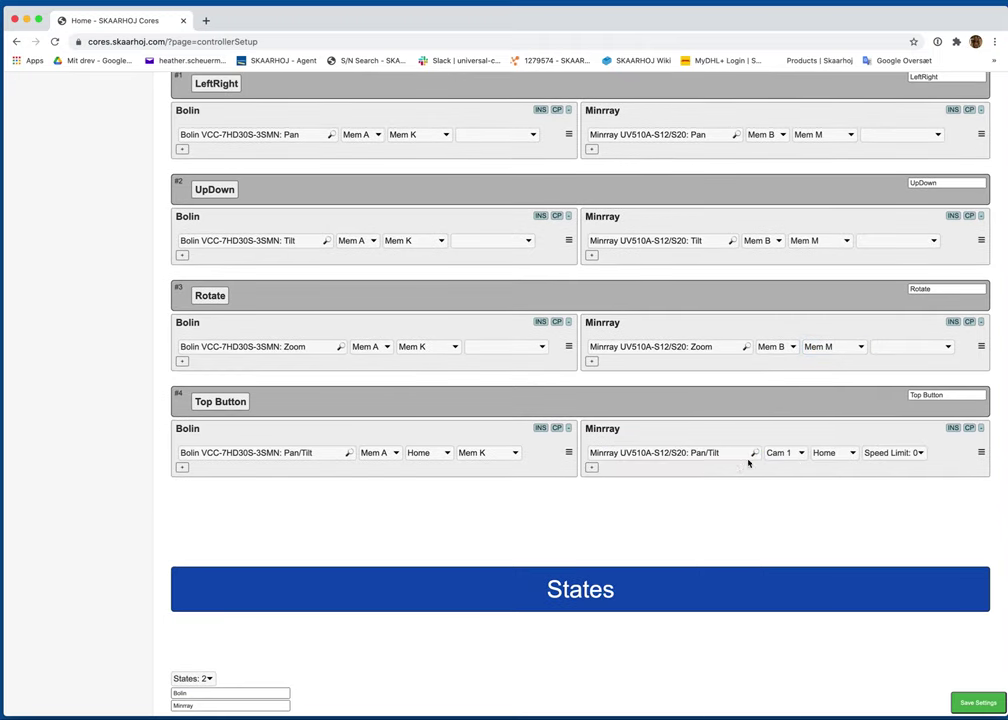
{"action": "left_click", "coordinate": [785, 453]}
{"action": "left_click", "coordinate": [796, 539]}
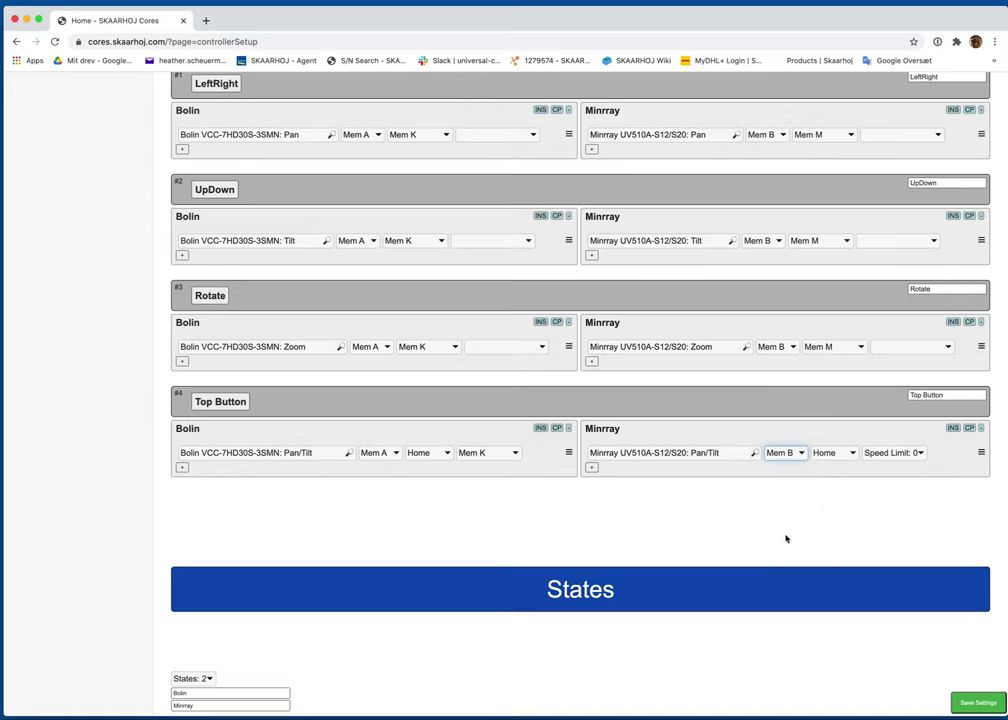
{"action": "left_click", "coordinate": [900, 455]}
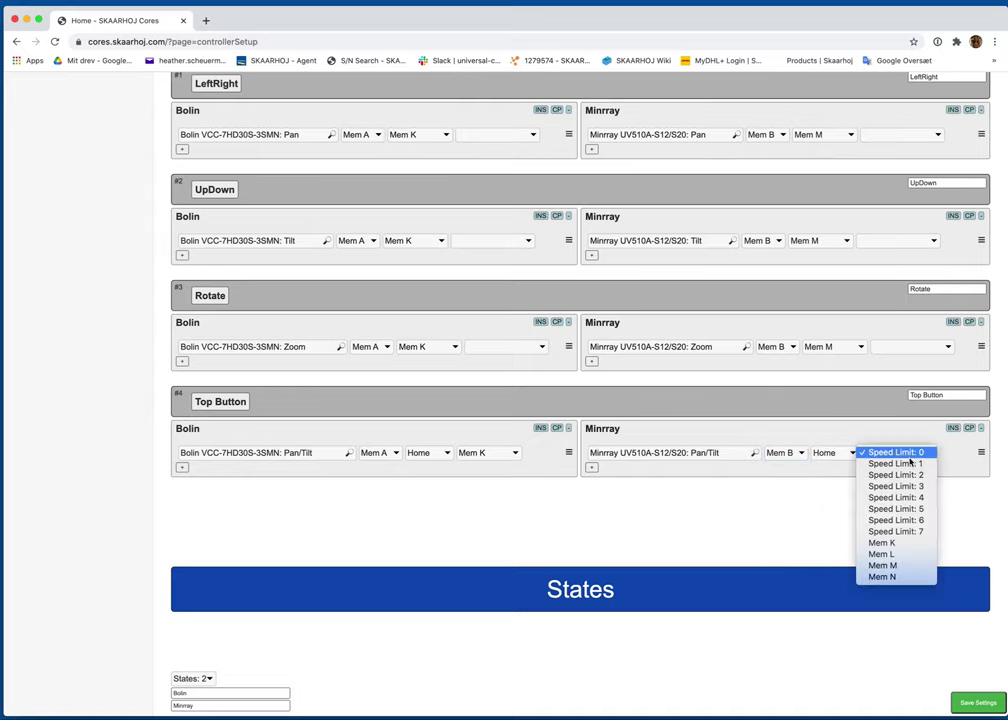
{"action": "left_click", "coordinate": [901, 567]}
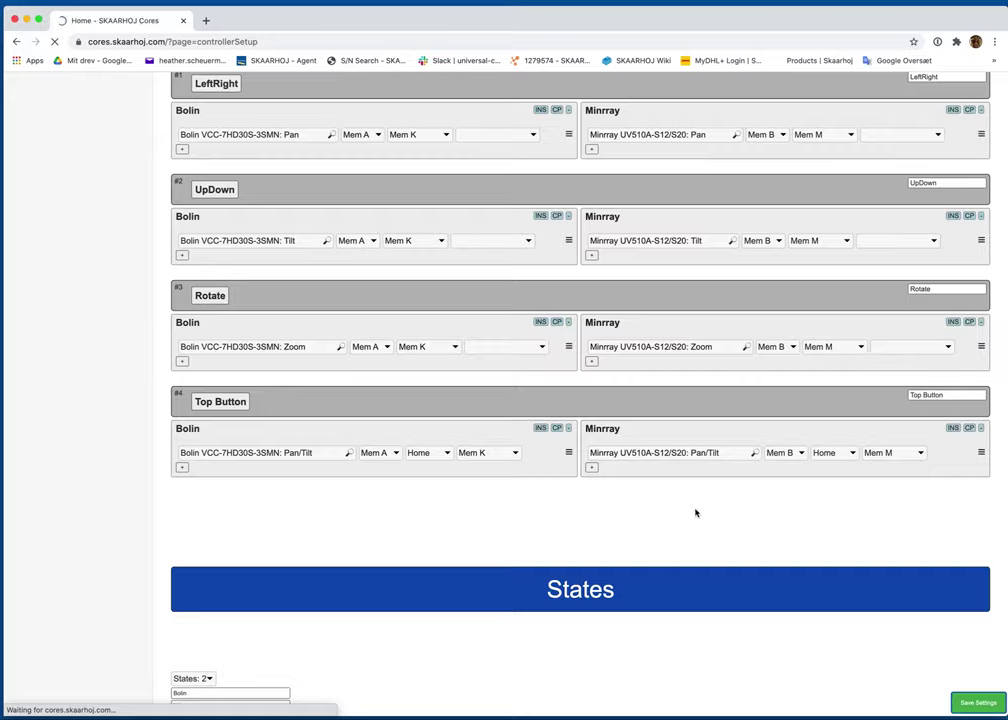
Scroll through the saved Bolin and Minrray action rows, then back up to the controller layout.
{"action": "scroll", "coordinate": [696, 510], "scroll_direction": "down", "scroll_amount": 7}
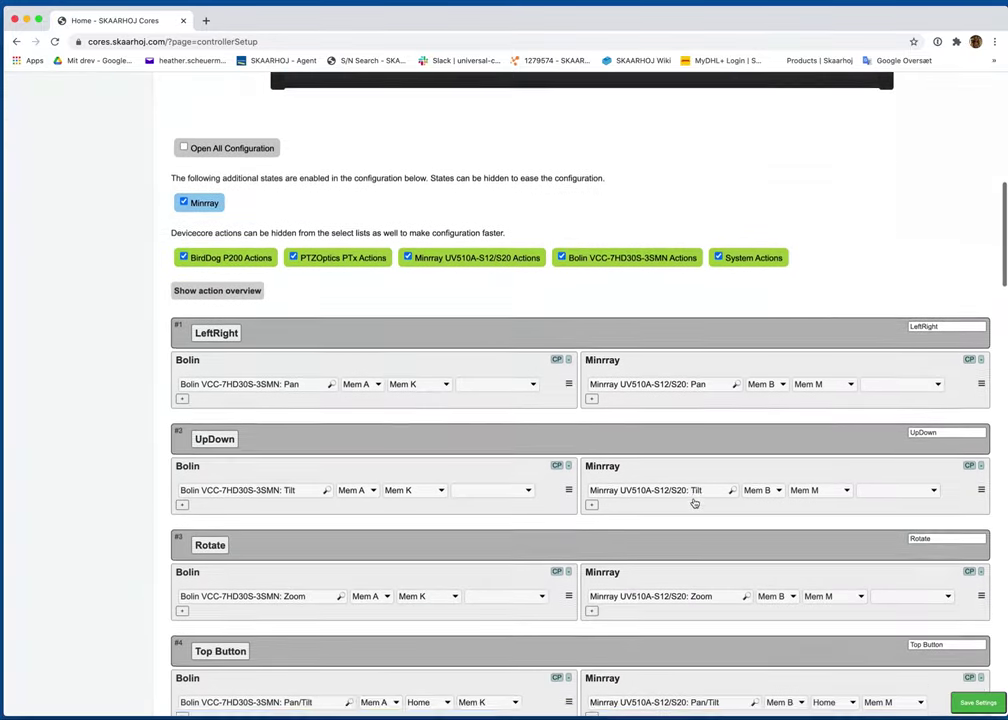
{"action": "scroll", "coordinate": [695, 503], "scroll_direction": "down", "scroll_amount": 3}
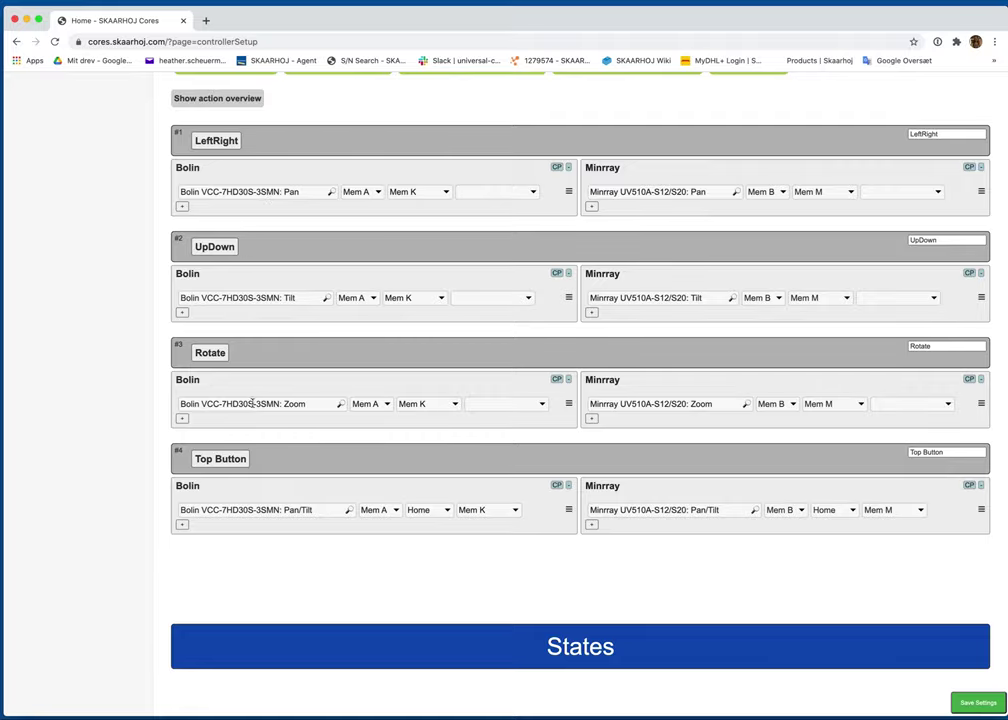
{"action": "scroll", "coordinate": [410, 437], "scroll_direction": "up", "scroll_amount": 10}
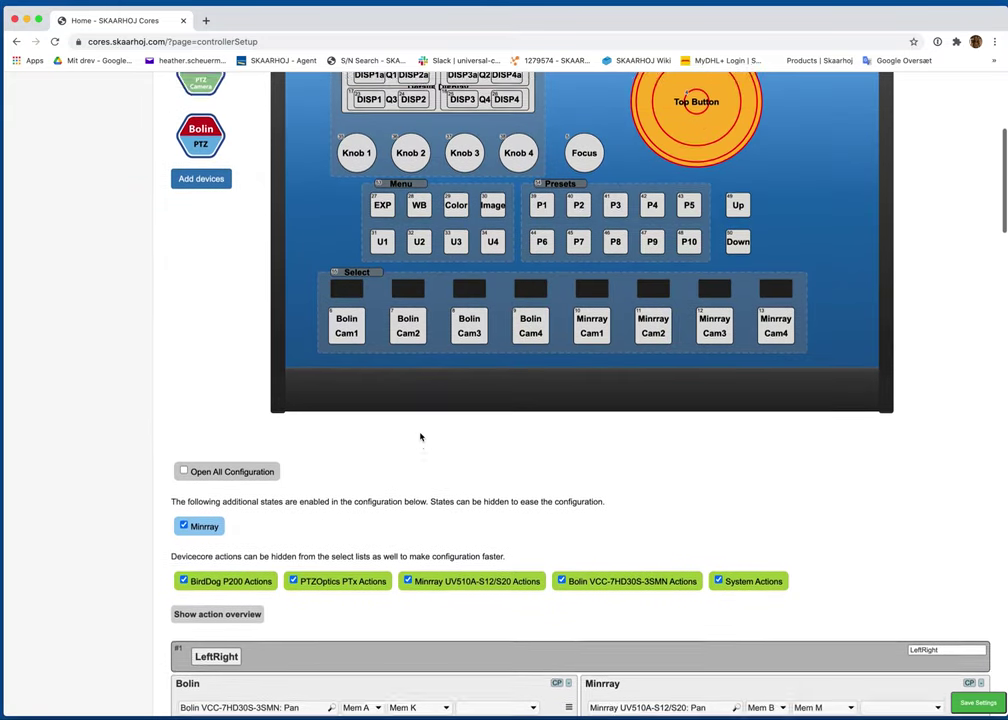
{"action": "scroll", "coordinate": [421, 434], "scroll_direction": "up", "scroll_amount": 2}
Open the Focus control's configuration and hide the BirdDog P200 and PTZOptics PTx actions.
{"action": "left_click", "coordinate": [353, 272]}
{"action": "scroll", "coordinate": [353, 272], "scroll_direction": "up", "scroll_amount": 1}
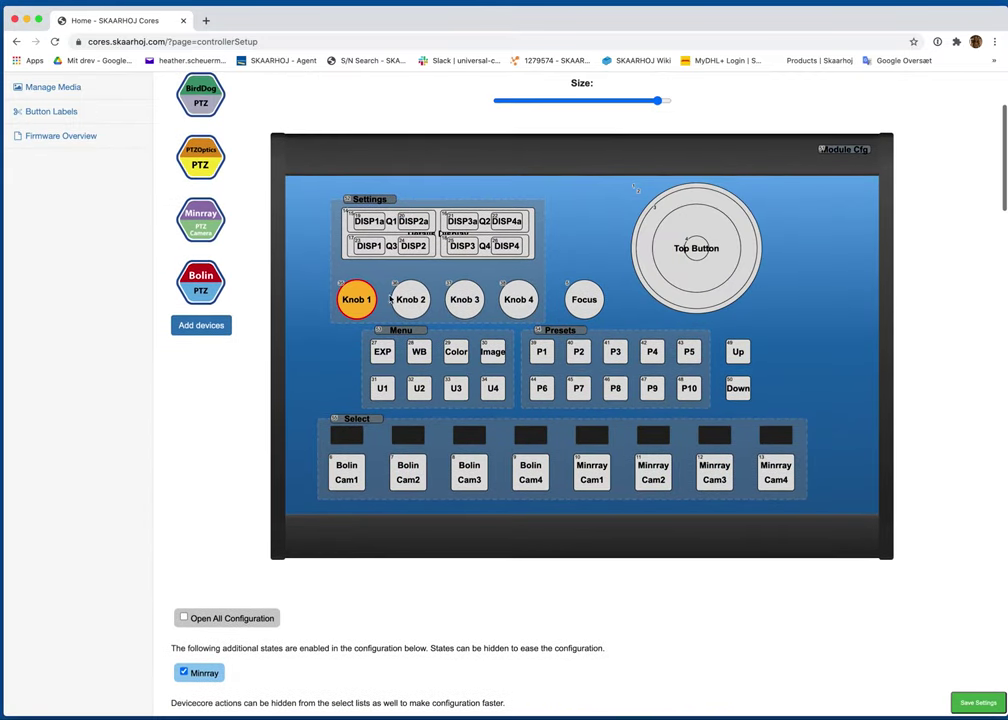
{"action": "left_click", "coordinate": [411, 295], "text": "shift"}
{"action": "left_click", "coordinate": [465, 295], "text": "shift"}
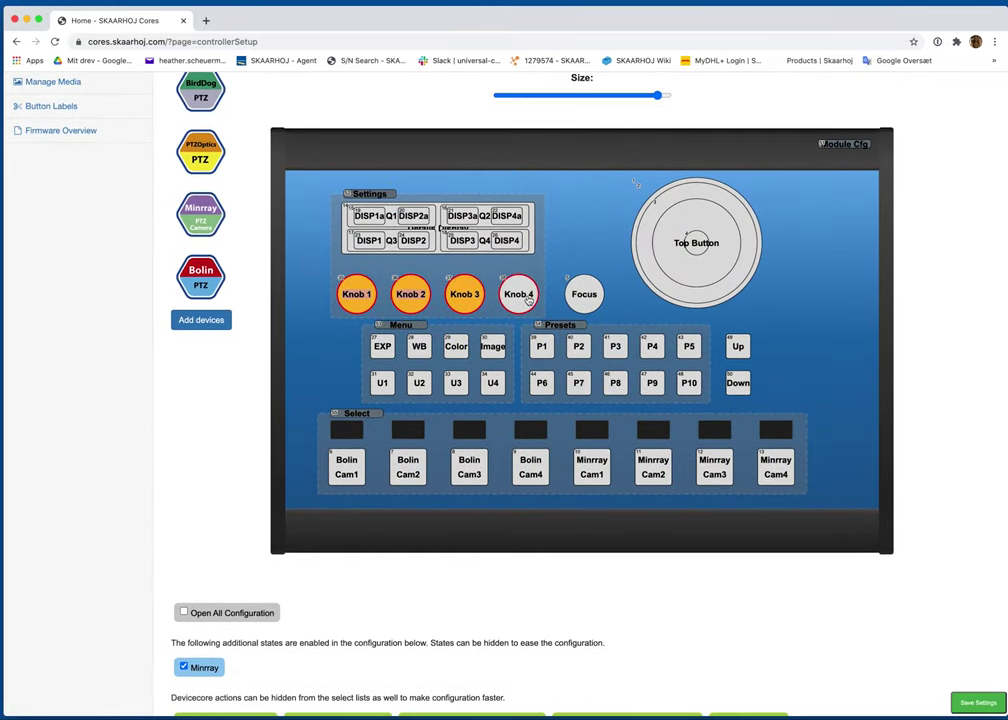
{"action": "left_click", "coordinate": [584, 294]}
{"action": "scroll", "coordinate": [575, 310], "scroll_direction": "down", "scroll_amount": 3}
{"action": "scroll", "coordinate": [575, 310], "scroll_direction": "down", "scroll_amount": 9}
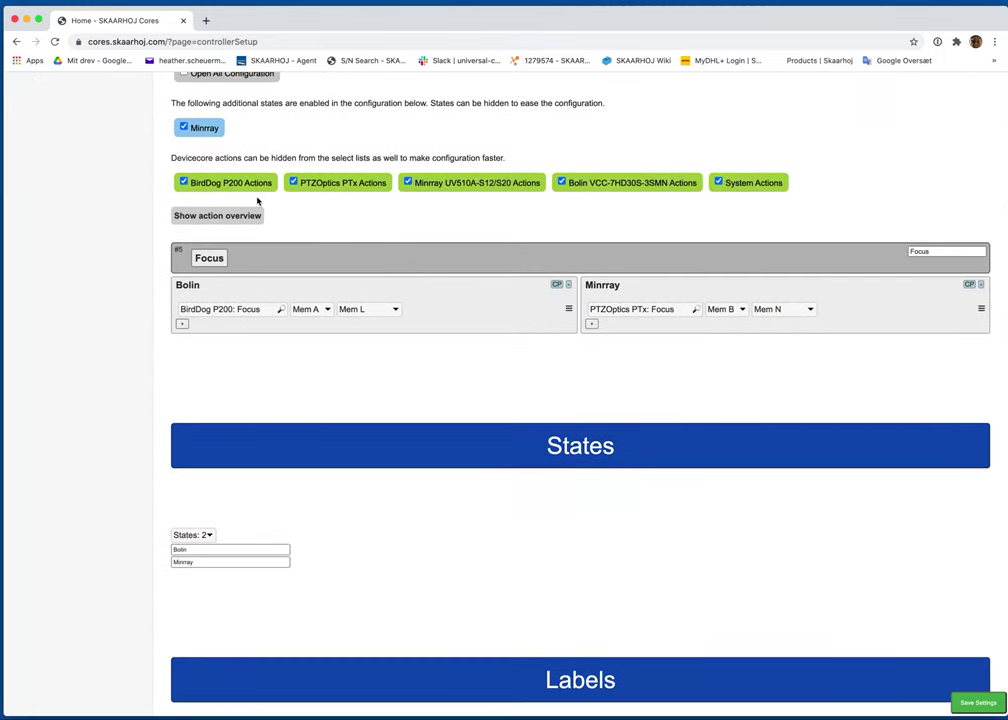
{"action": "left_click", "coordinate": [230, 183]}
{"action": "left_click", "coordinate": [335, 182]}
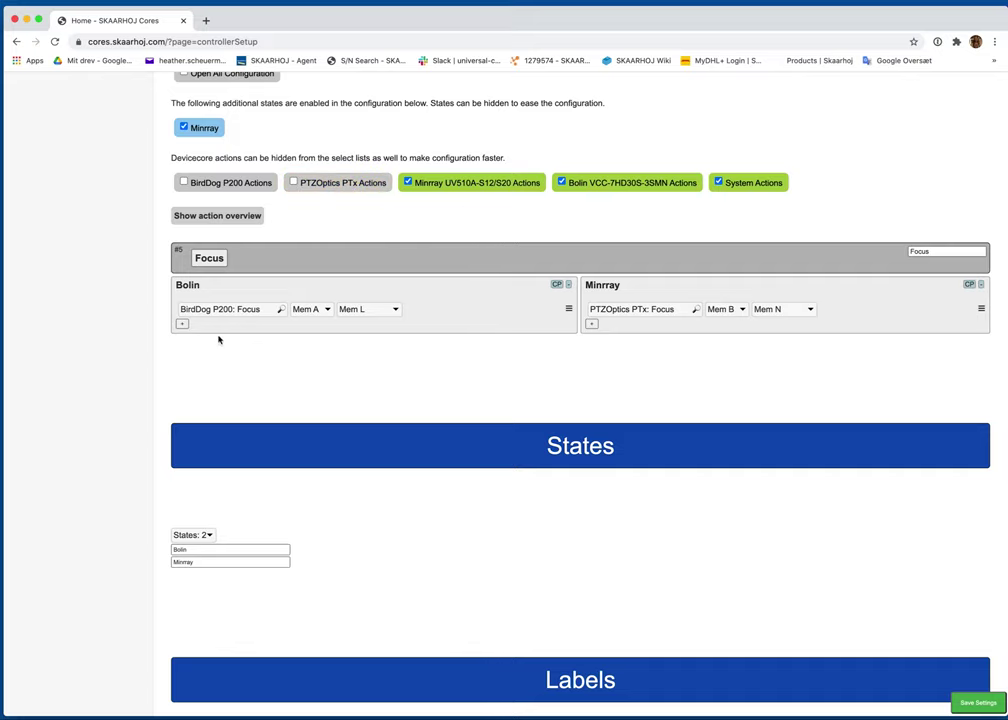
Set Bolin's Focus row to Bolin VCC-7HD30S-3SMN Focus on Mem A and Mem L.
{"action": "left_click", "coordinate": [243, 310]}
{"action": "type", "text": "foc"}
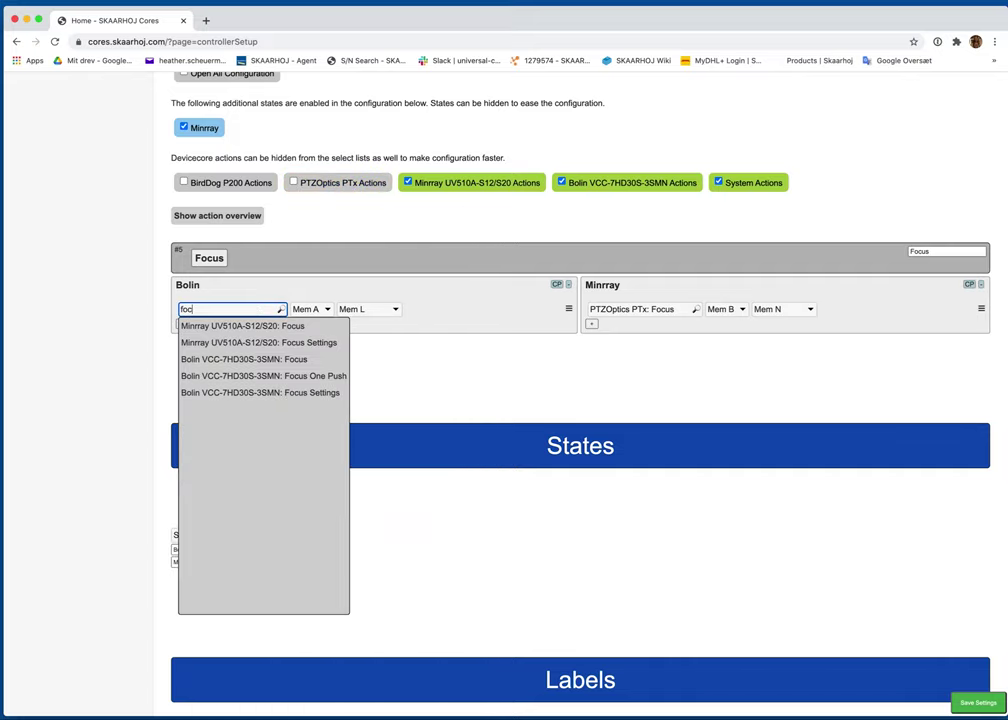
{"action": "left_click", "coordinate": [286, 359]}
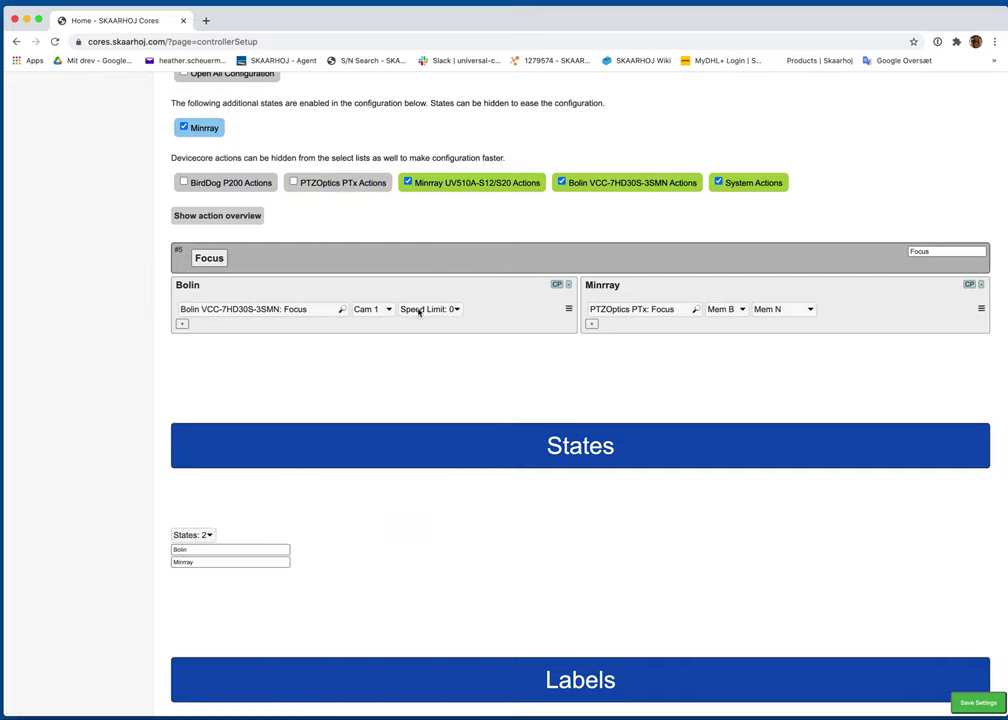
{"action": "left_click", "coordinate": [383, 311]}
{"action": "left_click", "coordinate": [368, 388]}
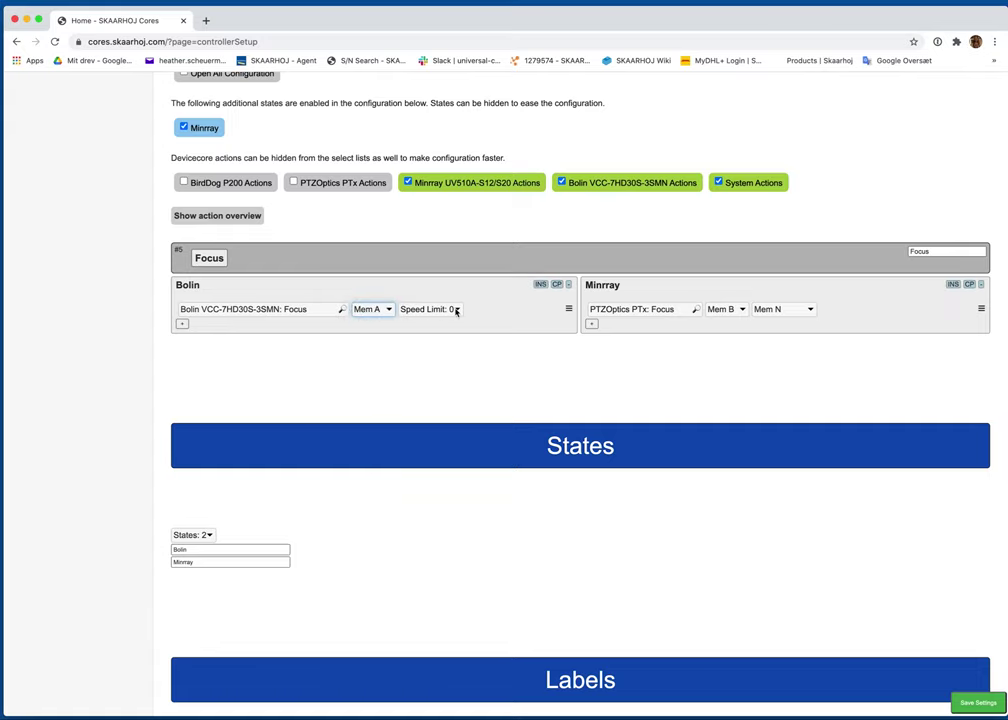
{"action": "left_click", "coordinate": [457, 312]}
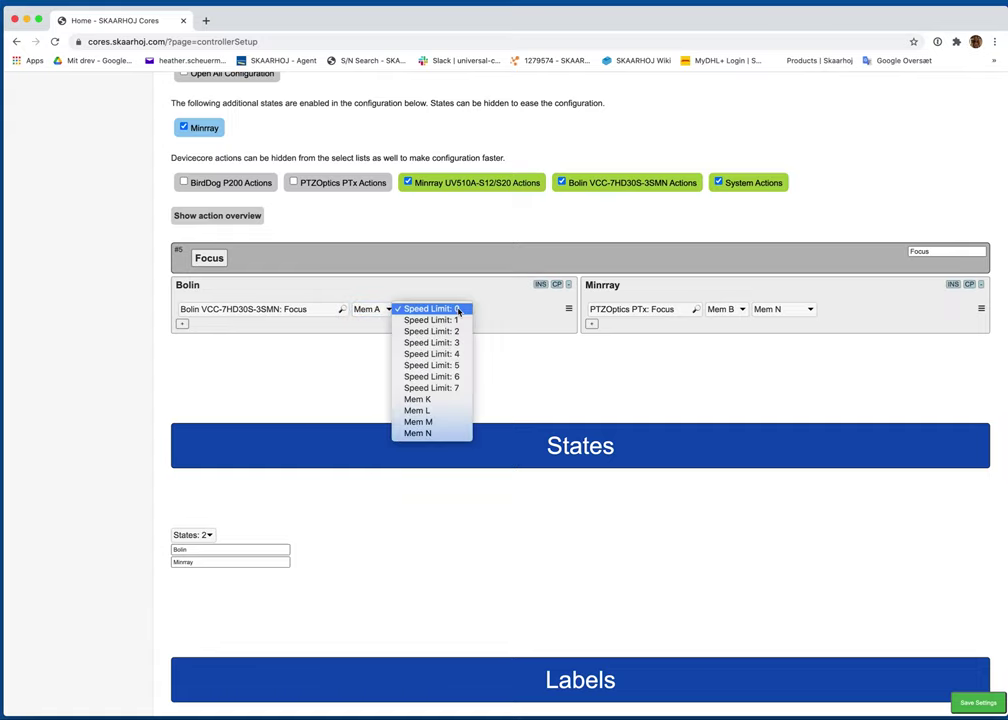
{"action": "left_click", "coordinate": [438, 413]}
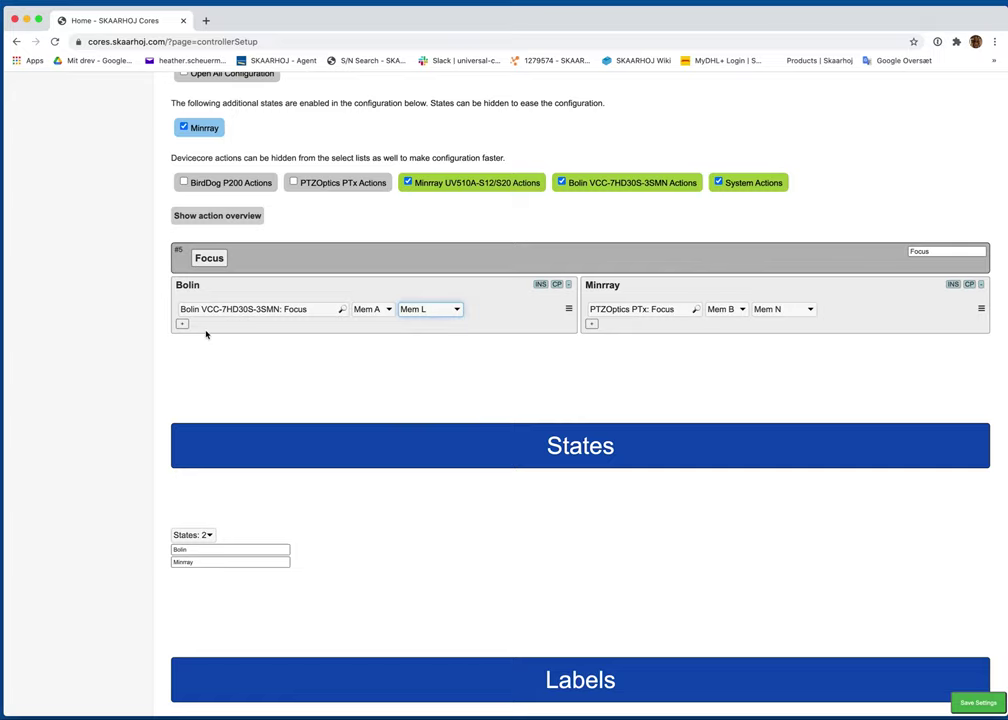
Replace the Minrray row with Minrray UV510A-S12/S20 Focus on Mem B and Mem N.
{"action": "scroll", "coordinate": [418, 330], "scroll_direction": "up", "scroll_amount": 1}
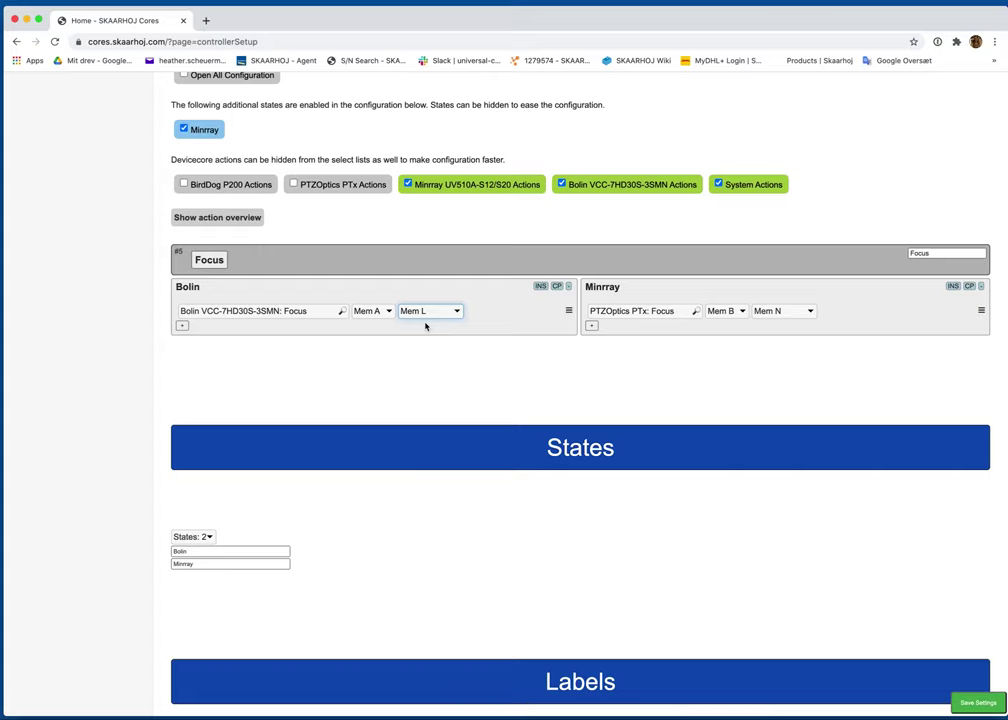
{"action": "left_click", "coordinate": [662, 311]}
{"action": "key", "text": "BackSpace"}
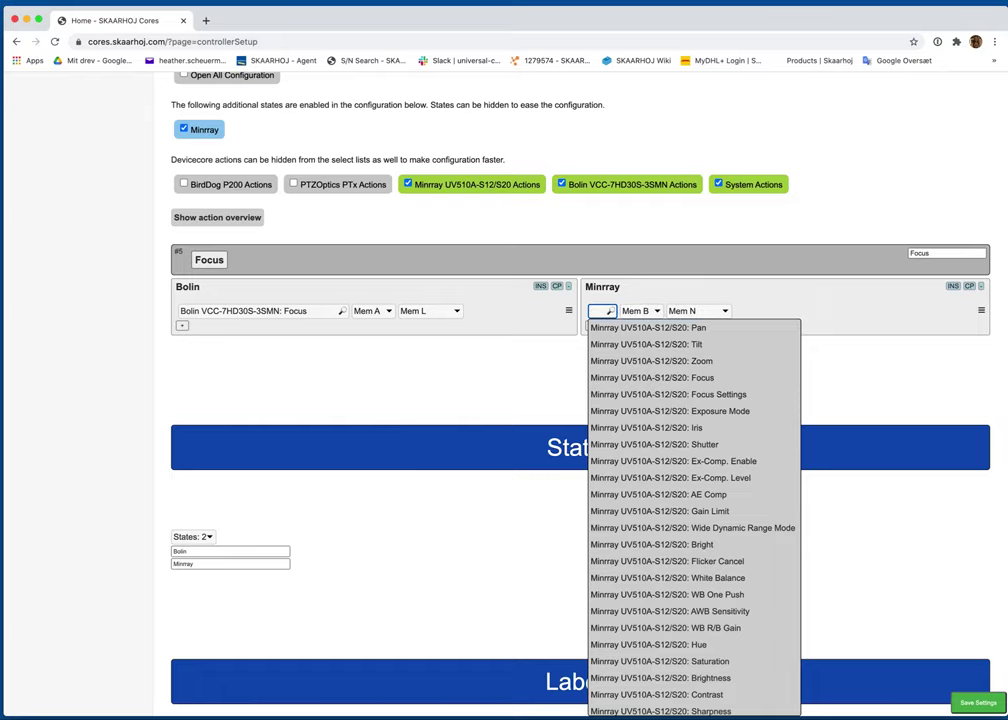
{"action": "type", "text": "Focus"}
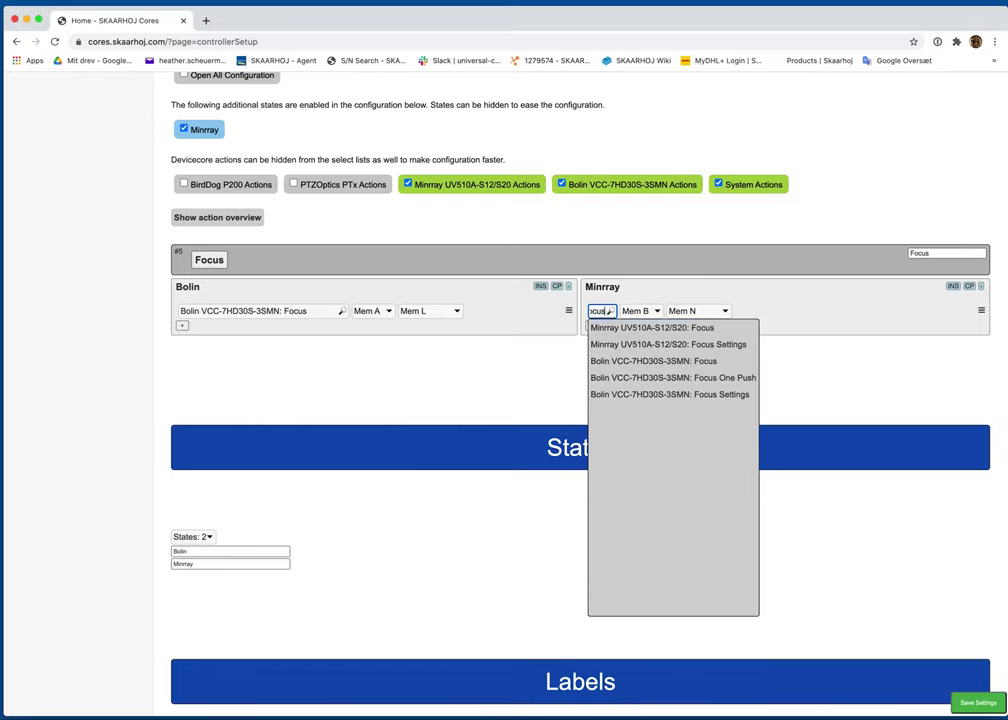
{"action": "left_click", "coordinate": [738, 328]}
{"action": "left_click", "coordinate": [772, 311]}
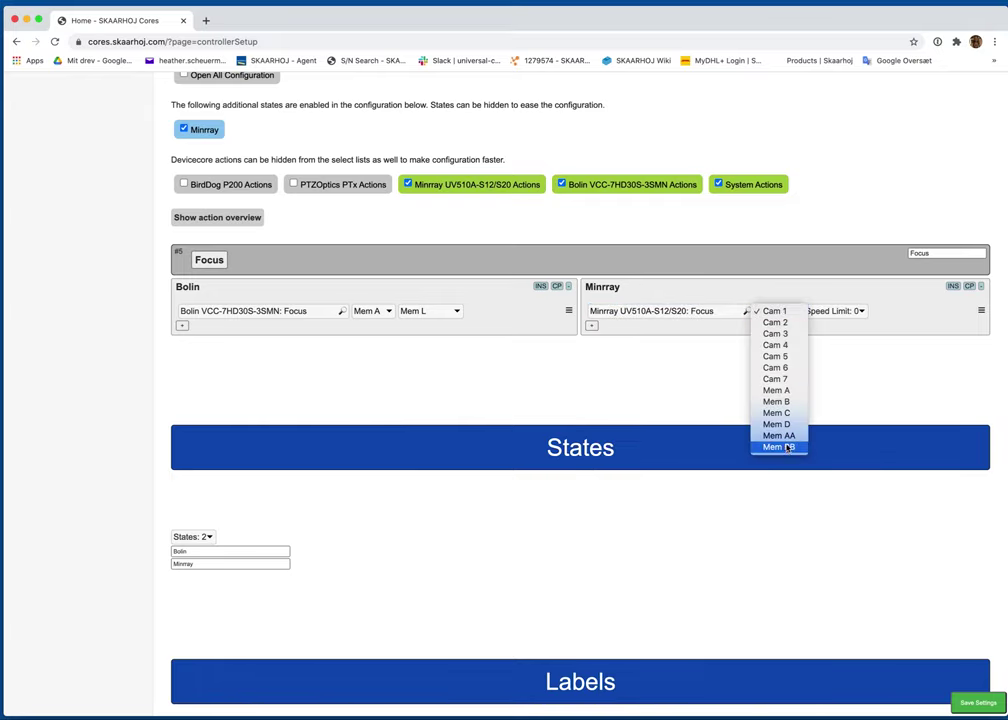
{"action": "left_click", "coordinate": [768, 402]}
{"action": "left_click", "coordinate": [837, 311]}
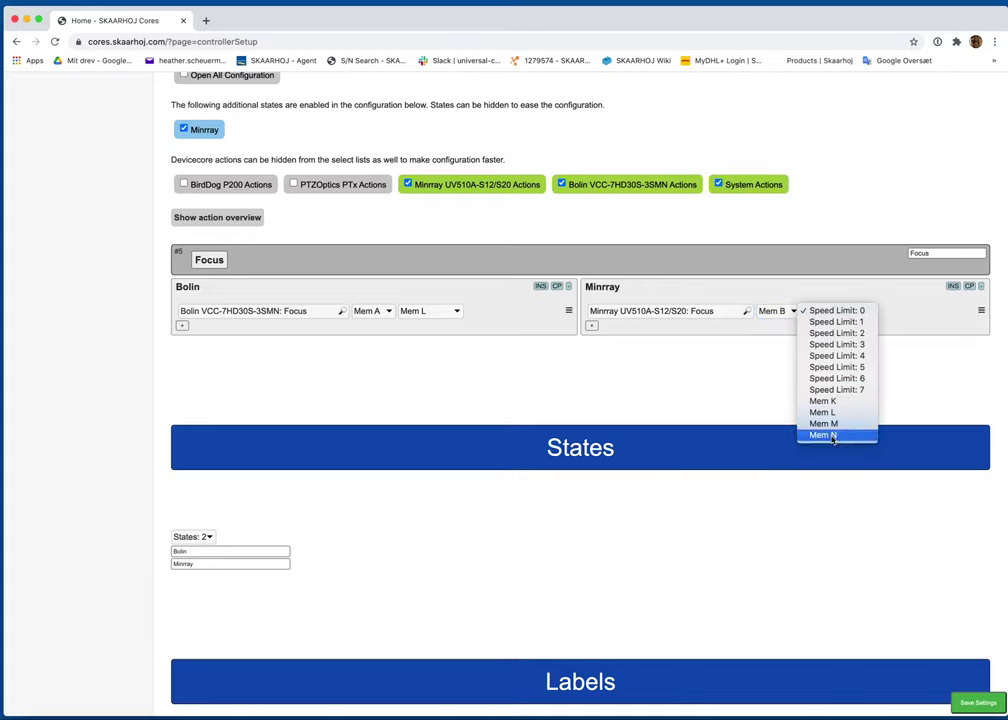
{"action": "left_click", "coordinate": [832, 436]}
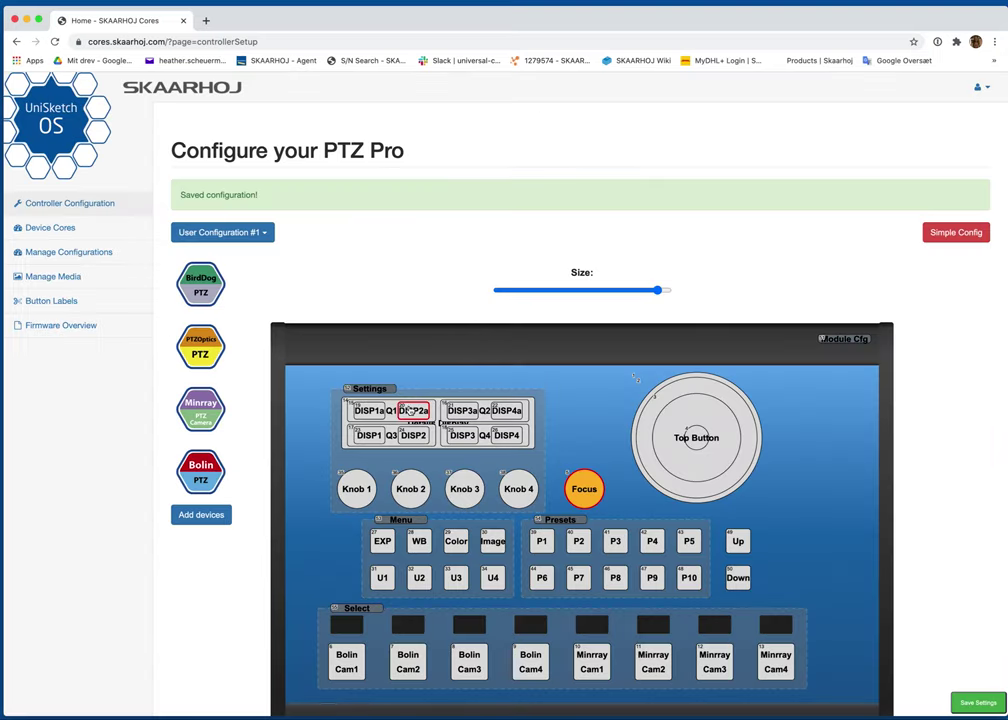
Select Knobs 1 through 4 and scroll through their action settings.
{"action": "scroll", "coordinate": [457, 324], "scroll_direction": "down", "scroll_amount": 2}
{"action": "left_click", "coordinate": [352, 396]}
{"action": "left_click", "coordinate": [412, 405], "text": "shift"}
{"action": "left_click", "coordinate": [464, 405], "text": "shift"}
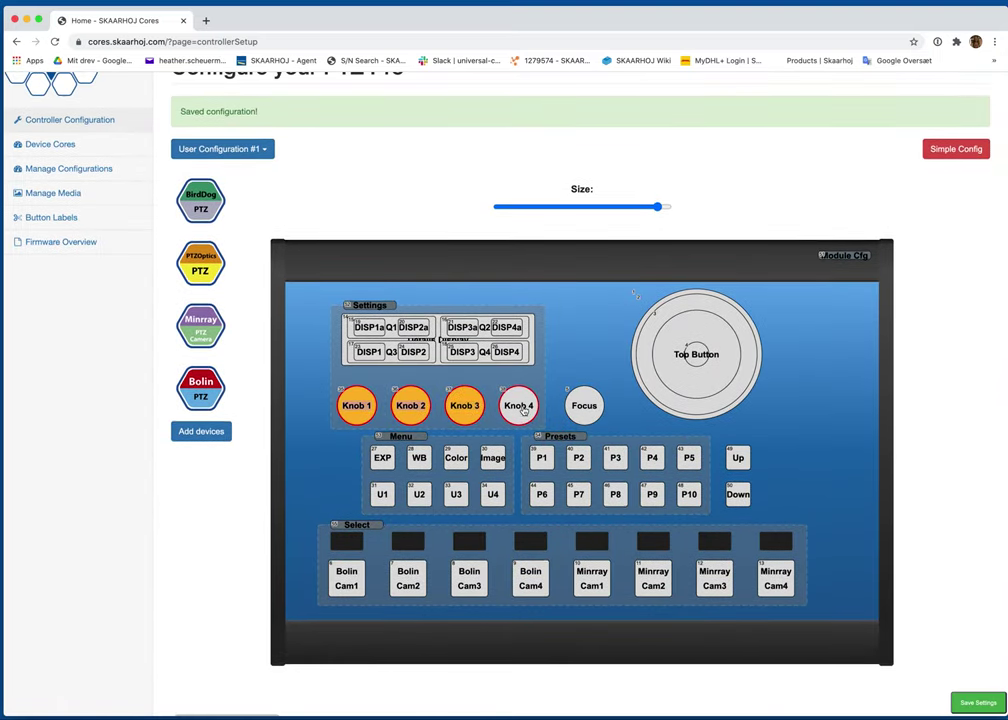
{"action": "left_click", "coordinate": [521, 407], "text": "shift"}
{"action": "scroll", "coordinate": [464, 400], "scroll_direction": "down", "scroll_amount": 10}
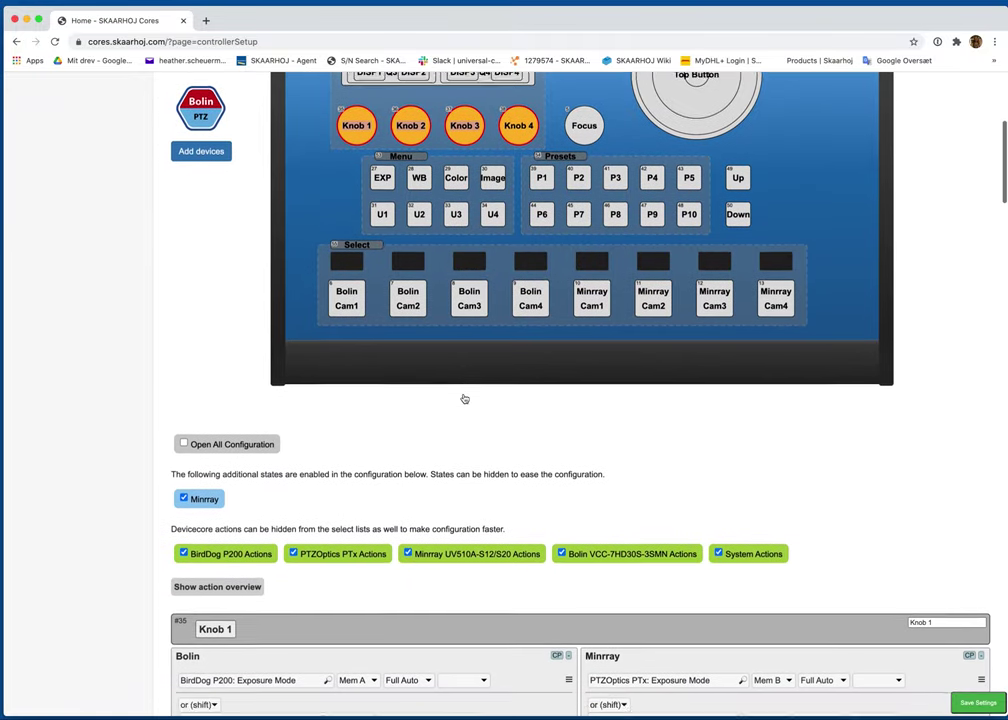
{"action": "scroll", "coordinate": [464, 398], "scroll_direction": "down", "scroll_amount": 4}
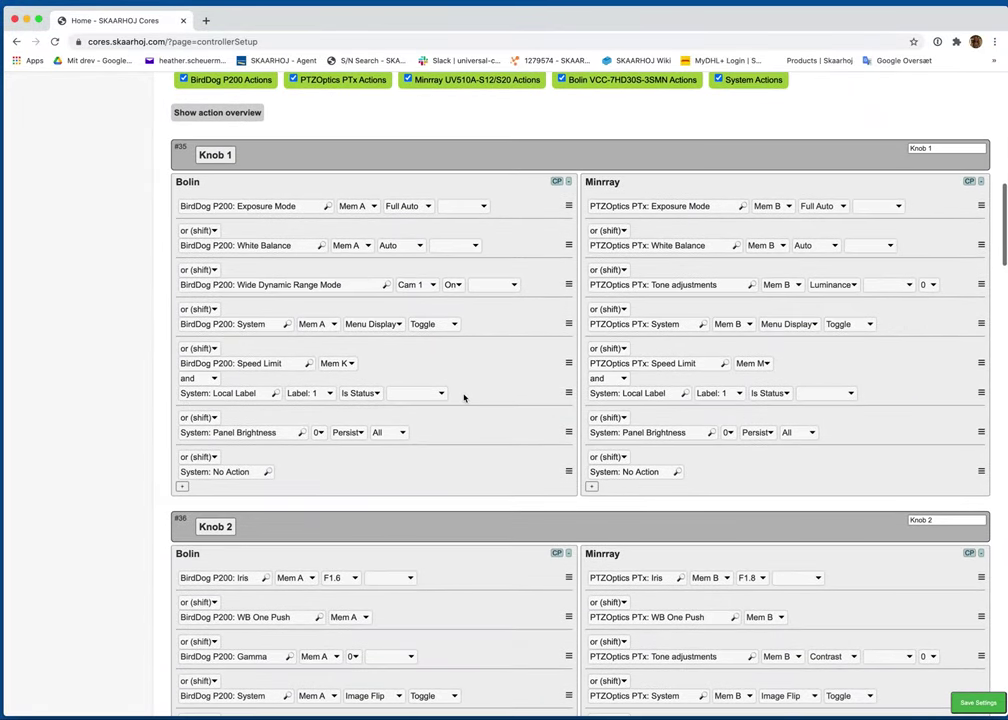
{"action": "scroll", "coordinate": [464, 397], "scroll_direction": "down", "scroll_amount": 6}
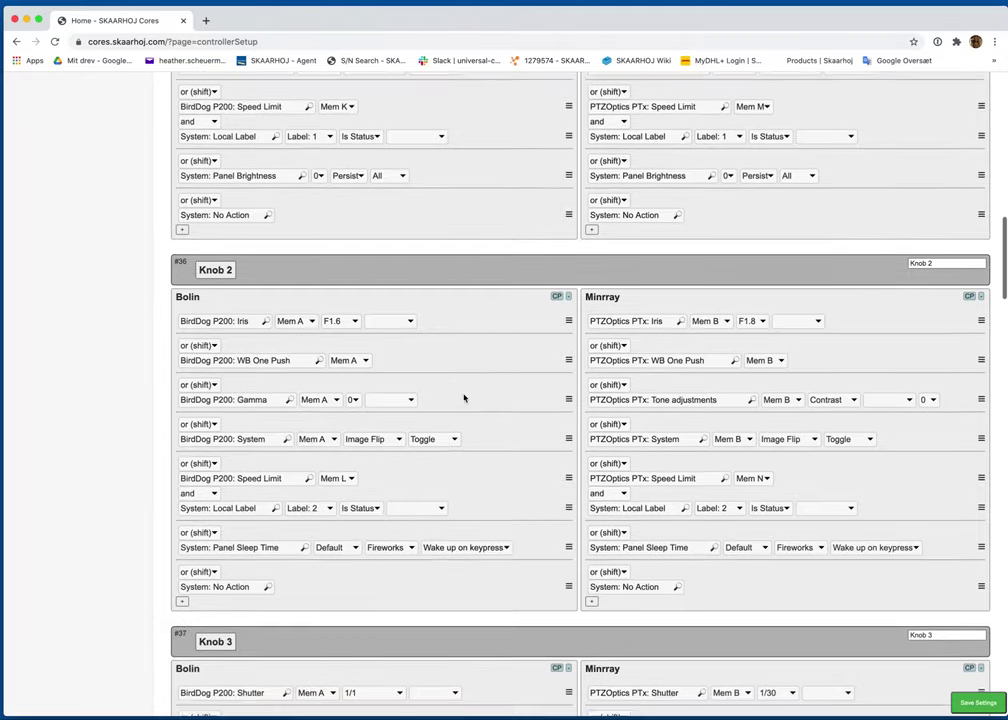
{"action": "scroll", "coordinate": [464, 397], "scroll_direction": "down", "scroll_amount": 9}
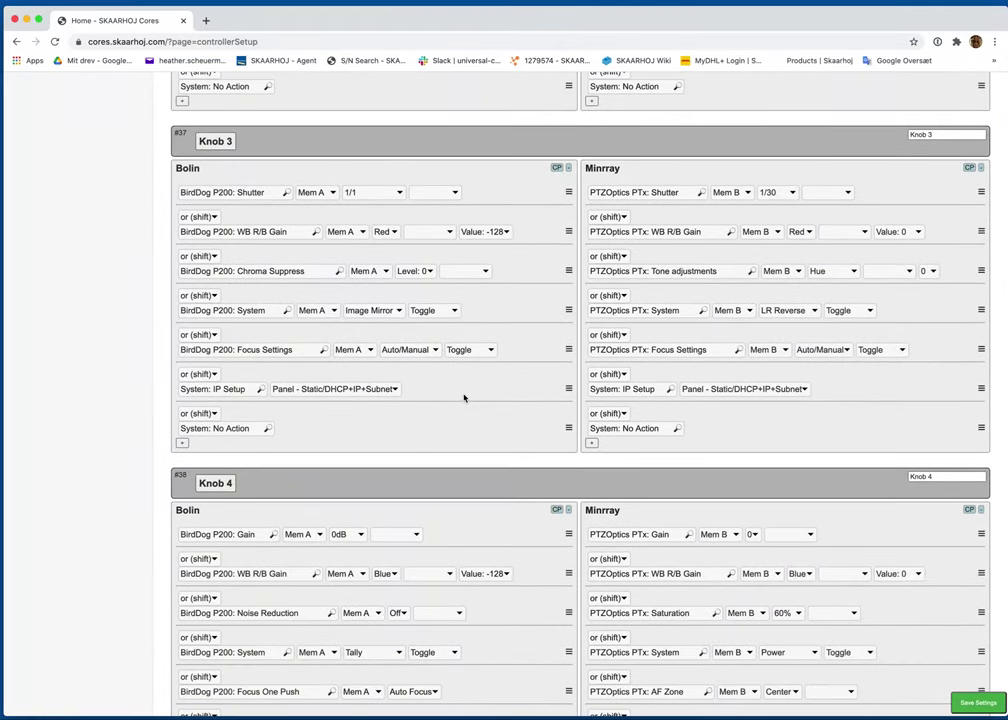
{"action": "scroll", "coordinate": [464, 398], "scroll_direction": "down", "scroll_amount": 7}
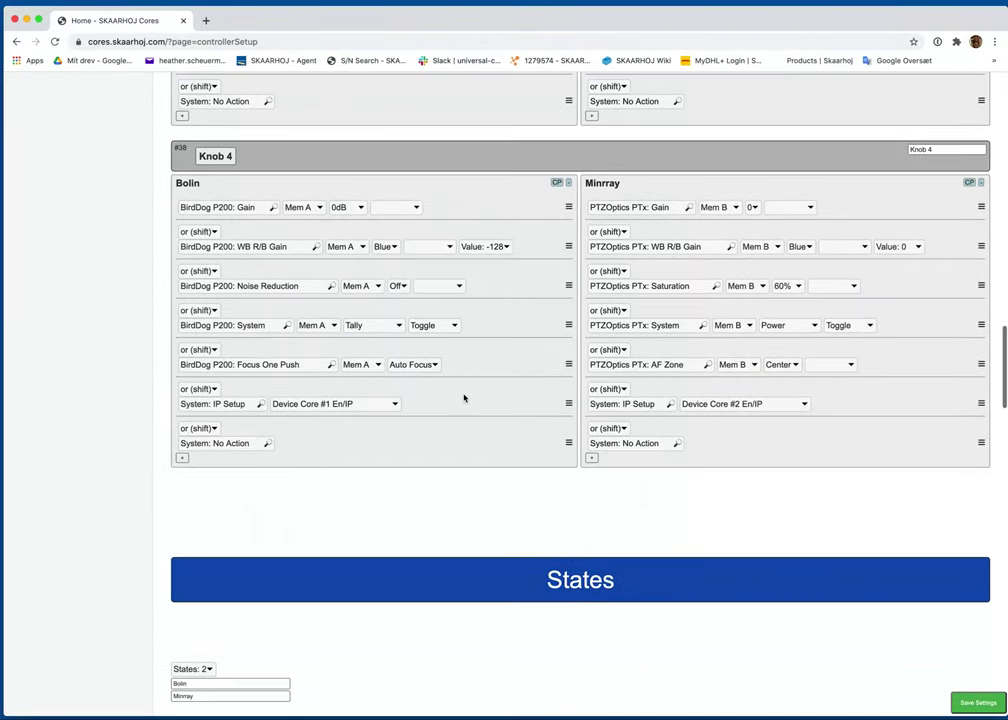
{"action": "scroll", "coordinate": [464, 397], "scroll_direction": "up", "scroll_amount": 20}
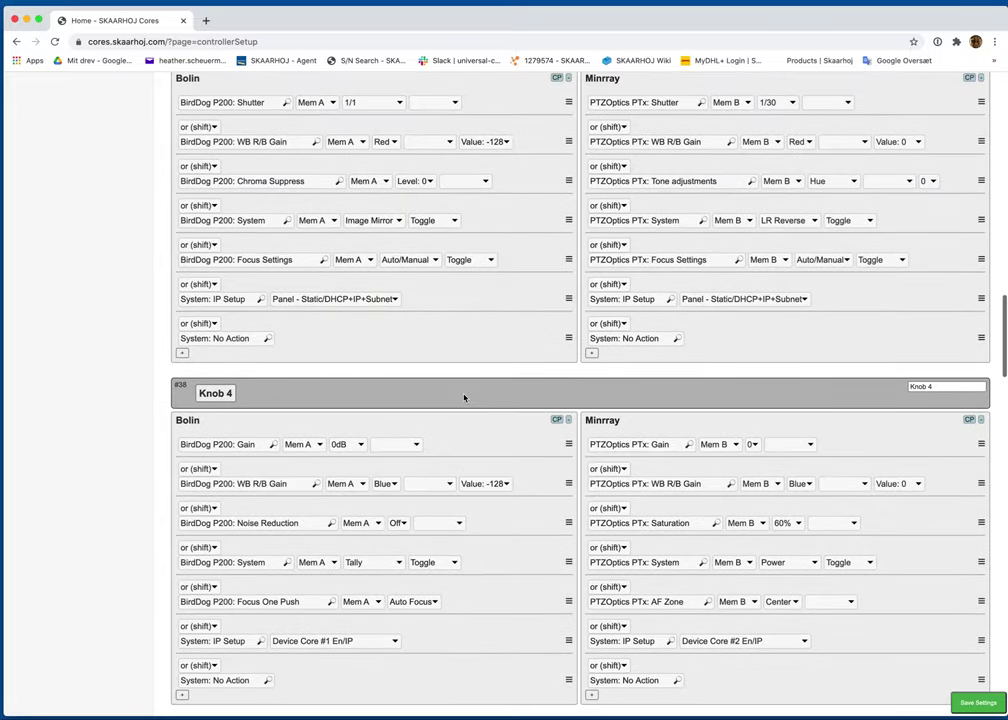
{"action": "scroll", "coordinate": [464, 397], "scroll_direction": "up", "scroll_amount": 2}
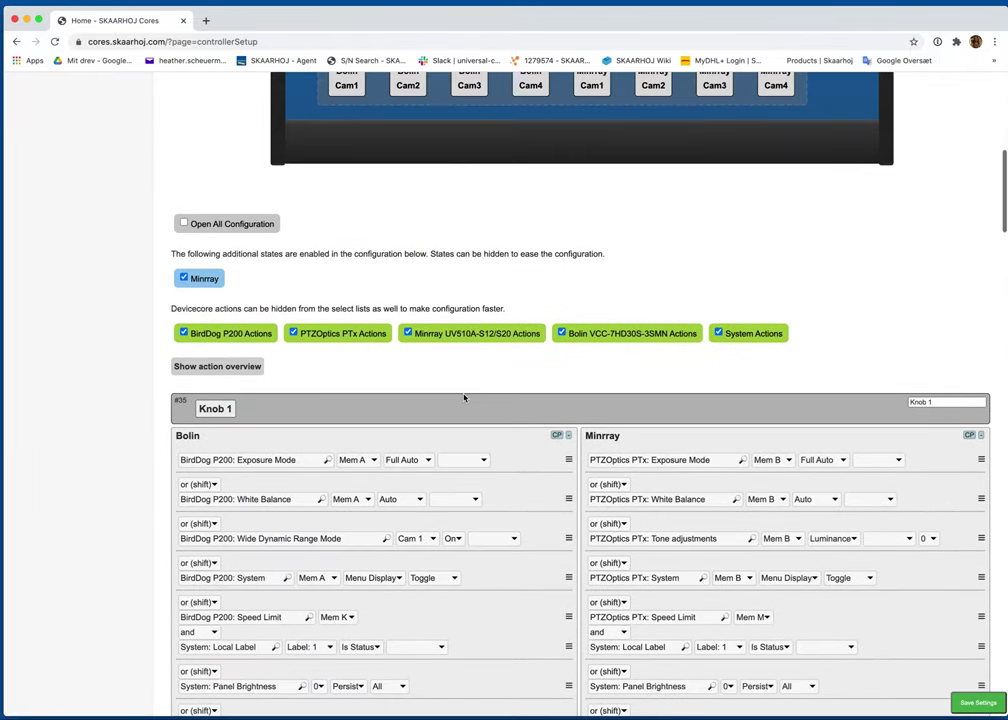
Uncheck BirdDog P200, PTZOptics PTx and Minrray UV510A-S12/S20 actions, then review the rows.
{"action": "left_click", "coordinate": [235, 341]}
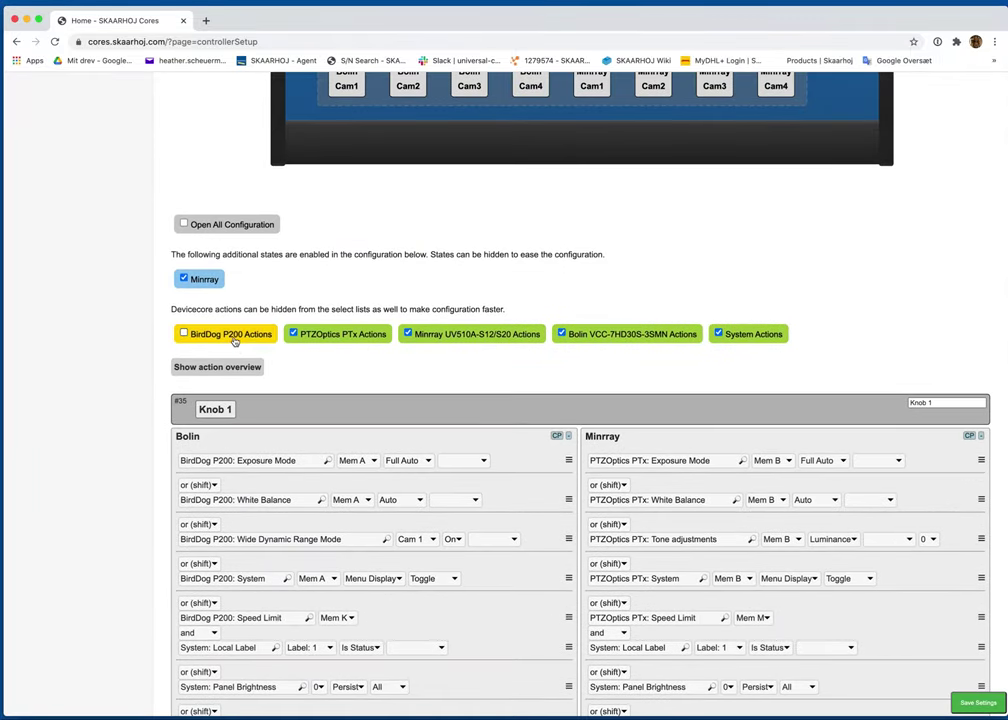
{"action": "left_click", "coordinate": [320, 341]}
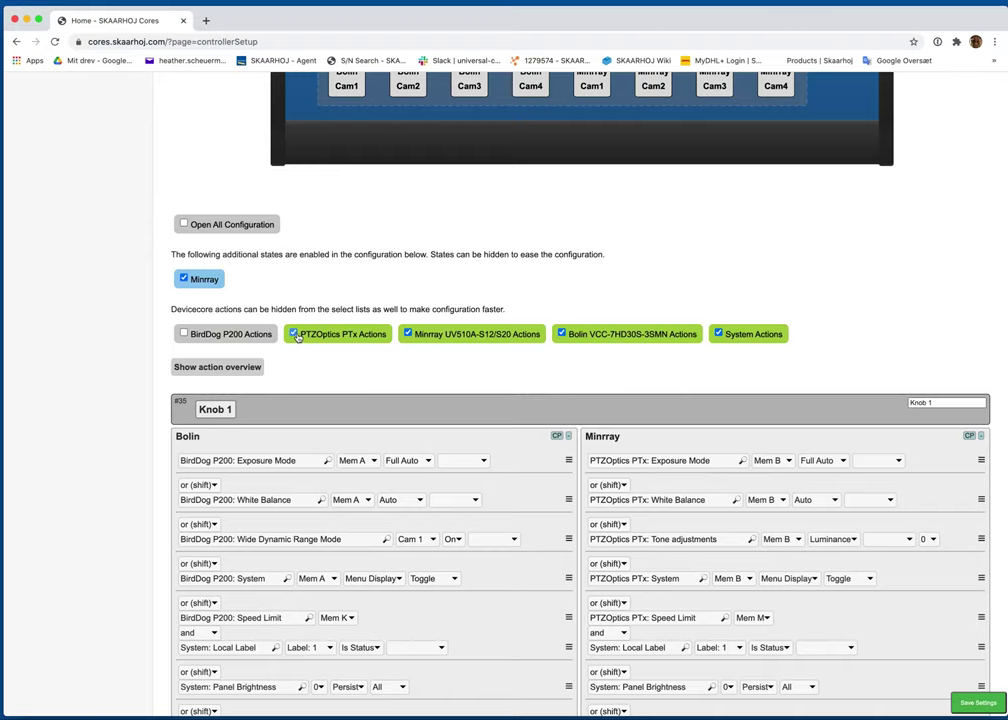
{"action": "left_click", "coordinate": [412, 337]}
{"action": "scroll", "coordinate": [431, 364], "scroll_direction": "down", "scroll_amount": 3}
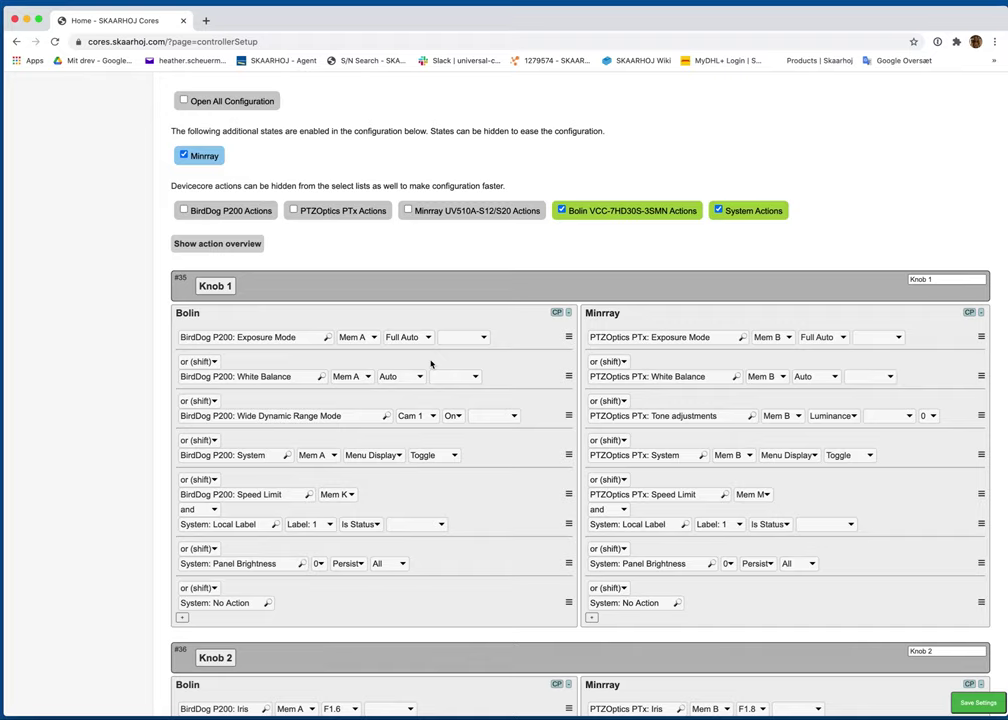
{"action": "scroll", "coordinate": [431, 364], "scroll_direction": "down", "scroll_amount": 3}
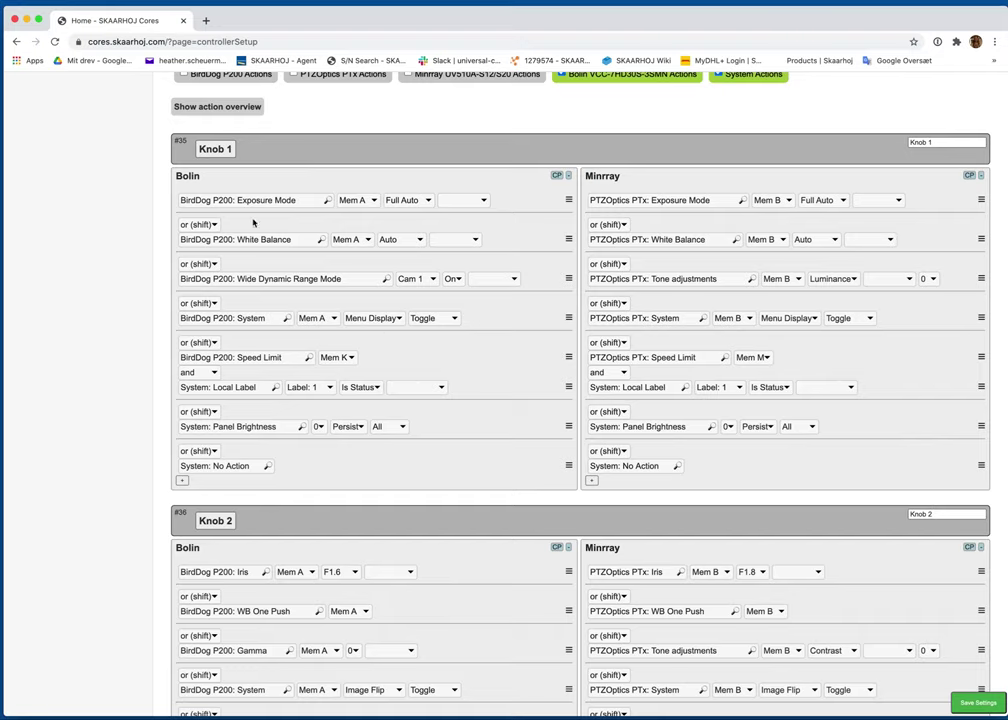
{"action": "scroll", "coordinate": [172, 199], "scroll_direction": "up", "scroll_amount": 1}
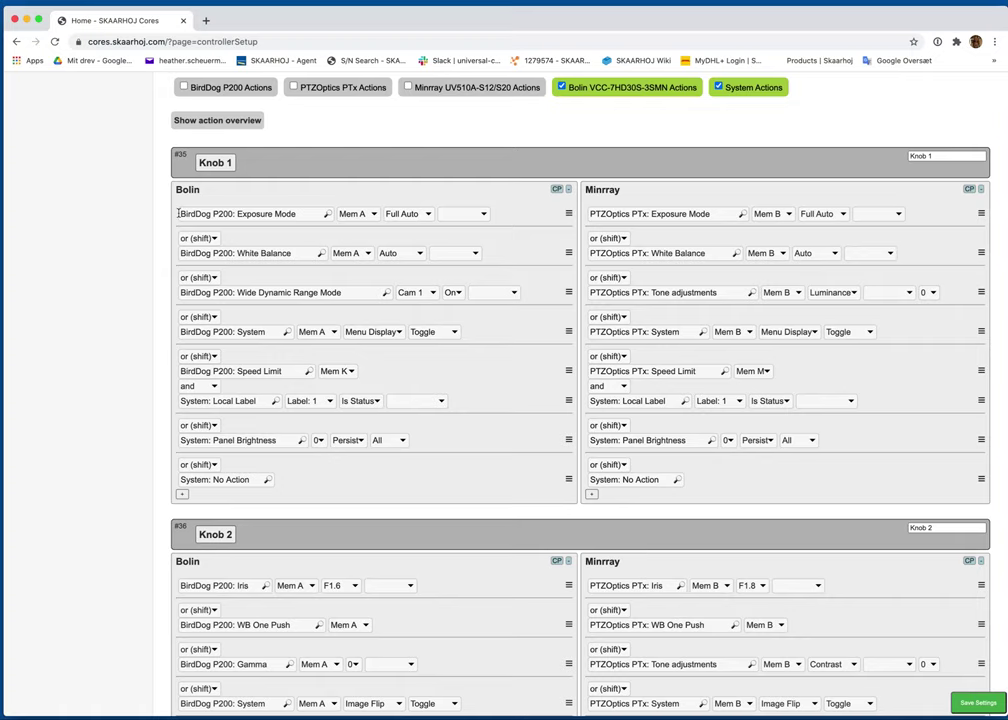
{"action": "scroll", "coordinate": [174, 210], "scroll_direction": "down", "scroll_amount": 3}
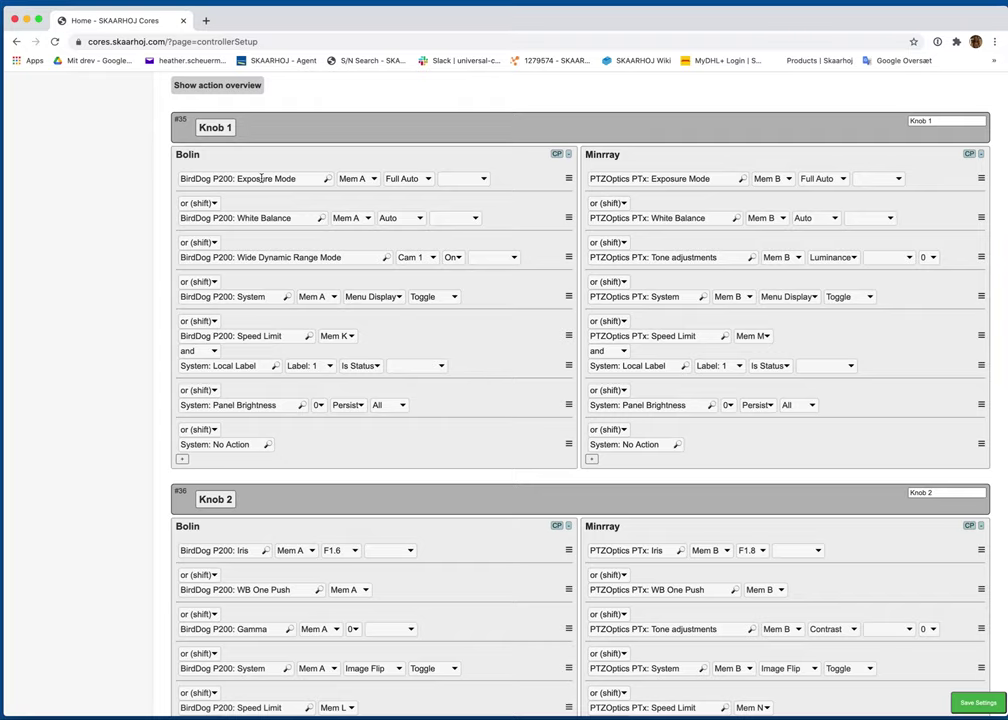
{"action": "scroll", "coordinate": [285, 180], "scroll_direction": "up", "scroll_amount": 1}
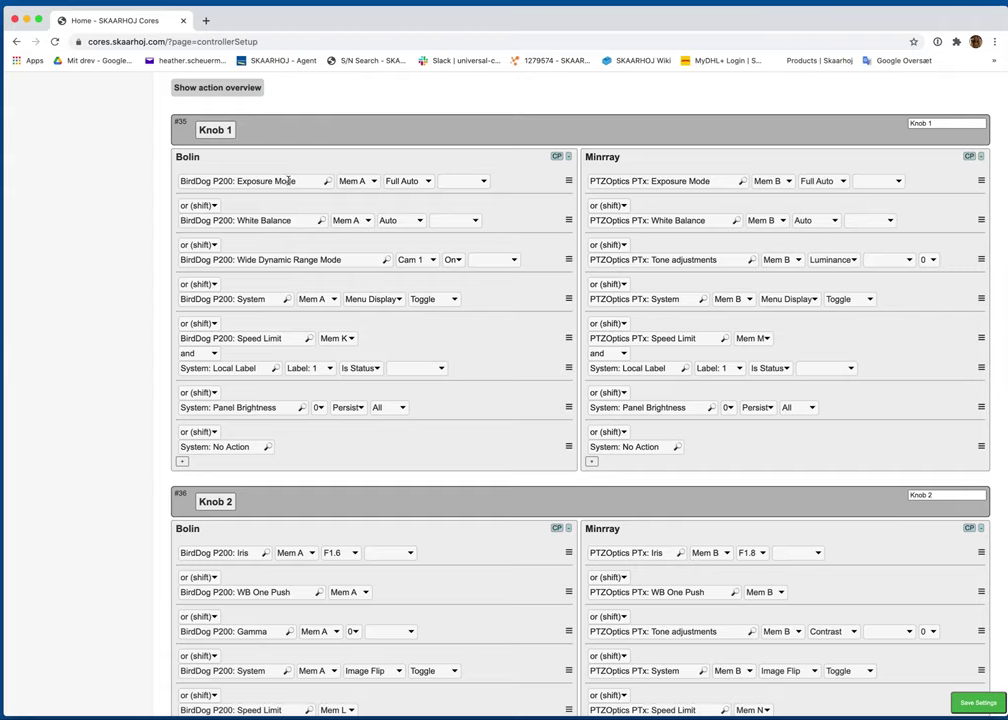
Set Knob 1's Bolin rows to Bolin VCC Exposure Mode and White Balance, both on Mem A.
{"action": "left_click", "coordinate": [296, 181]}
{"action": "type", "text": "exp"}
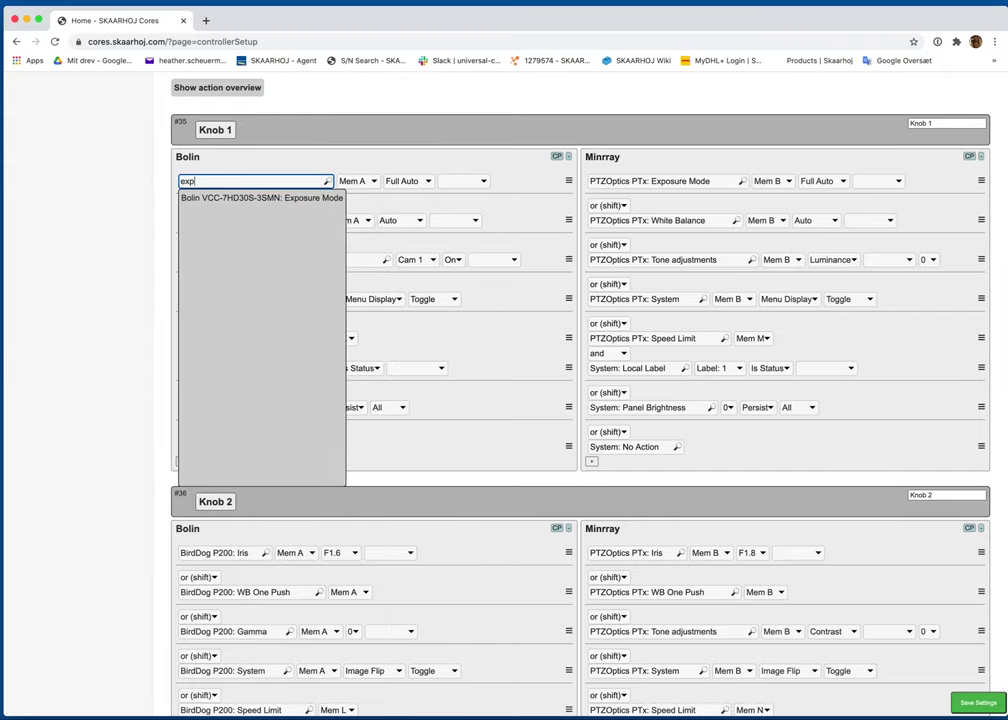
{"action": "left_click", "coordinate": [300, 198]}
{"action": "left_click", "coordinate": [410, 182]}
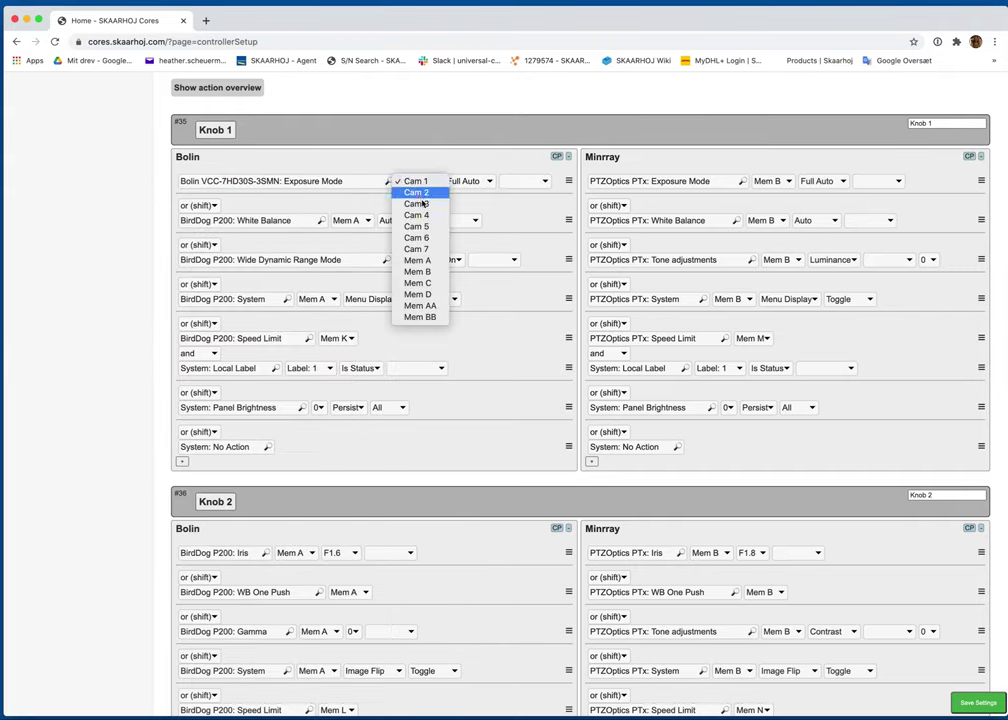
{"action": "left_click", "coordinate": [419, 262]}
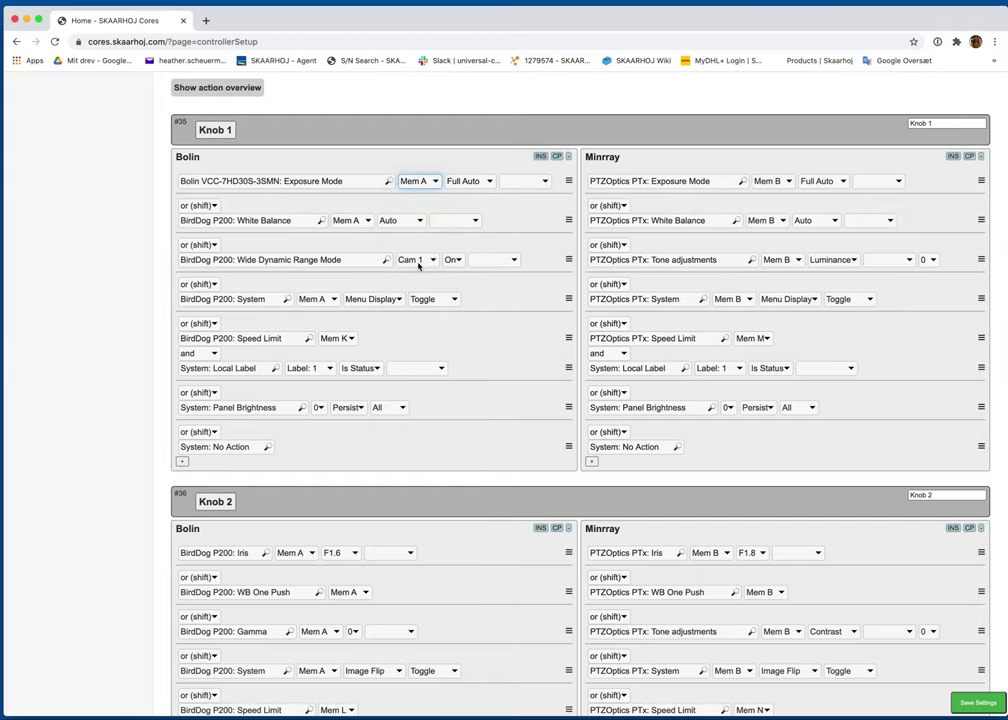
{"action": "left_click", "coordinate": [295, 220]}
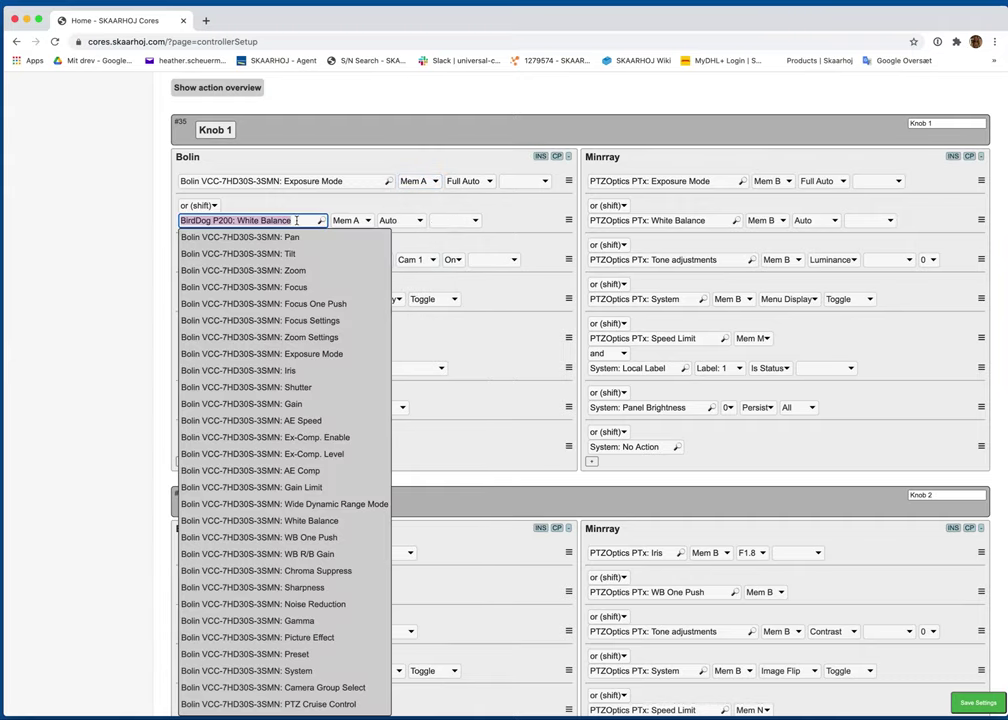
{"action": "type", "text": "white"}
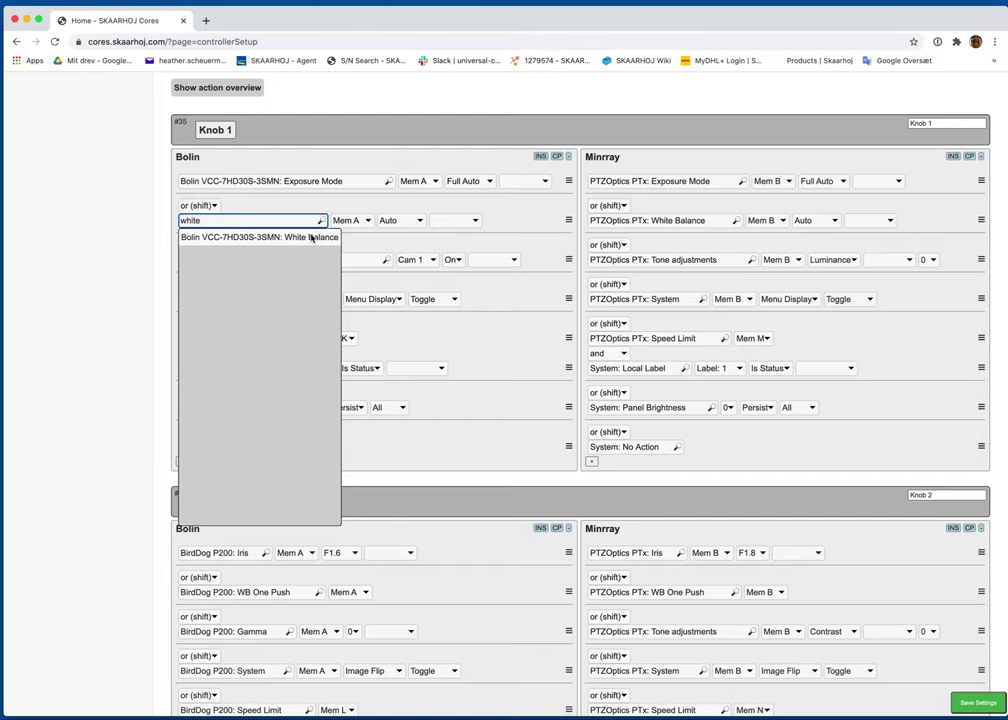
{"action": "left_click", "coordinate": [312, 237]}
{"action": "left_click", "coordinate": [405, 220]}
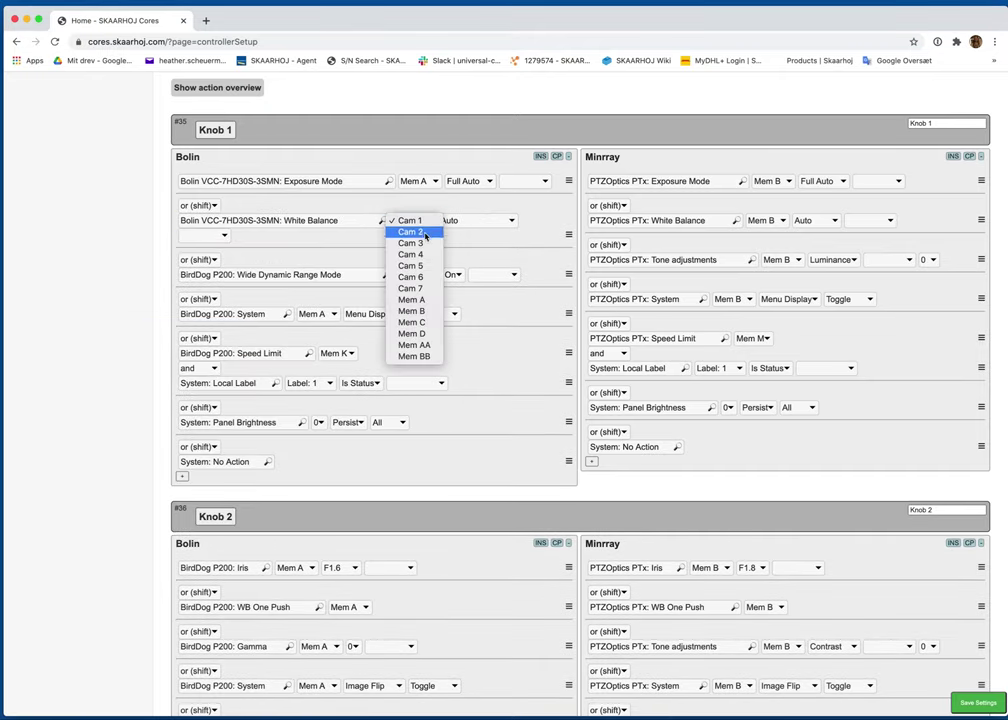
{"action": "left_click", "coordinate": [409, 300]}
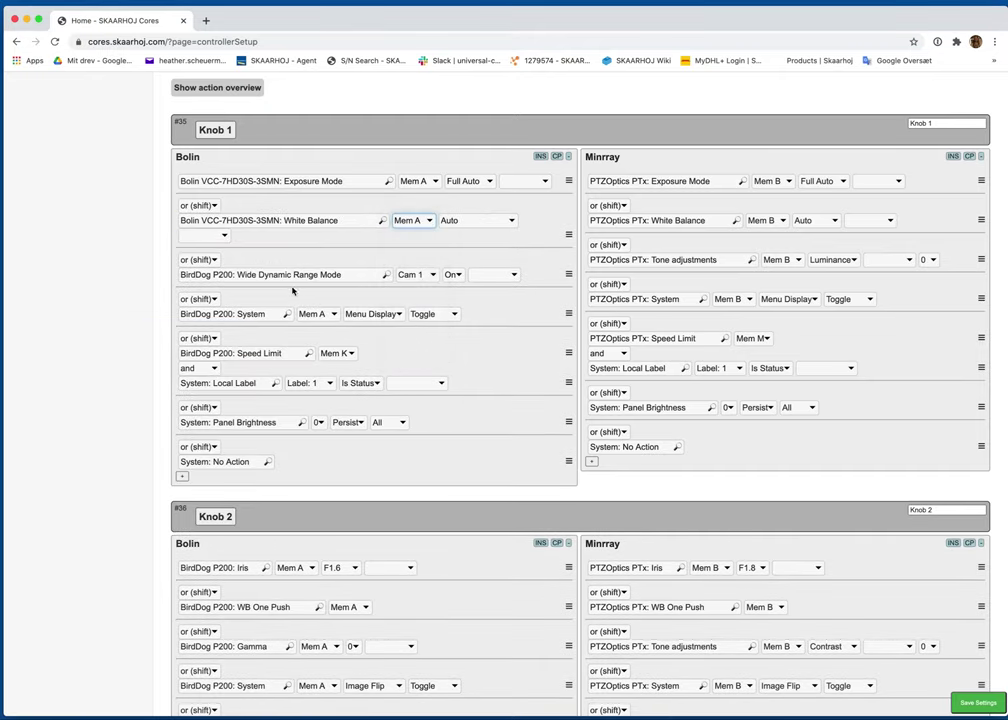
Set Bolin VCC Wide Dynamic Range Mode on Mem A and System on Mem A controlling Menu Display.
{"action": "left_click", "coordinate": [354, 274]}
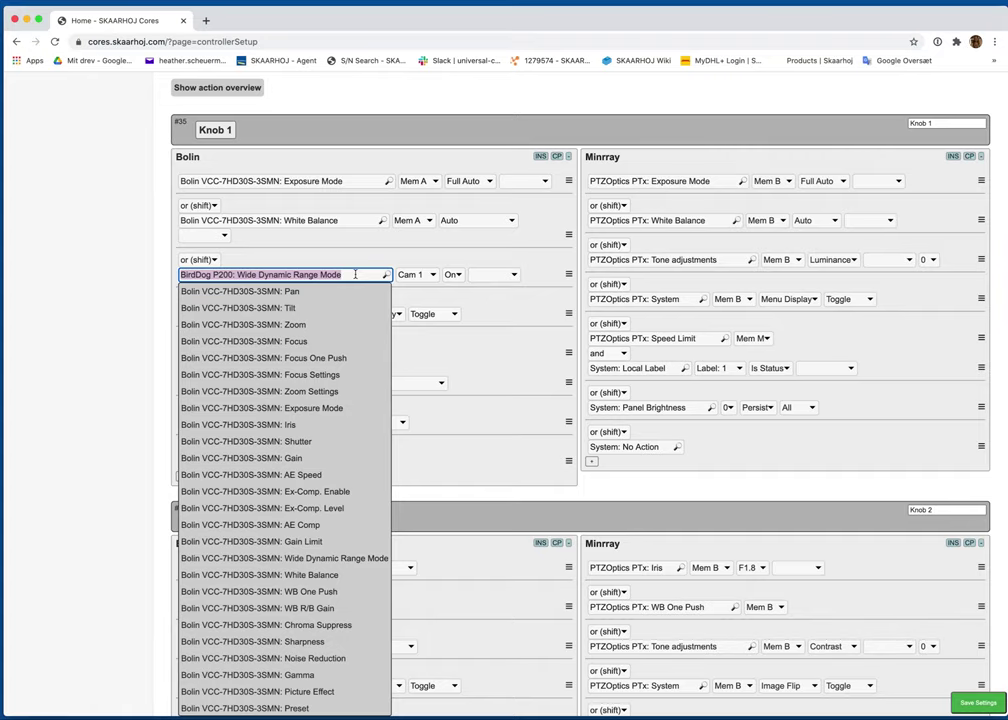
{"action": "left_click", "coordinate": [293, 558]}
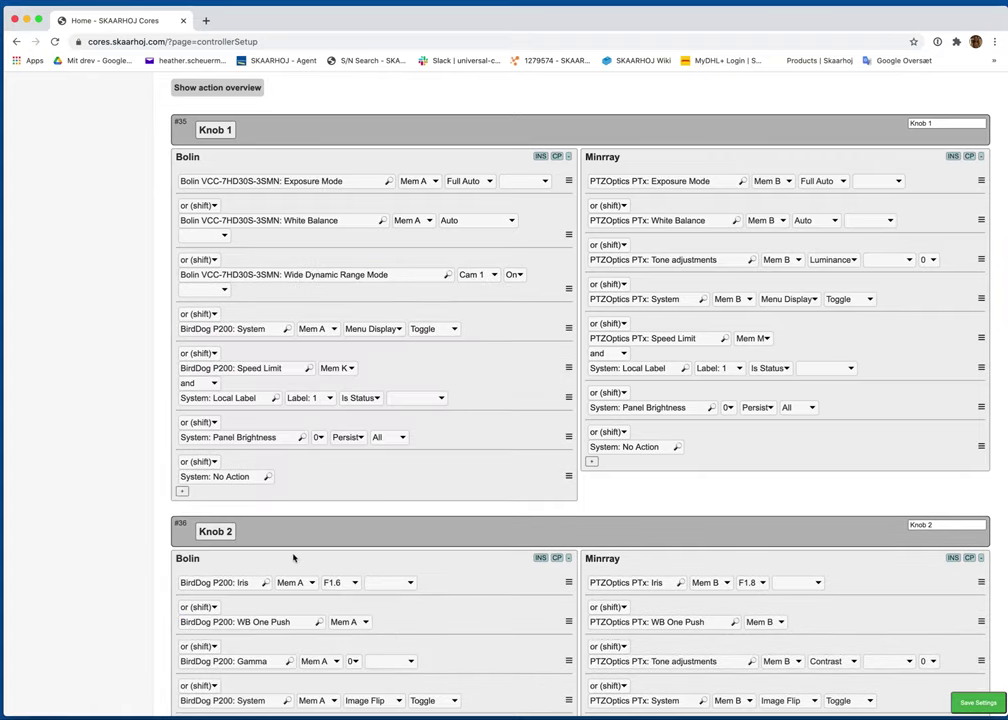
{"action": "left_click", "coordinate": [490, 278]}
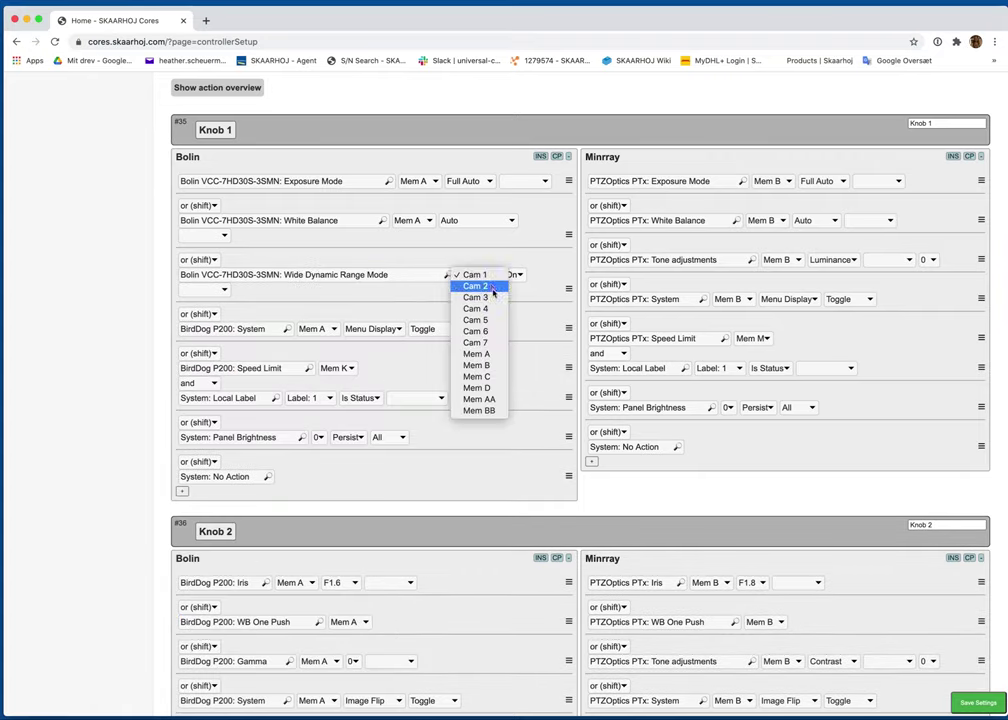
{"action": "left_click", "coordinate": [494, 356]}
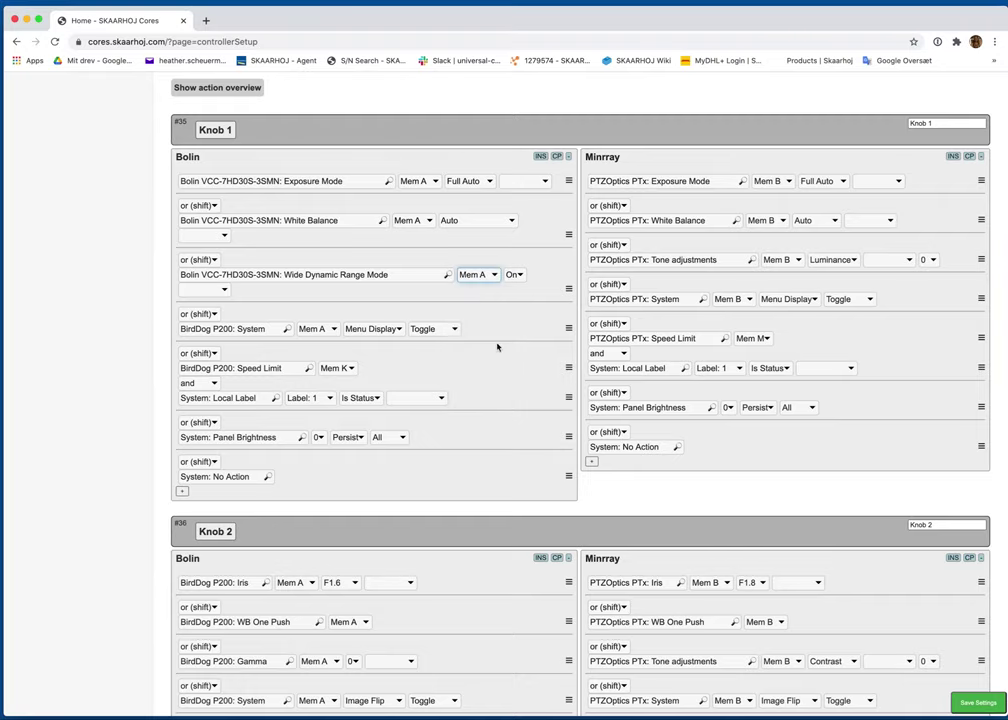
{"action": "left_click", "coordinate": [273, 329]}
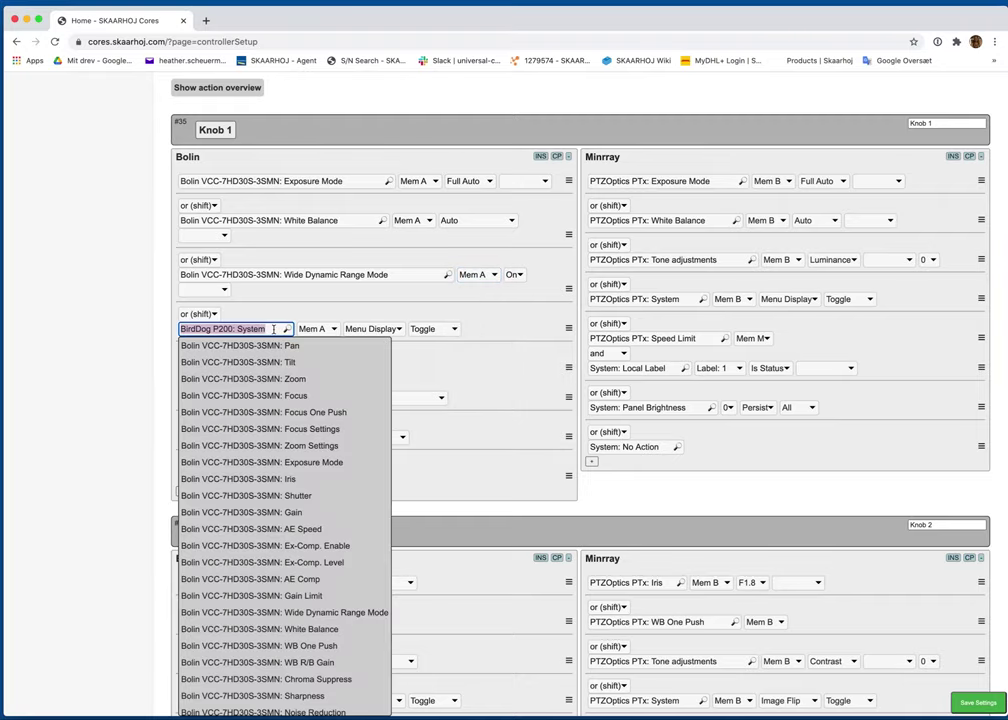
{"action": "type", "text": "sys"}
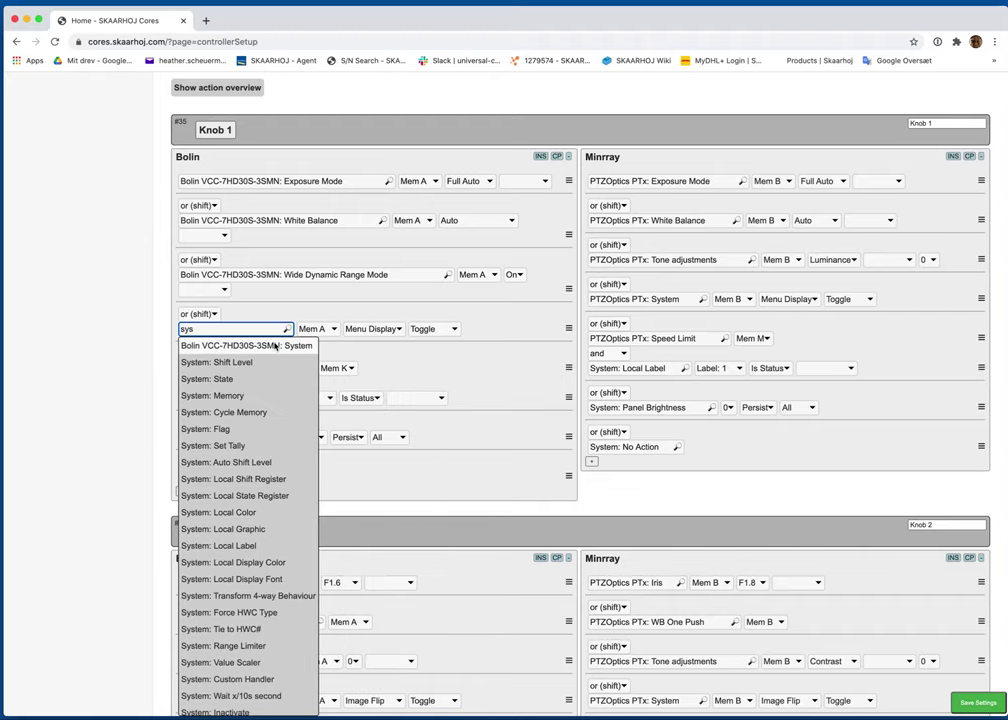
{"action": "left_click", "coordinate": [255, 345]}
{"action": "left_click", "coordinate": [376, 328]}
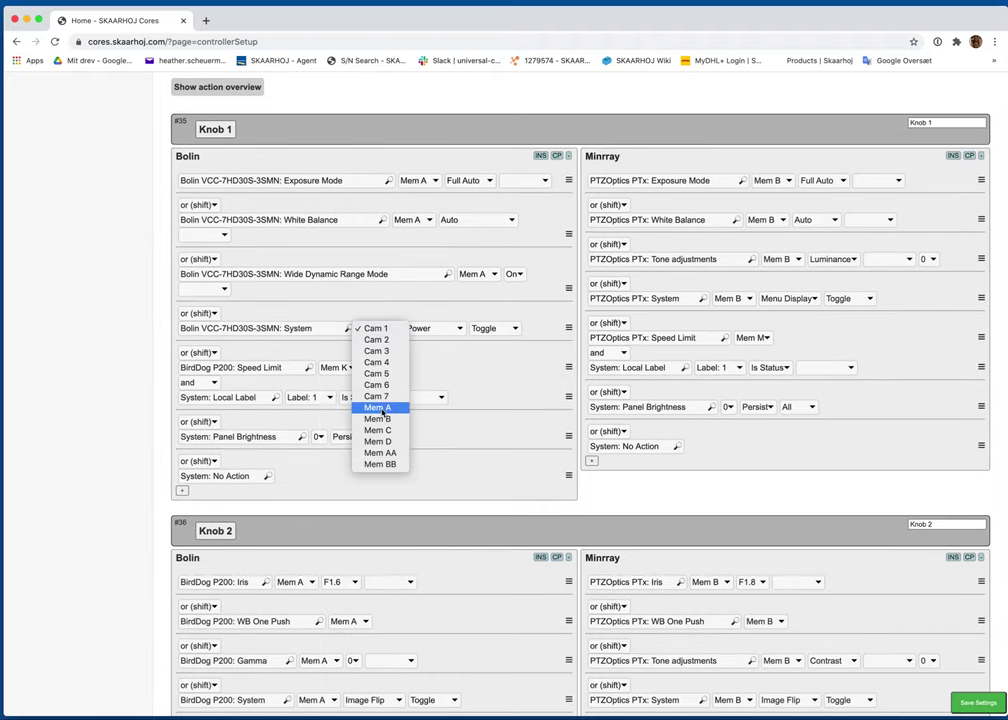
{"action": "left_click", "coordinate": [378, 407]}
{"action": "left_click", "coordinate": [453, 330]}
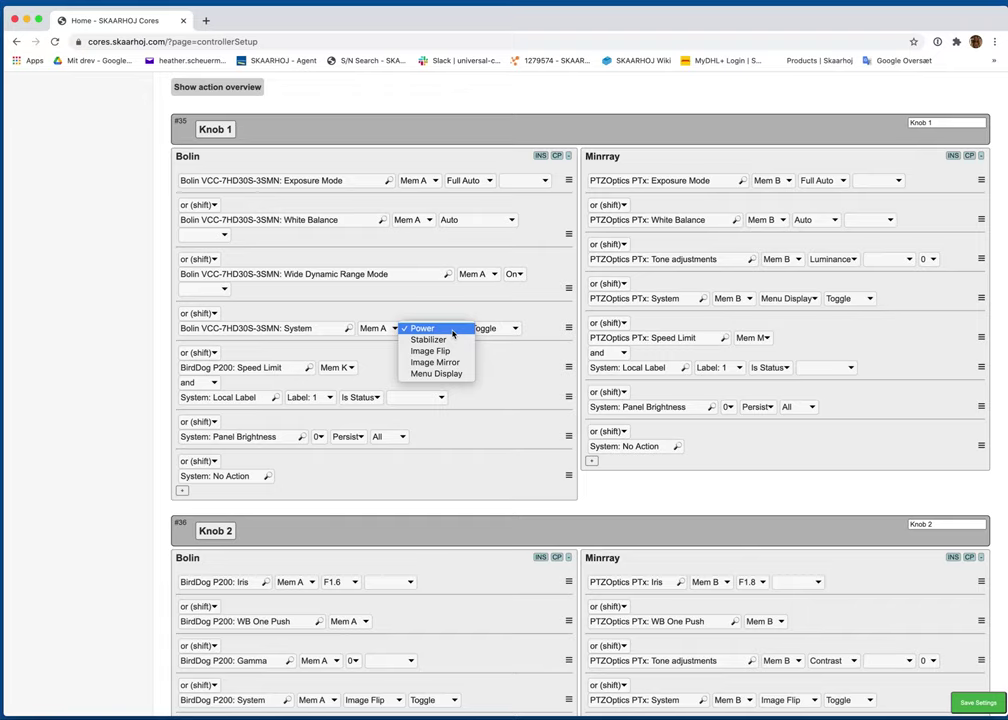
{"action": "left_click", "coordinate": [460, 374]}
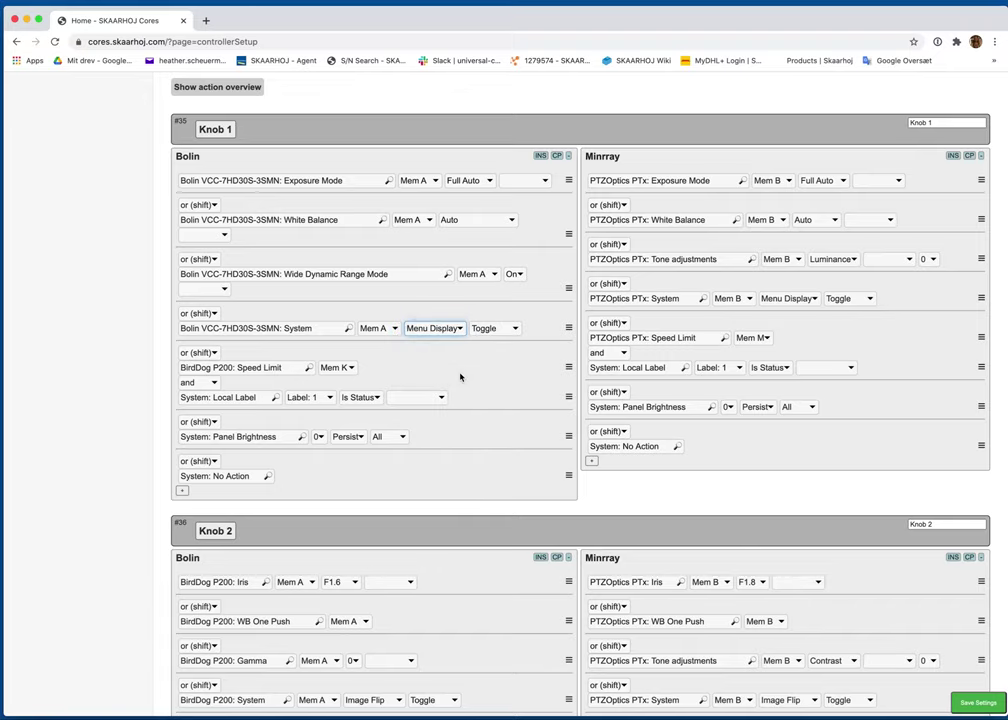
Assign Bolin VCC Speed Limit to the speed limit row and save the configuration.
{"action": "left_click", "coordinate": [245, 368]}
{"action": "type", "text": "spee"}
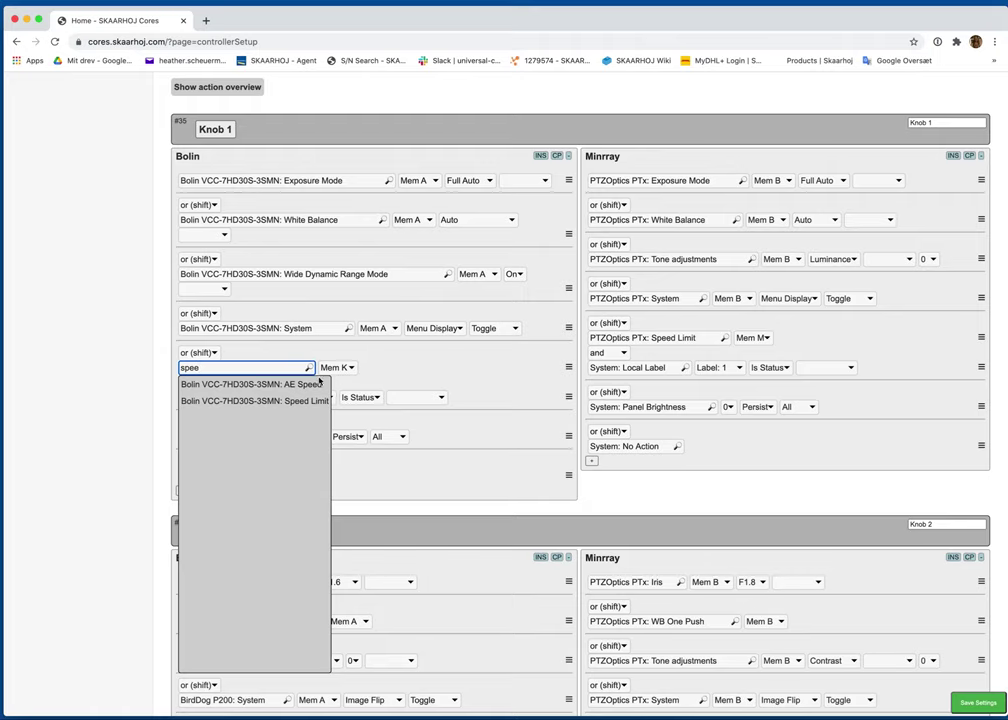
{"action": "left_click", "coordinate": [286, 401]}
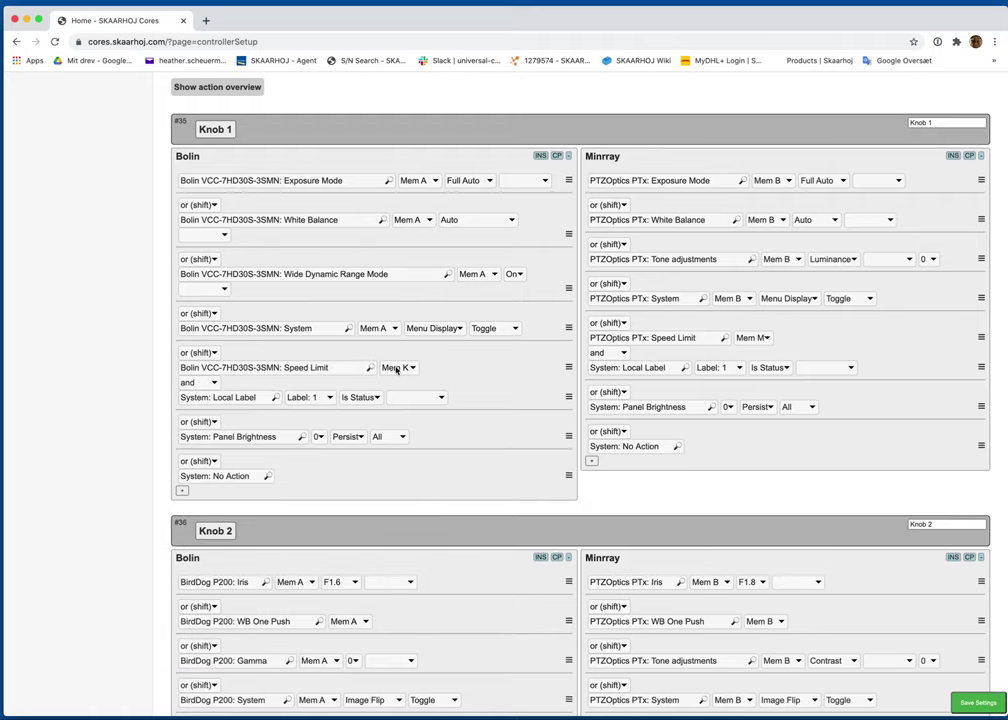
{"action": "scroll", "coordinate": [412, 369], "scroll_direction": "down", "scroll_amount": 1}
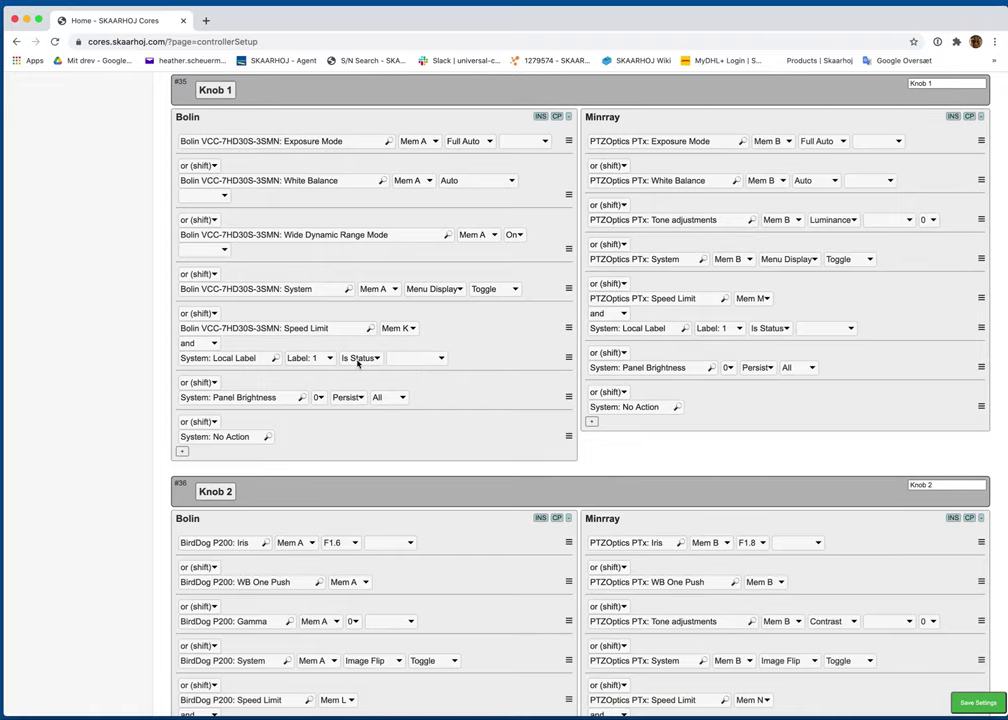
{"action": "scroll", "coordinate": [358, 364], "scroll_direction": "down", "scroll_amount": 1}
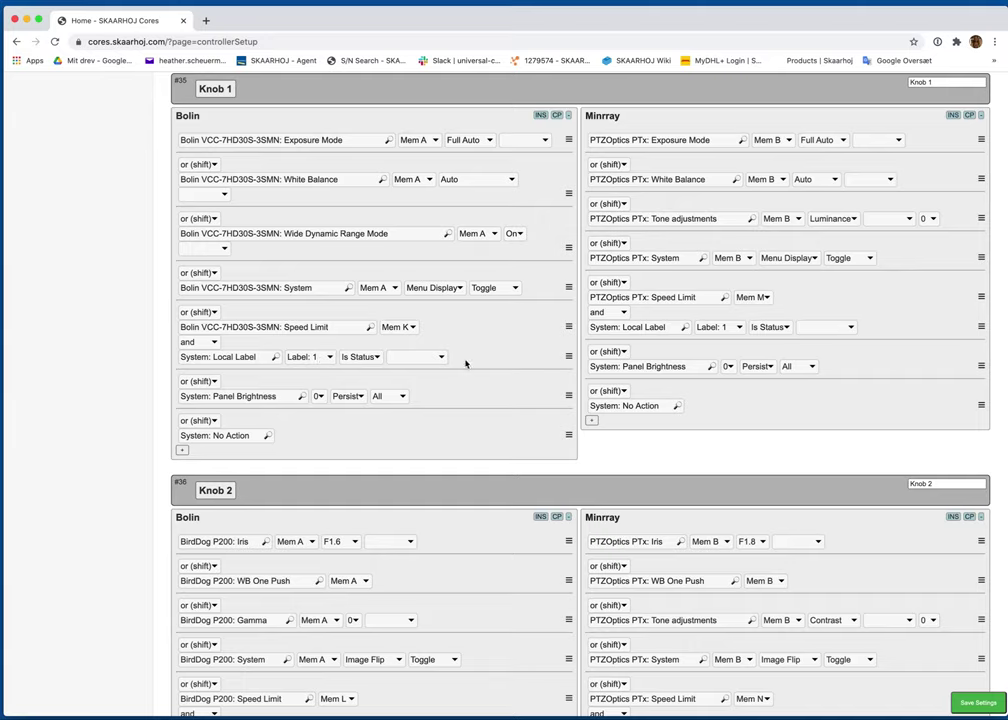
{"action": "scroll", "coordinate": [465, 364], "scroll_direction": "down", "scroll_amount": 1}
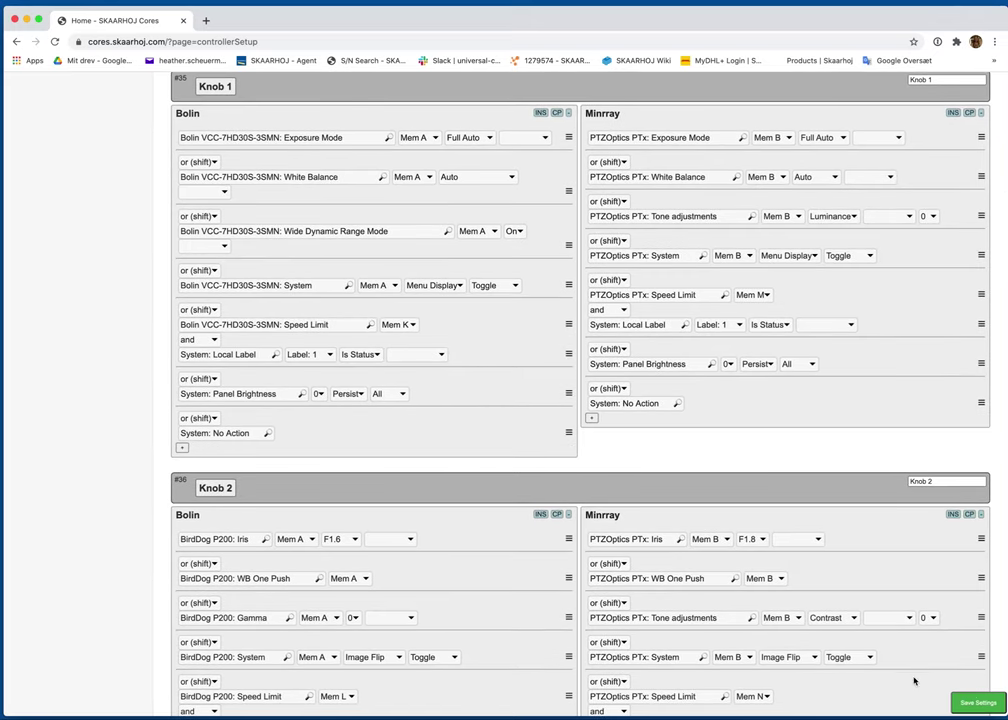
{"action": "left_click", "coordinate": [976, 702]}
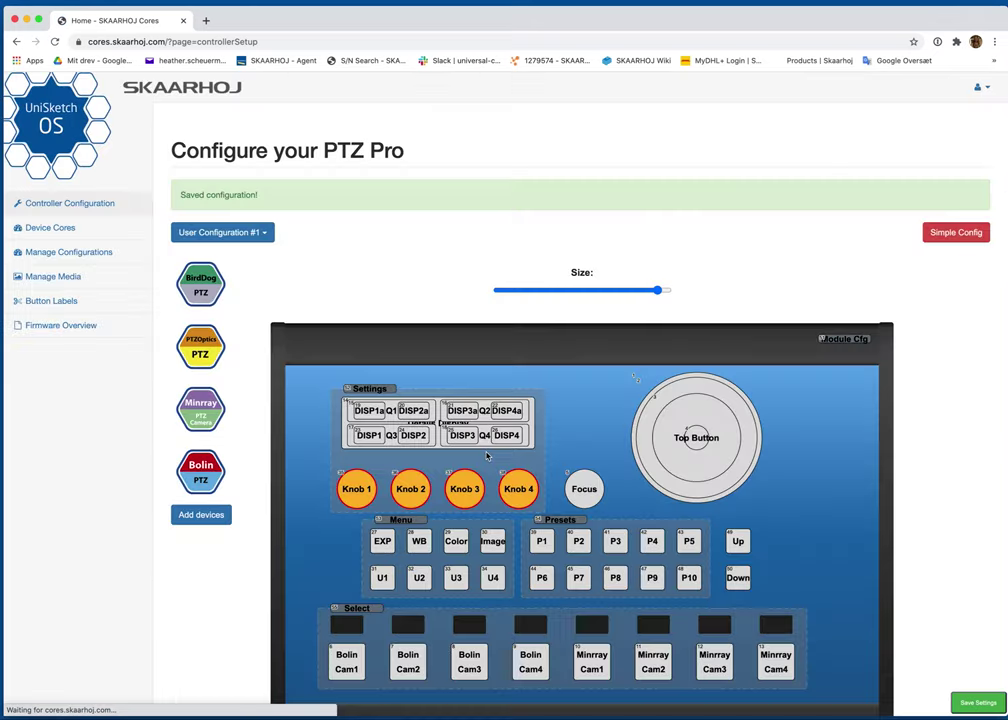
Hide the BirdDog P200 and PTZOptics PTx actions from the action choices.
{"action": "scroll", "coordinate": [486, 455], "scroll_direction": "down", "scroll_amount": 5}
{"action": "scroll", "coordinate": [486, 455], "scroll_direction": "down", "scroll_amount": 3}
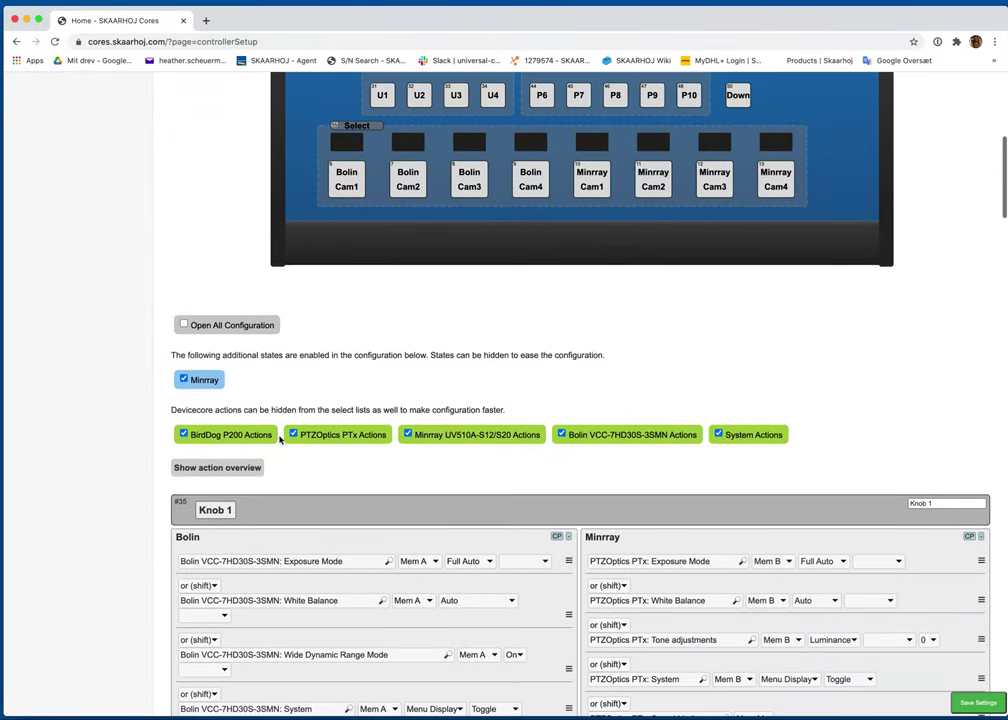
{"action": "left_click", "coordinate": [218, 435]}
{"action": "left_click", "coordinate": [358, 435]}
{"action": "scroll", "coordinate": [503, 438], "scroll_direction": "down", "scroll_amount": 14}
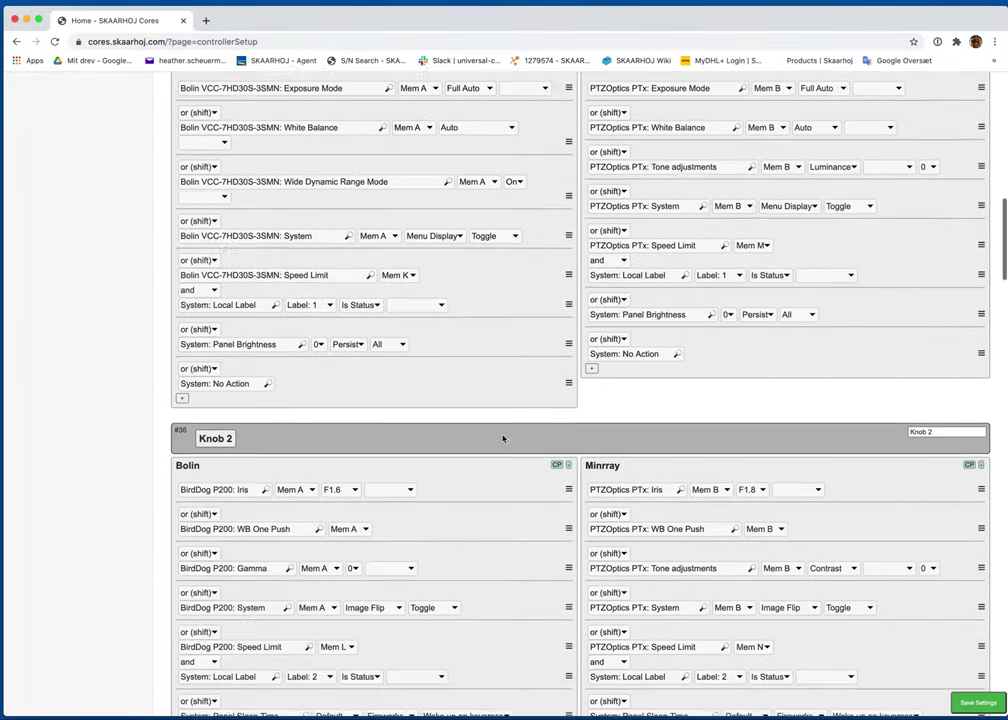
{"action": "scroll", "coordinate": [503, 438], "scroll_direction": "down", "scroll_amount": 2}
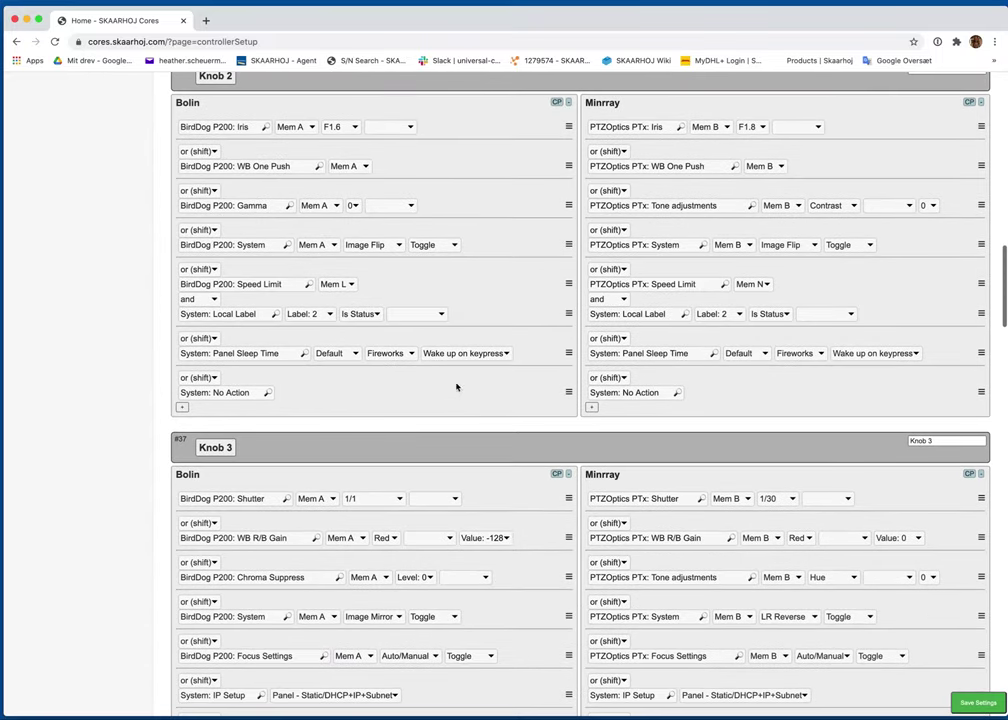
Replace Knob 2's Iris and WB One Push rows with Bolin VCC-7HD30S-3SMN actions on Mem A.
{"action": "left_click", "coordinate": [207, 127]}
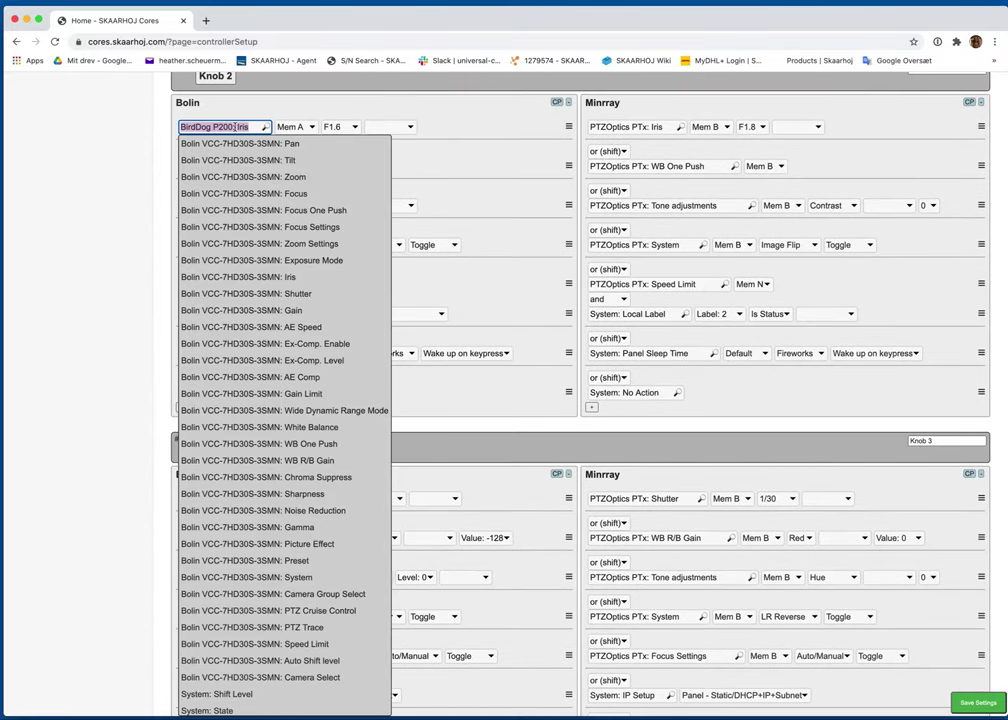
{"action": "type", "text": "ir"}
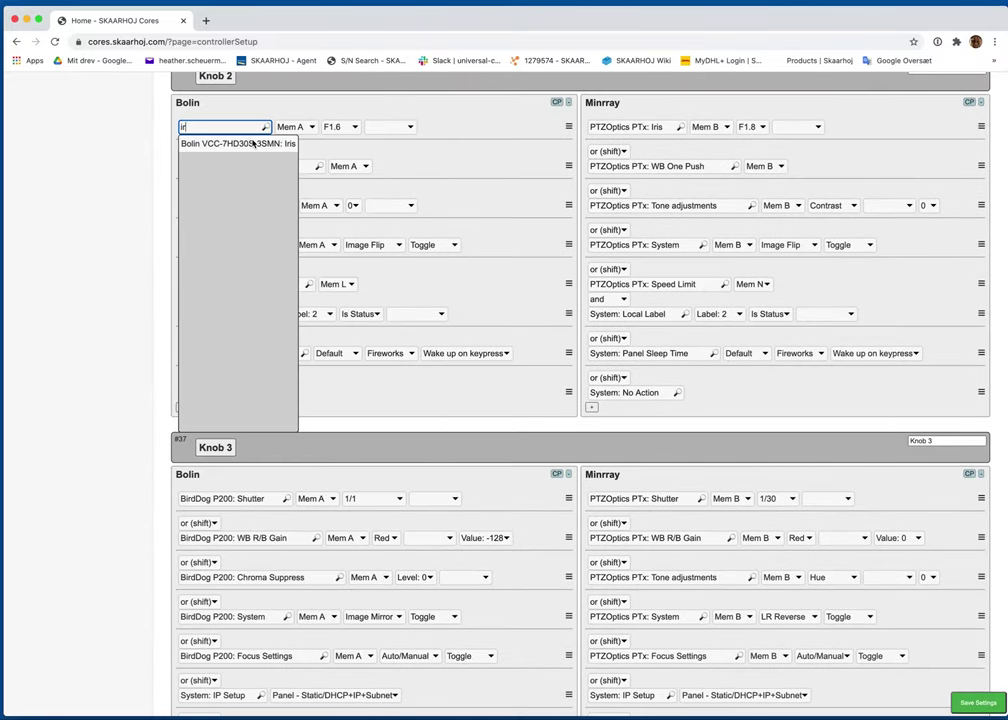
{"action": "left_click", "coordinate": [238, 143]}
{"action": "left_click", "coordinate": [345, 127]}
{"action": "left_click", "coordinate": [371, 207]}
{"action": "left_click", "coordinate": [249, 166]}
{"action": "type", "text": "one"}
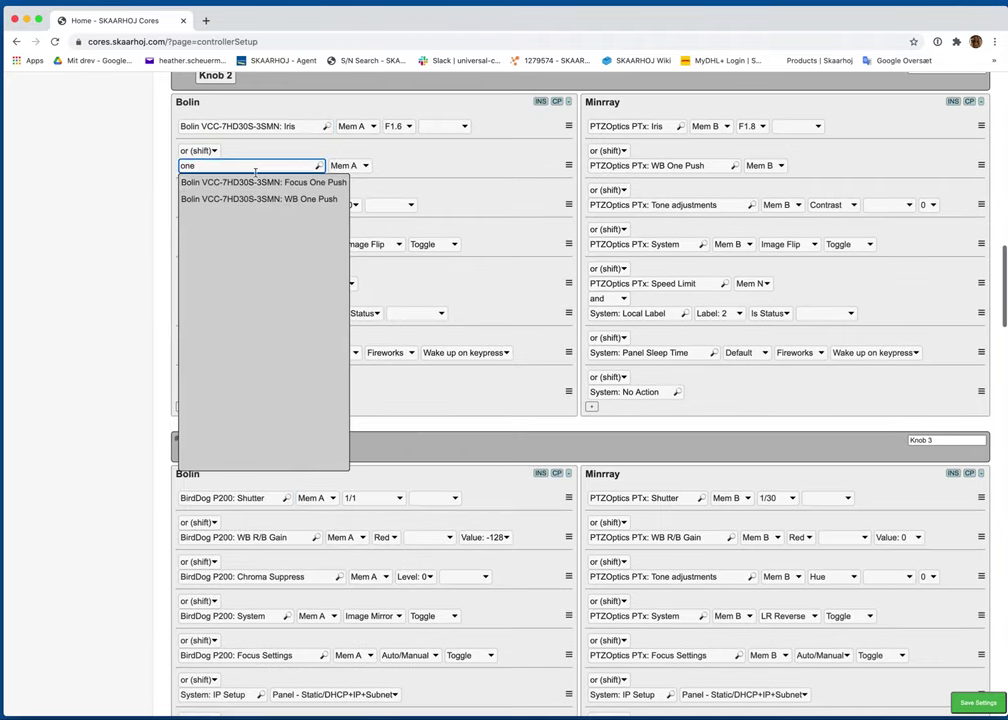
{"action": "left_click", "coordinate": [236, 198]}
{"action": "left_click", "coordinate": [412, 165]}
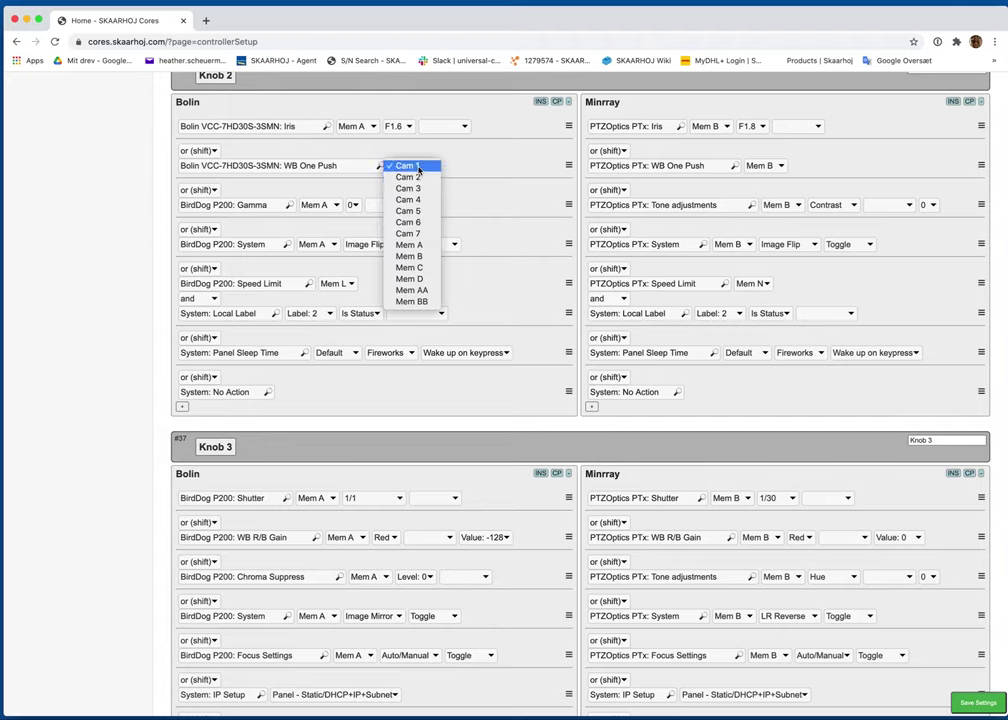
{"action": "left_click", "coordinate": [424, 246]}
Swap Knob 2's Gamma row to the Bolin Gamma action on Mem A.
{"action": "left_click", "coordinate": [235, 204]}
{"action": "type", "text": "ga"}
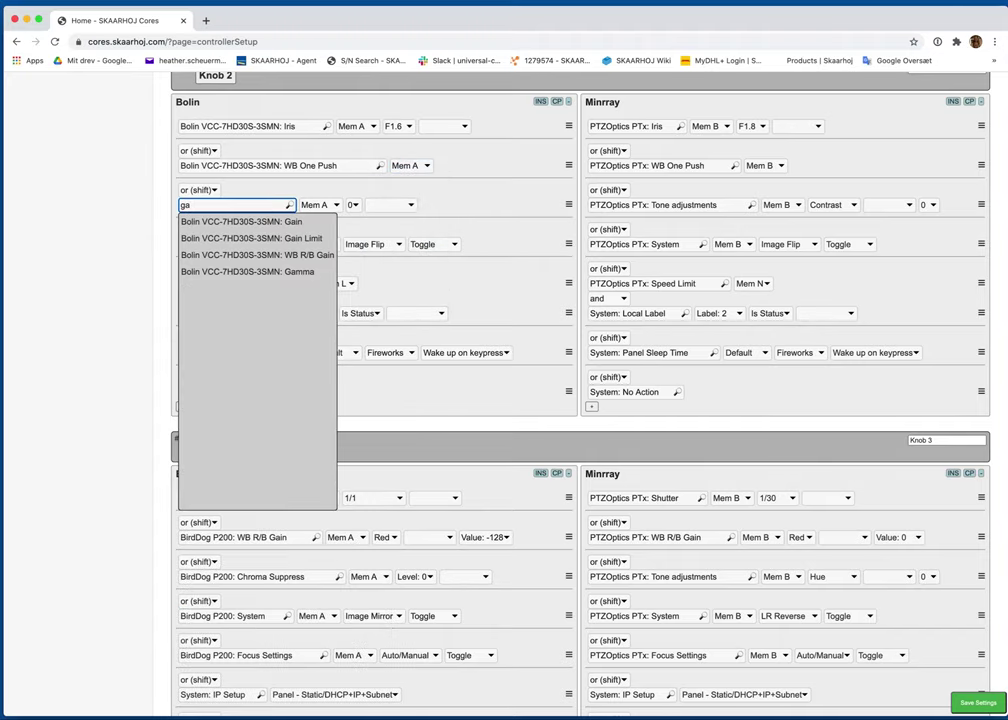
{"action": "left_click", "coordinate": [247, 271]}
{"action": "left_click", "coordinate": [381, 205]}
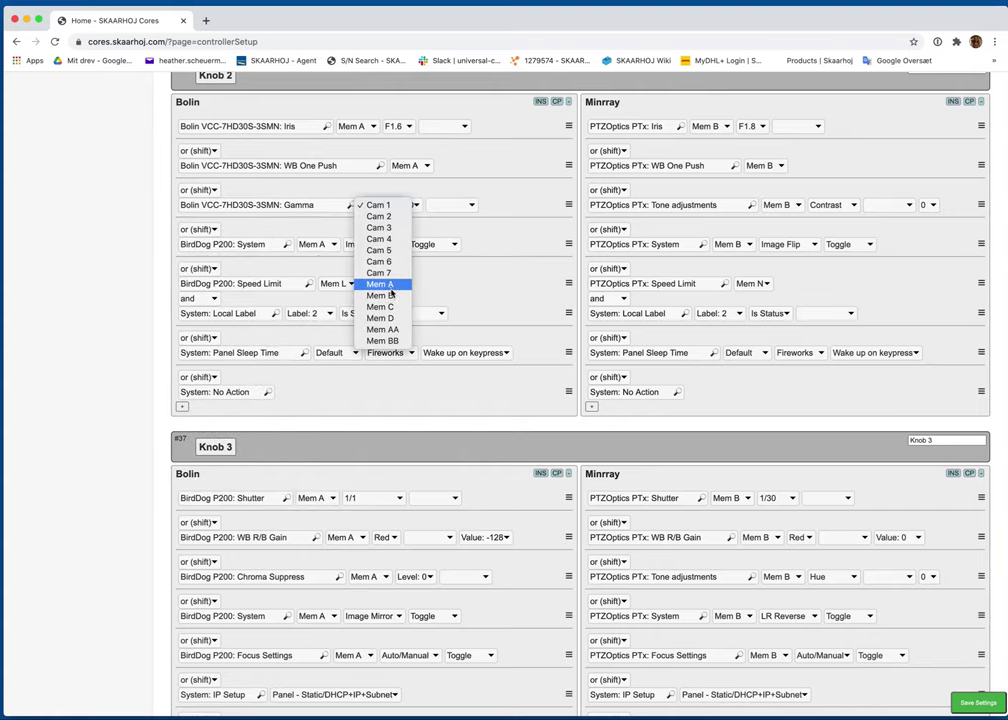
{"action": "left_click", "coordinate": [383, 285]}
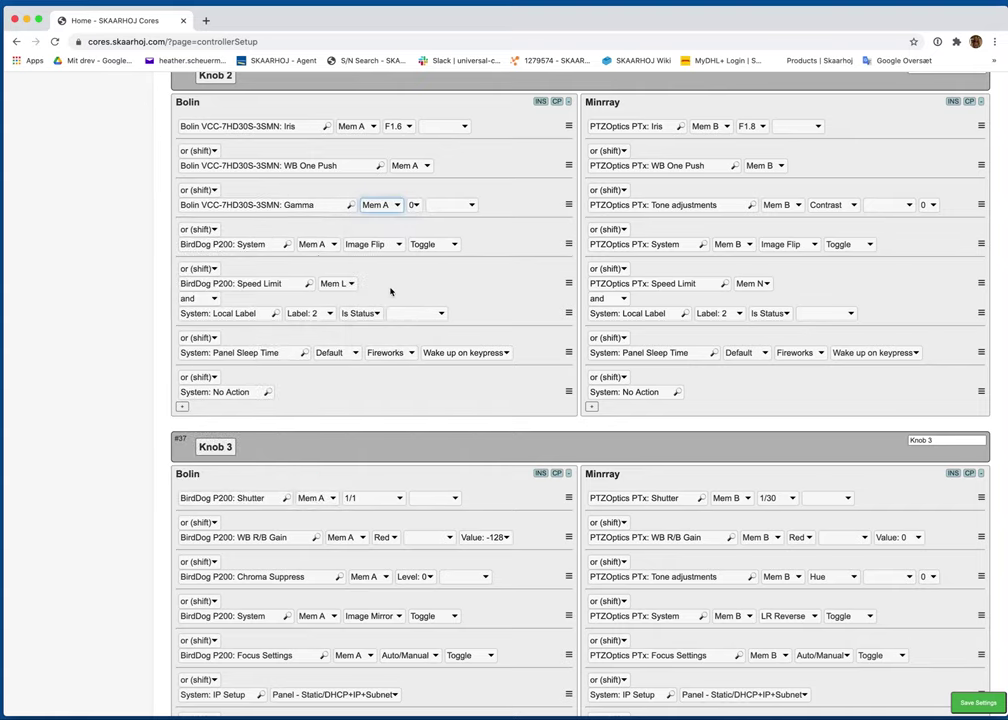
Set Knob 2's System row to the Bolin System action on Mem A, controlling Image Flip.
{"action": "left_click", "coordinate": [260, 244]}
{"action": "type", "text": "sys"}
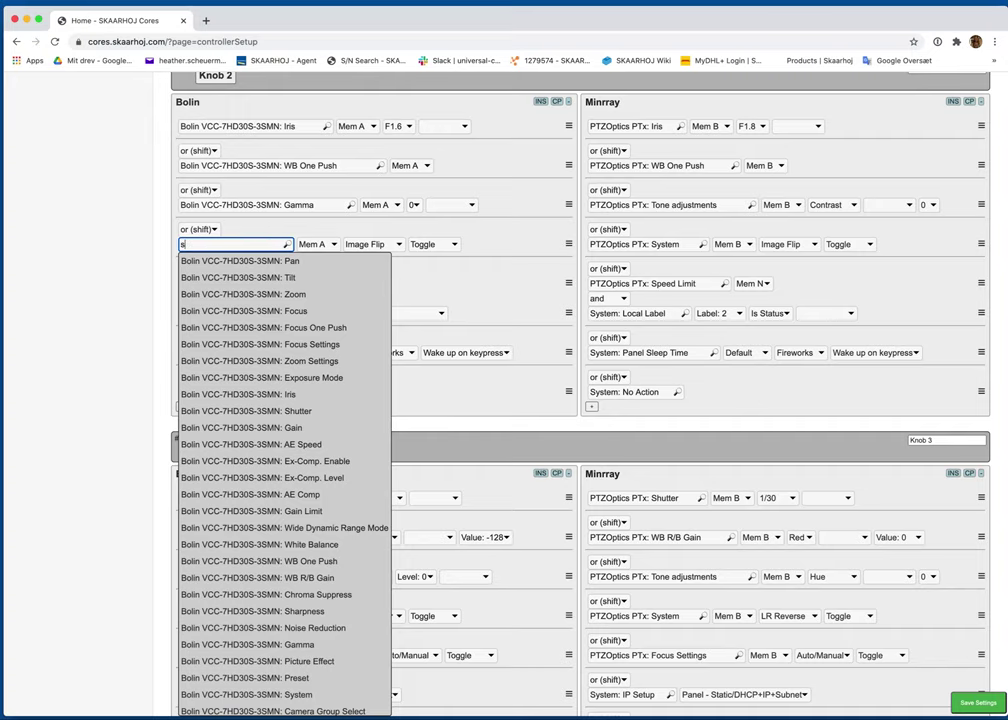
{"action": "left_click", "coordinate": [290, 261]}
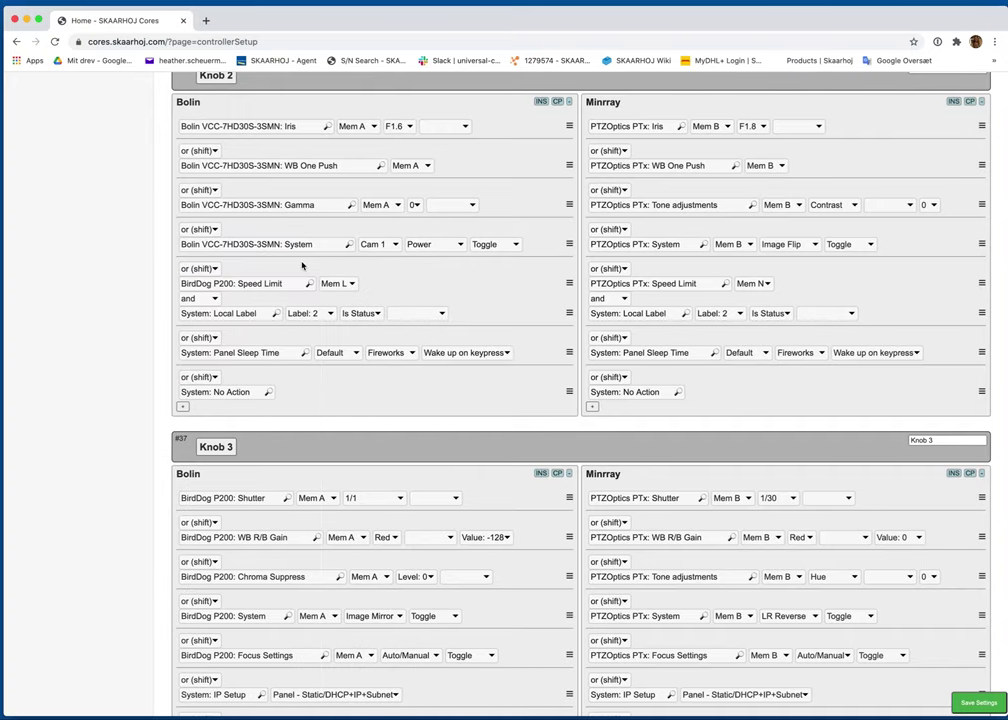
{"action": "left_click", "coordinate": [372, 245]}
{"action": "left_click", "coordinate": [378, 324]}
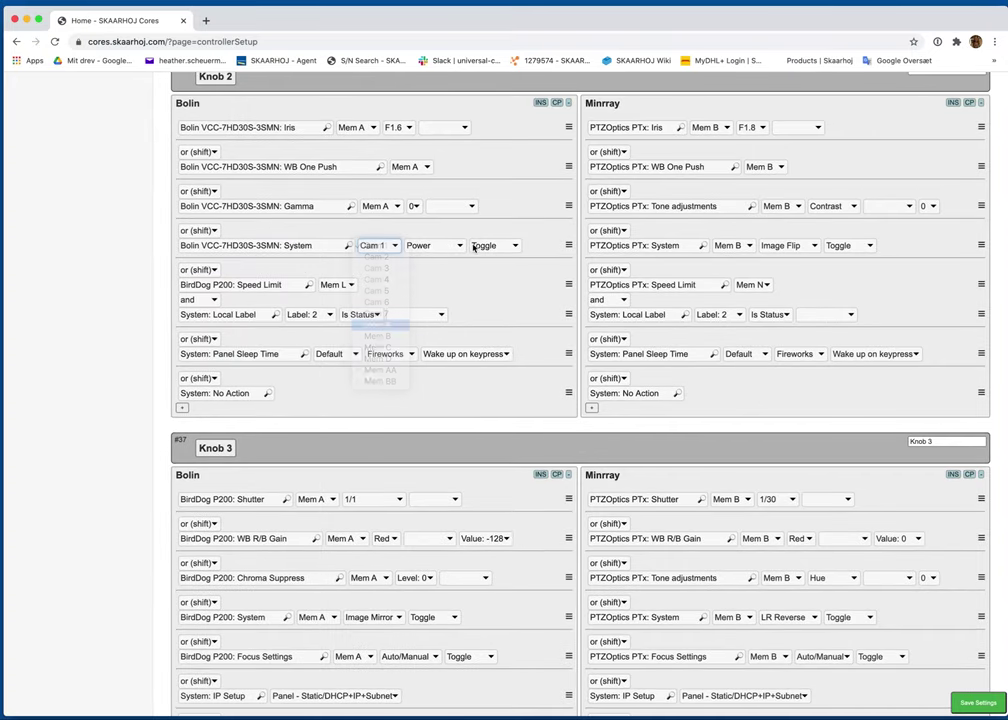
{"action": "left_click", "coordinate": [451, 245]}
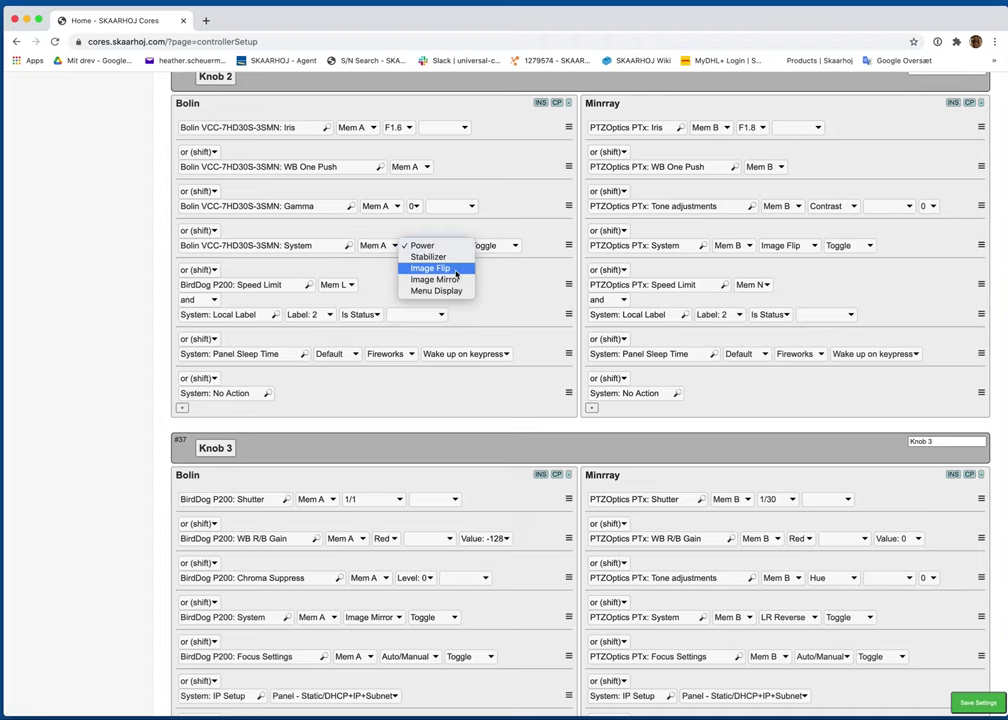
{"action": "left_click", "coordinate": [456, 268]}
Replace the Speed Limit row with the Bolin Speed Limit action set to Mem L.
{"action": "scroll", "coordinate": [456, 273], "scroll_direction": "down", "scroll_amount": 2}
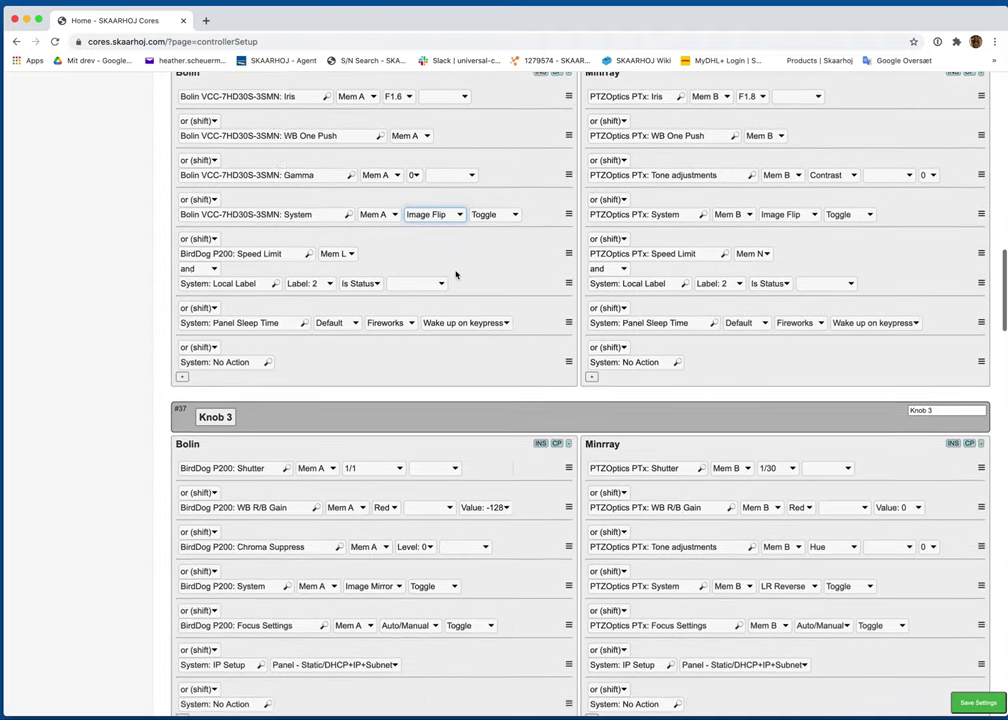
{"action": "left_click", "coordinate": [281, 232]}
{"action": "type", "text": "spe"}
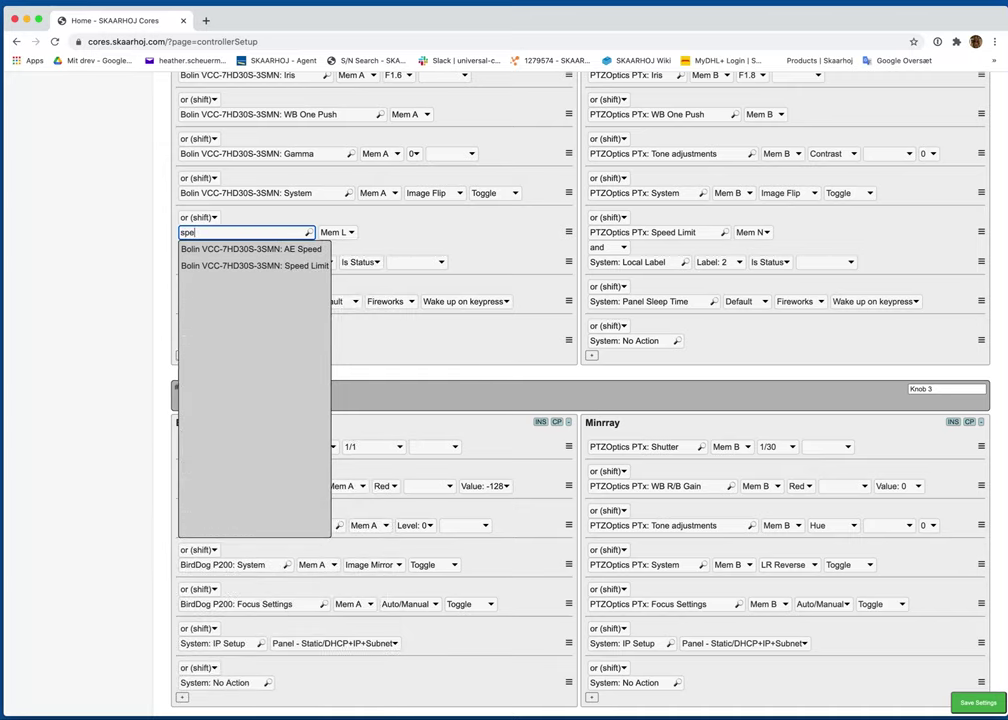
{"action": "type", "text": "e"}
{"action": "left_click", "coordinate": [288, 266]}
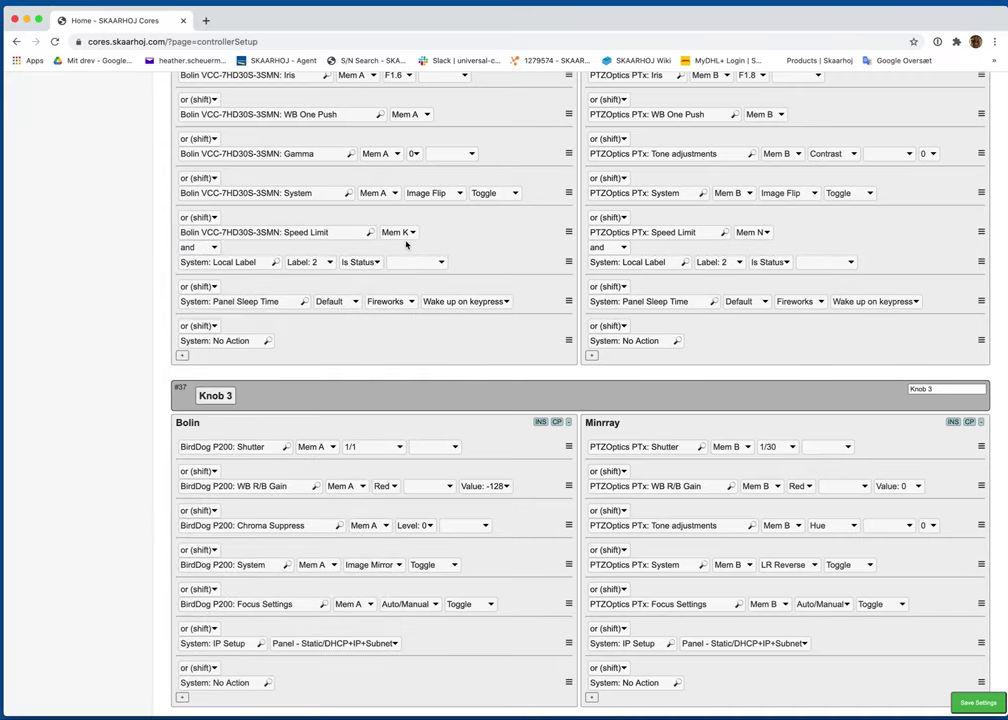
{"action": "left_click", "coordinate": [405, 233]}
{"action": "left_click", "coordinate": [406, 243]}
{"action": "scroll", "coordinate": [297, 243], "scroll_direction": "up", "scroll_amount": 1}
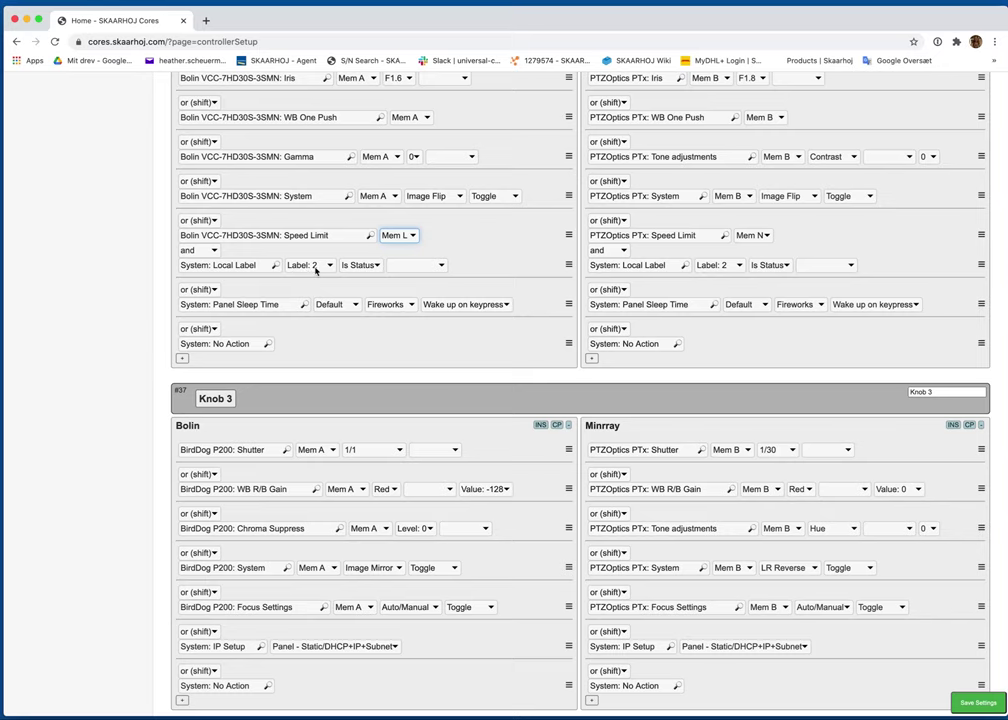
{"action": "scroll", "coordinate": [316, 268], "scroll_direction": "down", "scroll_amount": 2}
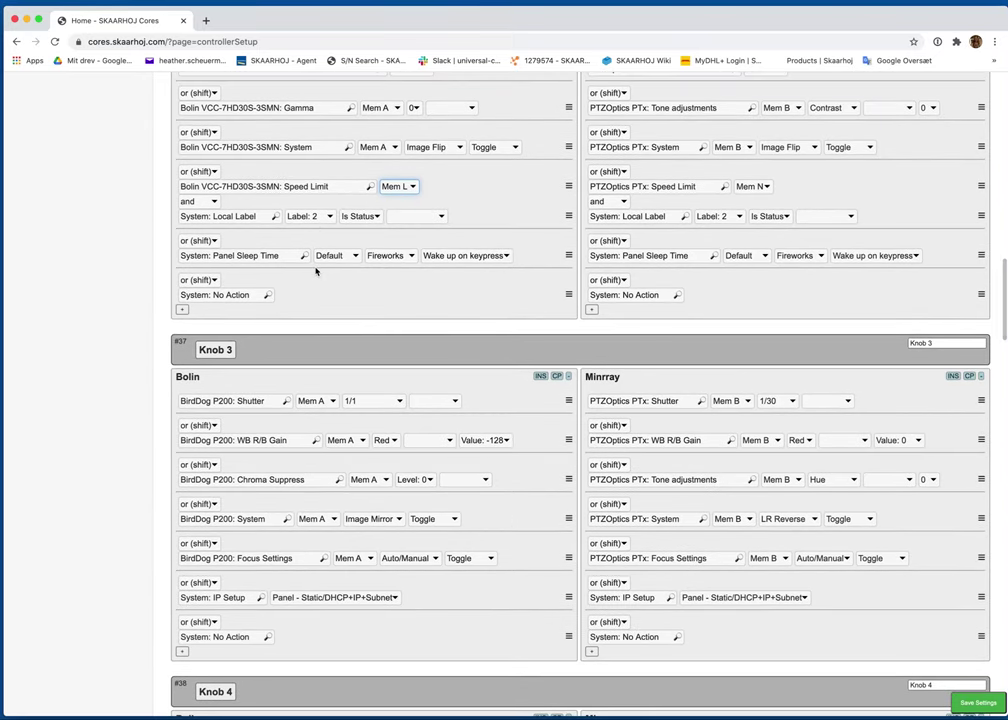
Replace Knob 3's Shutter row with the Bolin Shutter action on Mem A.
{"action": "scroll", "coordinate": [316, 268], "scroll_direction": "down", "scroll_amount": 3}
{"action": "left_click", "coordinate": [253, 272]}
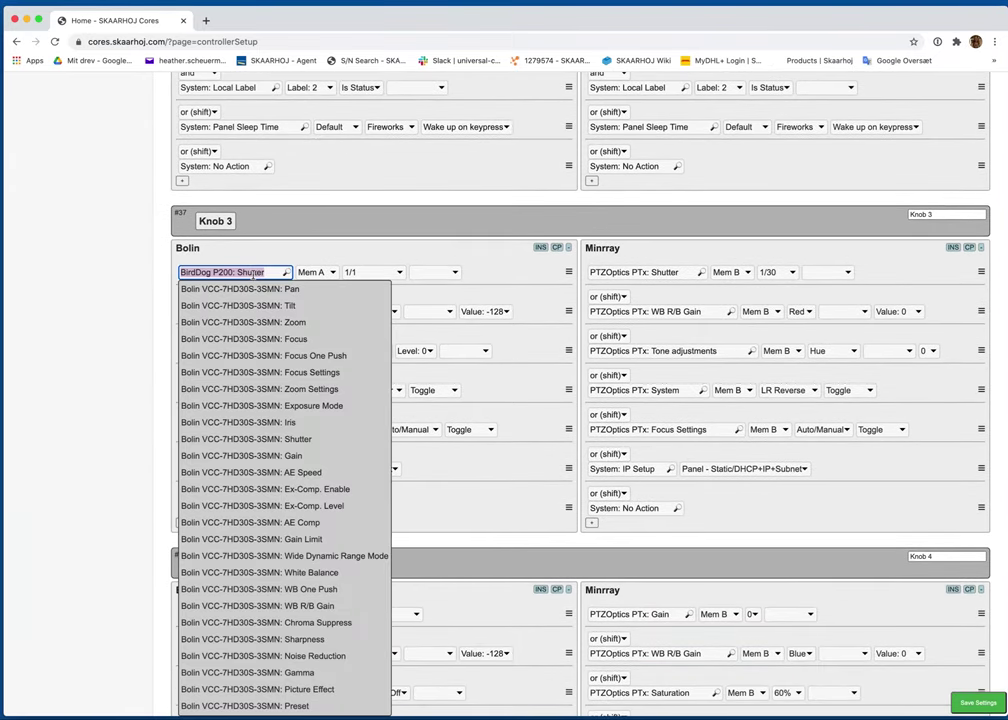
{"action": "type", "text": "shut"}
{"action": "left_click", "coordinate": [337, 286]}
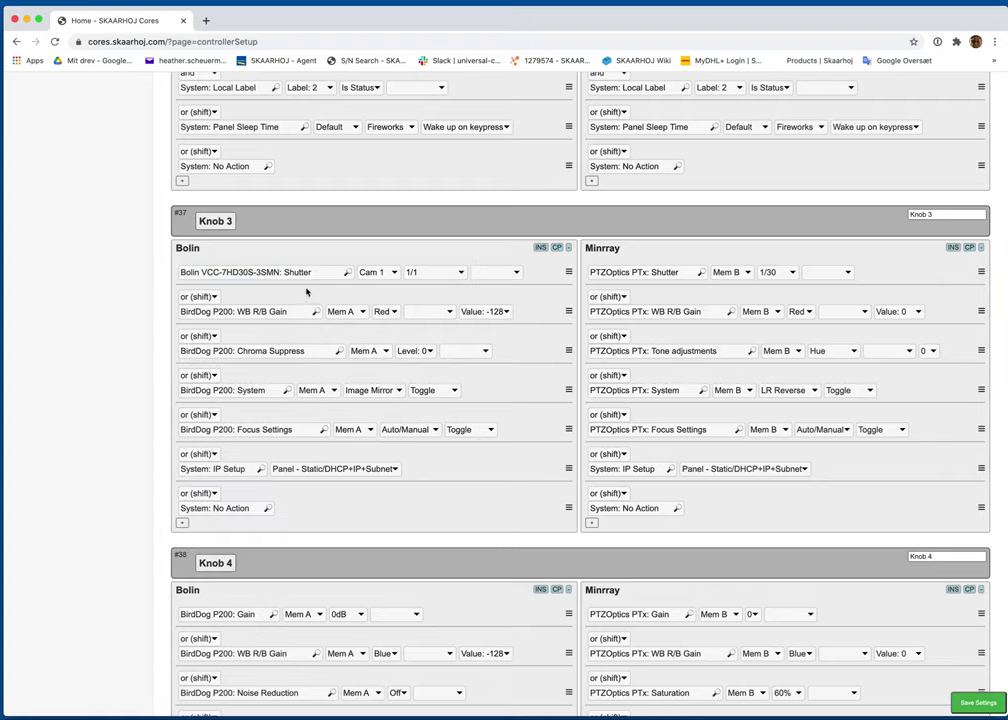
{"action": "left_click", "coordinate": [378, 272]}
{"action": "left_click", "coordinate": [378, 351]}
Swap Knob 3's WB R/B Gain row to the Bolin WB R/B Gain action on Mem A.
{"action": "left_click", "coordinate": [289, 311]}
{"action": "type", "text": "gain"}
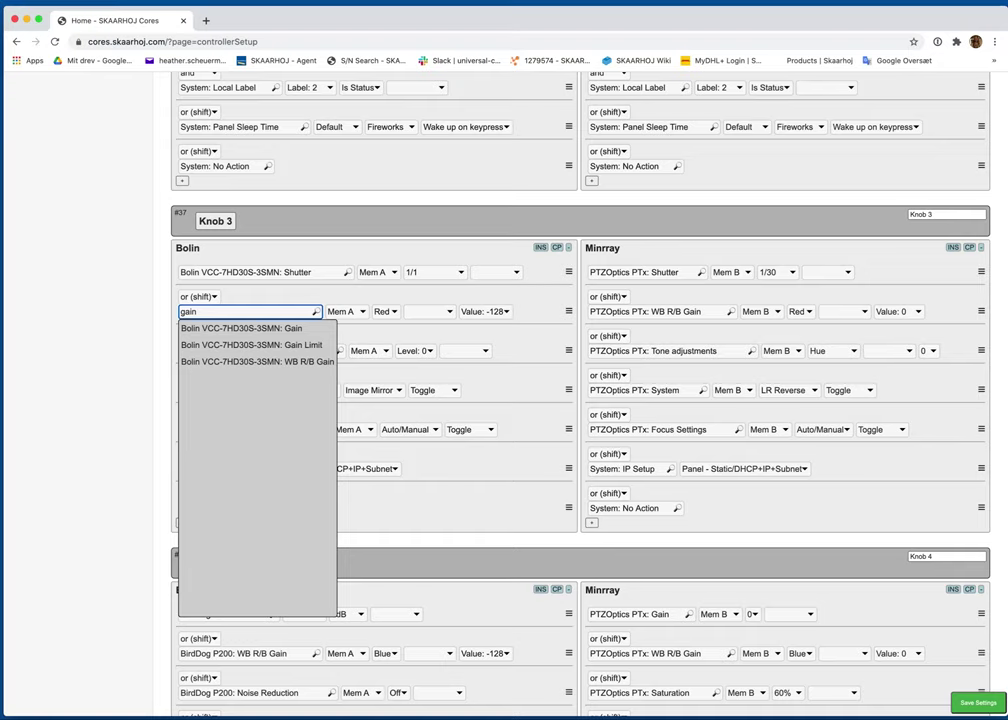
{"action": "left_click", "coordinate": [288, 361]}
{"action": "left_click", "coordinate": [406, 311]}
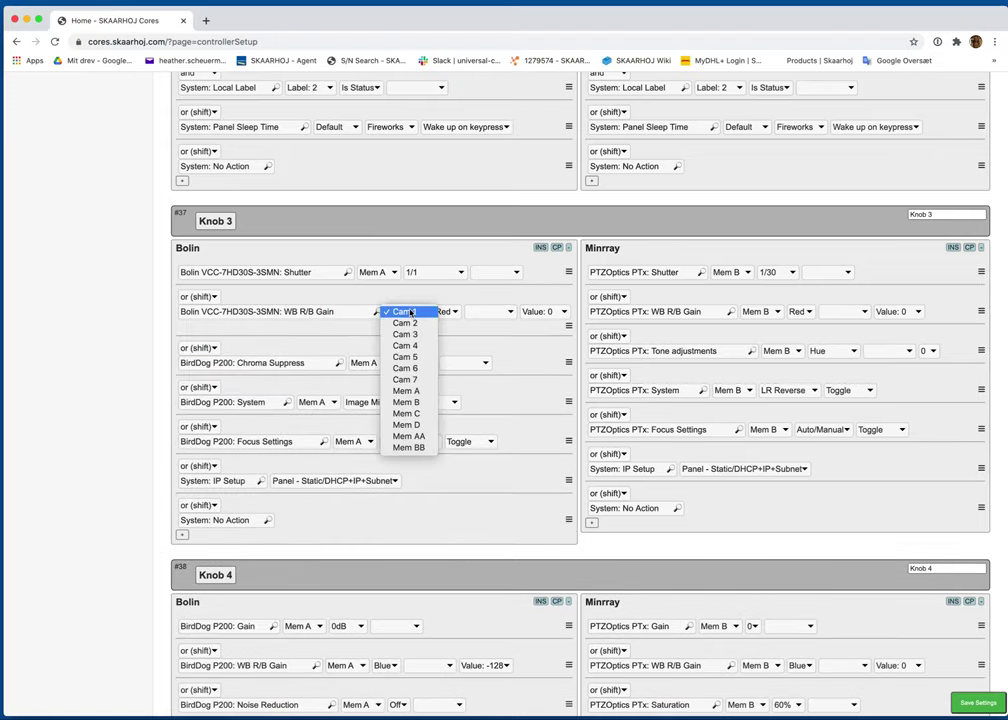
{"action": "left_click", "coordinate": [406, 390]}
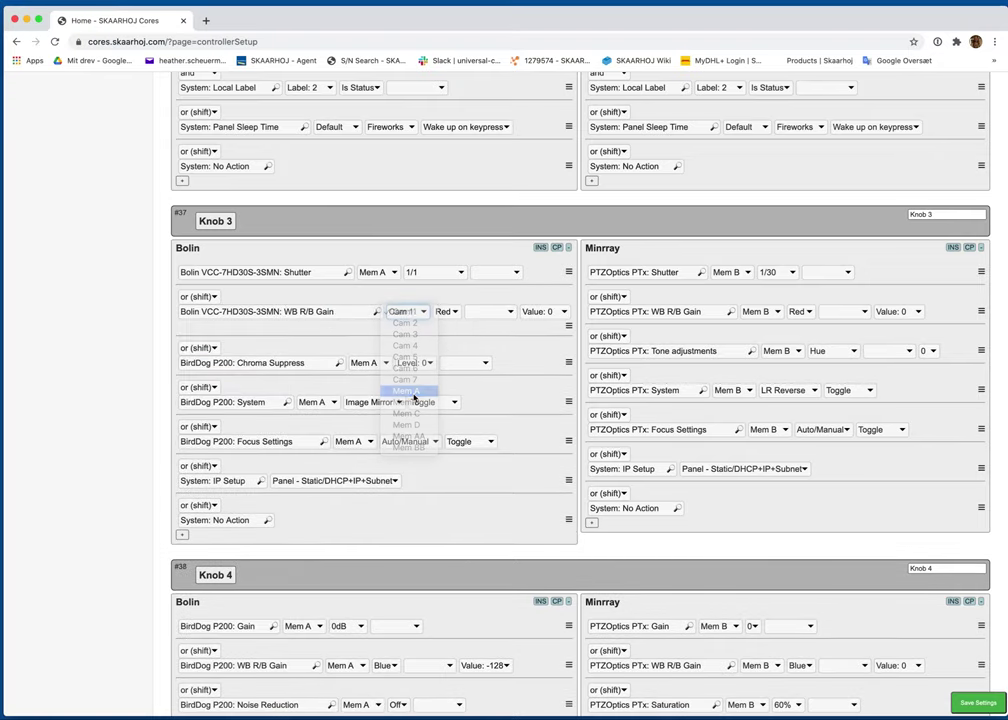
Swap the Chroma Suppress row to the Bolin Chroma Suppress action on Mem A.
{"action": "left_click", "coordinate": [308, 362]}
{"action": "type", "text": "chr"}
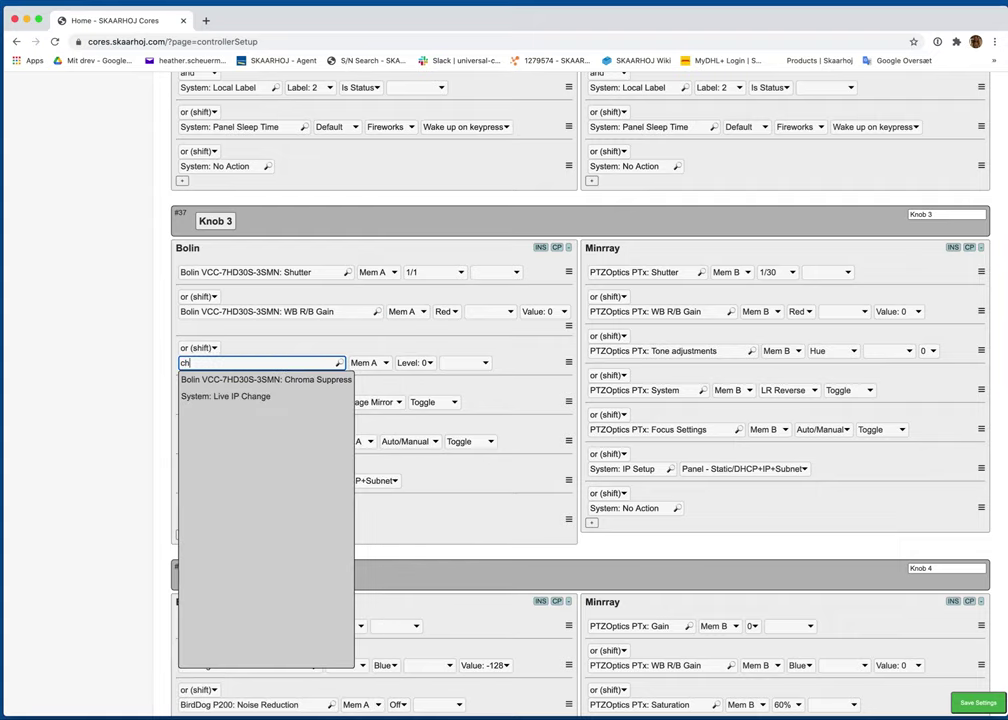
{"action": "left_click", "coordinate": [290, 380]}
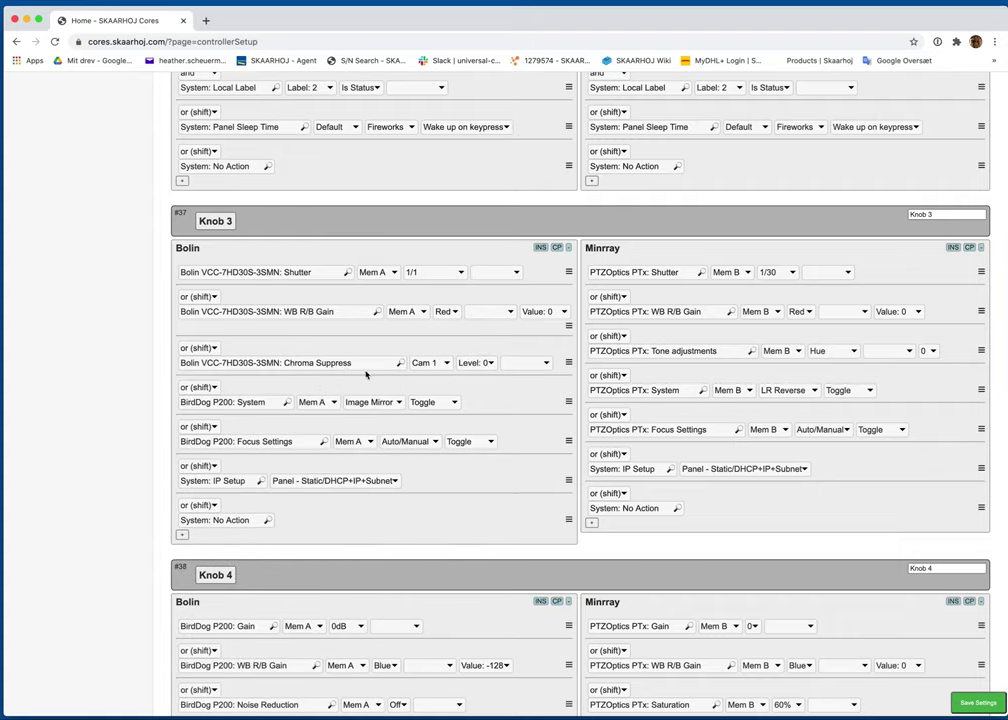
{"action": "left_click", "coordinate": [420, 362]}
{"action": "left_click", "coordinate": [432, 441]}
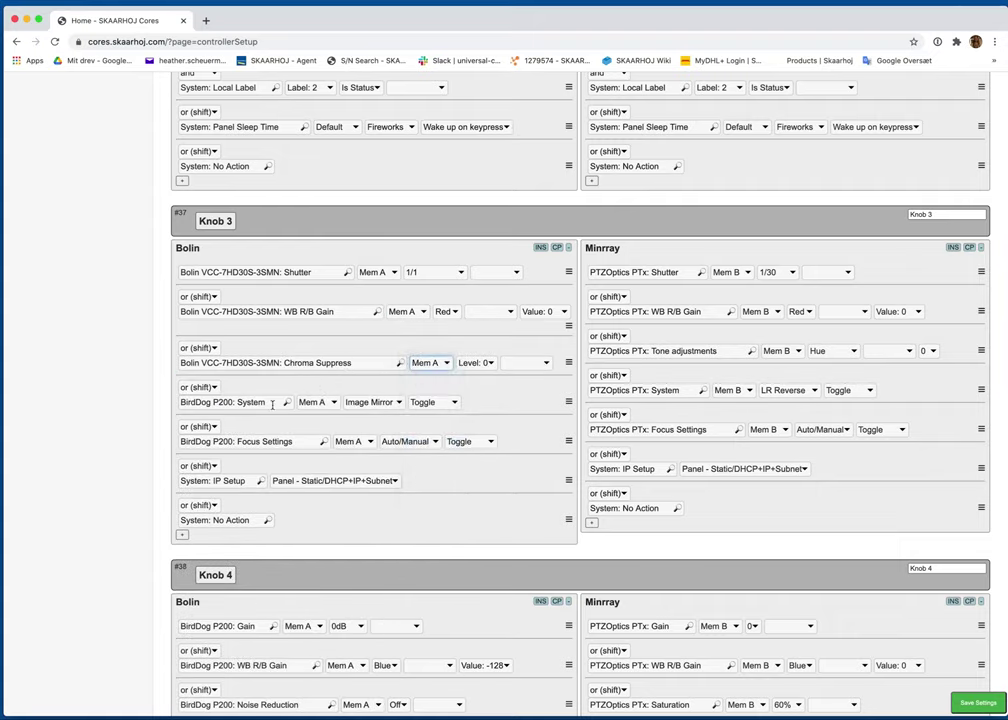
Set Knob 3's System row to the Bolin System action on Mem A with Image Mirror.
{"action": "left_click", "coordinate": [271, 402]}
{"action": "type", "text": "sys"}
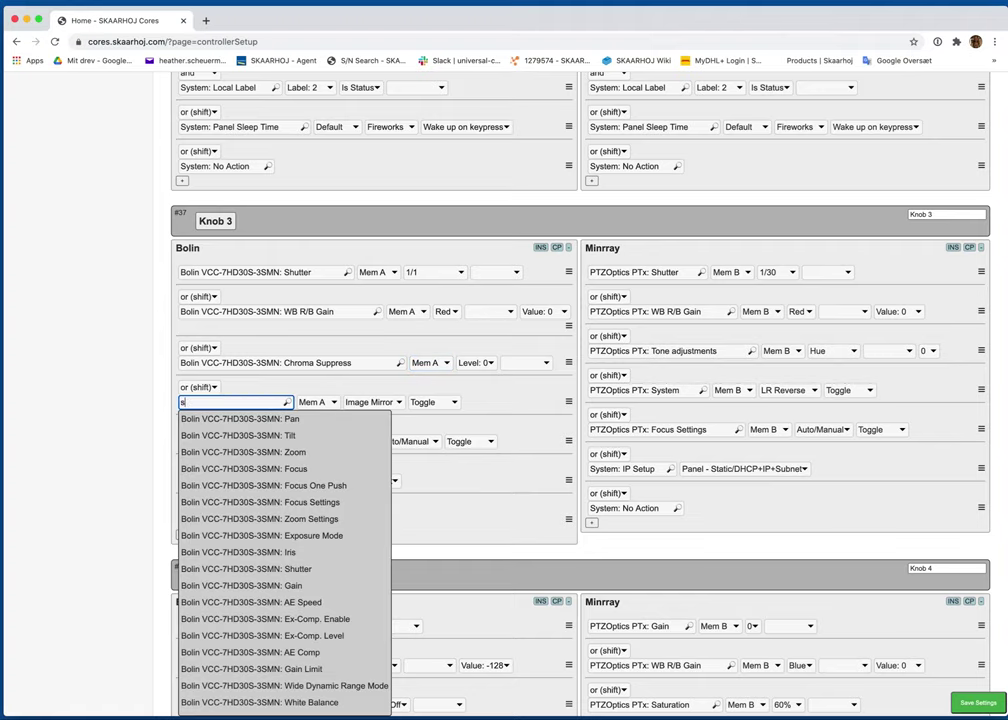
{"action": "left_click", "coordinate": [270, 418]}
{"action": "left_click", "coordinate": [380, 402]}
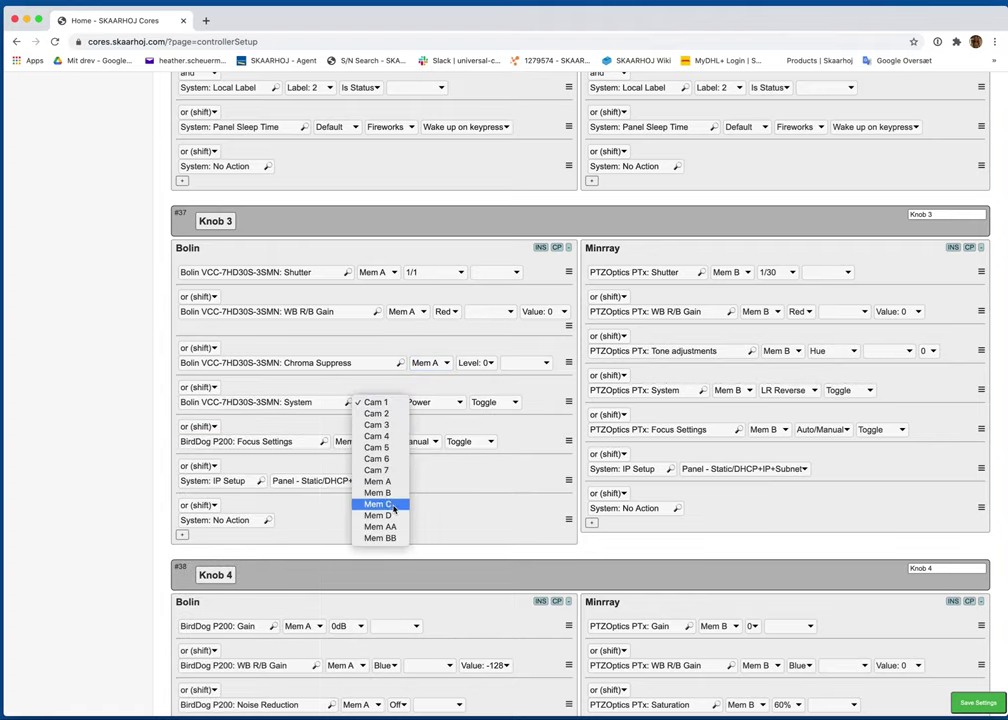
{"action": "left_click", "coordinate": [385, 479]}
{"action": "left_click", "coordinate": [451, 402]}
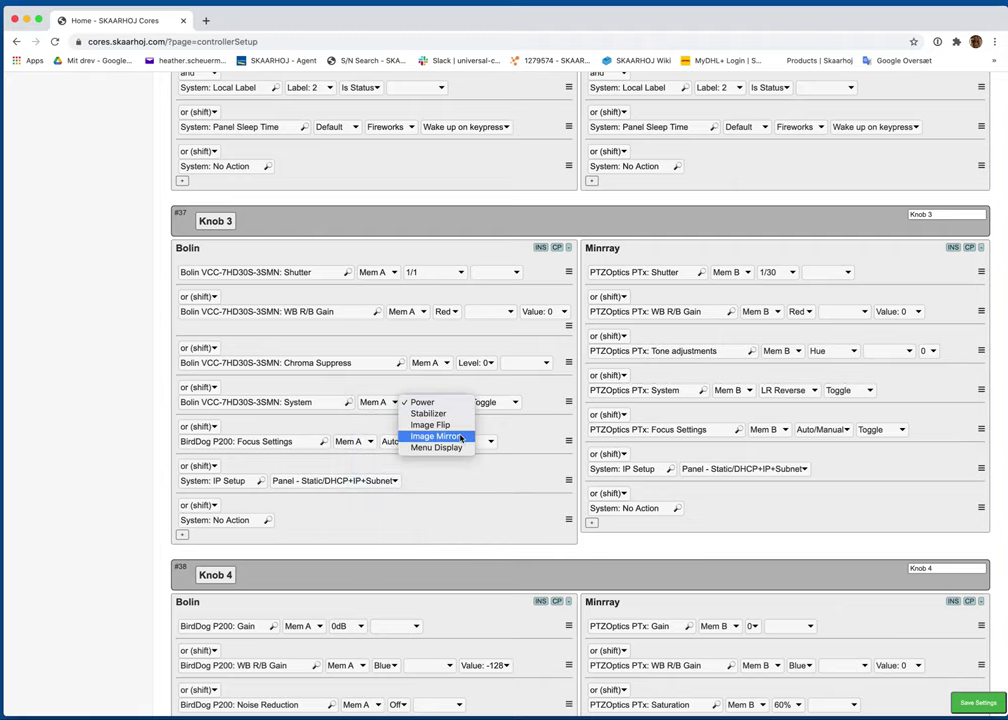
{"action": "left_click", "coordinate": [430, 436]}
Replace the BirdDog focus row with Bolin Focus Settings assigned to Mem A.
{"action": "left_click", "coordinate": [292, 441]}
{"action": "type", "text": "focu"}
{"action": "left_click", "coordinate": [292, 459]}
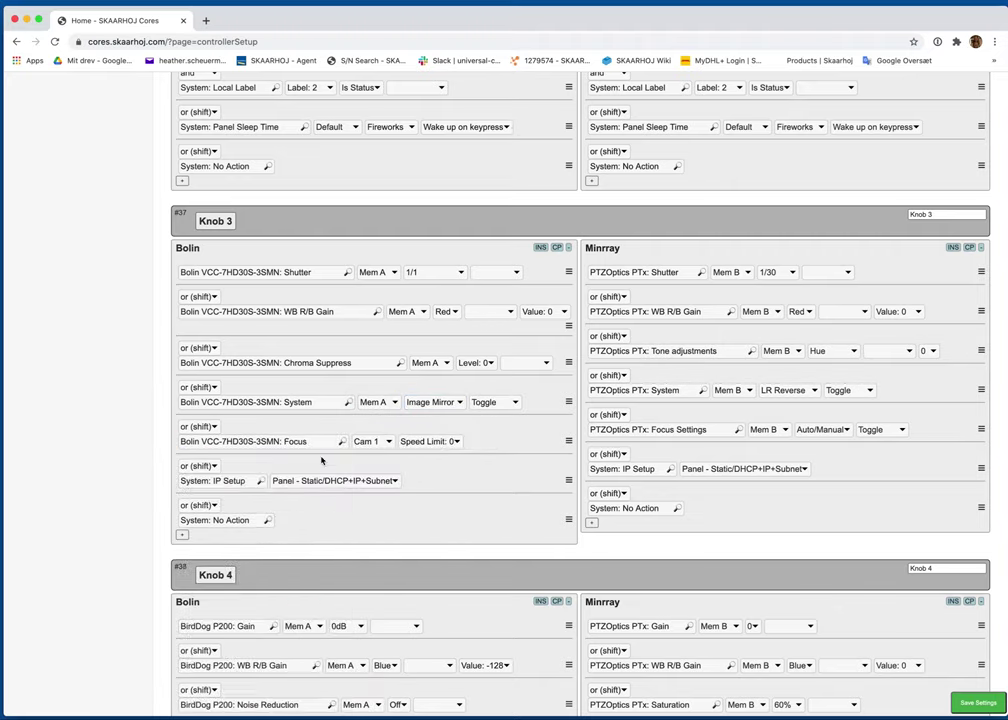
{"action": "left_click", "coordinate": [370, 441]}
{"action": "left_click", "coordinate": [371, 520]}
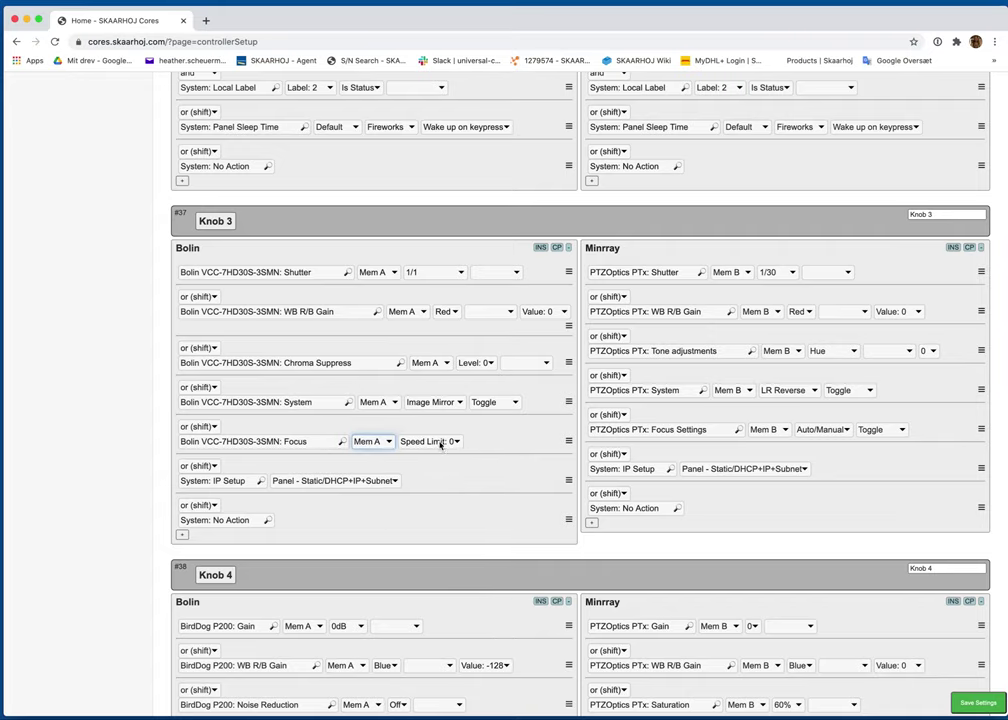
{"action": "left_click", "coordinate": [430, 441]}
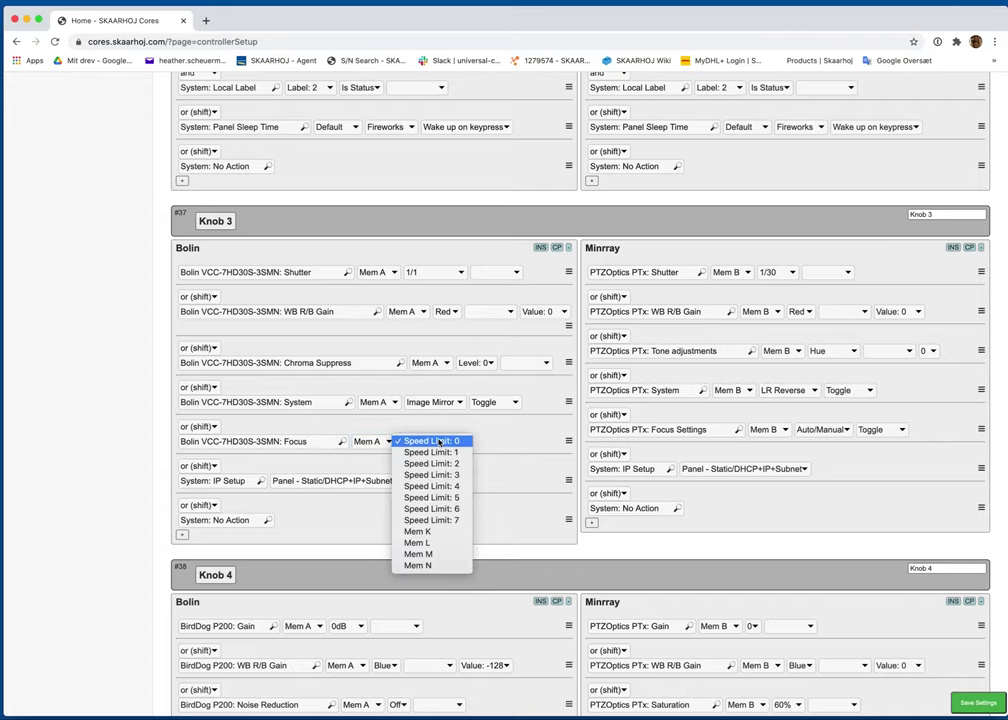
{"action": "left_click", "coordinate": [435, 544]}
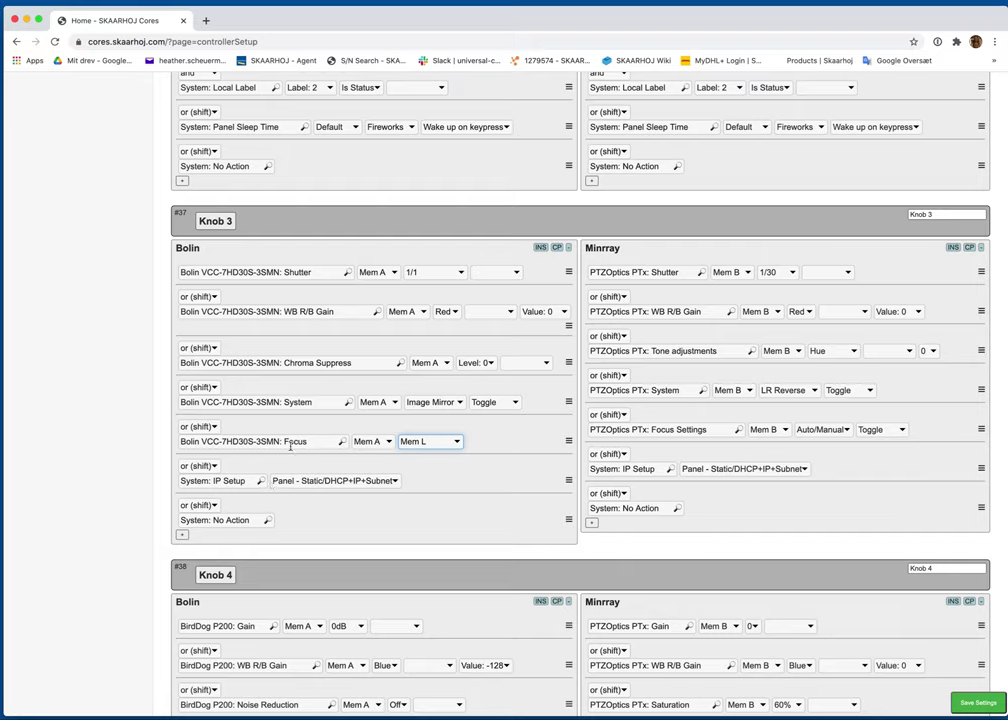
{"action": "left_click", "coordinate": [285, 441]}
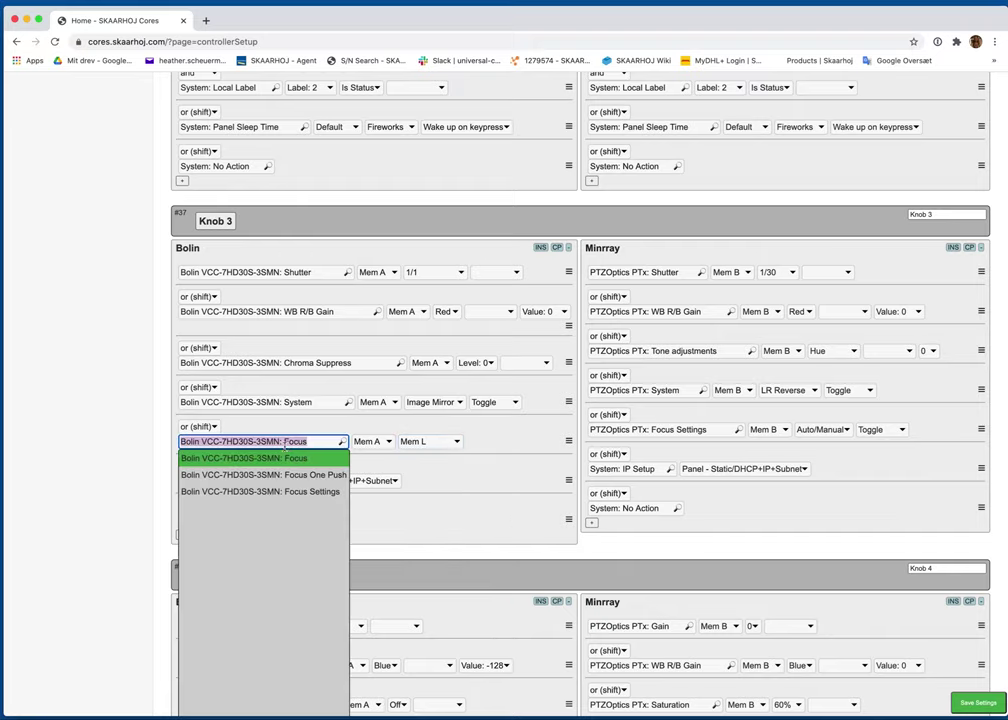
{"action": "left_click", "coordinate": [315, 491]}
{"action": "left_click", "coordinate": [410, 441]}
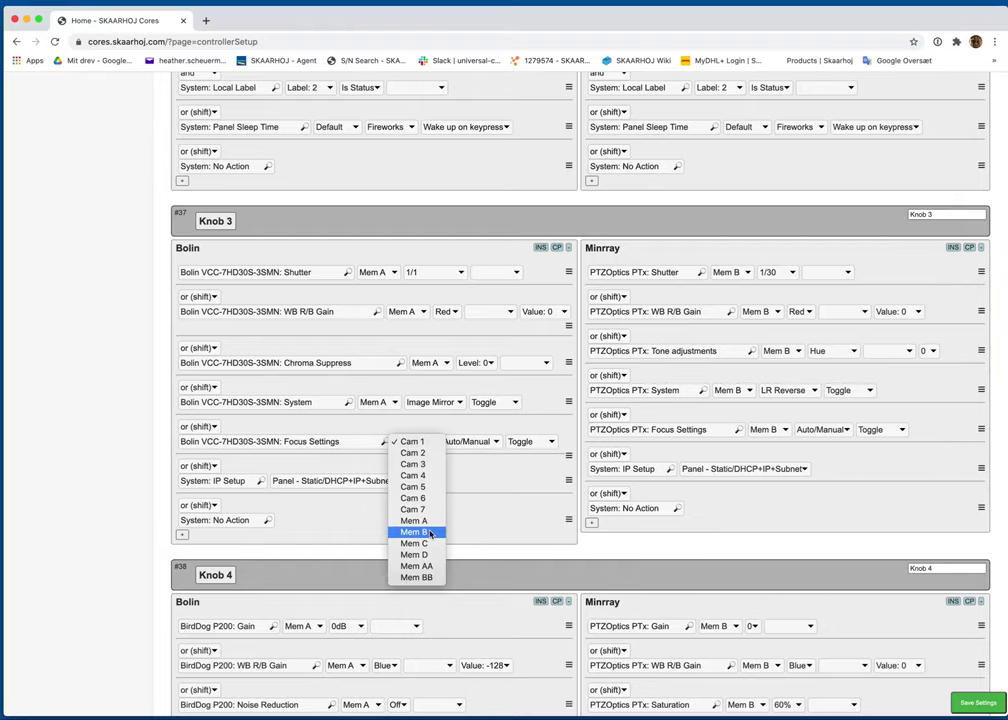
{"action": "left_click", "coordinate": [415, 520]}
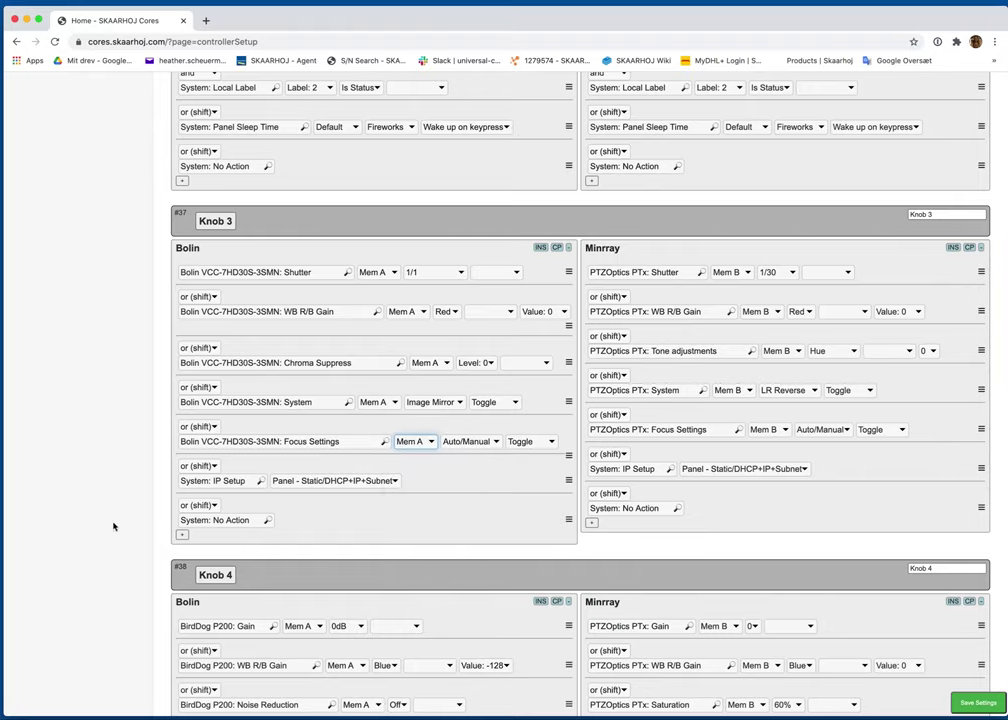
Replace Knob 4's Gain row with the Bolin Gain action on Mem A.
{"action": "scroll", "coordinate": [465, 500], "scroll_direction": "down", "scroll_amount": 2}
{"action": "scroll", "coordinate": [465, 500], "scroll_direction": "down", "scroll_amount": 2}
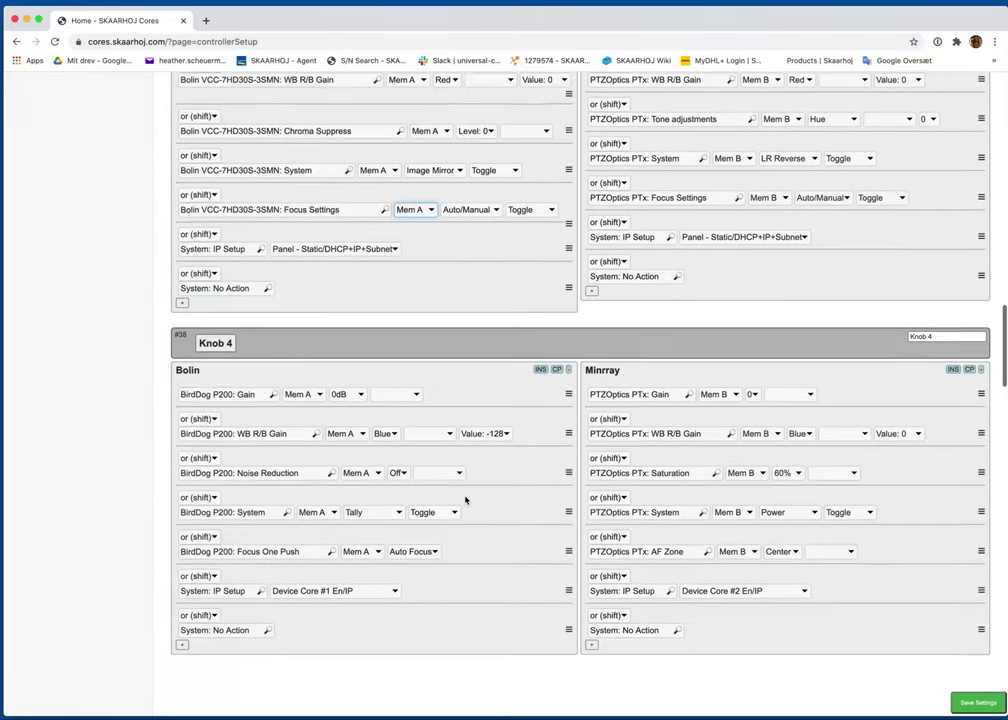
{"action": "left_click", "coordinate": [252, 372]}
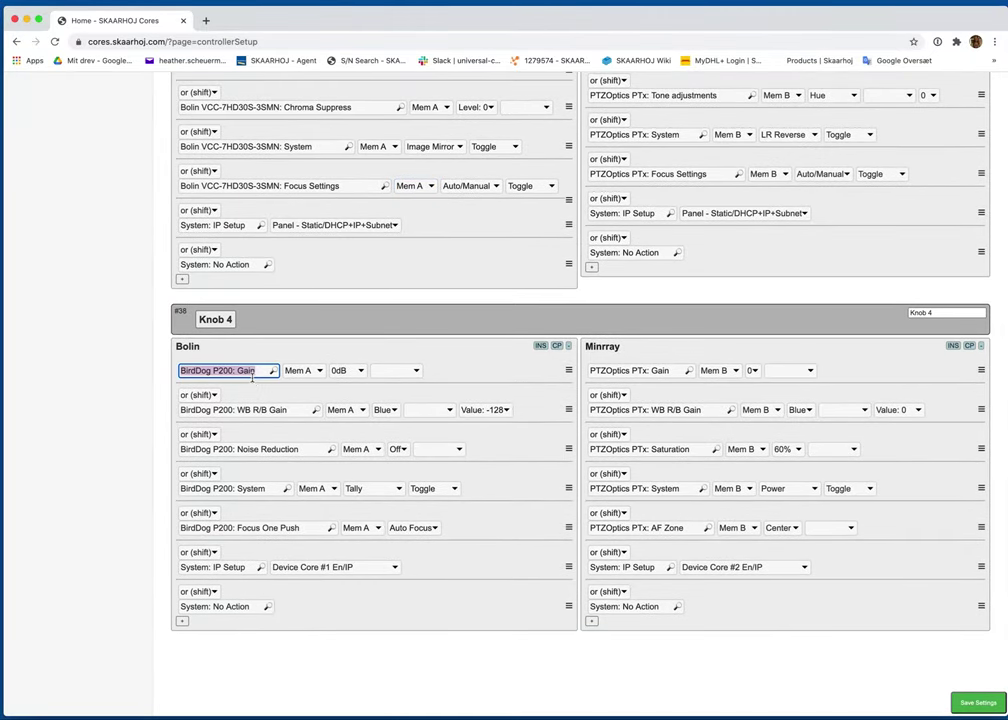
{"action": "left_click", "coordinate": [472, 371]}
{"action": "left_click", "coordinate": [252, 372]}
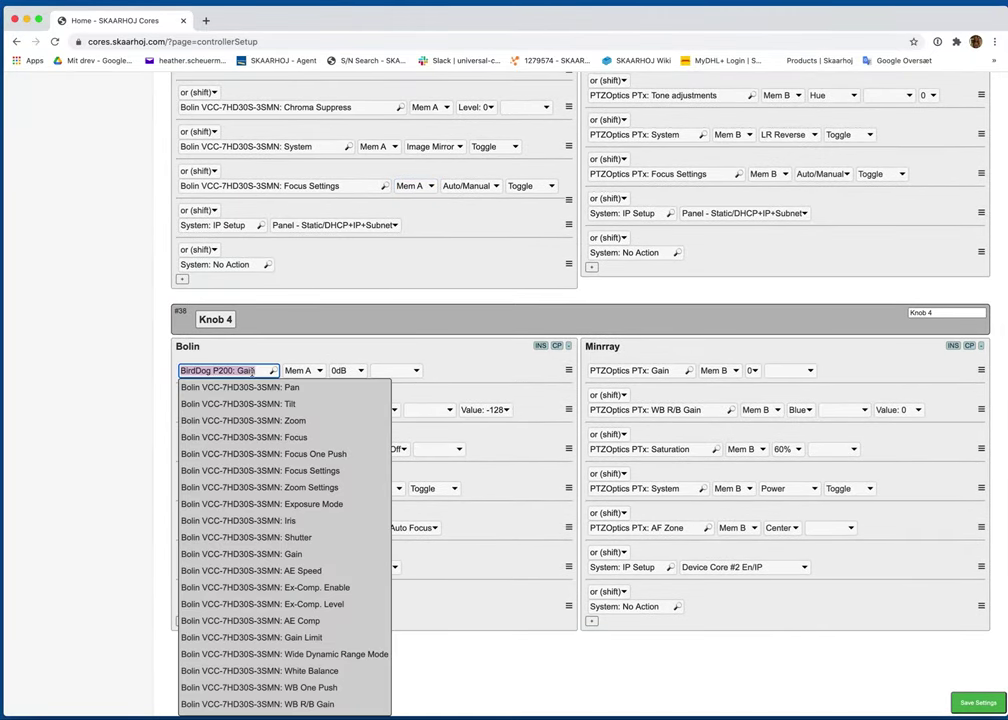
{"action": "type", "text": "gain"}
{"action": "left_click", "coordinate": [265, 388]}
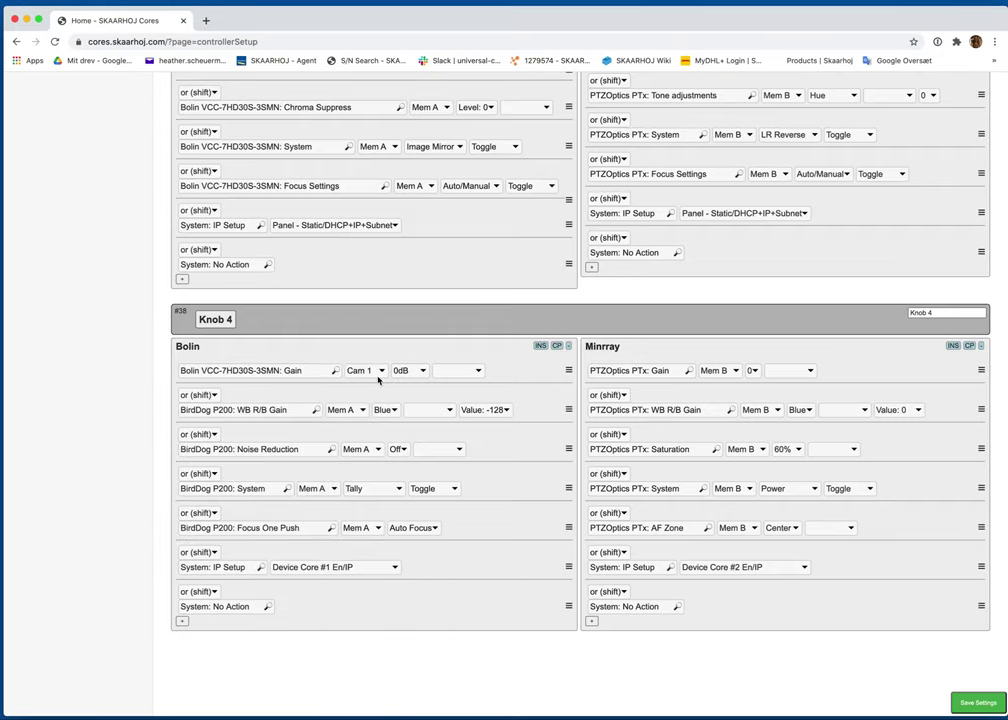
{"action": "left_click", "coordinate": [364, 370]}
{"action": "left_click", "coordinate": [368, 450]}
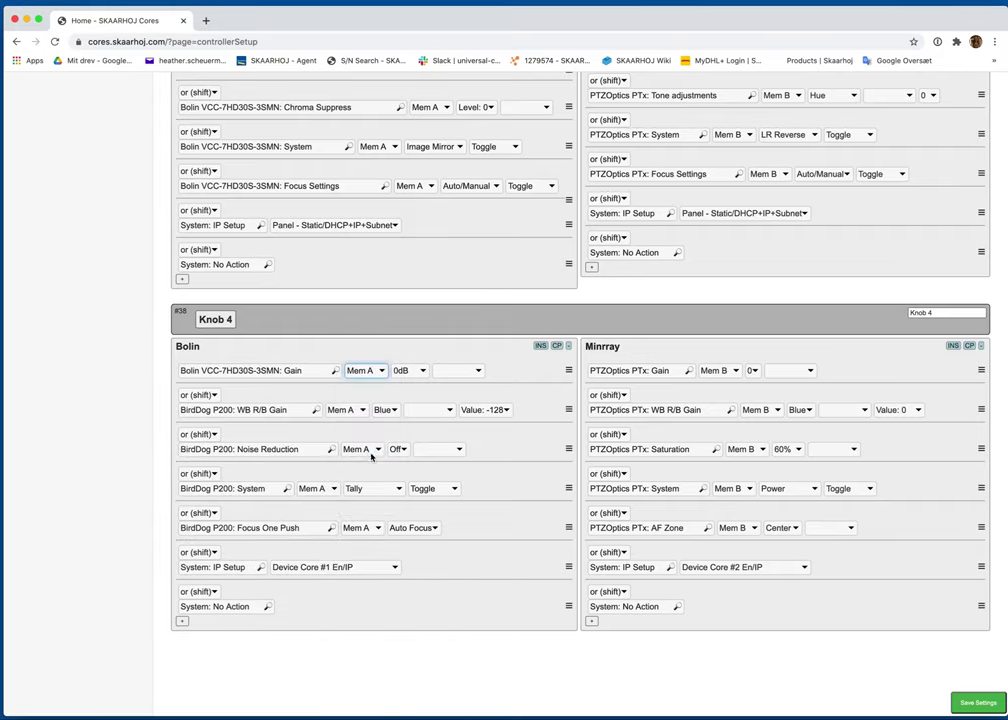
Swap the WB R/B Gain row to Bolin WB R/B Gain on Mem A, Blue channel.
{"action": "left_click", "coordinate": [270, 411]}
{"action": "type", "text": "gain"}
{"action": "left_click", "coordinate": [300, 459]}
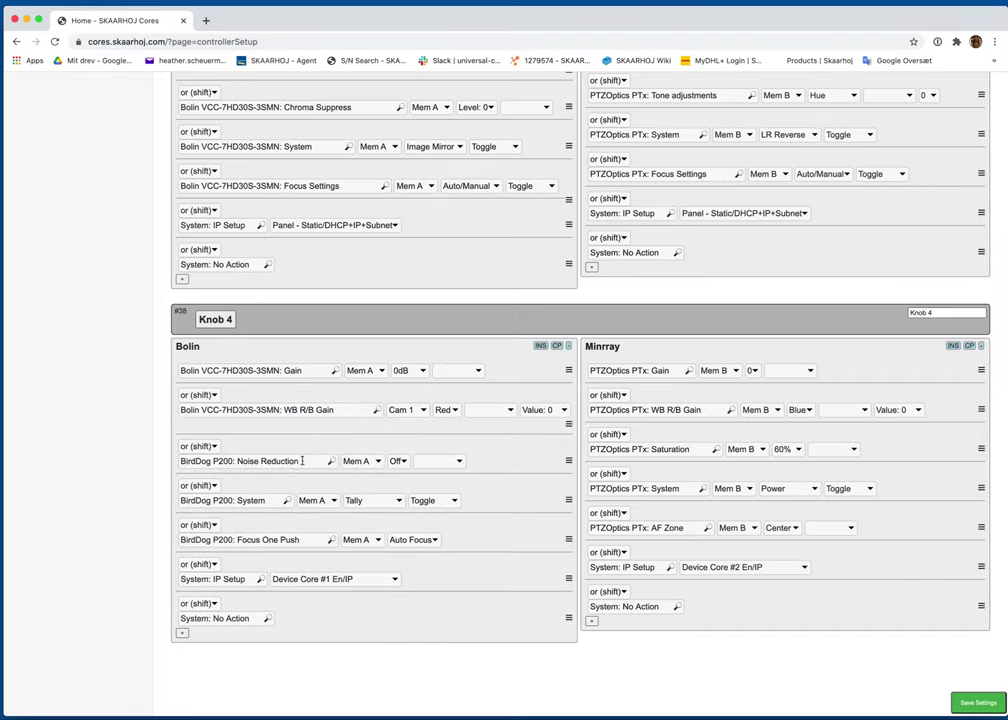
{"action": "left_click", "coordinate": [418, 412]}
{"action": "left_click", "coordinate": [405, 494]}
{"action": "left_click", "coordinate": [447, 410]}
{"action": "left_click", "coordinate": [448, 421]}
Replace the Noise Reduction row with the Bolin Noise Reduction action on Mem A.
{"action": "left_click", "coordinate": [292, 461]}
{"action": "type", "text": "nois"}
{"action": "left_click", "coordinate": [300, 478]}
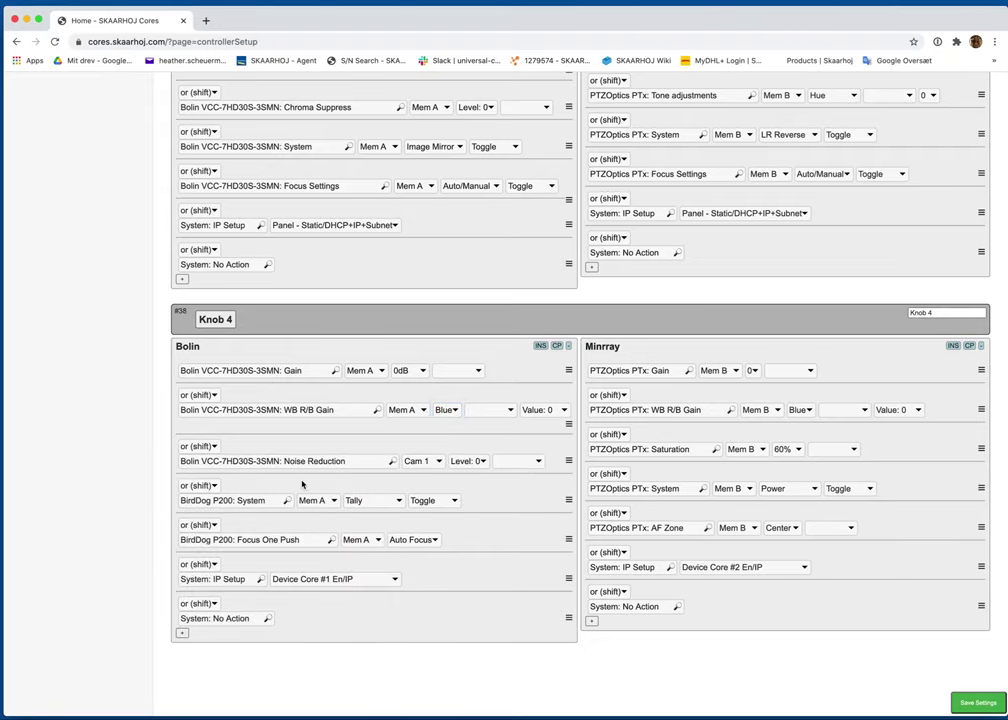
{"action": "left_click", "coordinate": [428, 461]}
{"action": "left_click", "coordinate": [440, 541]}
Put the Bolin System action on Mem A in Knob 4's System row.
{"action": "left_click", "coordinate": [250, 500]}
{"action": "type", "text": "sys"}
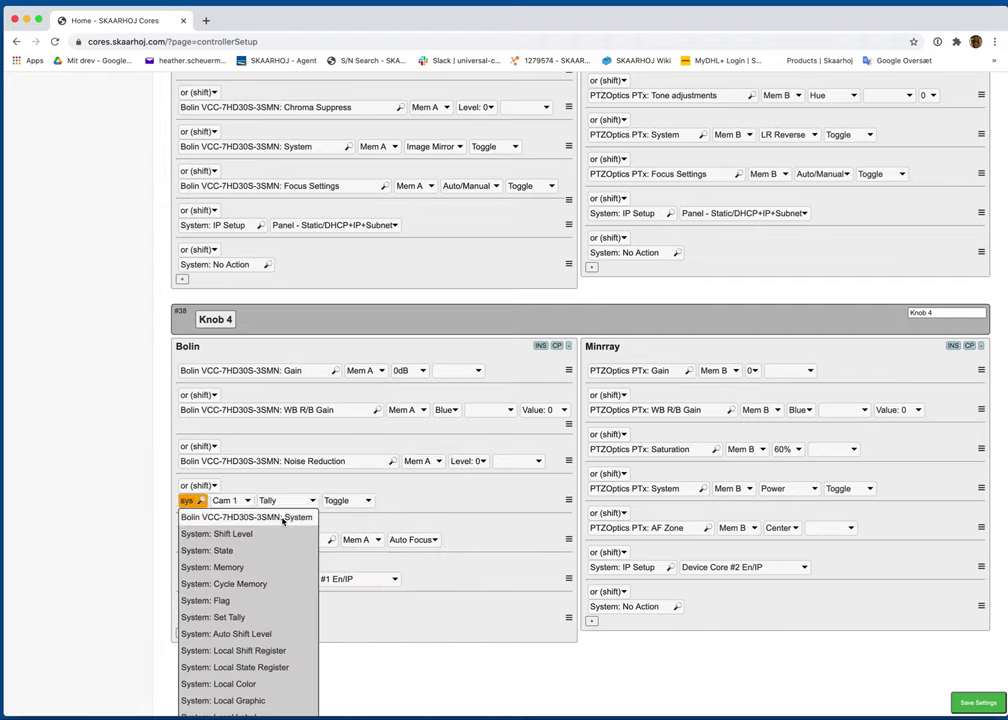
{"action": "left_click", "coordinate": [246, 517]}
{"action": "left_click", "coordinate": [365, 500]}
{"action": "left_click", "coordinate": [397, 584]}
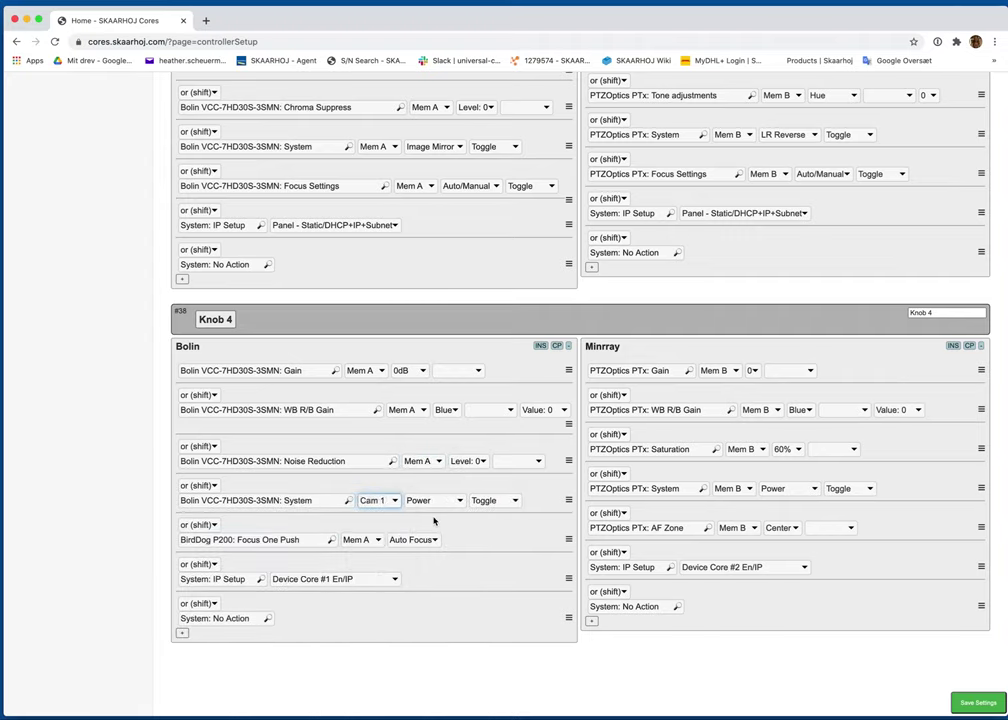
{"action": "left_click", "coordinate": [431, 500]}
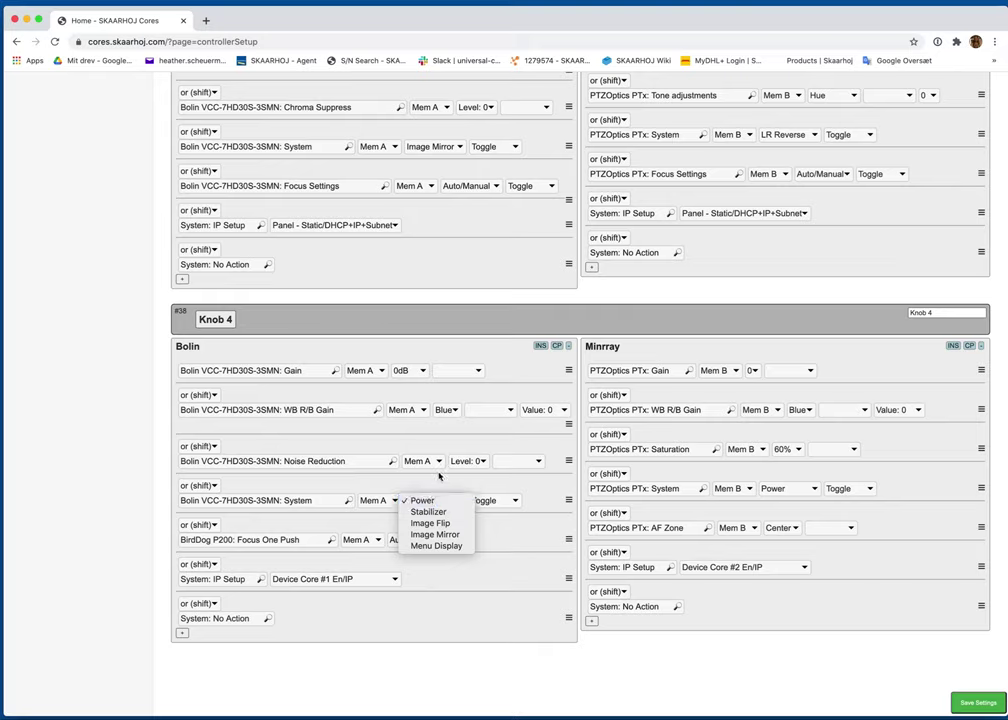
{"action": "left_click", "coordinate": [317, 501]}
Re-pick the Bolin System action on Mem A and set its function to Stabilizer.
{"action": "left_click", "coordinate": [320, 500]}
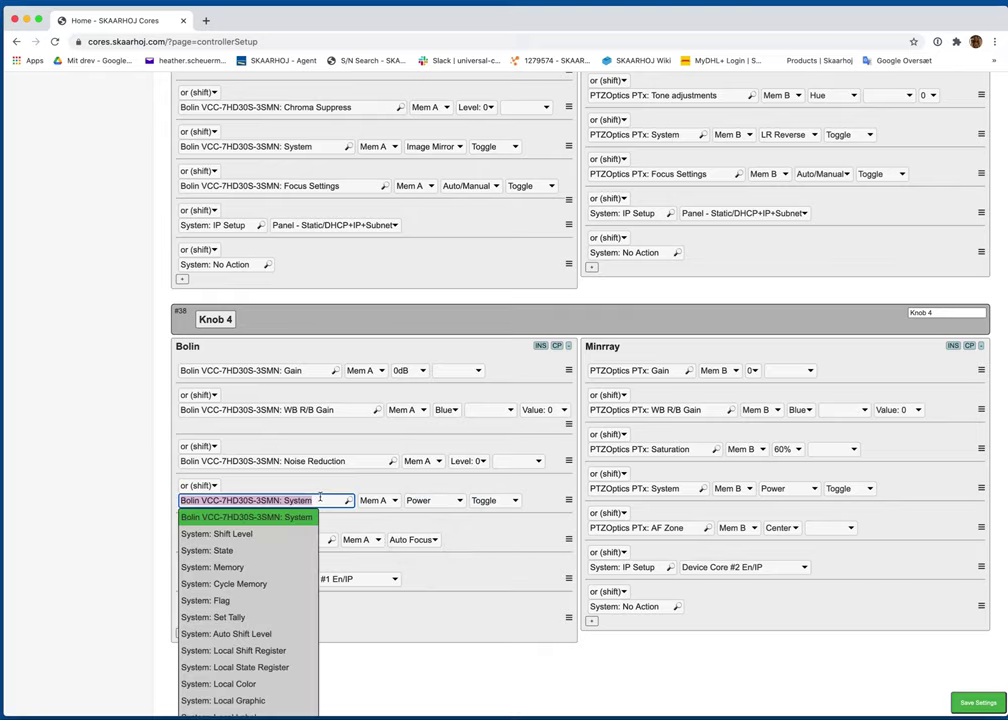
{"action": "type", "text": "tal"}
{"action": "key", "text": "BackSpace"}
{"action": "key", "text": "BackSpace"}
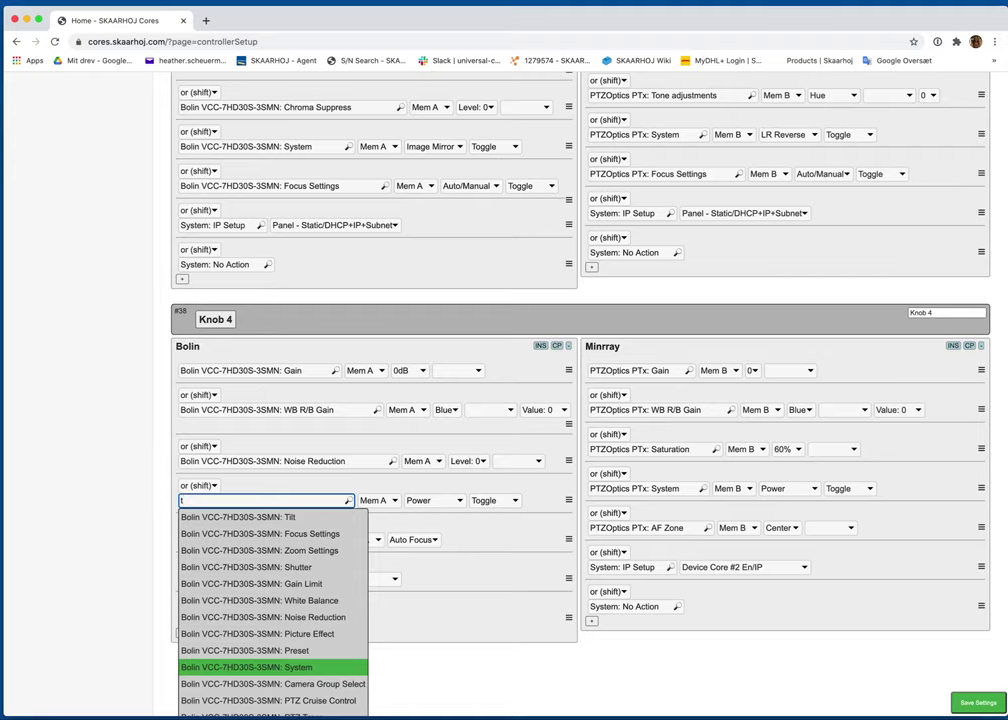
{"action": "key", "text": "BackSpace"}
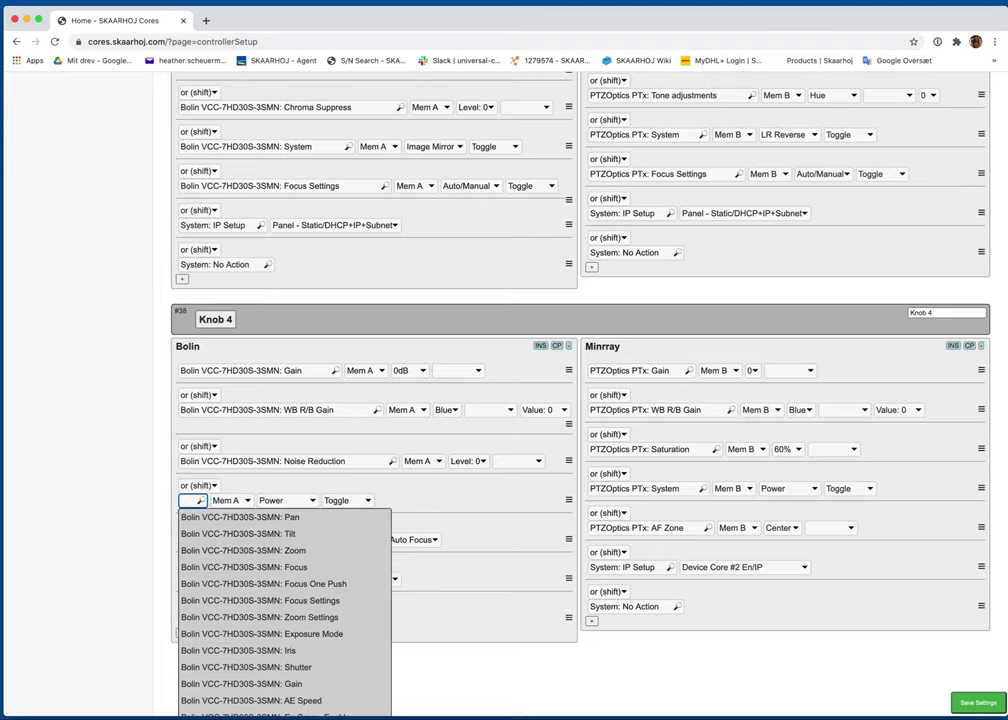
{"action": "type", "text": "sys"}
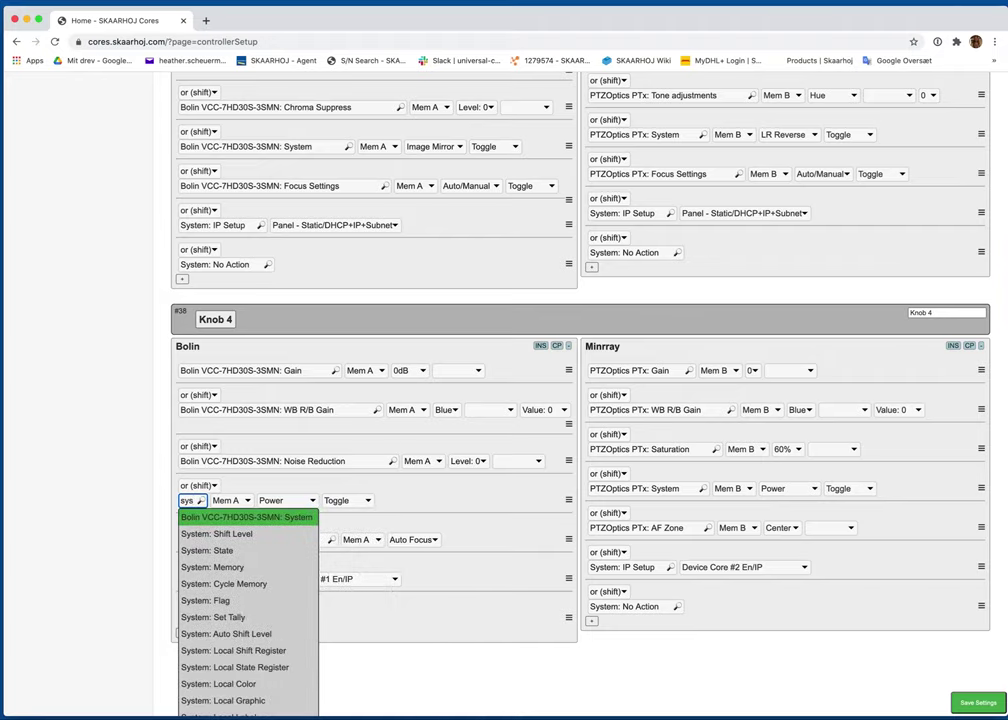
{"action": "left_click", "coordinate": [272, 517]}
{"action": "left_click", "coordinate": [362, 506]}
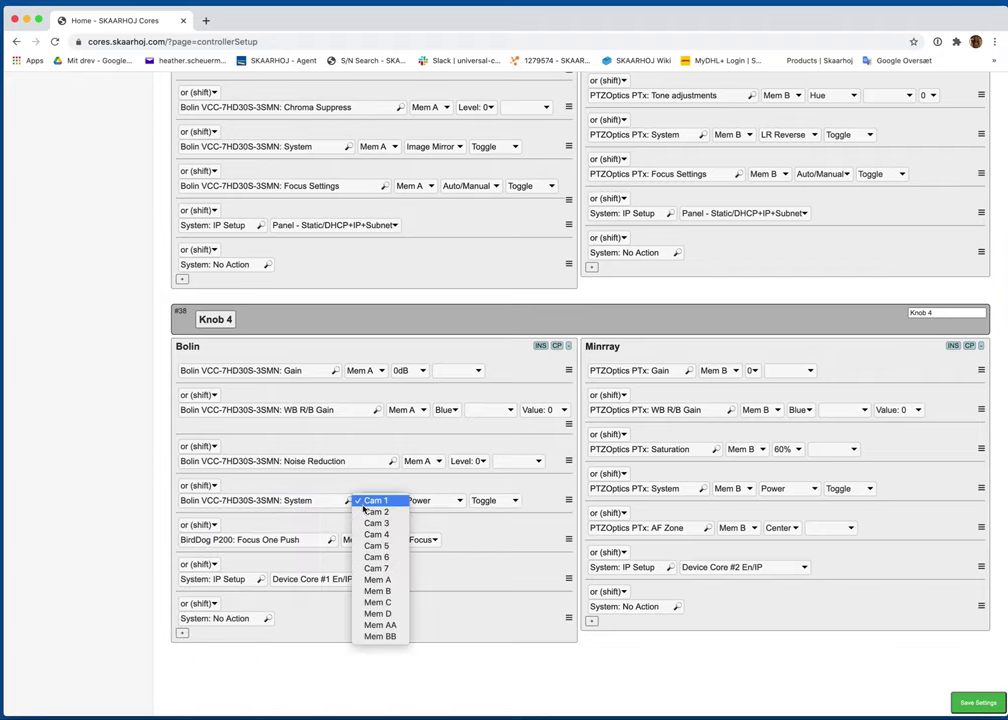
{"action": "left_click", "coordinate": [377, 579]}
{"action": "left_click", "coordinate": [450, 502]}
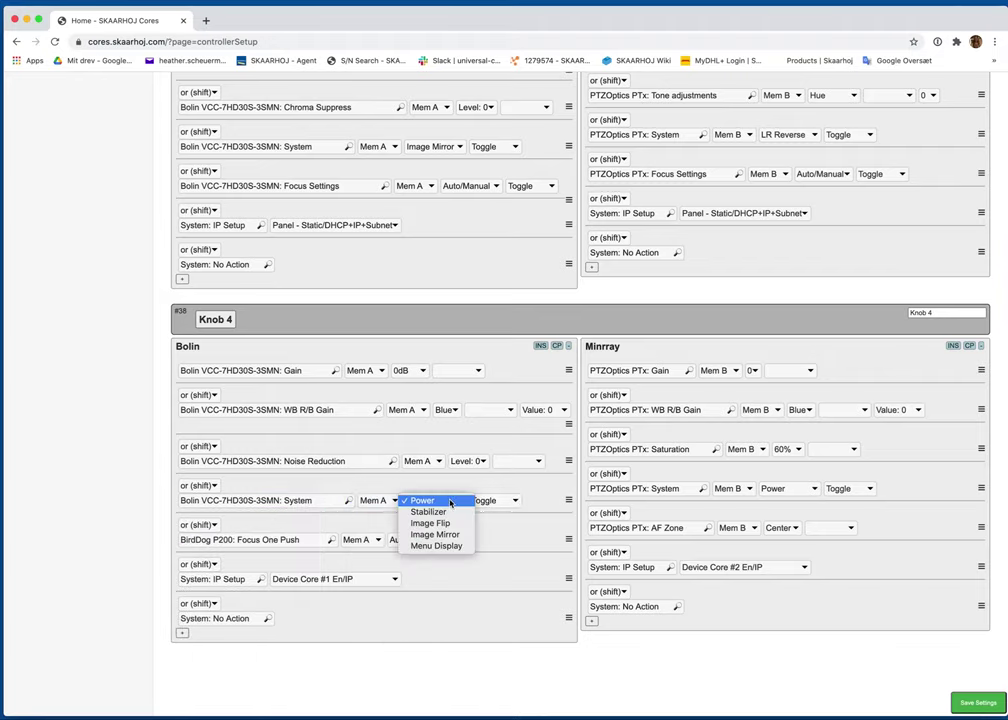
{"action": "left_click", "coordinate": [454, 512]}
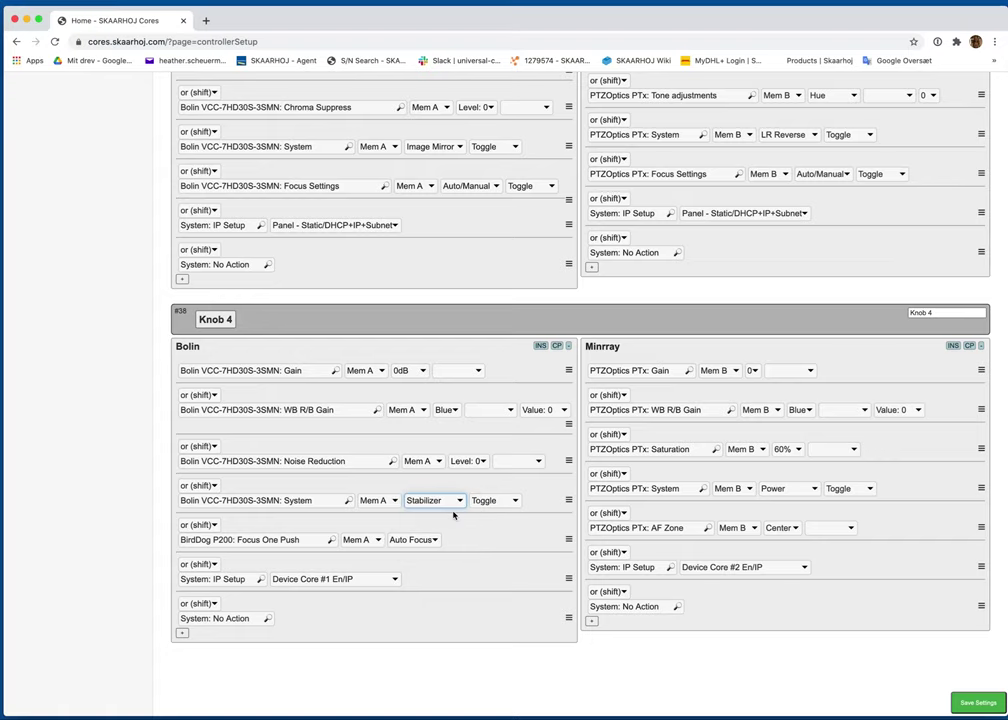
Replace the Focus One Push row with the Bolin Focus One Push action on Mem A.
{"action": "scroll", "coordinate": [452, 522], "scroll_direction": "down", "scroll_amount": 3}
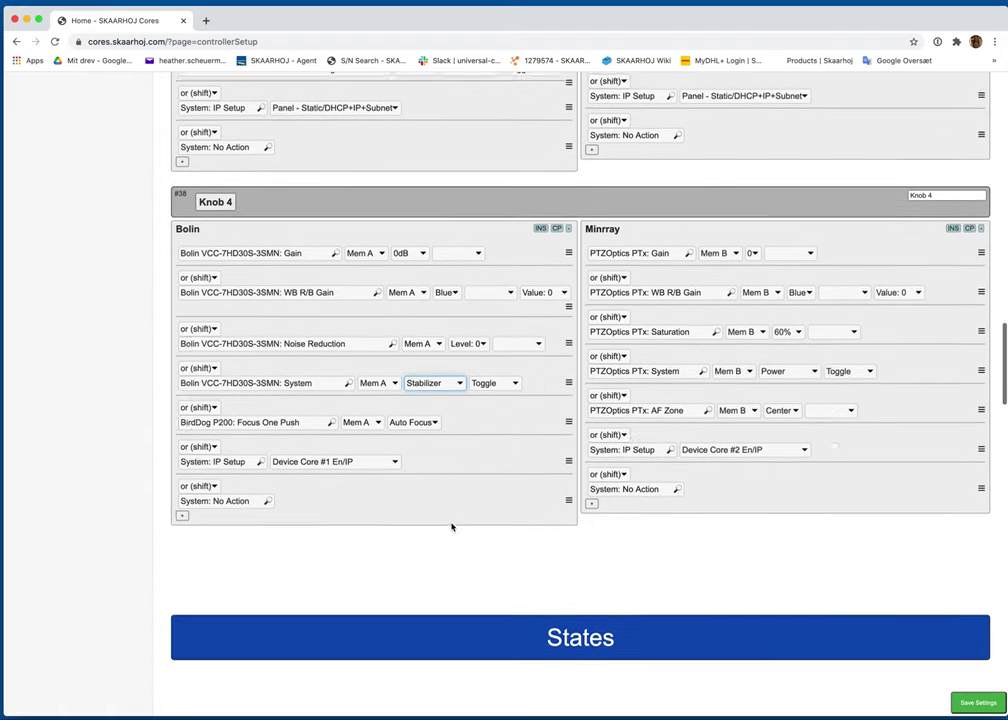
{"action": "left_click", "coordinate": [313, 423]}
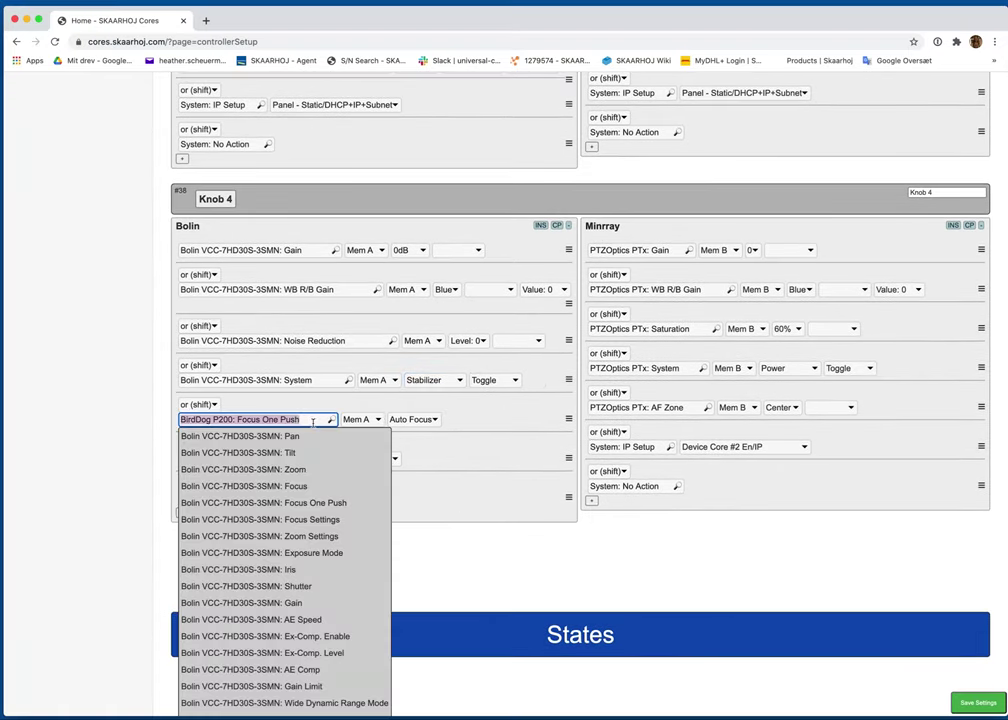
{"action": "type", "text": "one"}
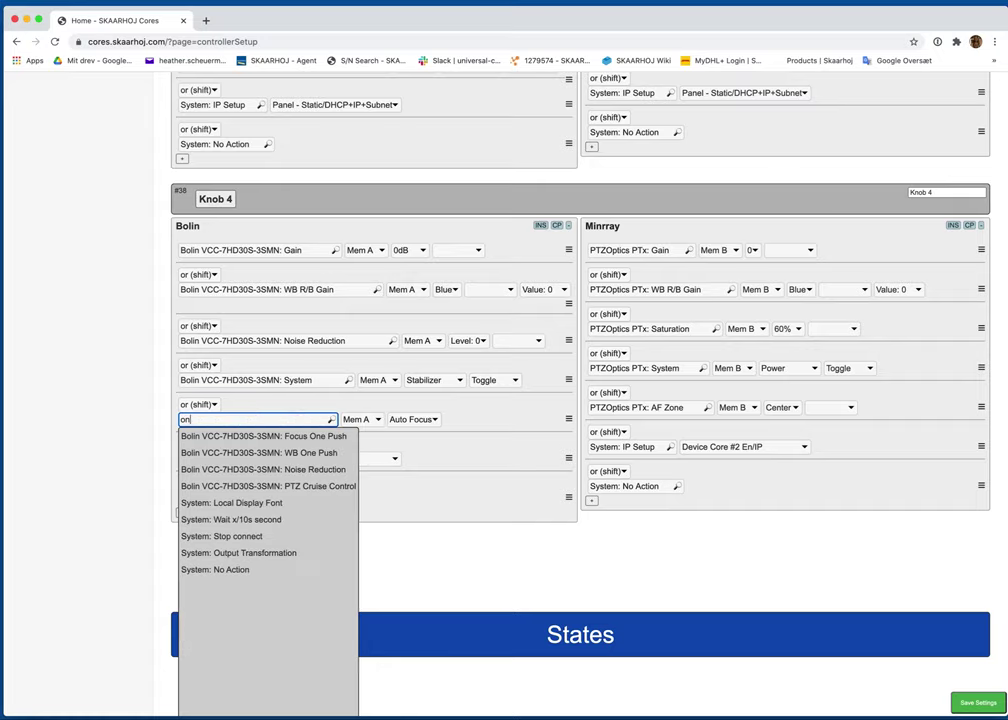
{"action": "left_click", "coordinate": [312, 436]}
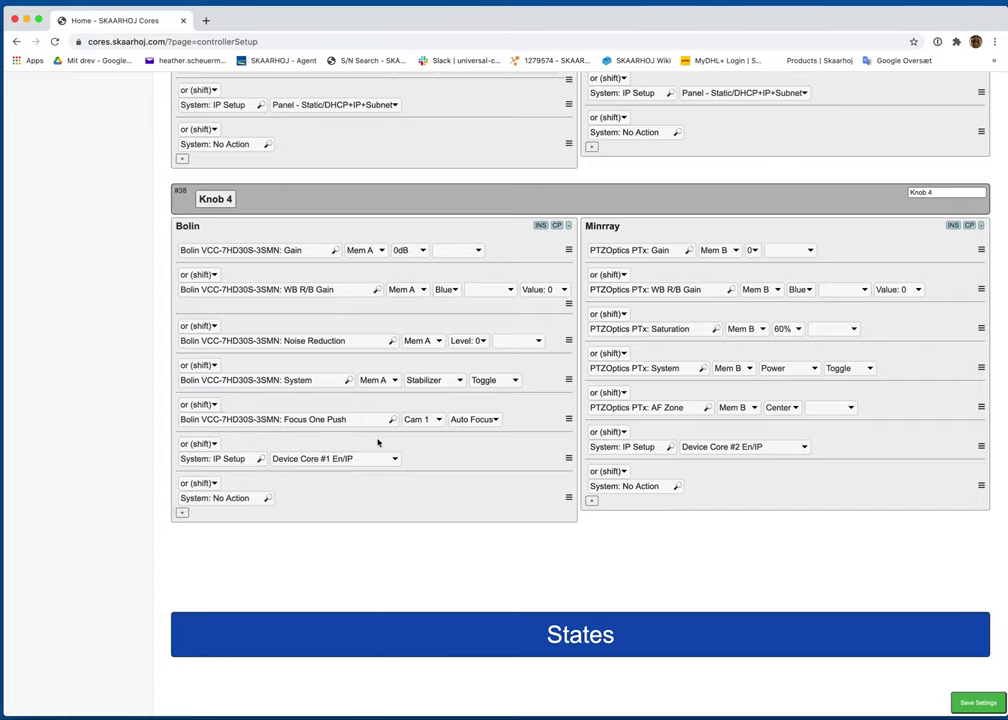
{"action": "left_click", "coordinate": [428, 419]}
{"action": "left_click", "coordinate": [438, 498]}
Save the configuration and hide BirdDog P200, PTZOptics PTx and Bolin VCC-7HD30S-3SMN actions.
{"action": "left_click", "coordinate": [962, 700]}
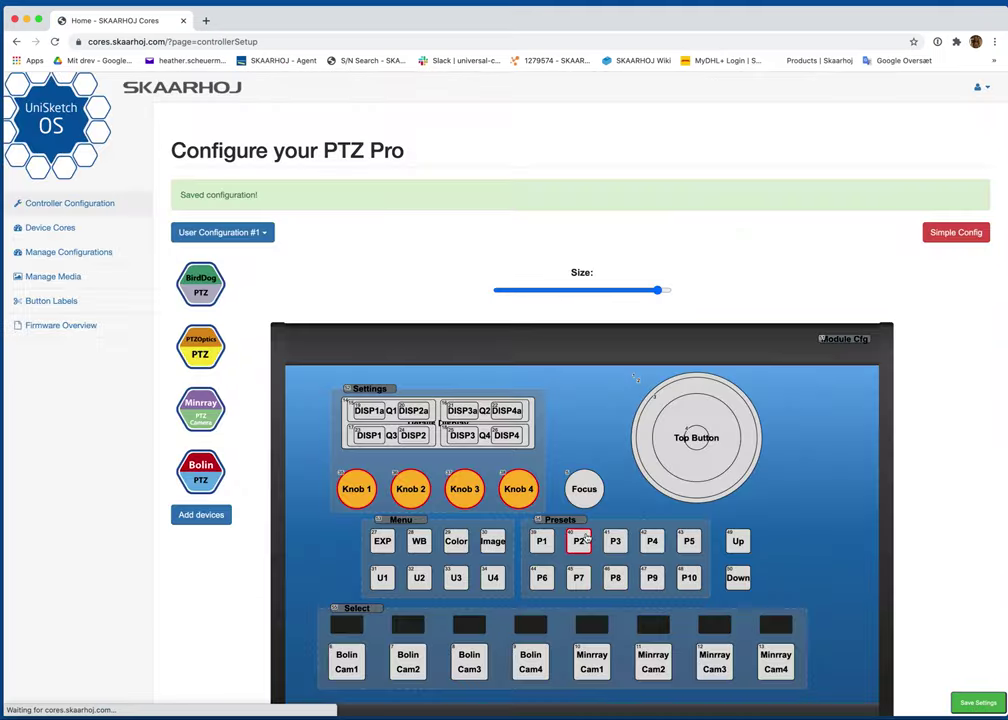
{"action": "scroll", "coordinate": [587, 538], "scroll_direction": "down", "scroll_amount": 3}
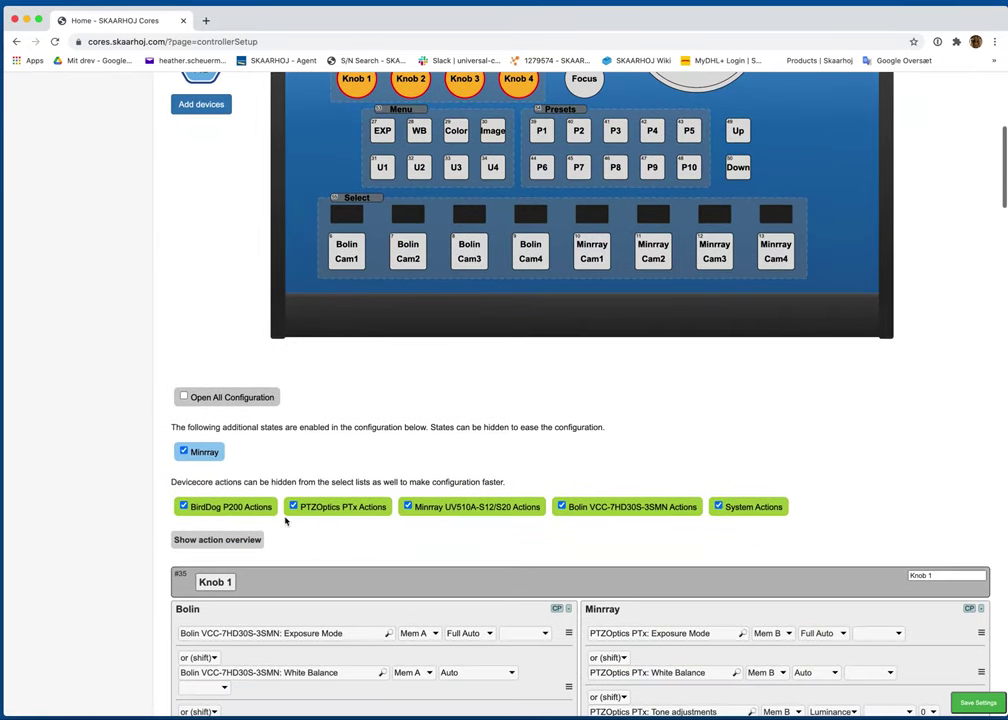
{"action": "left_click", "coordinate": [250, 508]}
{"action": "left_click", "coordinate": [368, 510]}
{"action": "left_click", "coordinate": [621, 506]}
{"action": "scroll", "coordinate": [621, 506], "scroll_direction": "down", "scroll_amount": 3}
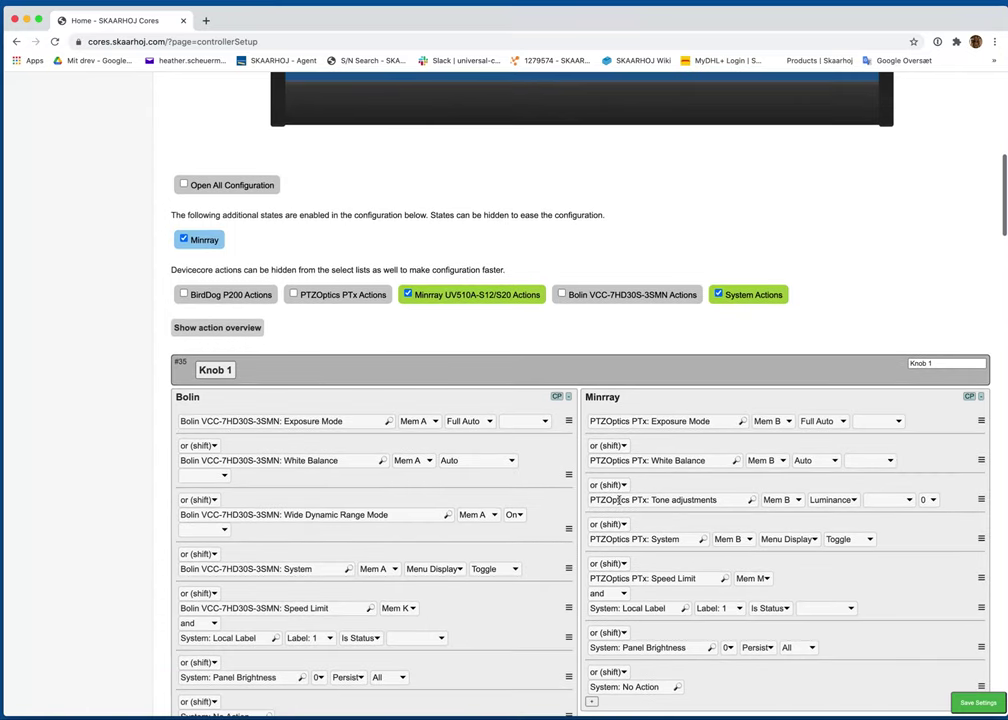
{"action": "scroll", "coordinate": [702, 427], "scroll_direction": "up", "scroll_amount": 1}
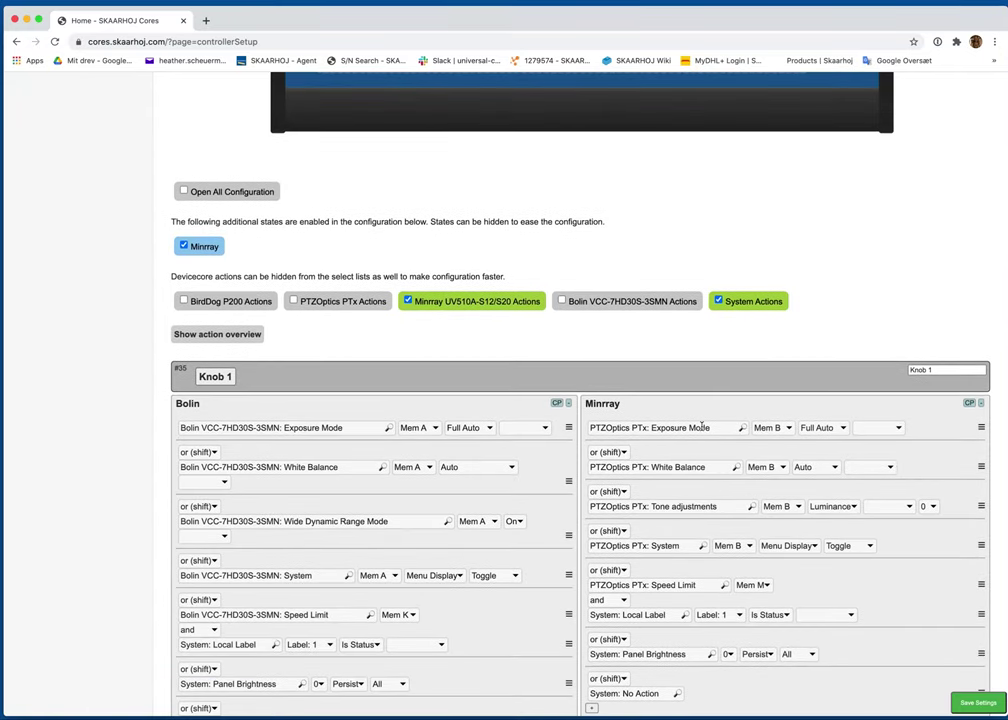
Switch Knob 1's Exposure Mode row to the Minrray Exposure Mode action on Mem B.
{"action": "left_click", "coordinate": [702, 427]}
{"action": "type", "text": "exp"}
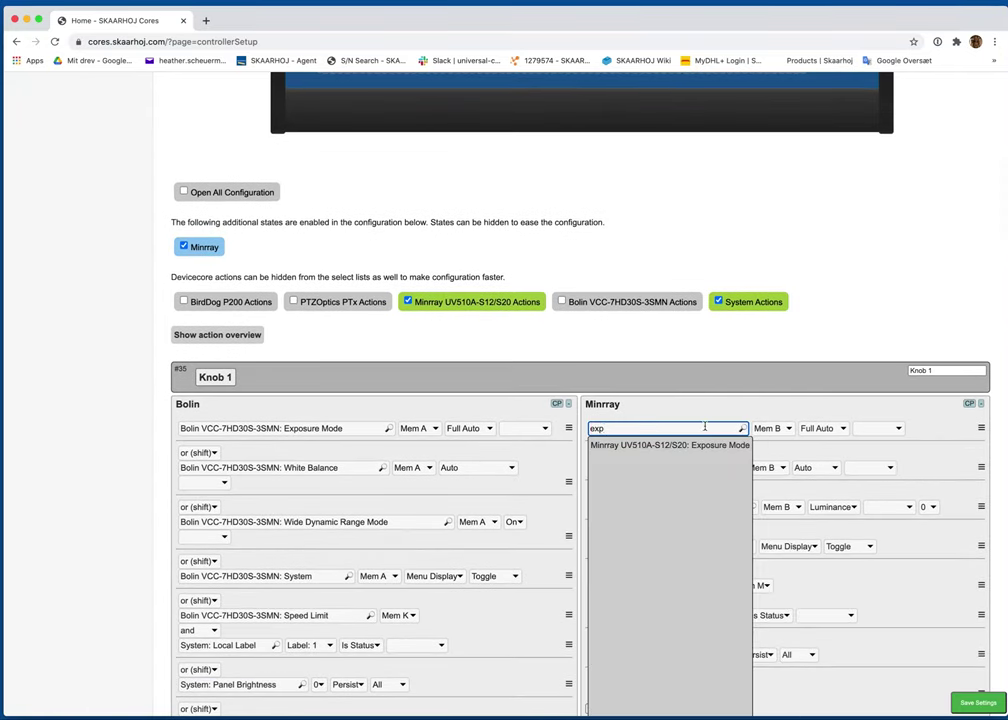
{"action": "left_click", "coordinate": [704, 445]}
{"action": "left_click", "coordinate": [817, 428]}
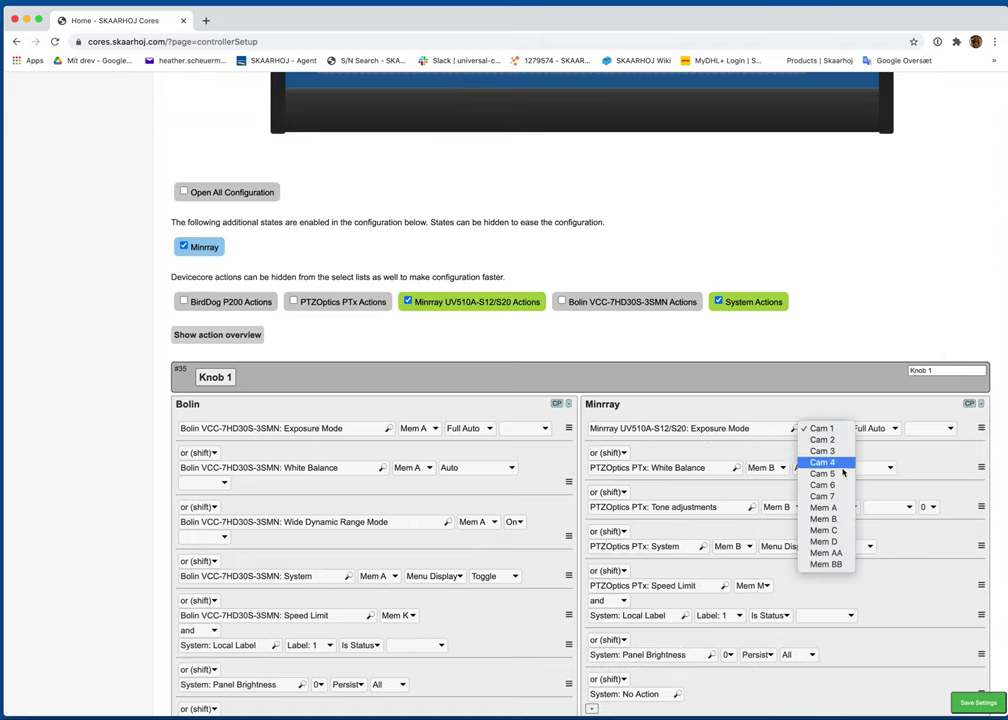
{"action": "left_click", "coordinate": [826, 519]}
{"action": "scroll", "coordinate": [799, 454], "scroll_direction": "down", "scroll_amount": 3}
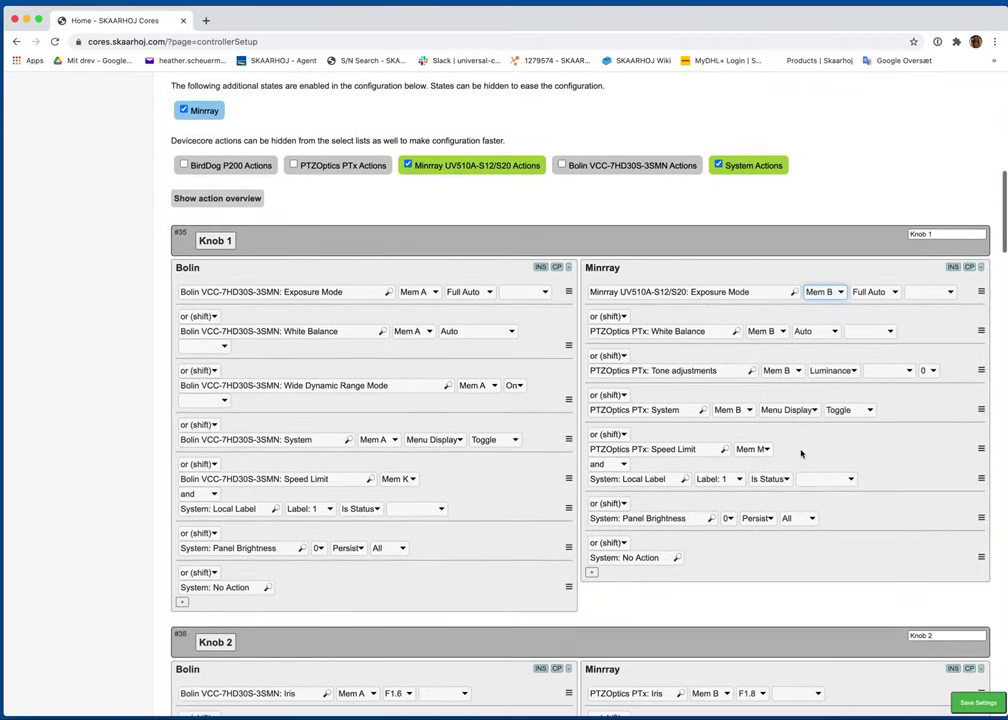
{"action": "scroll", "coordinate": [700, 450], "scroll_direction": "up", "scroll_amount": 1}
Replace the White Balance row with Minrray White Balance on Mem B.
{"action": "left_click", "coordinate": [690, 358]}
{"action": "type", "text": "White"}
{"action": "left_click", "coordinate": [722, 370]}
{"action": "left_click", "coordinate": [818, 355]}
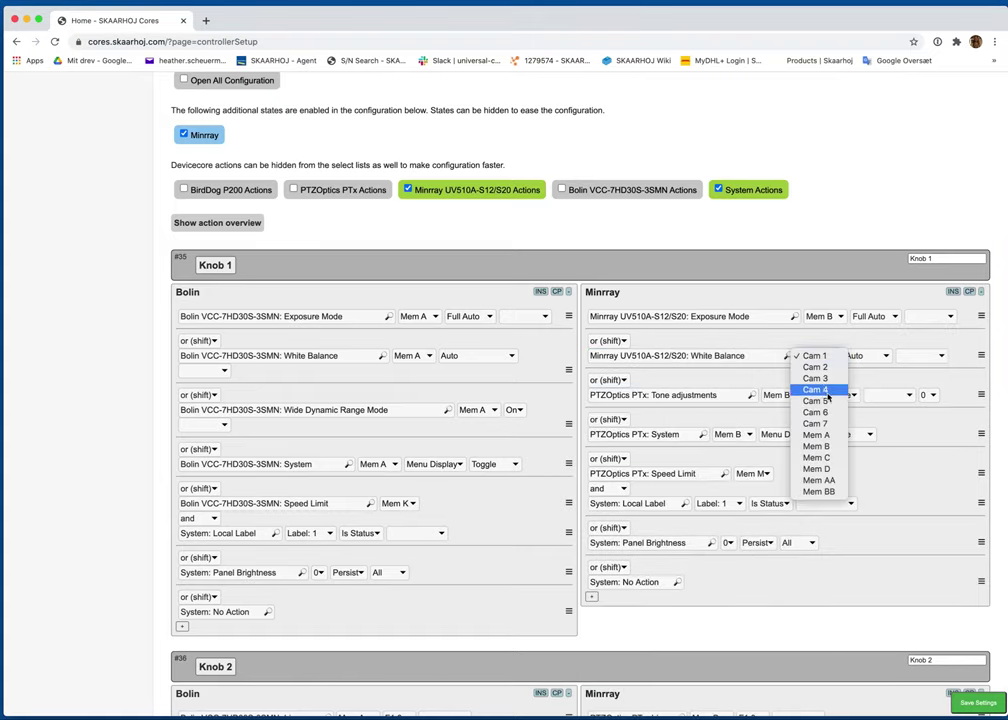
{"action": "left_click", "coordinate": [818, 446]}
Set the Tone adjustments row to the Minrray Hue action on Mem B.
{"action": "left_click", "coordinate": [700, 396]}
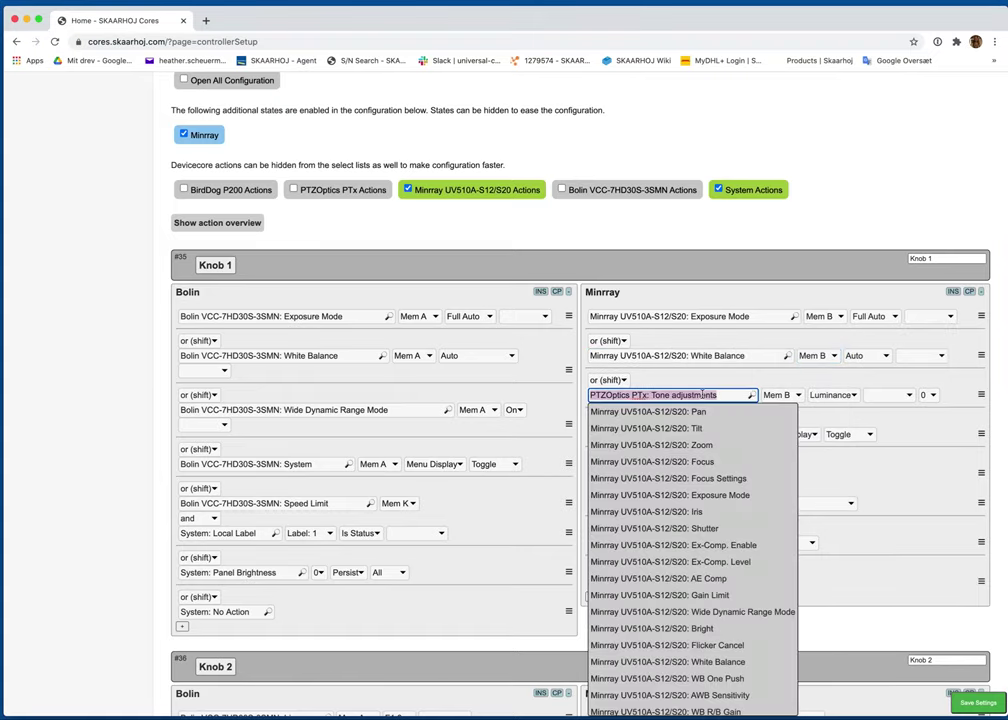
{"action": "type", "text": "tone"}
{"action": "key", "text": "BackSpace"}
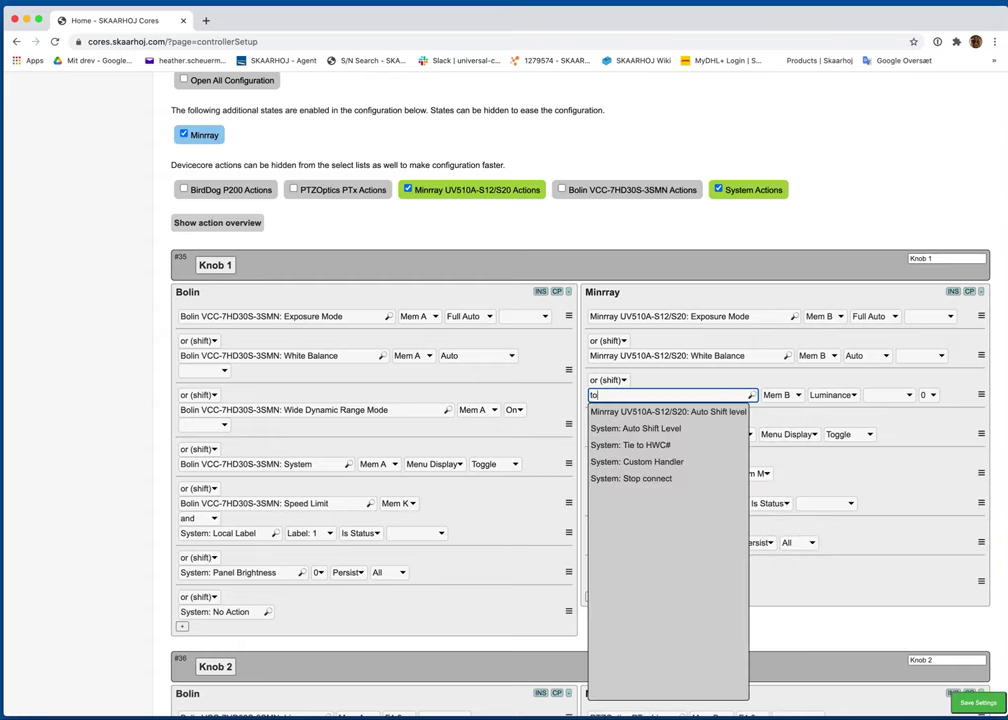
{"action": "key", "text": "BackSpace"}
{"action": "key", "text": "BackSpace"}
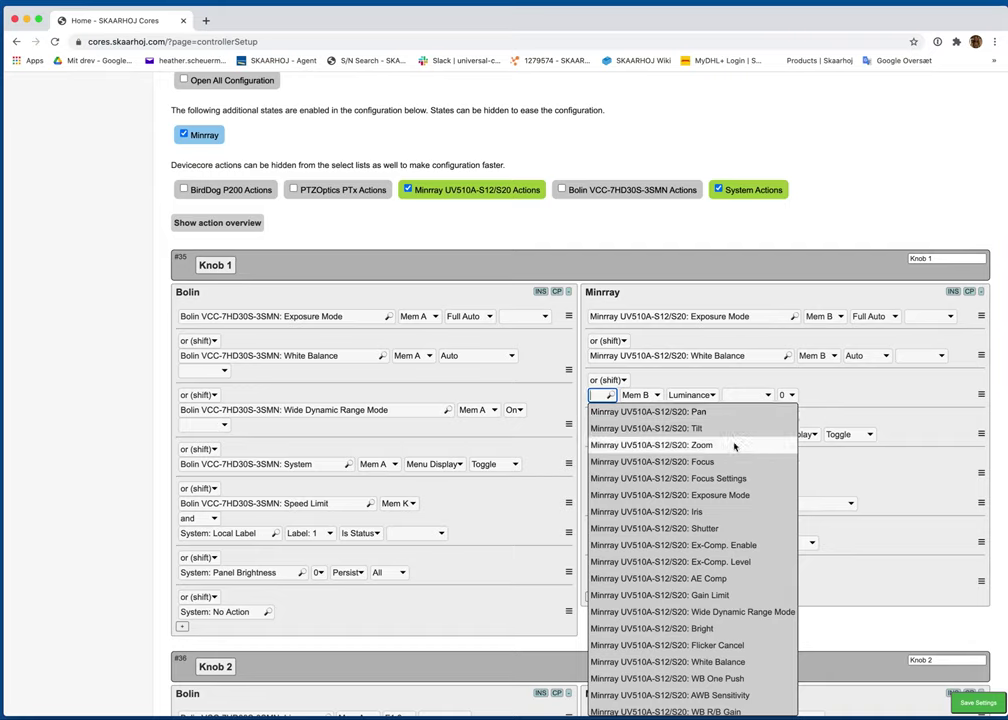
{"action": "scroll", "coordinate": [734, 446], "scroll_direction": "down", "scroll_amount": 5}
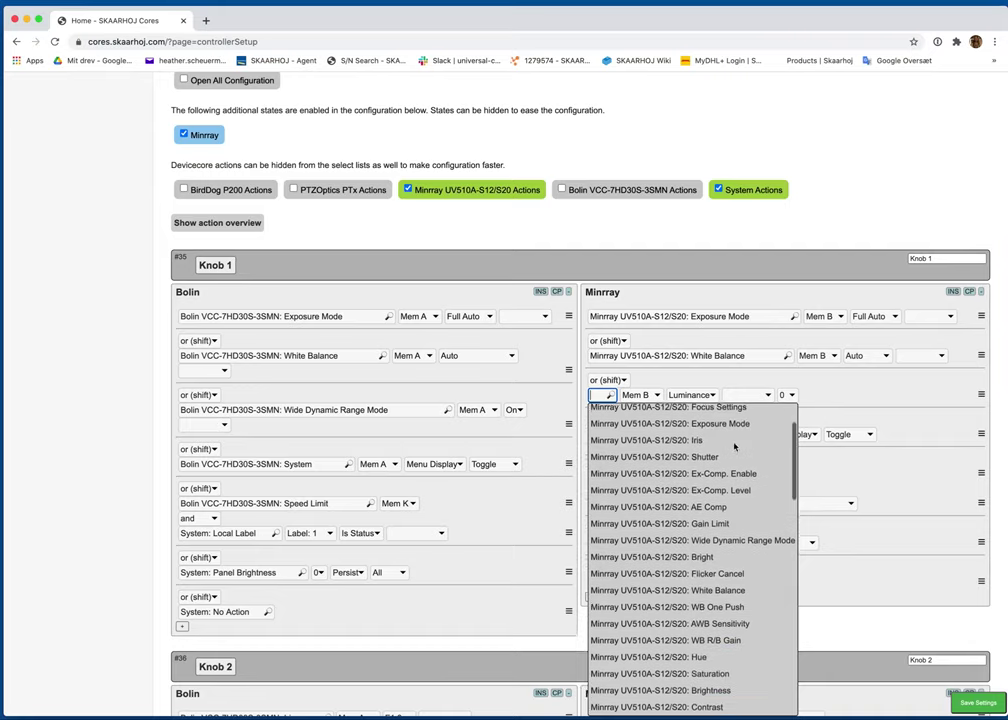
{"action": "scroll", "coordinate": [734, 446], "scroll_direction": "down", "scroll_amount": 3}
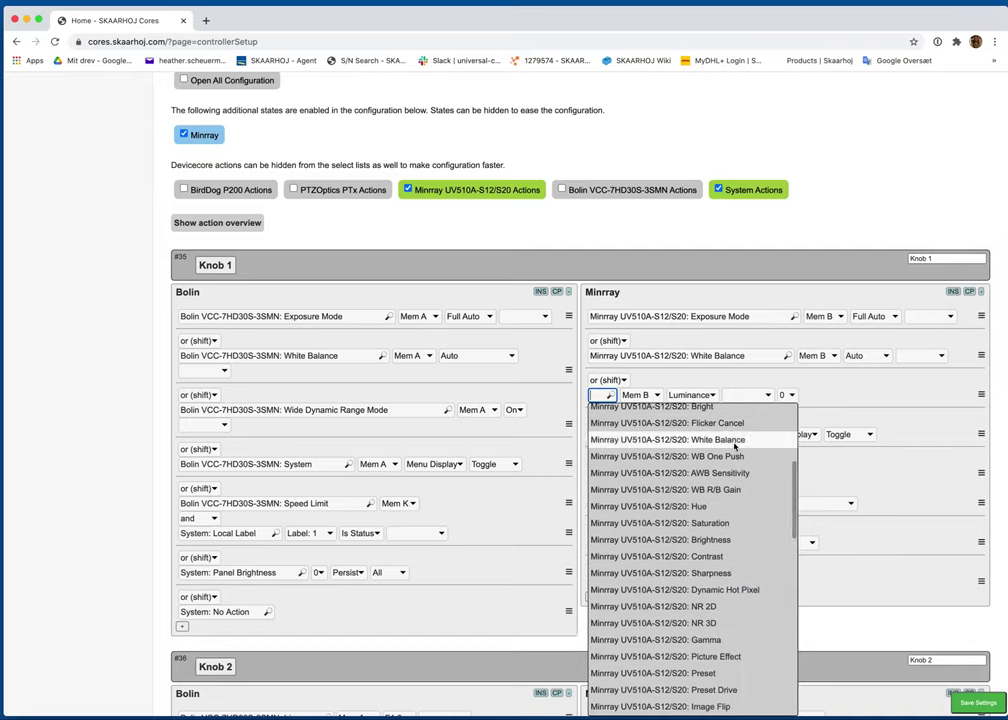
{"action": "left_click", "coordinate": [700, 507]}
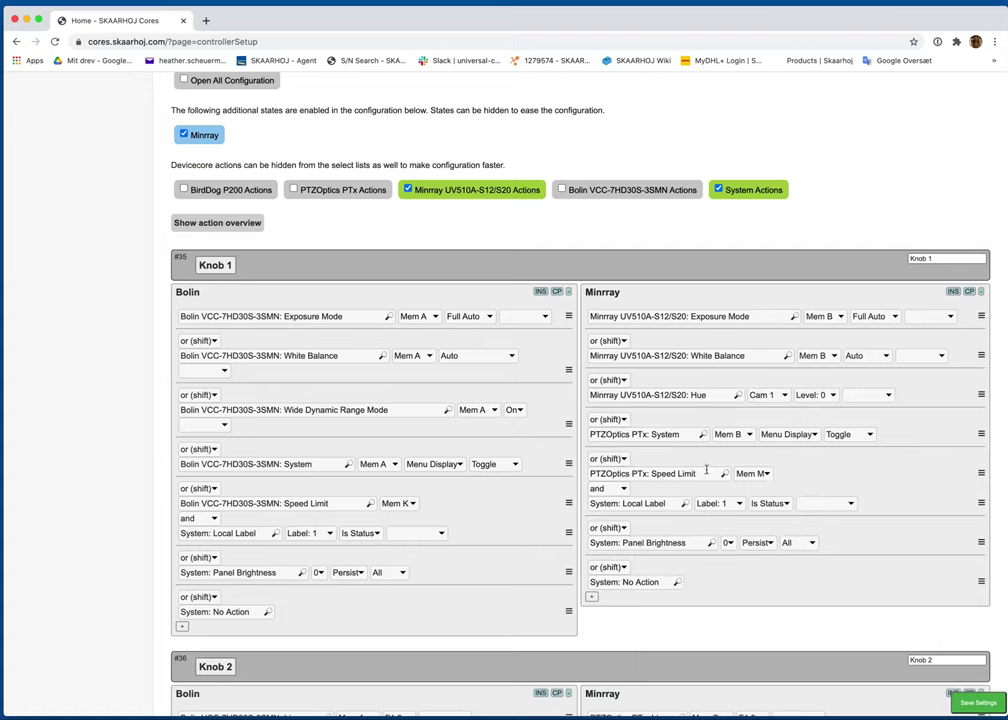
{"action": "left_click", "coordinate": [765, 396]}
{"action": "left_click", "coordinate": [767, 485]}
Make the System row a Minrray System Menu Display action on Mem B.
{"action": "left_click", "coordinate": [665, 433]}
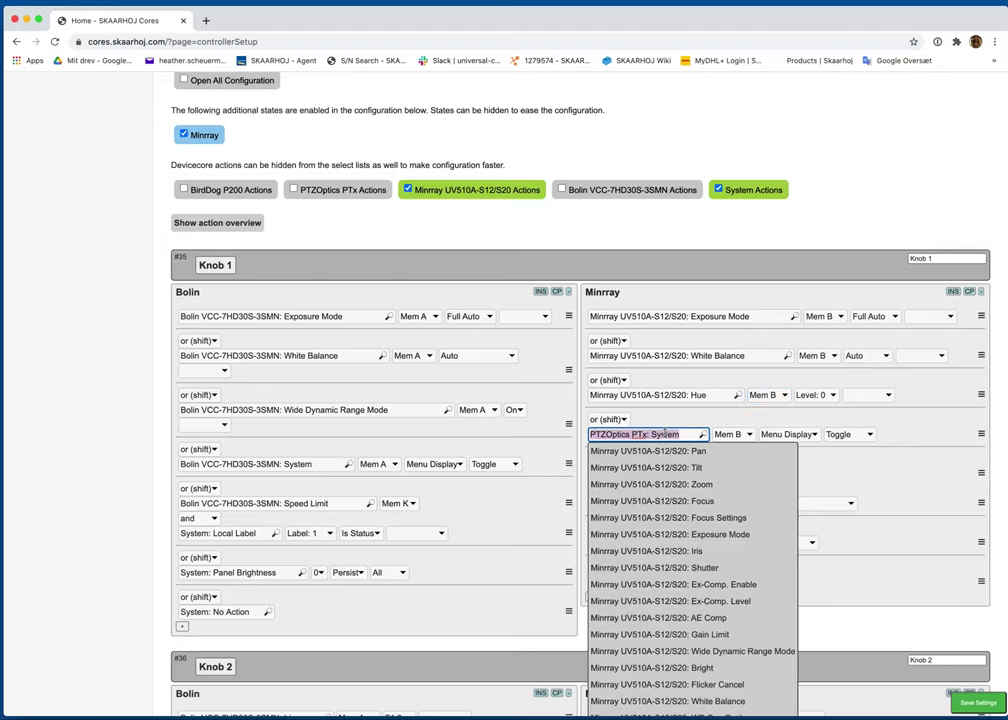
{"action": "type", "text": "sys"}
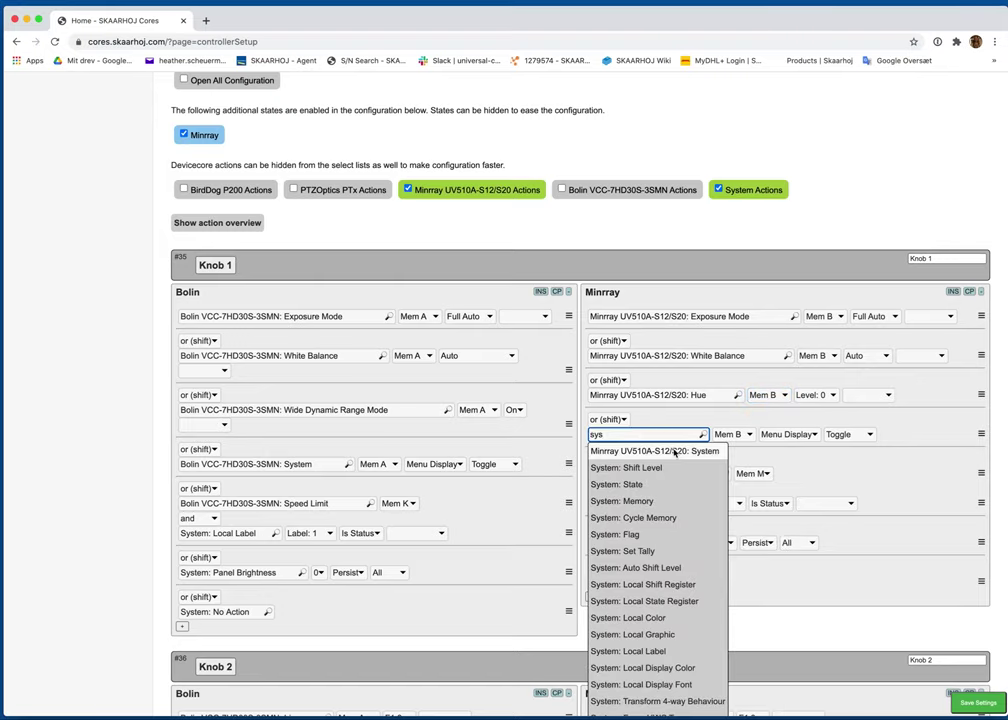
{"action": "left_click", "coordinate": [654, 451]}
{"action": "left_click", "coordinate": [770, 434]}
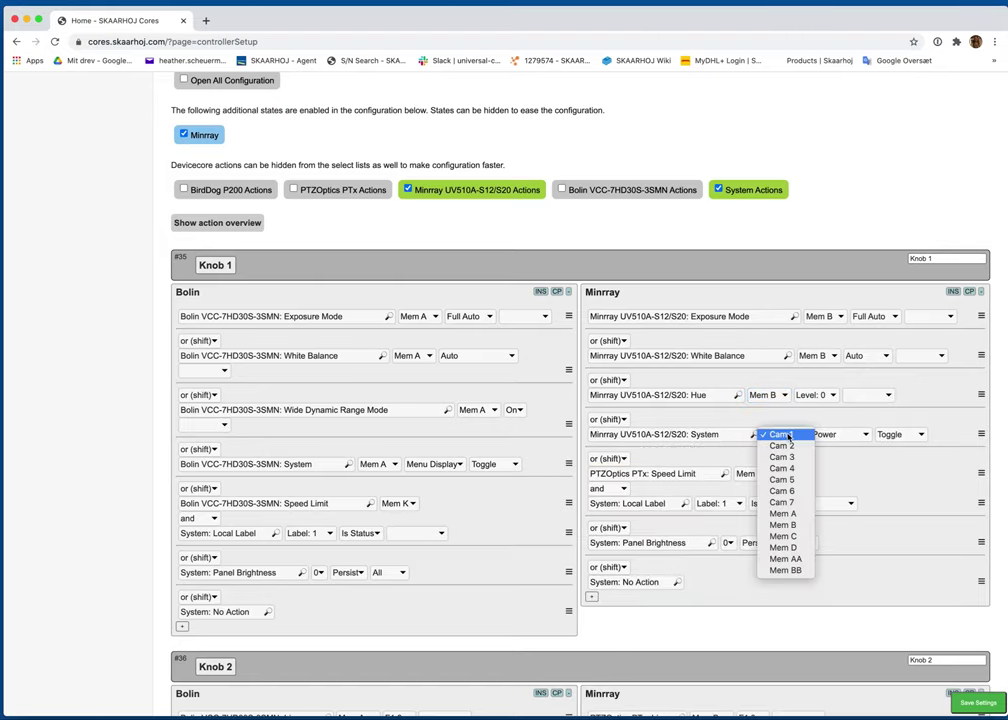
{"action": "left_click", "coordinate": [789, 524]}
{"action": "left_click", "coordinate": [828, 434]}
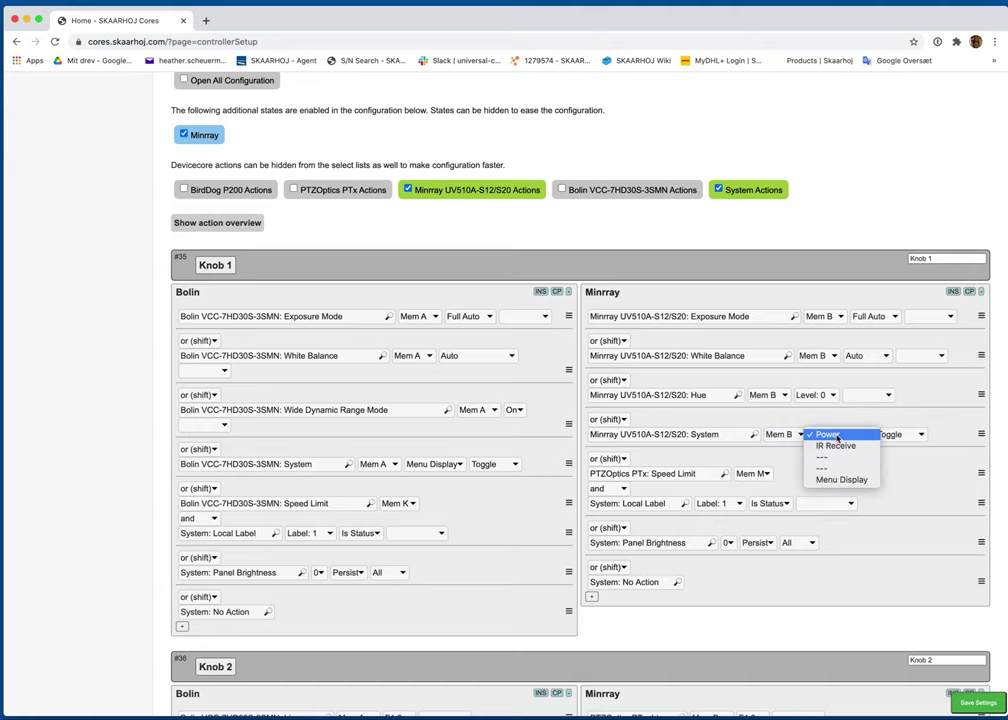
{"action": "left_click", "coordinate": [841, 480]}
Replace the Speed Limit row with Minrray Speed Limit on Mem M.
{"action": "scroll", "coordinate": [862, 481], "scroll_direction": "down", "scroll_amount": 3}
{"action": "left_click", "coordinate": [703, 403]}
{"action": "type", "text": "spee"}
{"action": "left_click", "coordinate": [703, 419]}
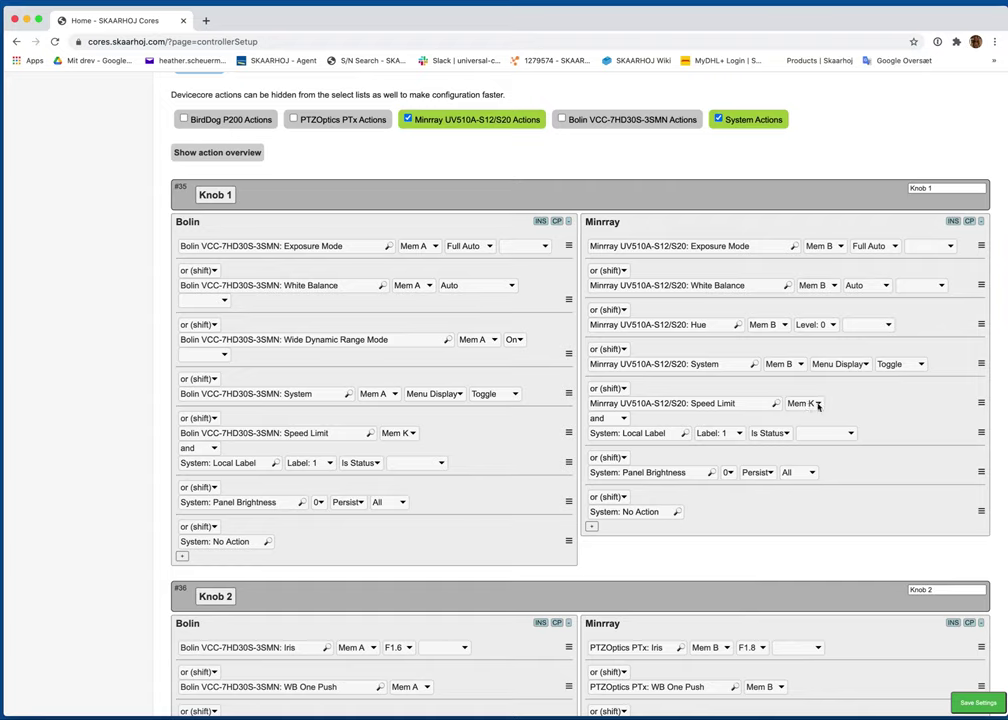
{"action": "left_click", "coordinate": [812, 404]}
{"action": "left_click", "coordinate": [824, 426]}
Set Knob 2's Iris row to the Minrray Iris action on Mem B.
{"action": "scroll", "coordinate": [813, 409], "scroll_direction": "down", "scroll_amount": 1}
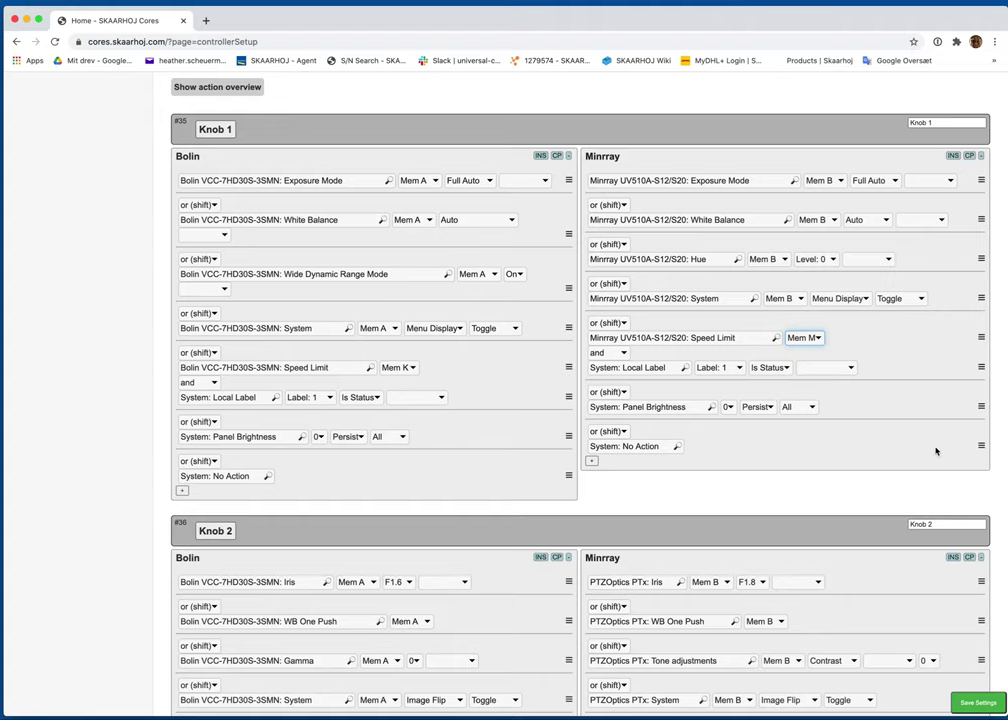
{"action": "scroll", "coordinate": [935, 451], "scroll_direction": "down", "scroll_amount": 4}
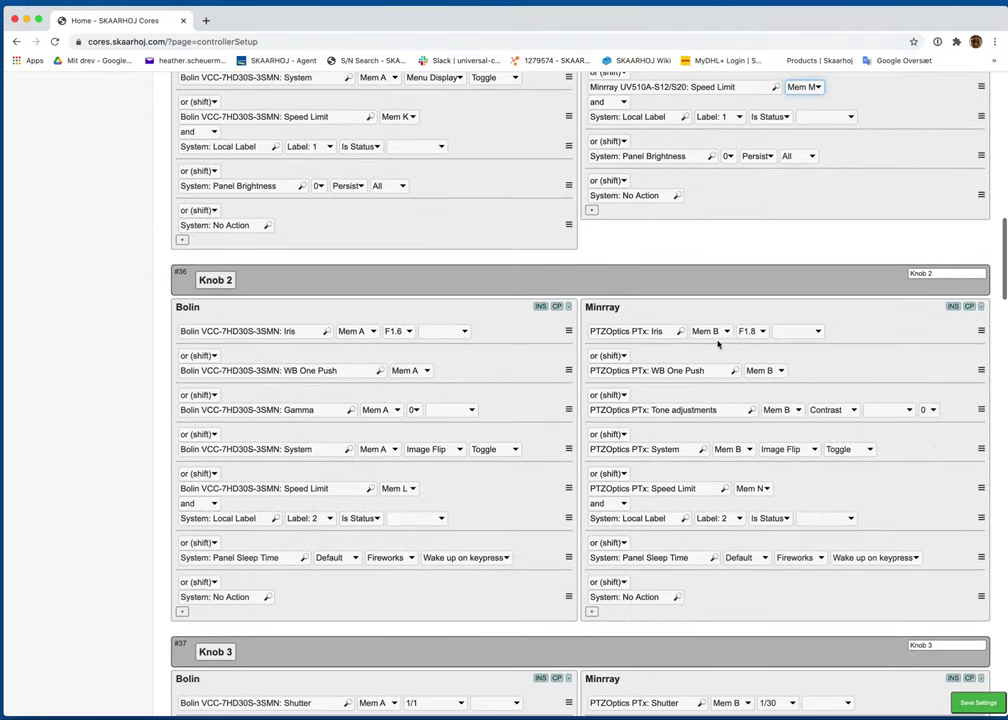
{"action": "left_click", "coordinate": [655, 331]}
{"action": "type", "text": "ir"}
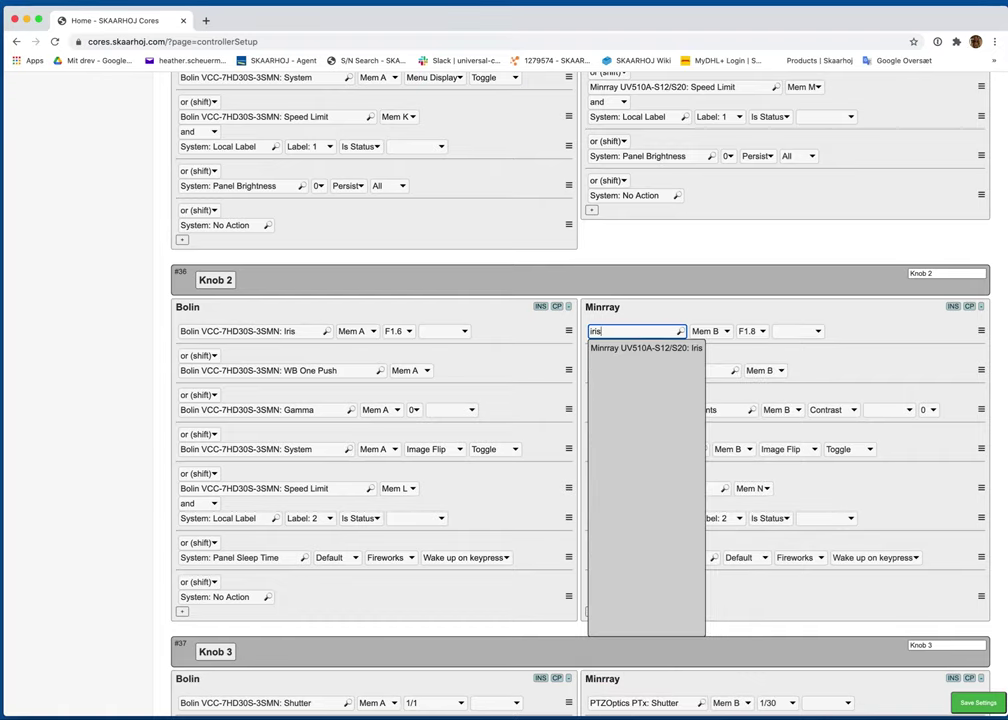
{"action": "type", "text": "is"}
{"action": "left_click", "coordinate": [660, 348]}
{"action": "left_click", "coordinate": [760, 331]}
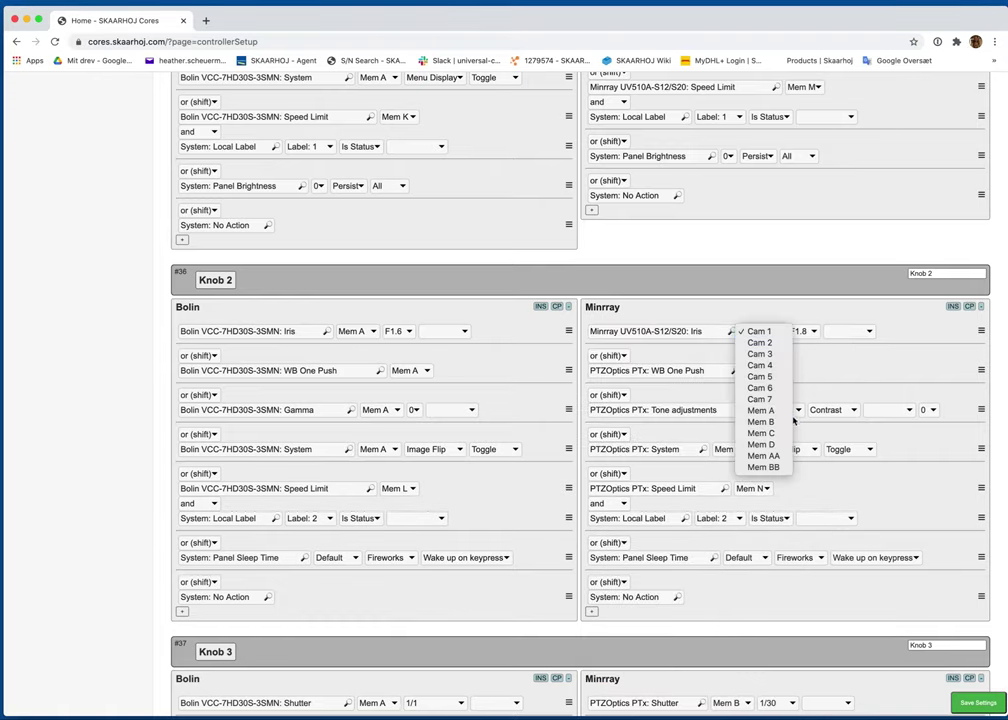
{"action": "left_click", "coordinate": [765, 420]}
Replace the WB One Push row with Minrray WB One Push on Mem B.
{"action": "left_click", "coordinate": [693, 371]}
{"action": "type", "text": "one"}
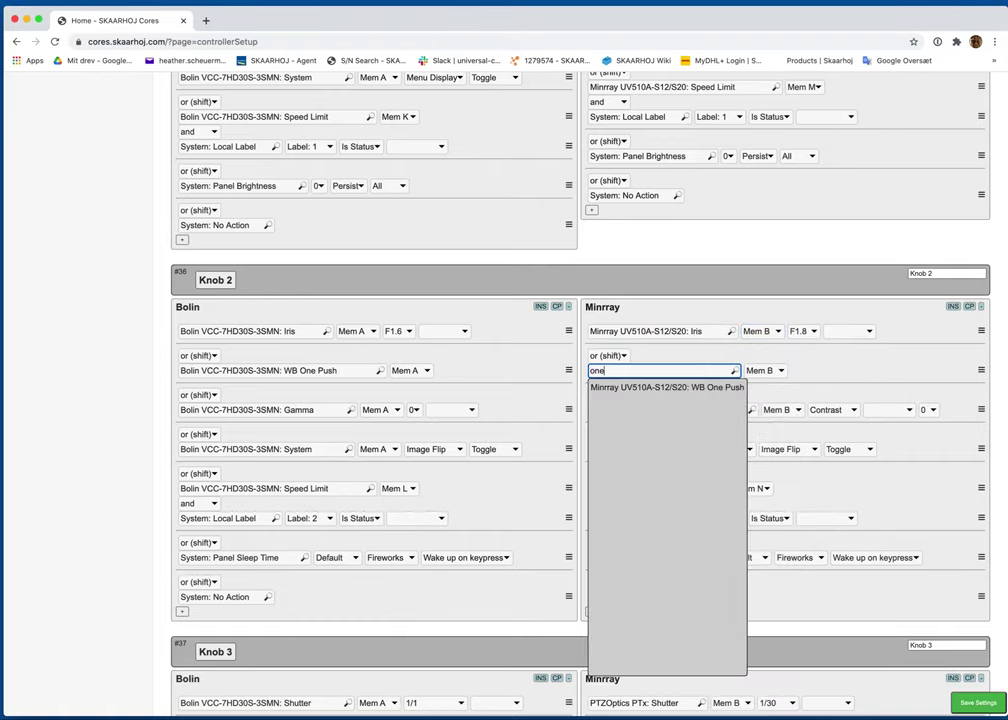
{"action": "left_click", "coordinate": [664, 386]}
{"action": "left_click", "coordinate": [817, 371]}
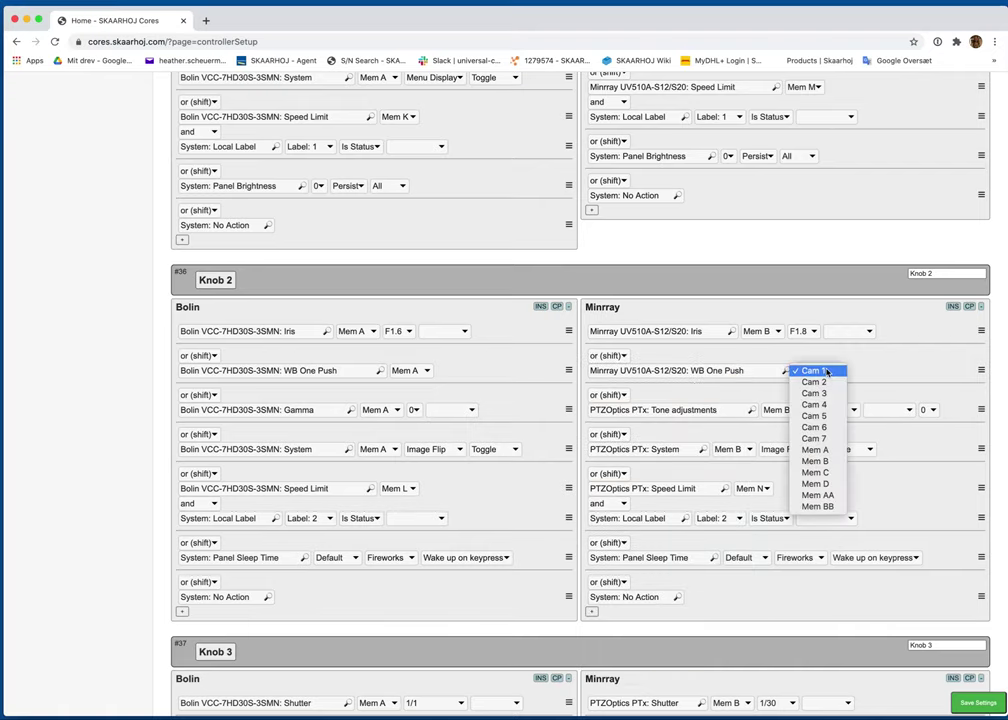
{"action": "left_click", "coordinate": [815, 461]}
Set the Tone adjustments row to Minrray Saturation on Mem B.
{"action": "left_click", "coordinate": [695, 411]}
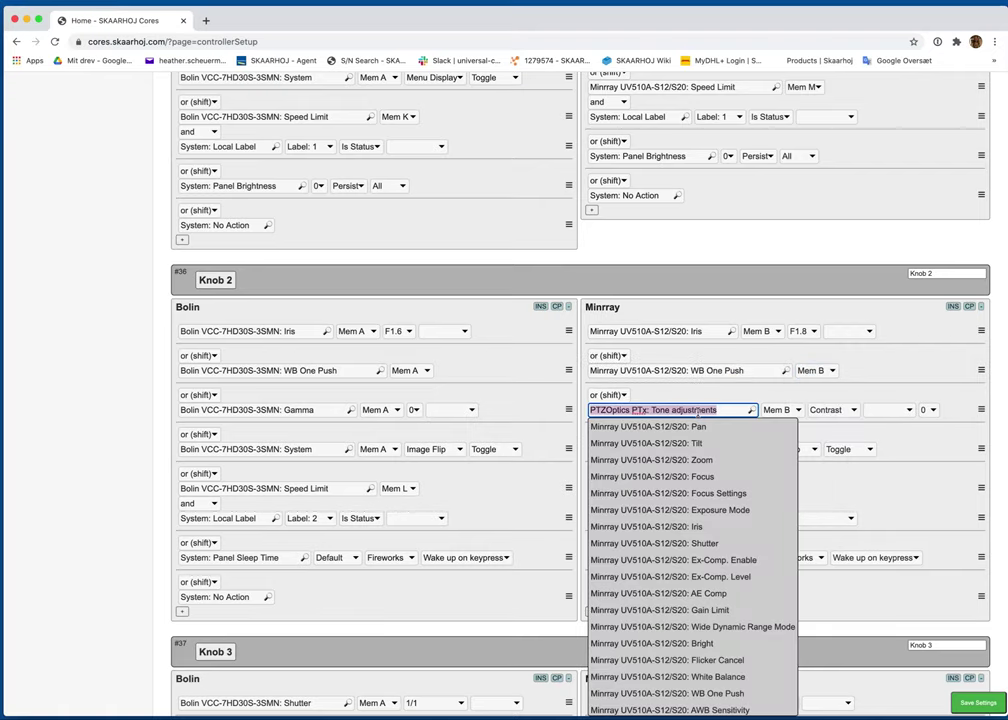
{"action": "scroll", "coordinate": [722, 448], "scroll_direction": "down", "scroll_amount": 5}
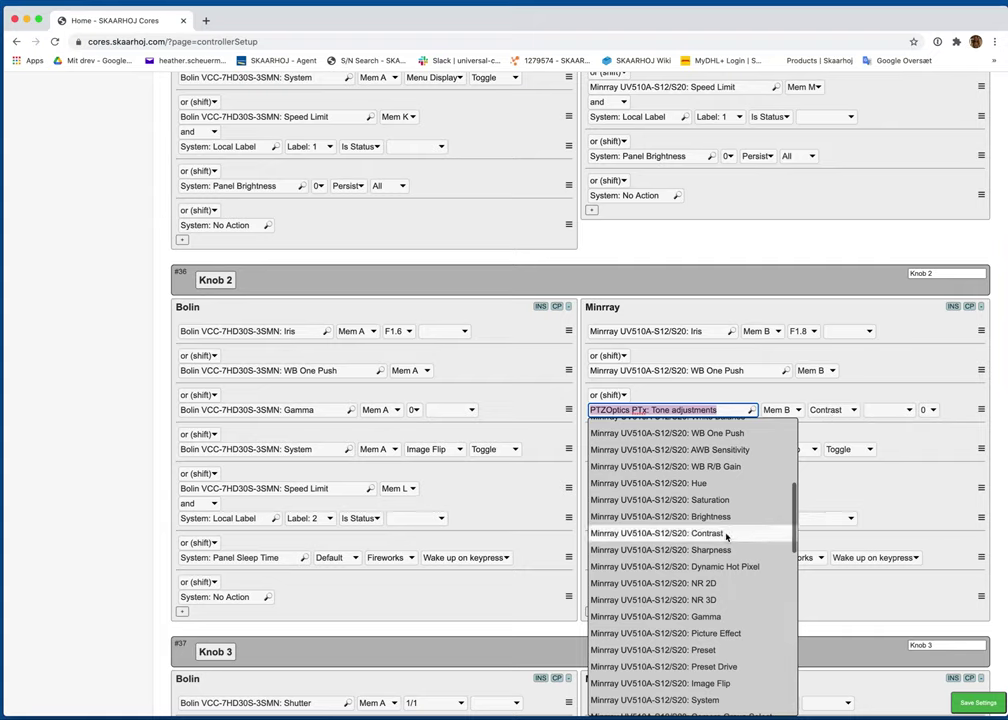
{"action": "left_click", "coordinate": [726, 500]}
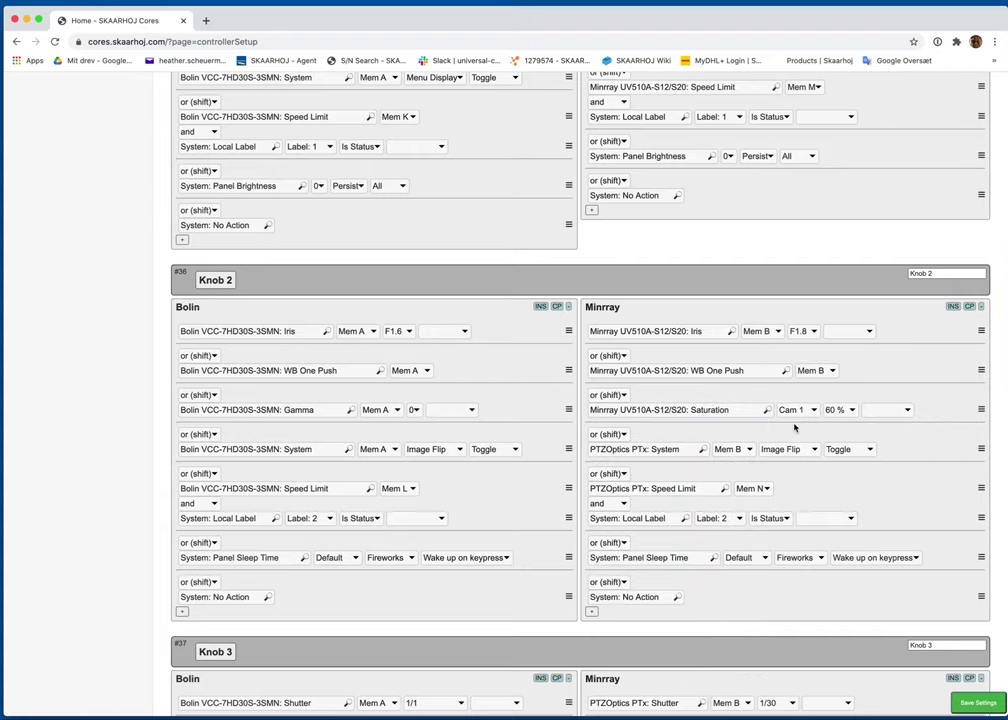
{"action": "left_click", "coordinate": [790, 409]}
{"action": "left_click", "coordinate": [800, 501]}
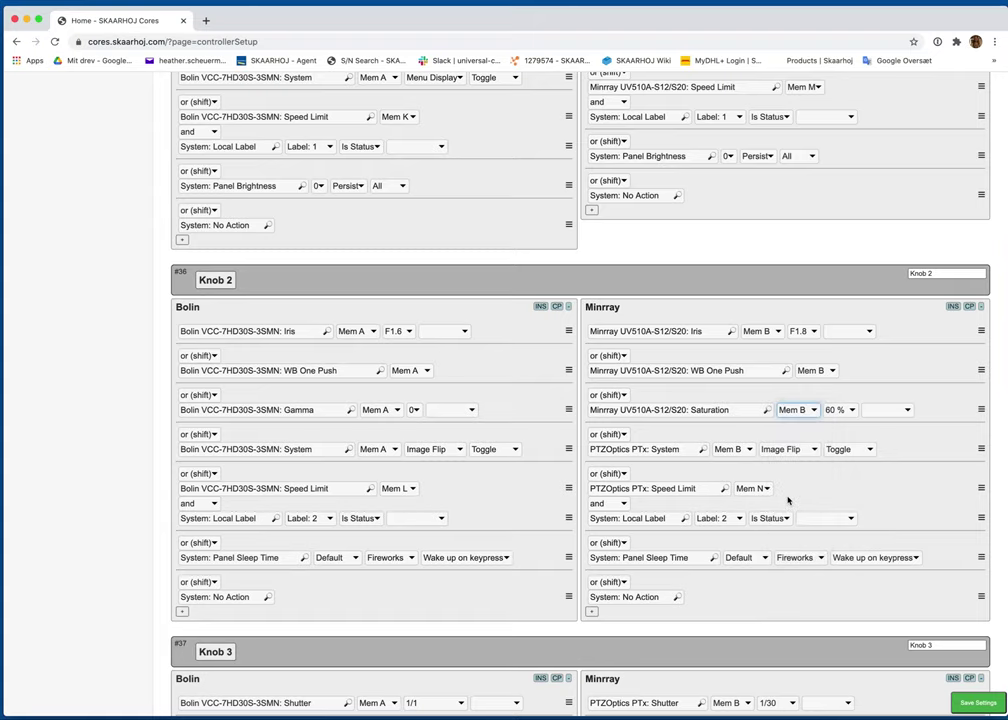
Set Knob 2's System row to Minrray System Power on Mem B.
{"action": "left_click", "coordinate": [679, 449]}
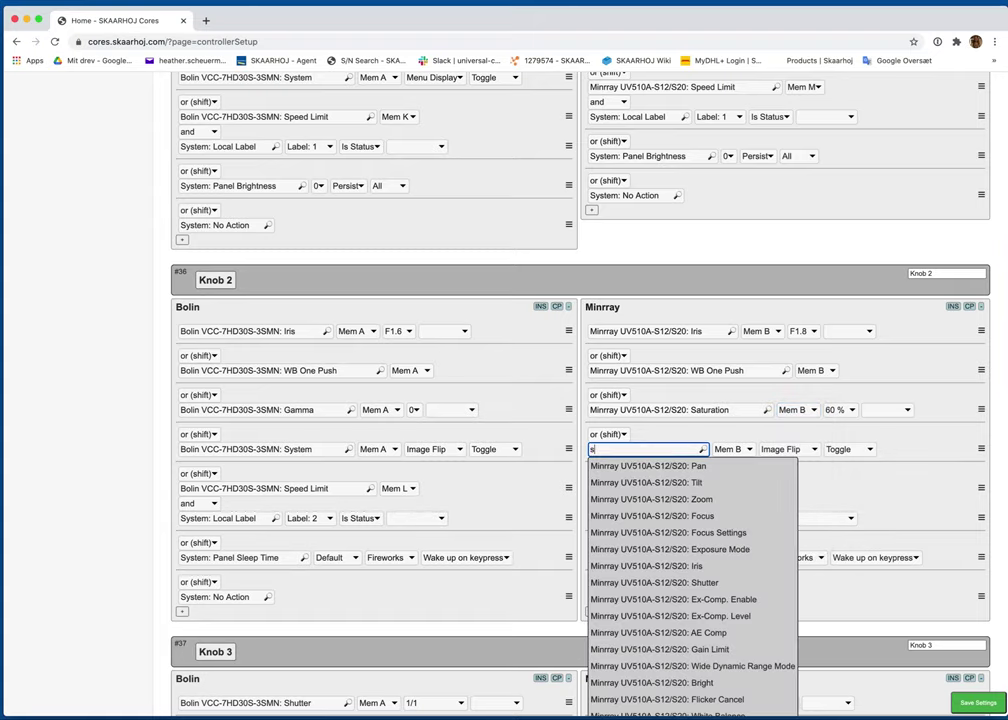
{"action": "type", "text": "sys"}
{"action": "left_click", "coordinate": [654, 466]}
{"action": "left_click", "coordinate": [775, 449]}
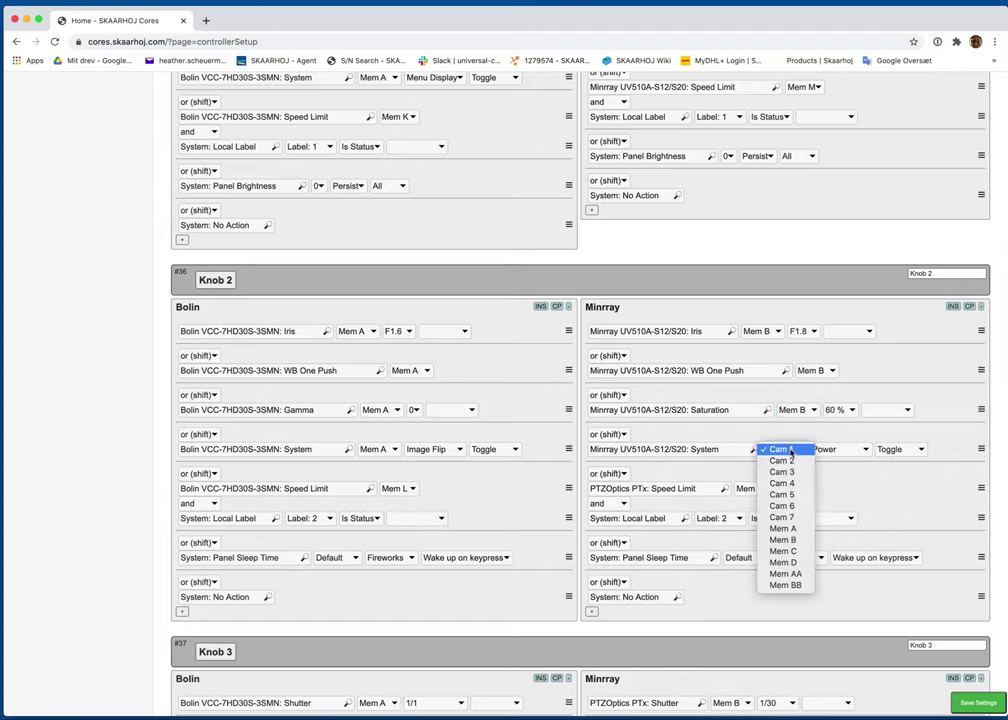
{"action": "left_click", "coordinate": [783, 540]}
{"action": "left_click", "coordinate": [840, 450]}
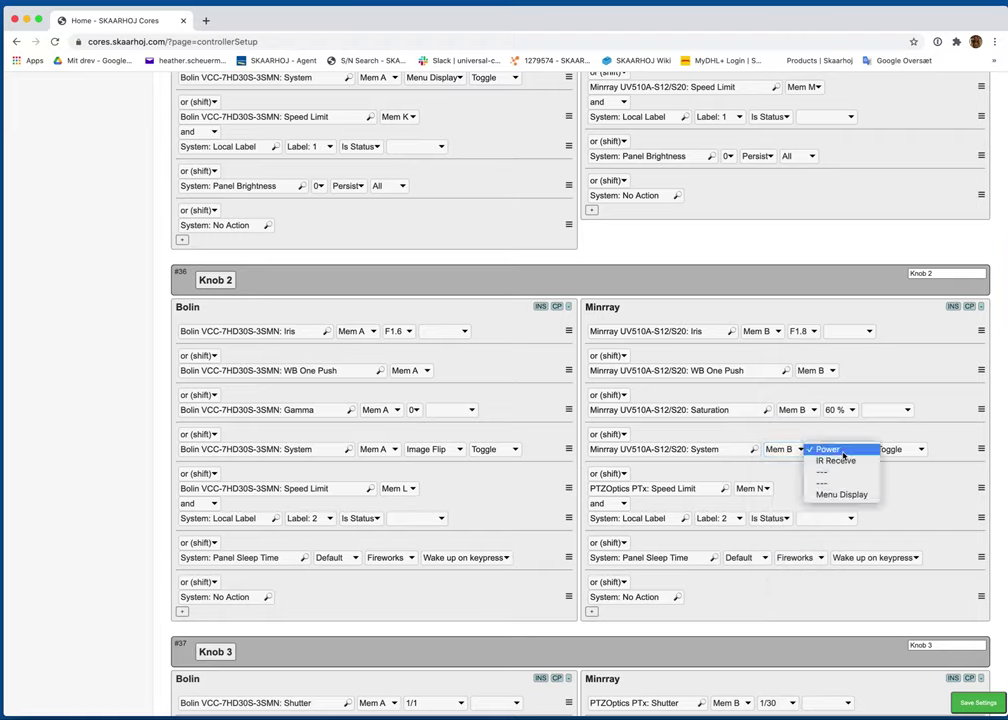
{"action": "left_click", "coordinate": [843, 452]}
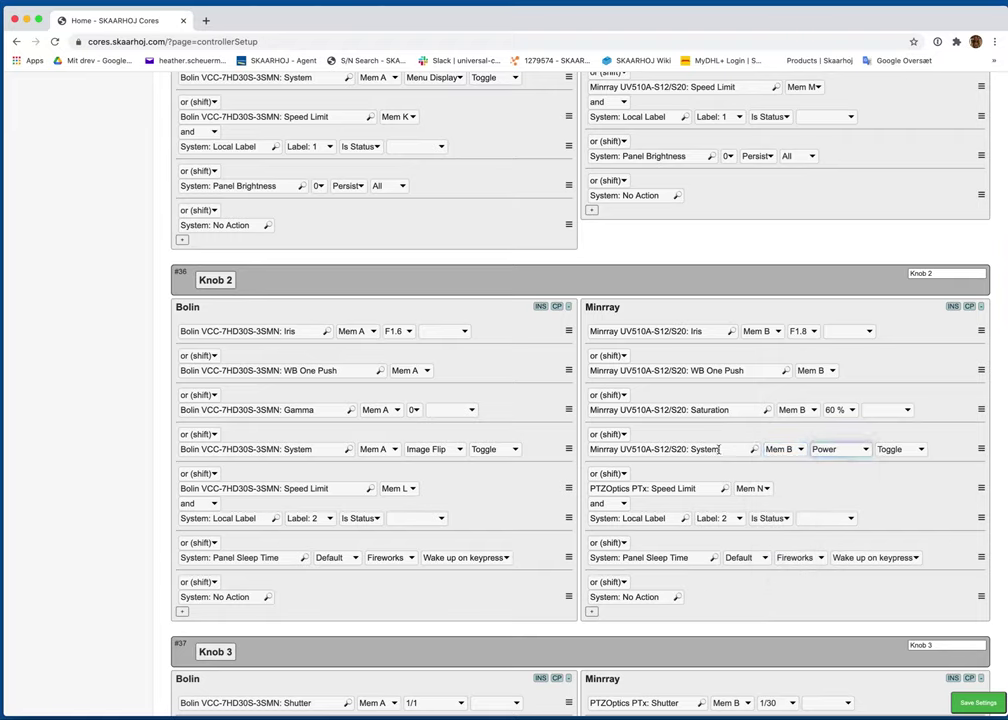
Change that row to Minrray Image Flip on Mem B with Horizontal direction.
{"action": "left_click", "coordinate": [720, 449]}
{"action": "key", "text": "BackSpace"}
{"action": "type", "text": "im"}
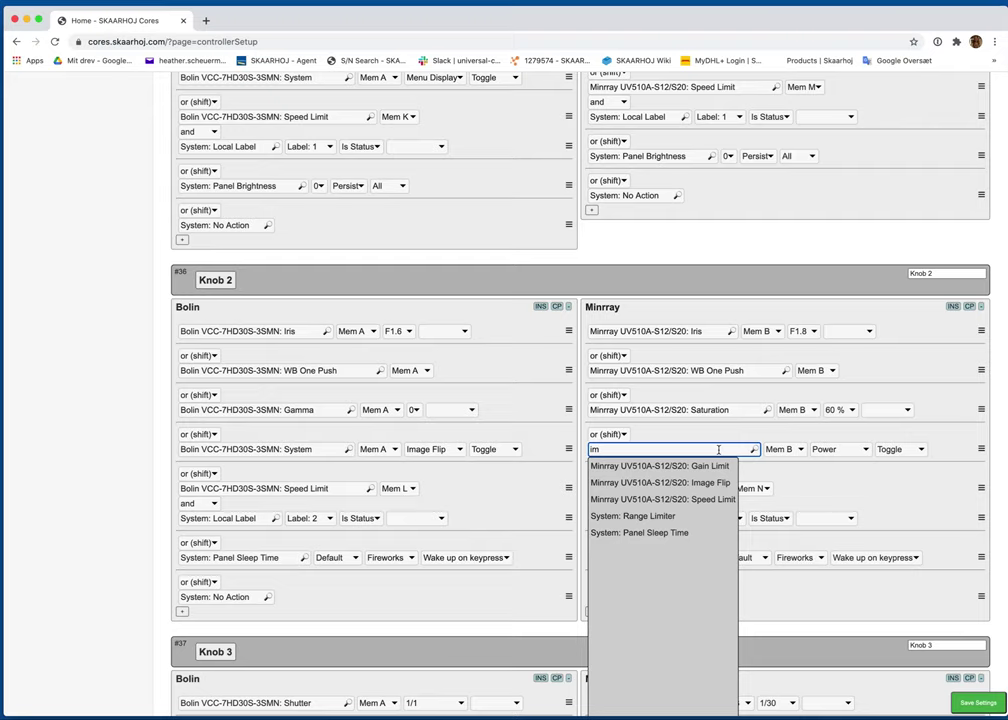
{"action": "left_click", "coordinate": [725, 483]}
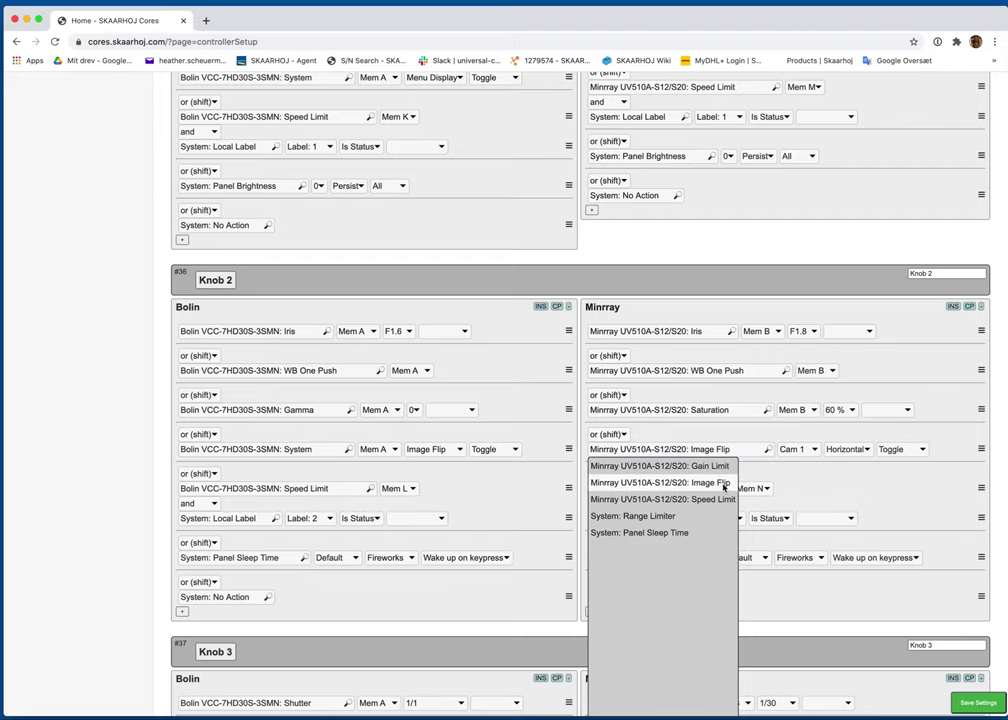
{"action": "left_click", "coordinate": [800, 450]}
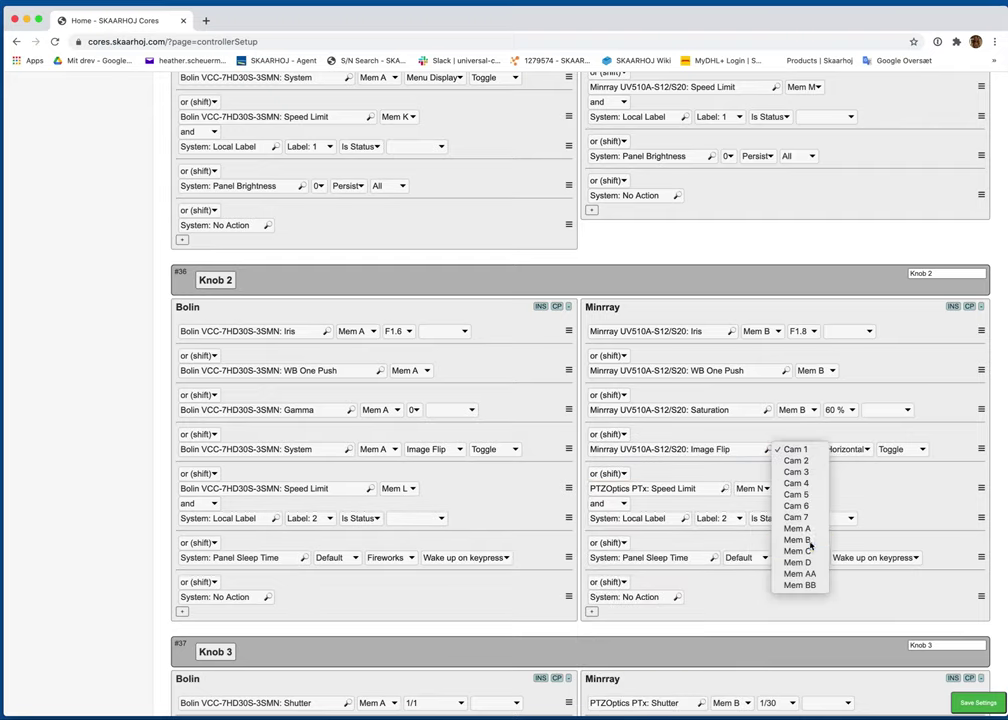
{"action": "left_click", "coordinate": [797, 540]}
{"action": "scroll", "coordinate": [844, 456], "scroll_direction": "down", "scroll_amount": 1}
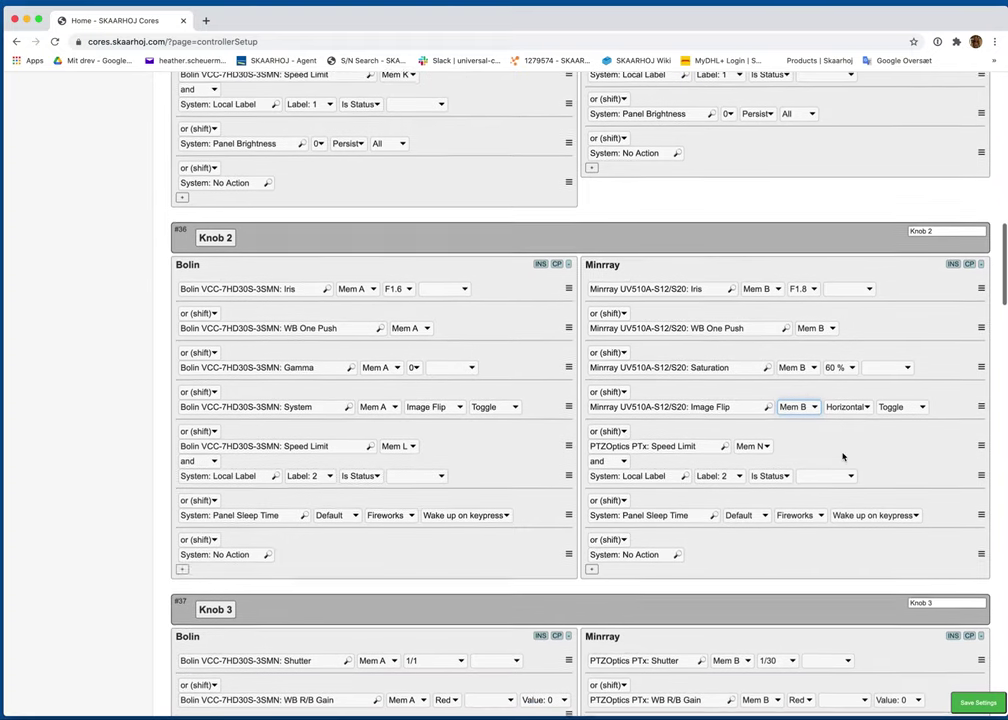
{"action": "left_click", "coordinate": [862, 406]}
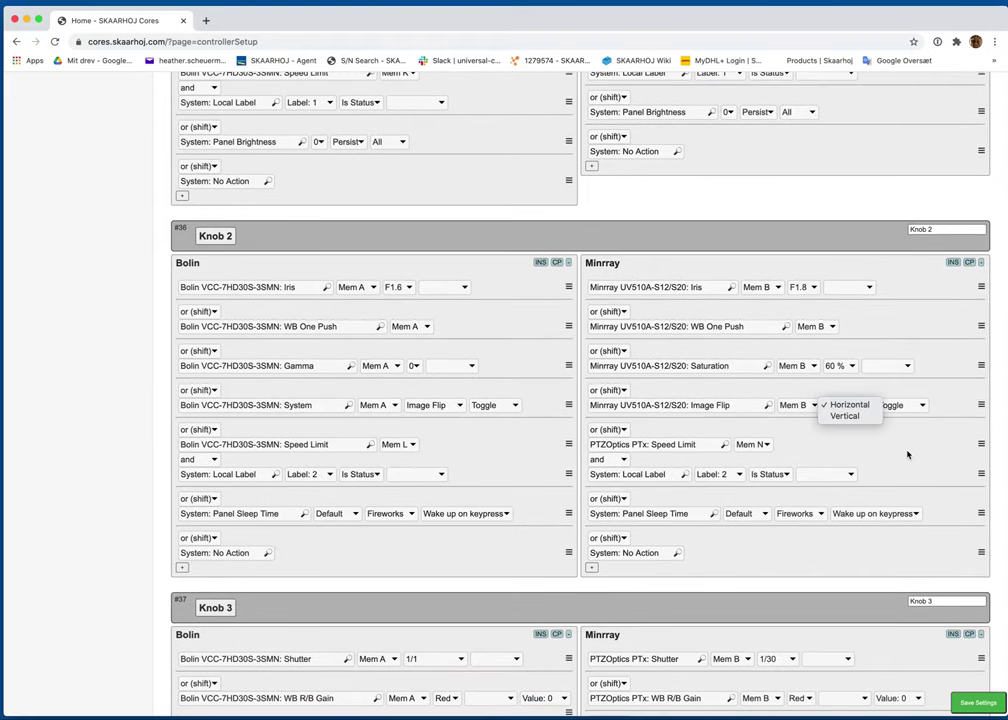
{"action": "left_click", "coordinate": [907, 452]}
Replace the PTZOptics Speed Limit with Minrray Speed Limit on Mem N.
{"action": "left_click", "coordinate": [661, 444]}
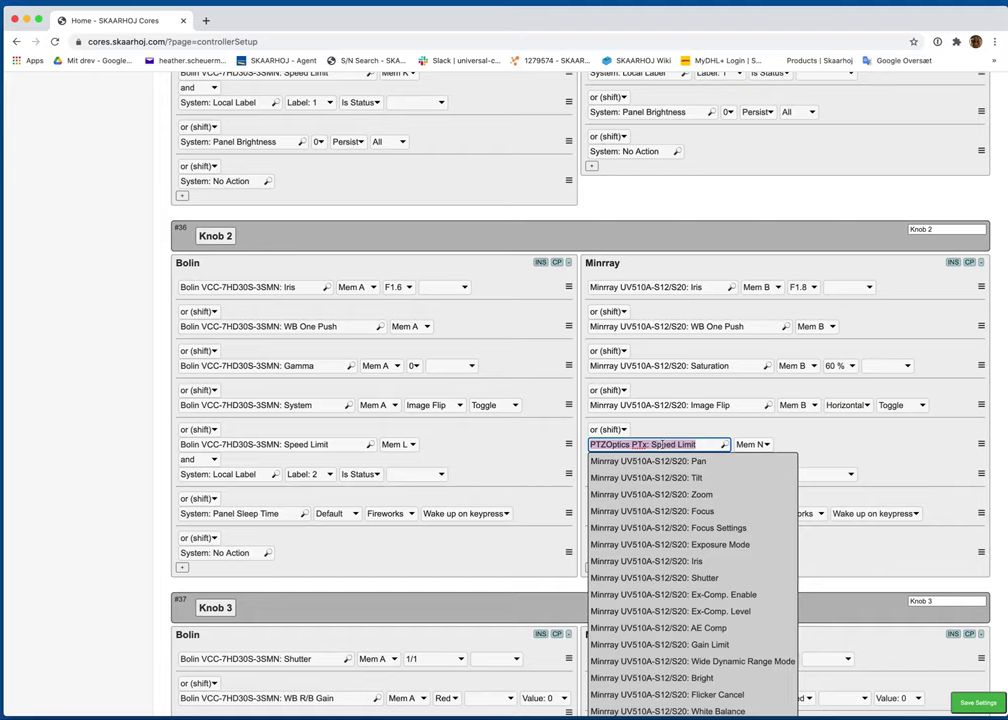
{"action": "type", "text": "spe"}
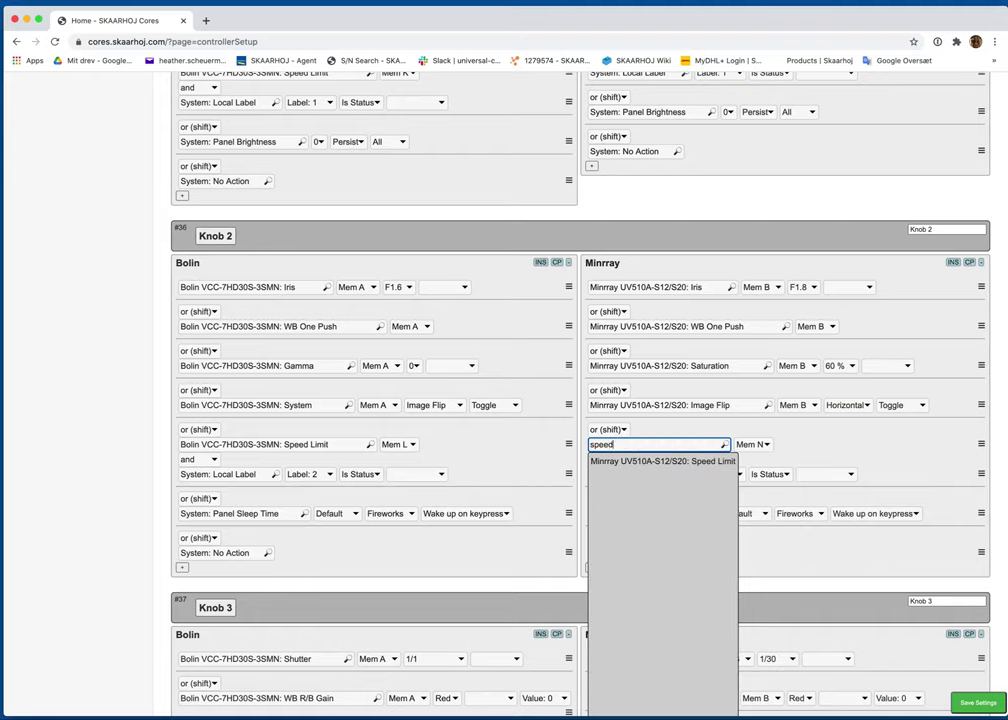
{"action": "type", "text": "ed"}
{"action": "left_click", "coordinate": [689, 462]}
{"action": "left_click", "coordinate": [805, 444]}
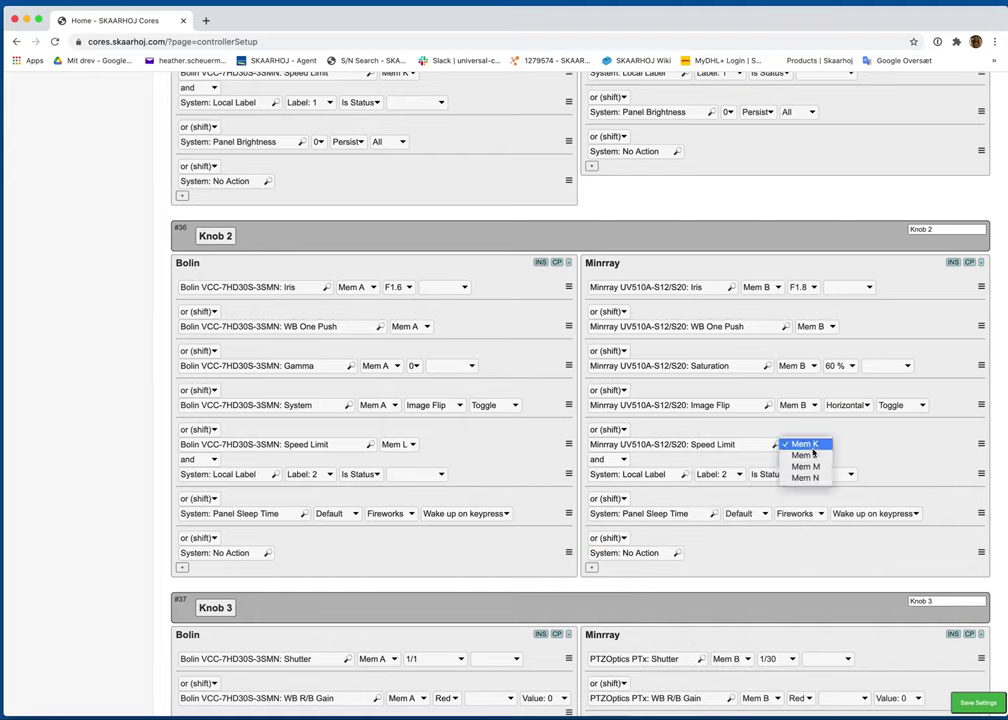
{"action": "left_click", "coordinate": [818, 479]}
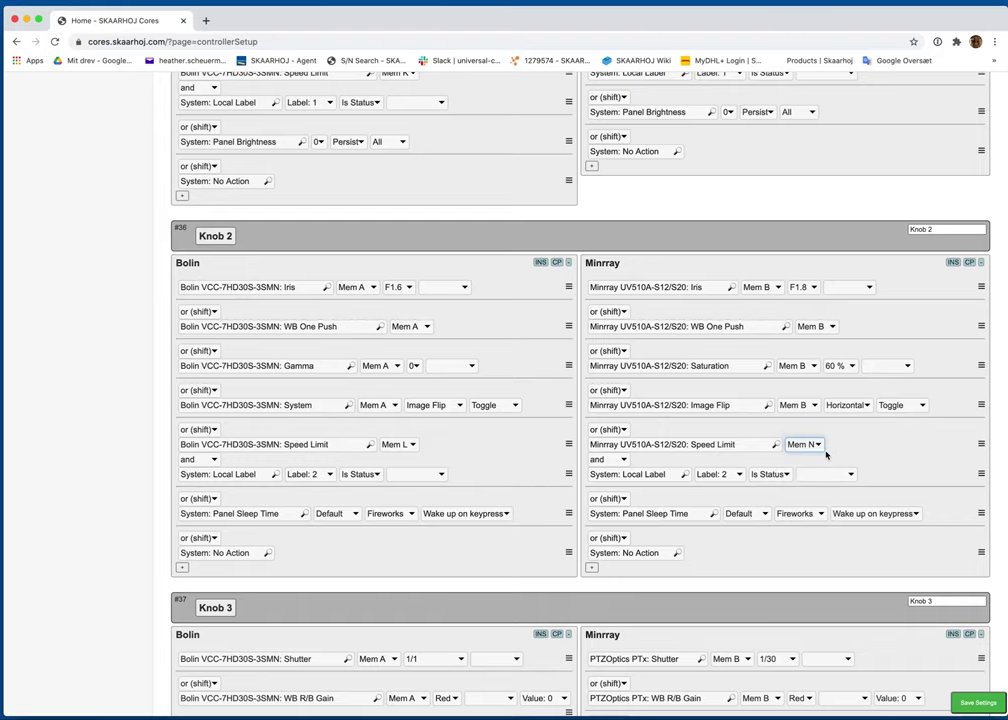
Replace Knob 3's Shutter row with Minrray Shutter on Mem B.
{"action": "scroll", "coordinate": [826, 455], "scroll_direction": "down", "scroll_amount": 2}
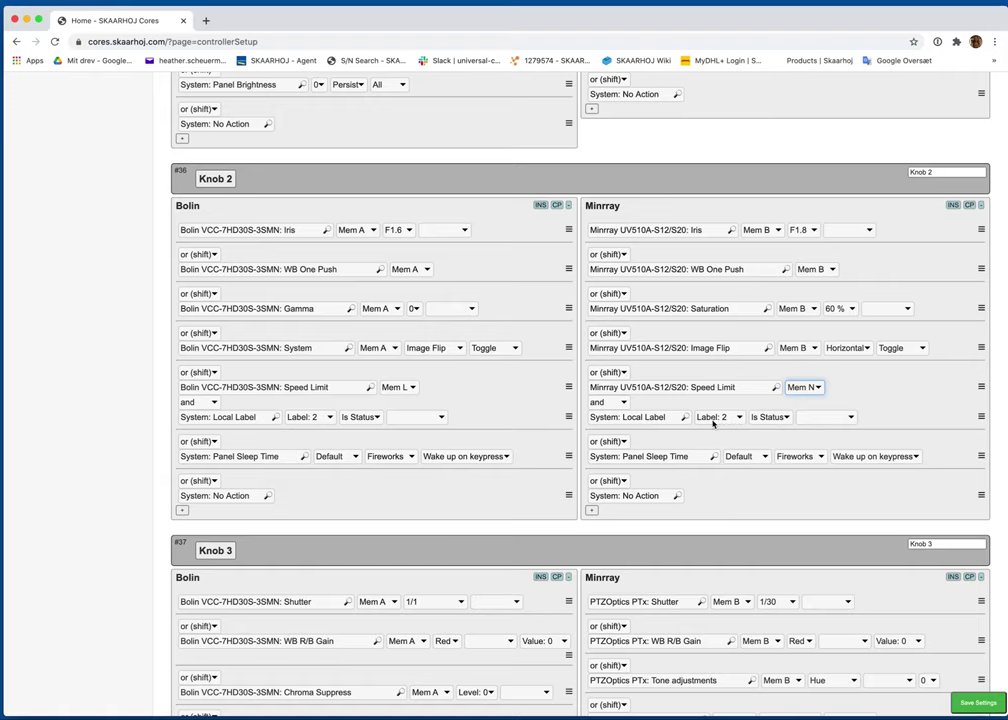
{"action": "scroll", "coordinate": [778, 433], "scroll_direction": "down", "scroll_amount": 2}
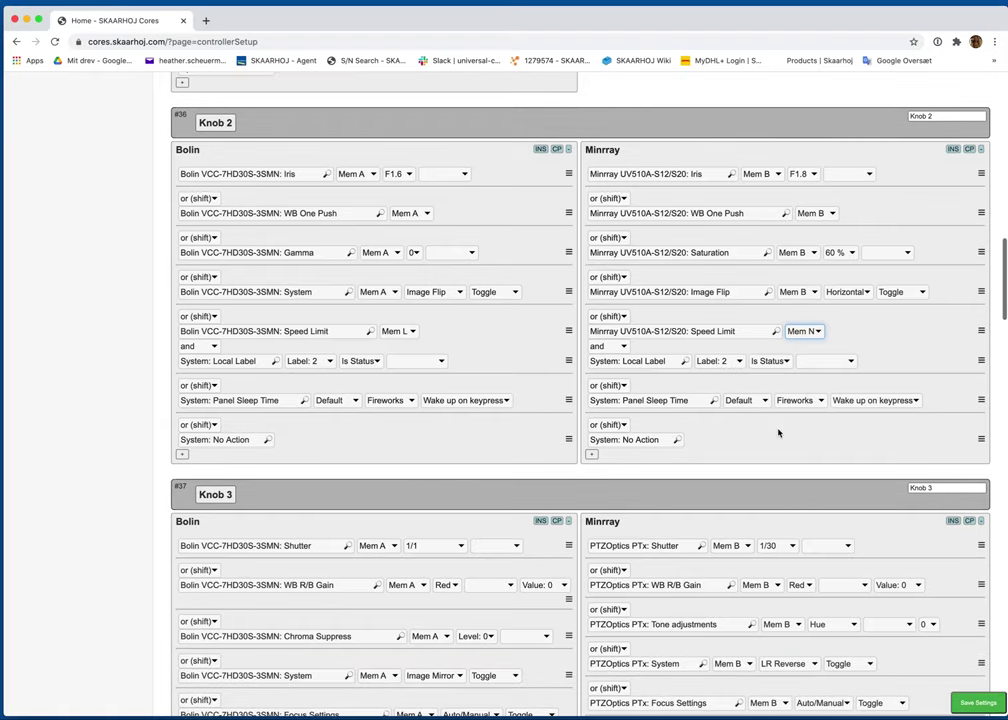
{"action": "scroll", "coordinate": [778, 433], "scroll_direction": "down", "scroll_amount": 8}
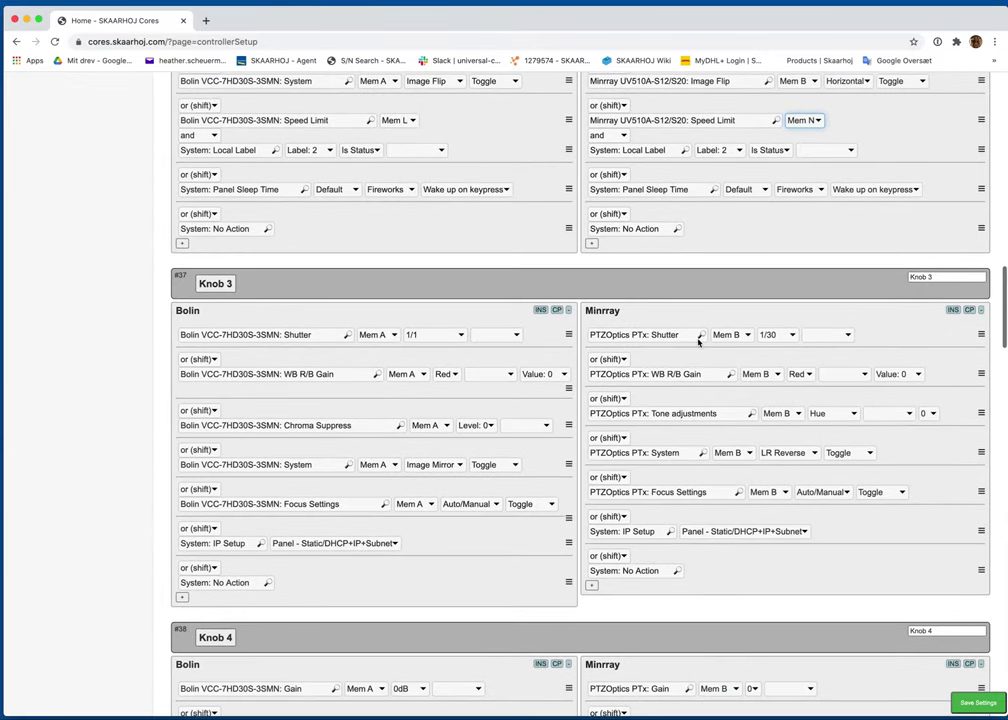
{"action": "left_click", "coordinate": [665, 335]}
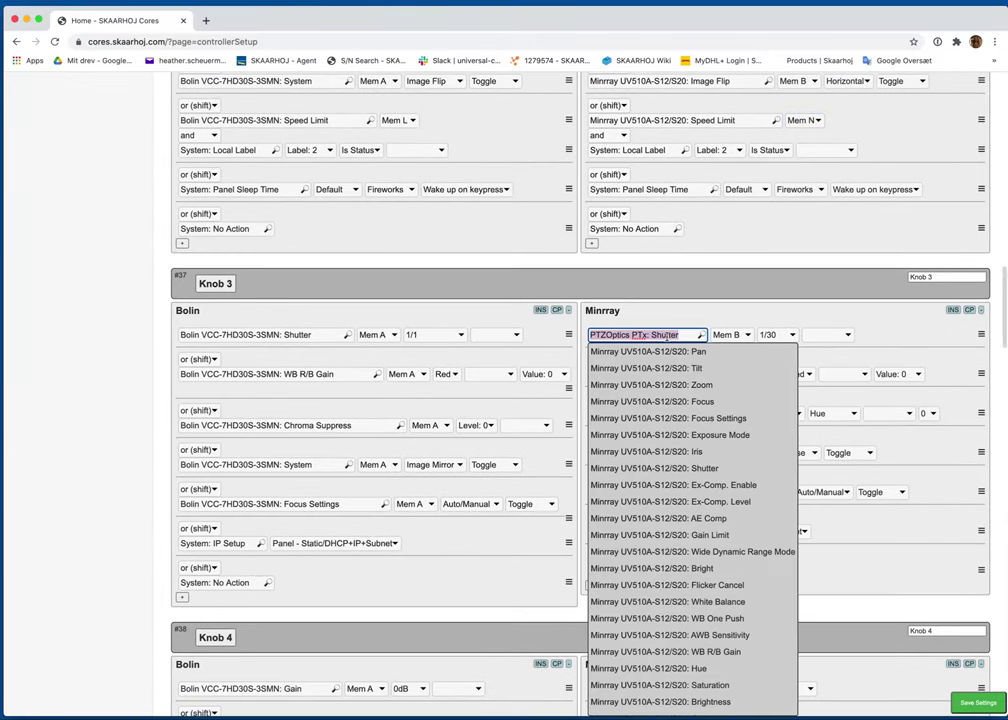
{"action": "type", "text": "shut"}
{"action": "left_click", "coordinate": [700, 351]}
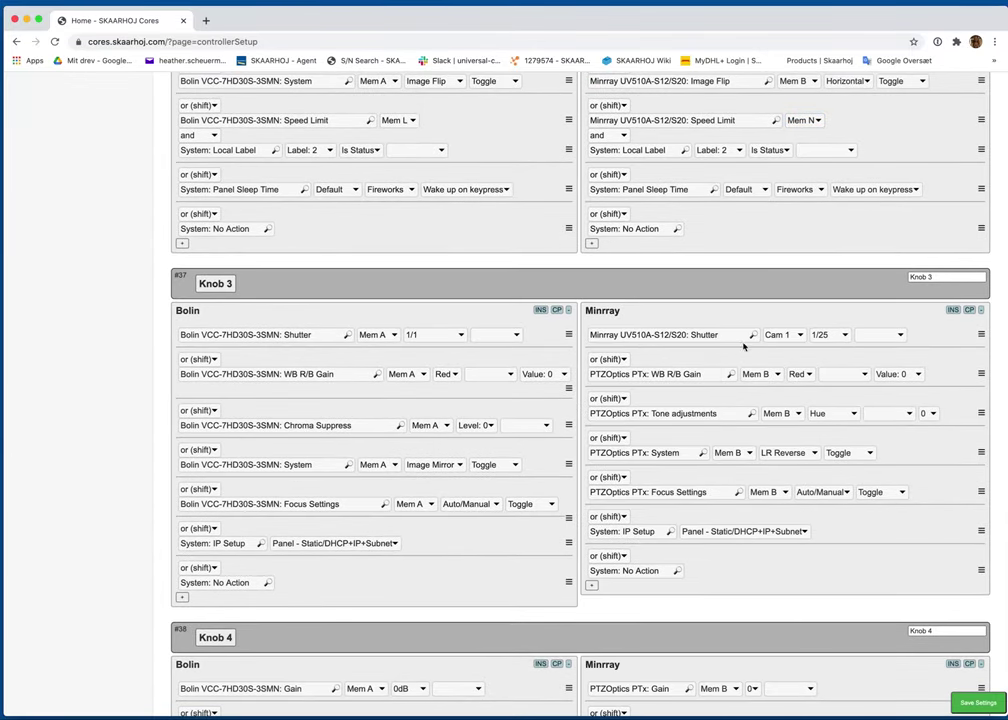
{"action": "left_click", "coordinate": [783, 335]}
{"action": "left_click", "coordinate": [781, 424]}
Replace the WB R/B Gain row with Minrray WB R/B Gain on Mem B.
{"action": "left_click", "coordinate": [660, 374]}
{"action": "type", "text": "gain"}
{"action": "left_click", "coordinate": [680, 407]}
{"action": "left_click", "coordinate": [785, 374]}
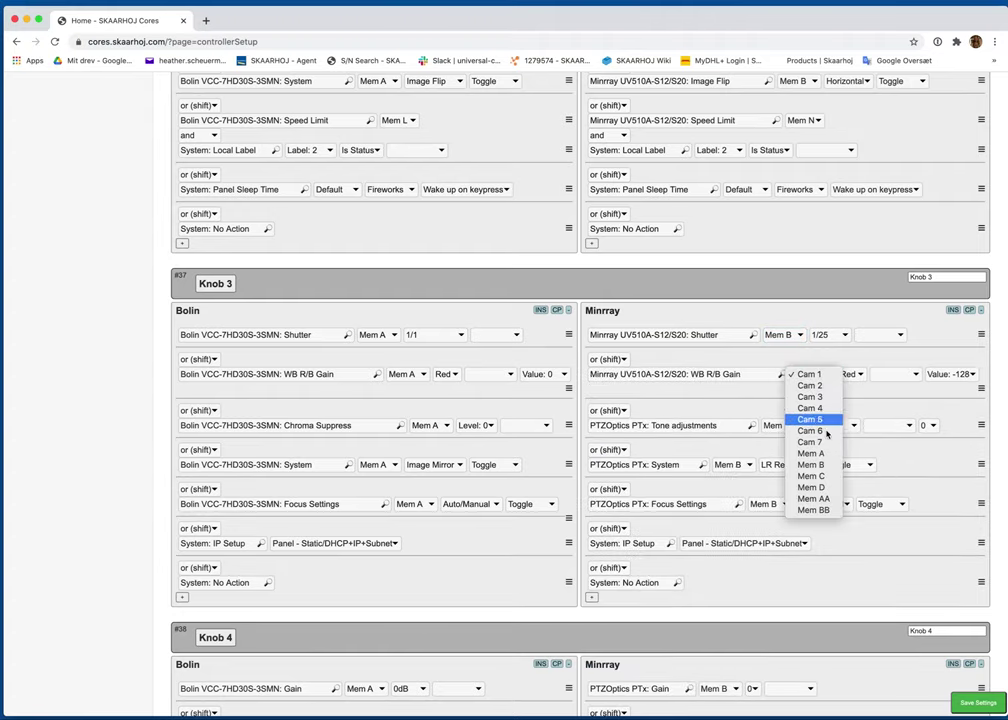
{"action": "left_click", "coordinate": [811, 464]}
Set the Tone adjustments row to Minrray Brightness on Mem B.
{"action": "left_click", "coordinate": [695, 425]}
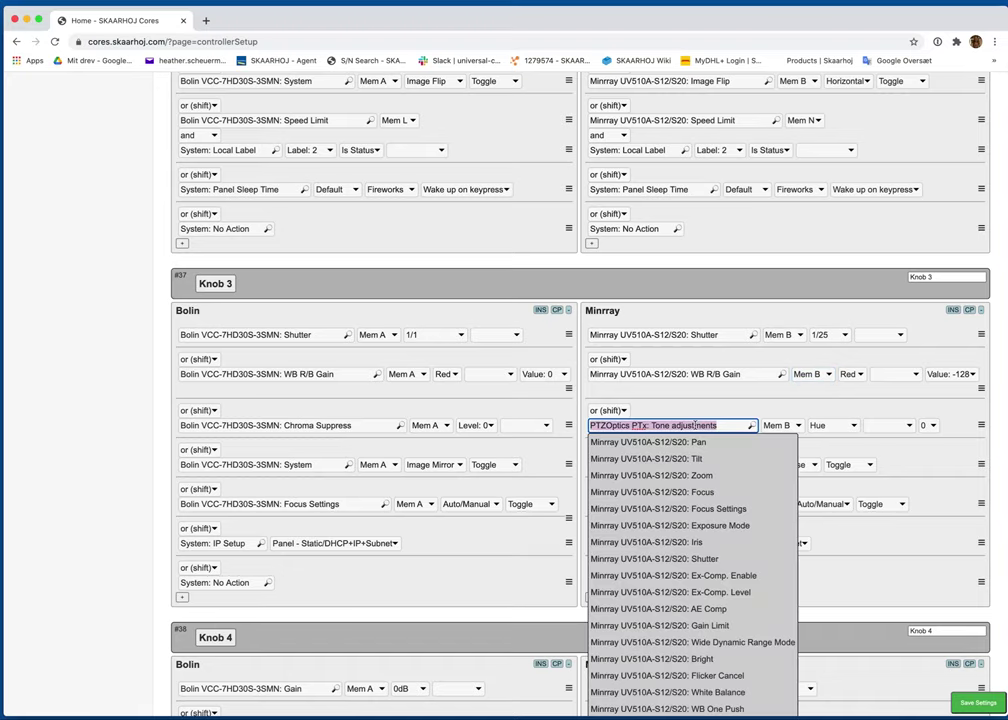
{"action": "scroll", "coordinate": [744, 527], "scroll_direction": "down", "scroll_amount": 1}
{"action": "scroll", "coordinate": [744, 527], "scroll_direction": "down", "scroll_amount": 5}
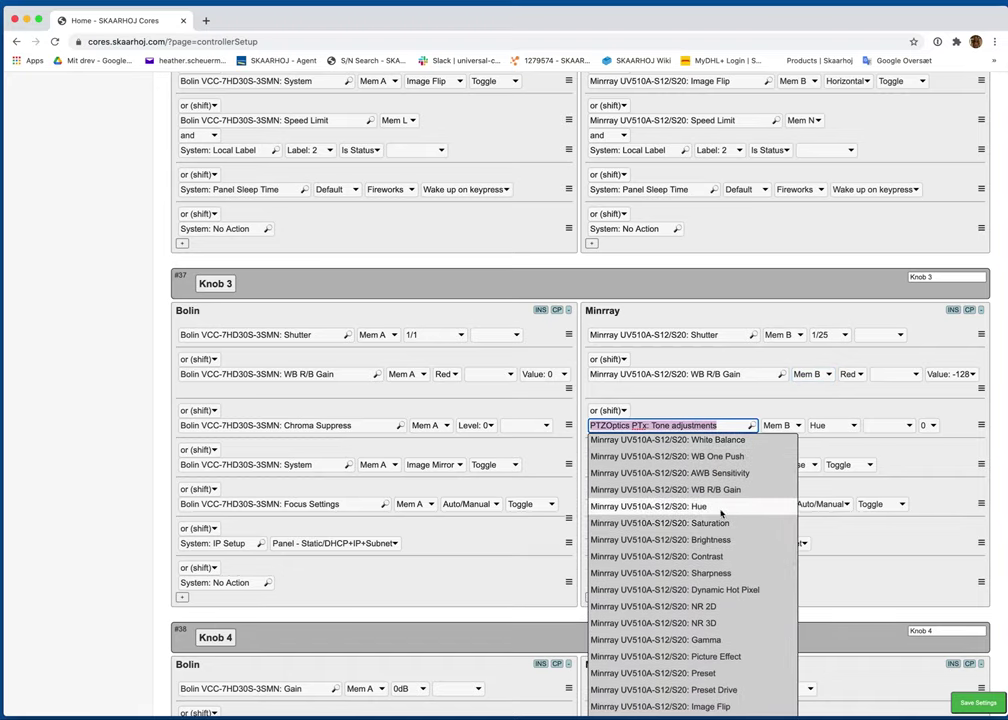
{"action": "left_click", "coordinate": [736, 540]}
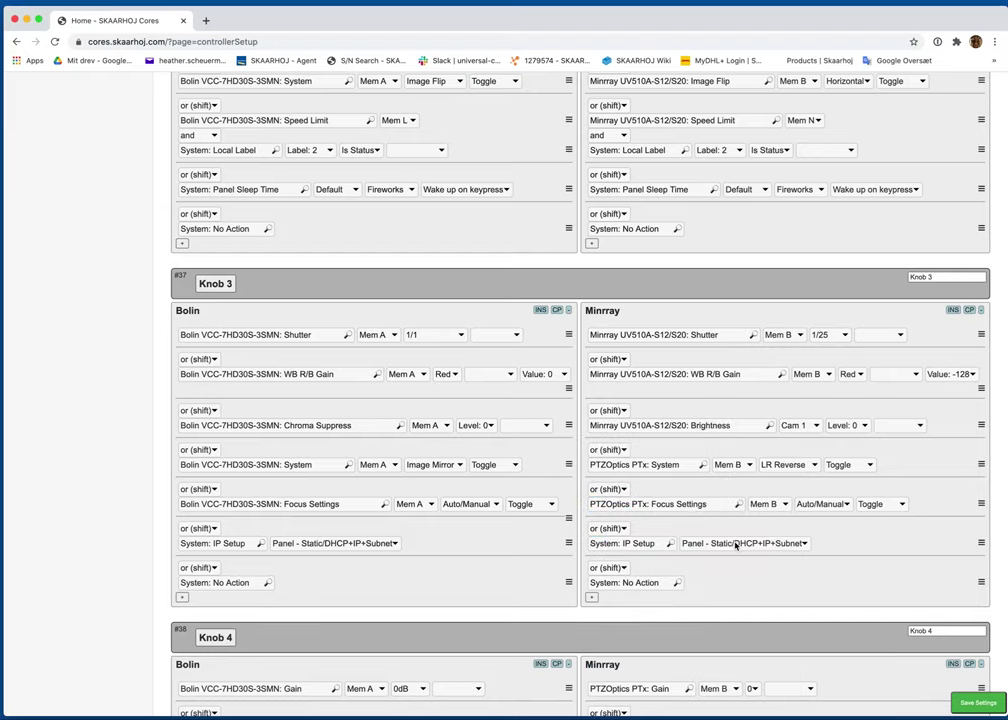
{"action": "left_click", "coordinate": [797, 425]}
{"action": "left_click", "coordinate": [811, 517]}
Change the System row to Minrray Image Flip, Vertical, on Mem B.
{"action": "left_click", "coordinate": [678, 465]}
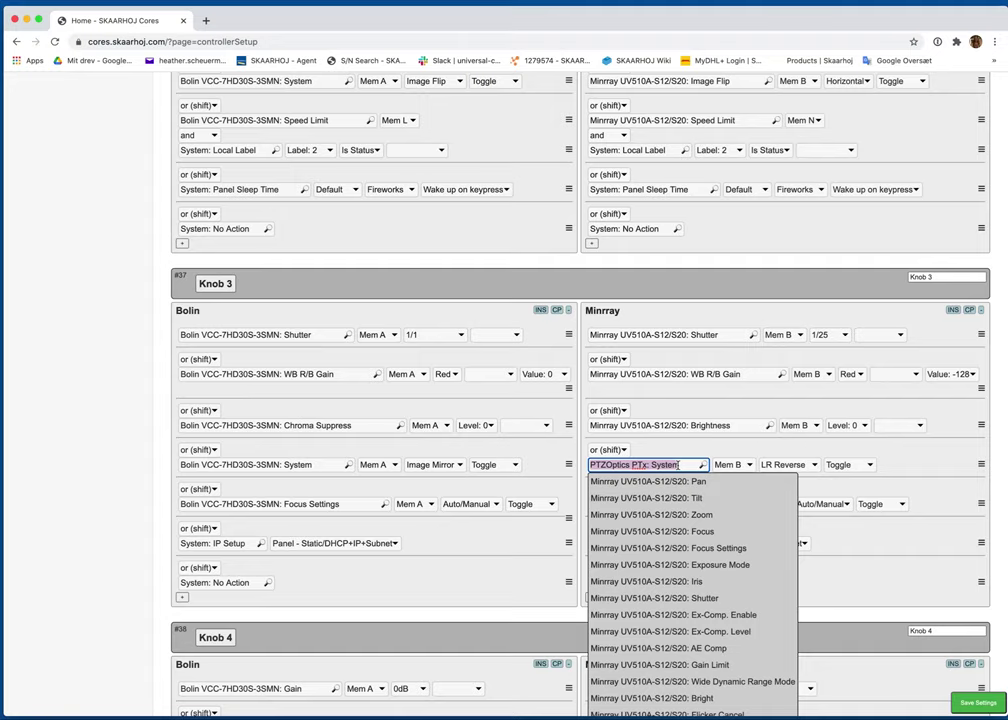
{"action": "type", "text": "im"}
{"action": "left_click", "coordinate": [660, 498]}
{"action": "left_click", "coordinate": [800, 466]}
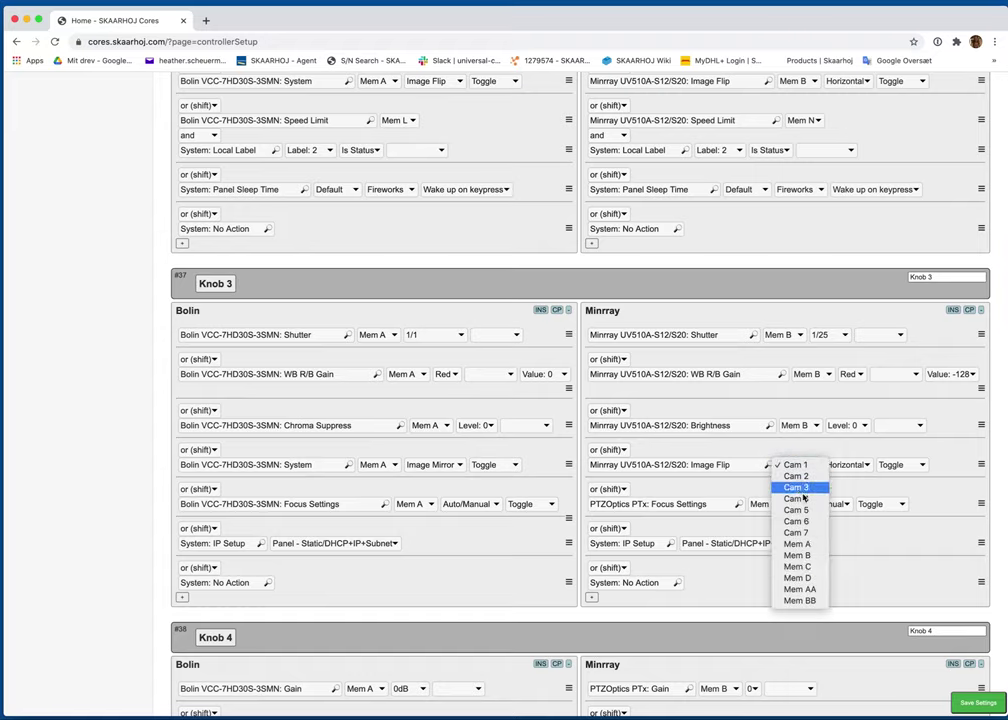
{"action": "left_click", "coordinate": [800, 555]}
{"action": "left_click", "coordinate": [848, 465]}
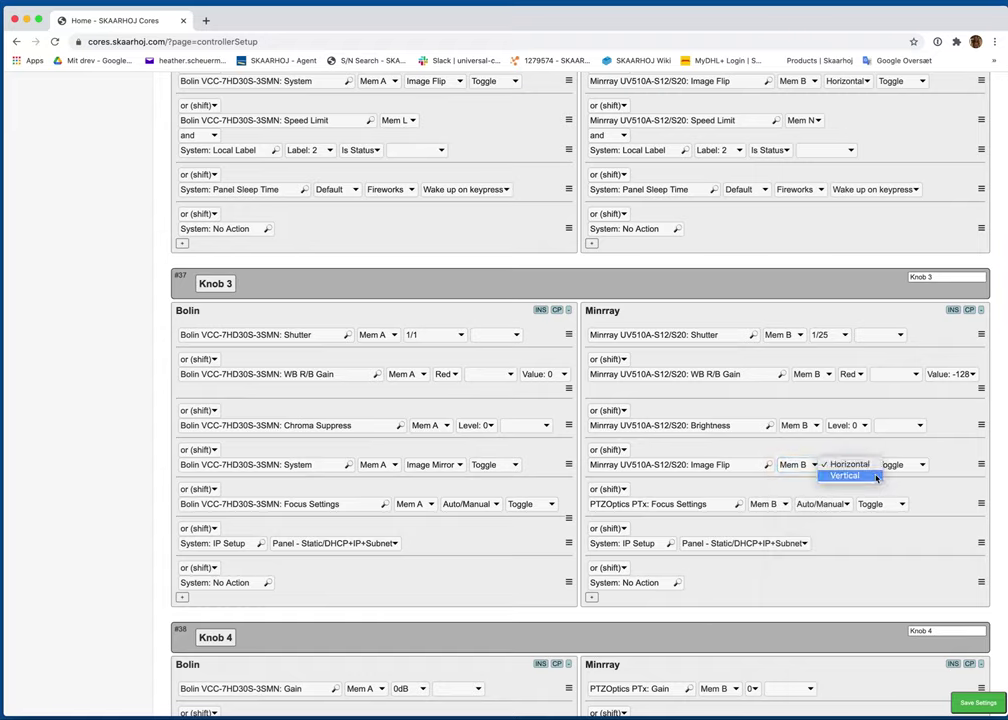
{"action": "left_click", "coordinate": [876, 478]}
Replace the Focus Settings row with Minrray Focus Settings on Mem B.
{"action": "left_click", "coordinate": [693, 504]}
{"action": "type", "text": "foc"}
{"action": "left_click", "coordinate": [709, 538]}
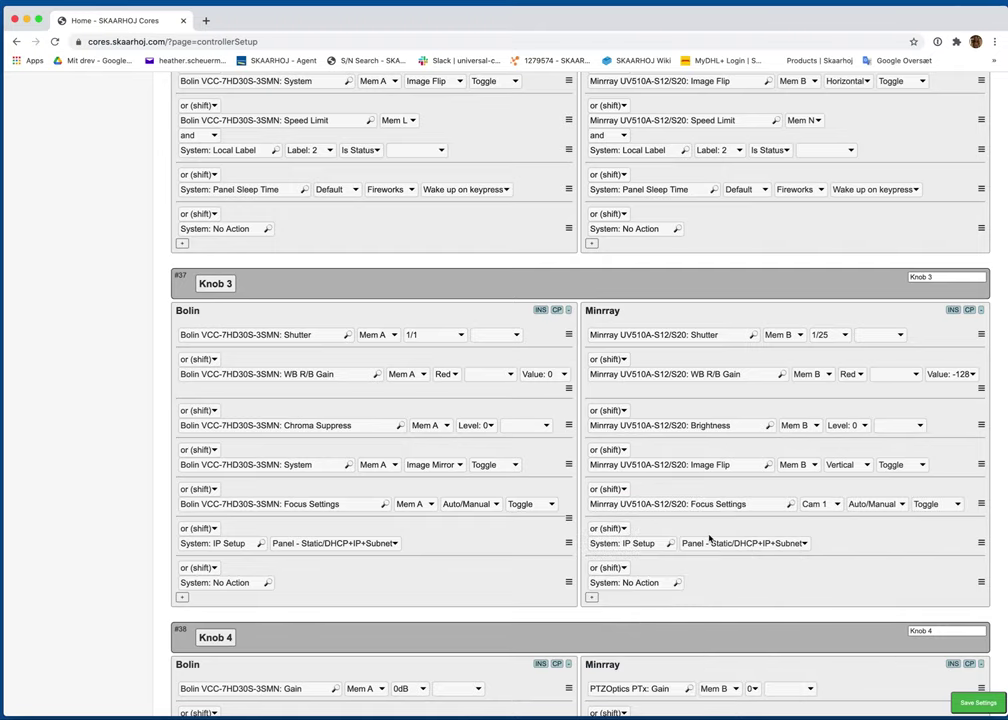
{"action": "left_click", "coordinate": [836, 504]}
{"action": "left_click", "coordinate": [826, 595]}
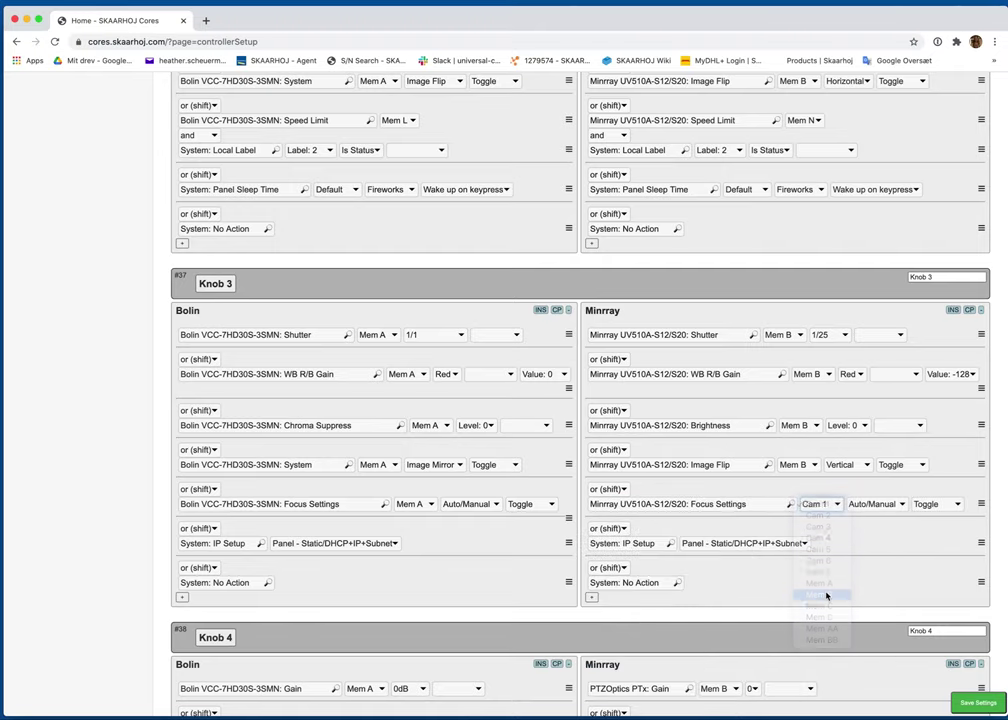
{"action": "scroll", "coordinate": [817, 585], "scroll_direction": "down", "scroll_amount": 5}
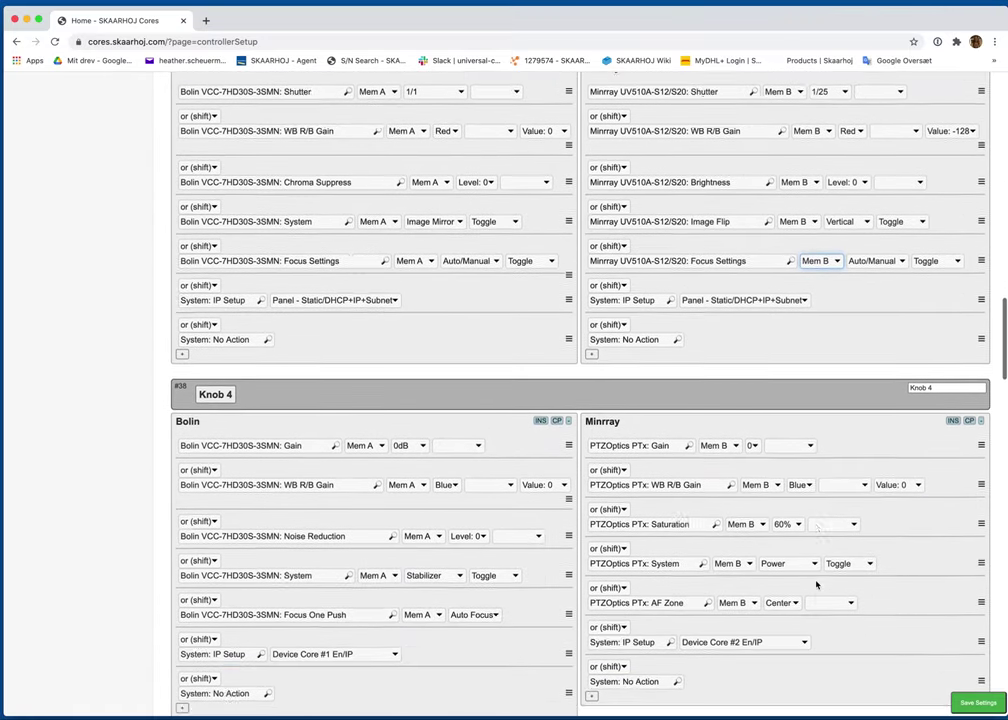
Replace Knob 4's Gain row with Minrray Gain Limit on Mem B.
{"action": "scroll", "coordinate": [817, 585], "scroll_direction": "down", "scroll_amount": 2}
{"action": "left_click", "coordinate": [660, 333]}
{"action": "type", "text": "gain"}
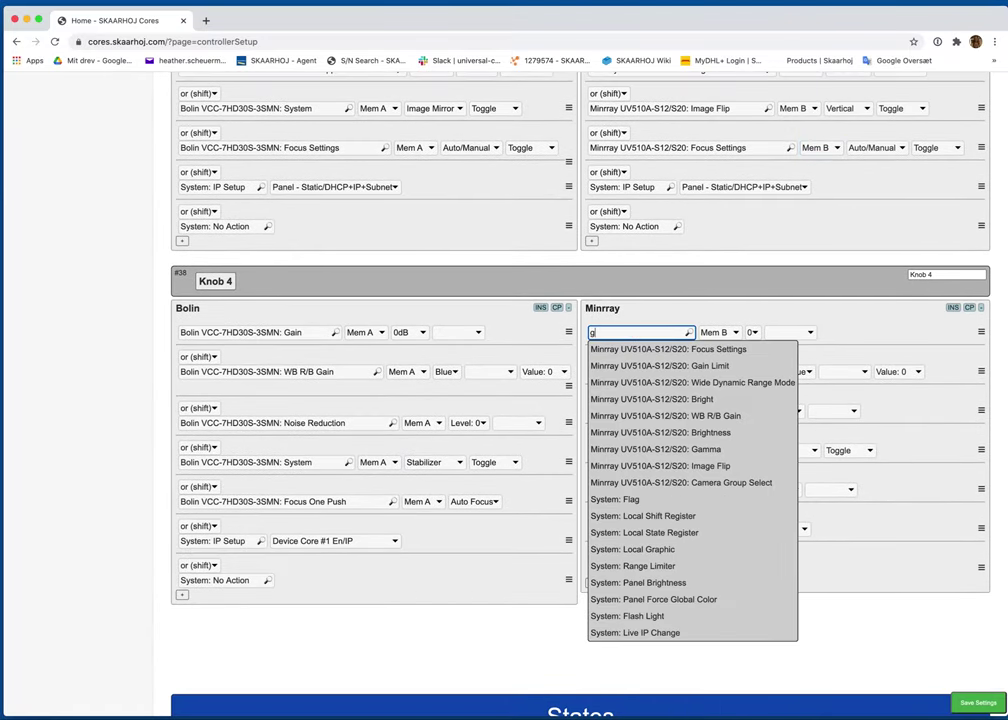
{"action": "left_click", "coordinate": [672, 352]}
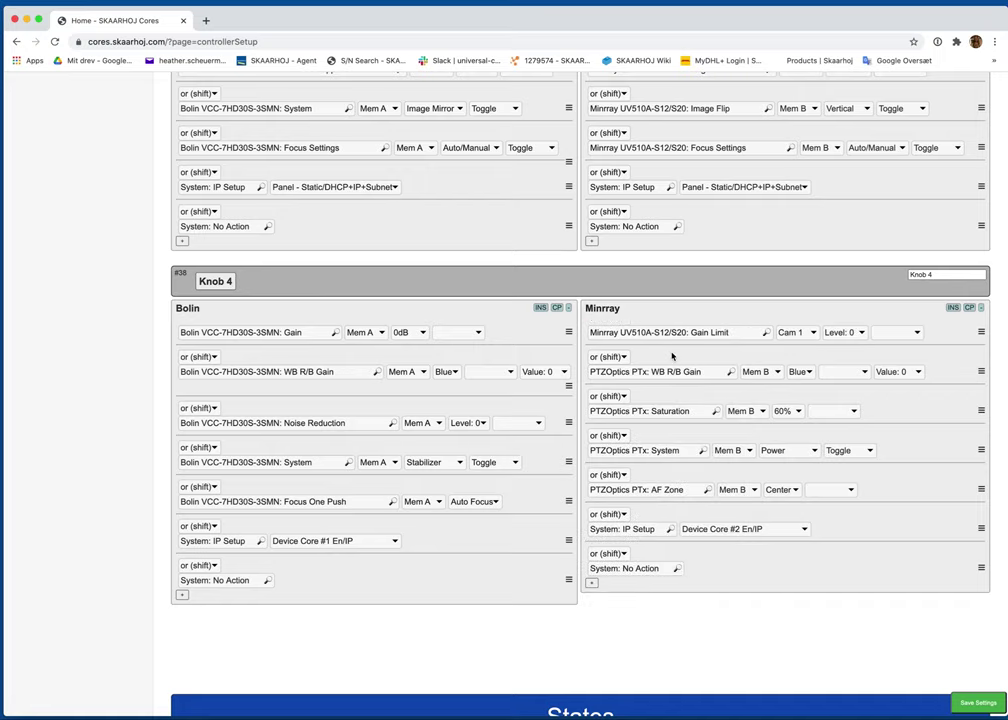
{"action": "left_click", "coordinate": [812, 332]}
{"action": "left_click", "coordinate": [816, 424]}
Set the WB R/B Gain row to Minrray WB R/B Gain, Blue channel, Mem B.
{"action": "left_click", "coordinate": [693, 371]}
{"action": "type", "text": "gain"}
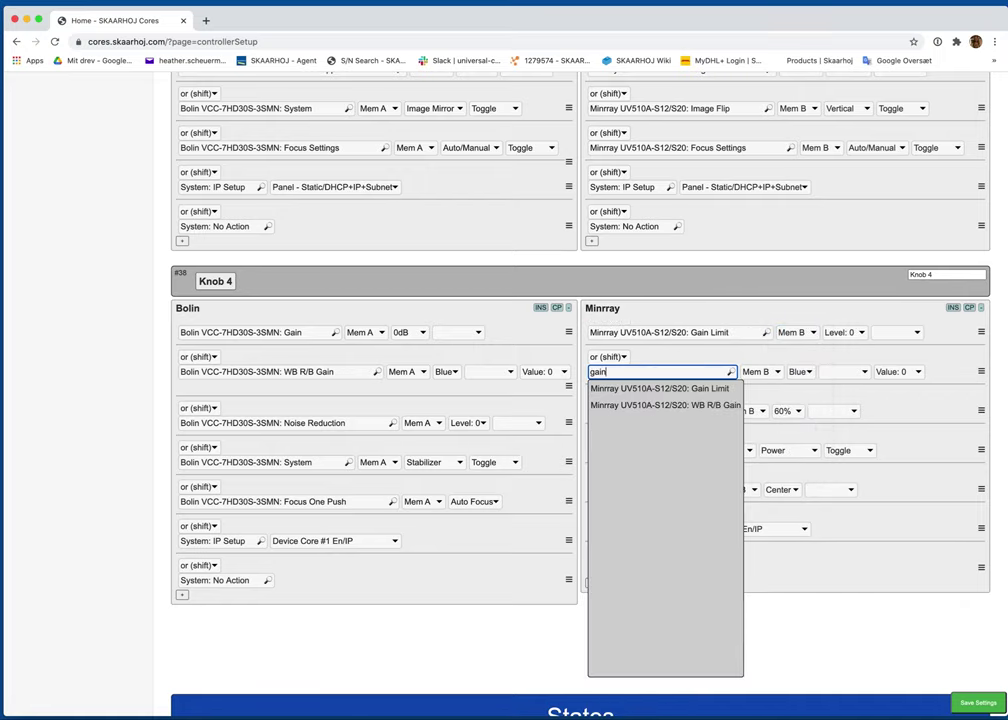
{"action": "left_click", "coordinate": [663, 405]}
{"action": "left_click", "coordinate": [813, 371]}
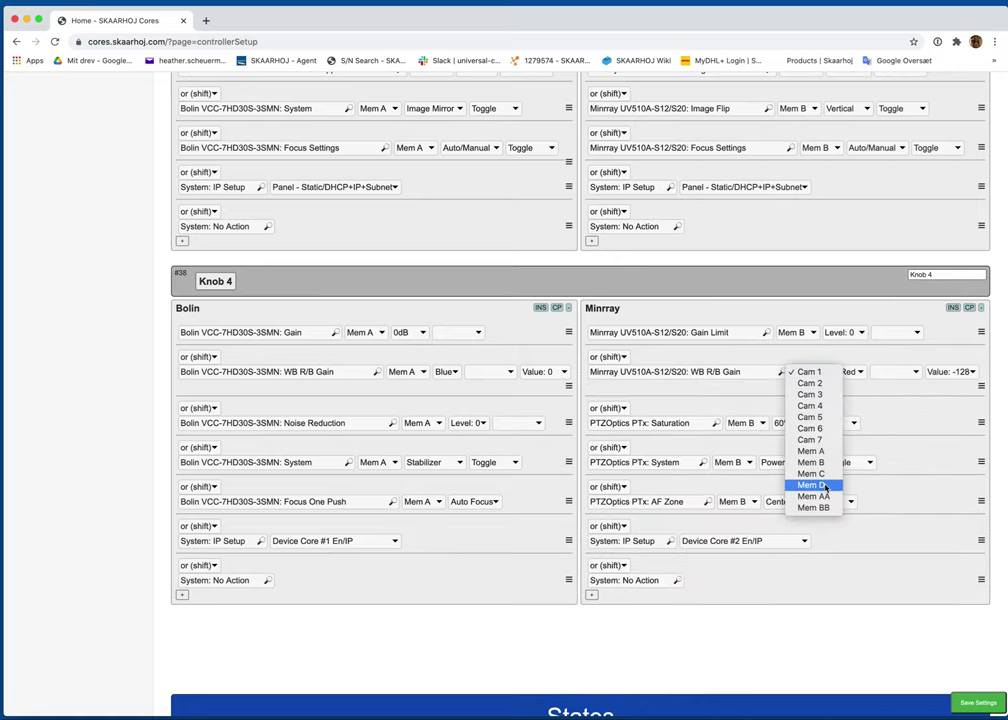
{"action": "left_click", "coordinate": [820, 466]}
{"action": "left_click", "coordinate": [862, 373]}
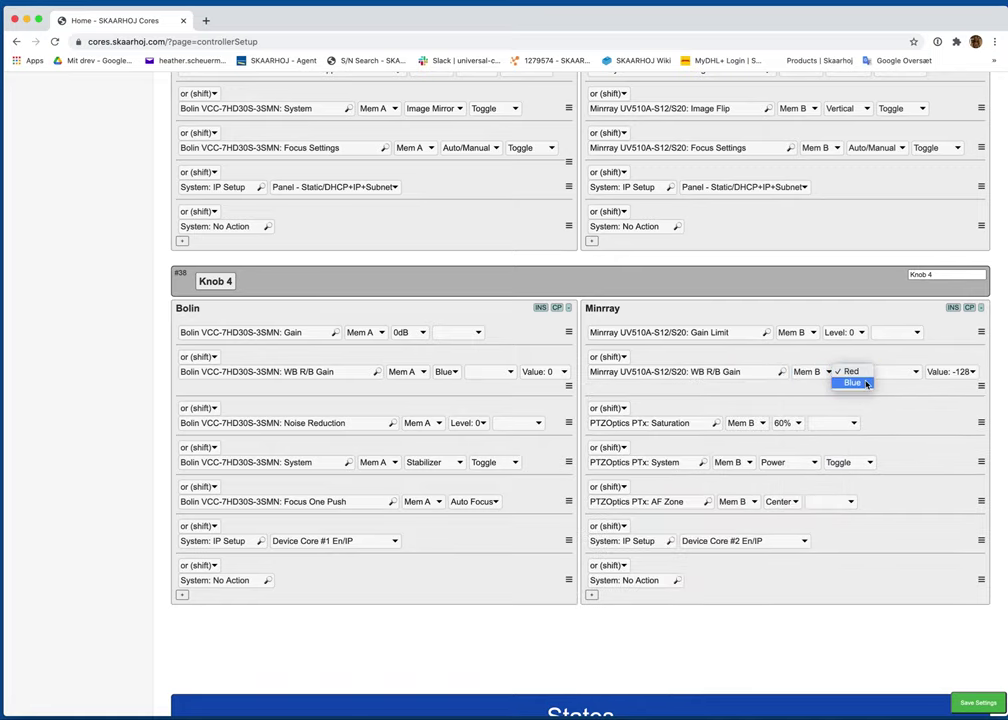
{"action": "left_click", "coordinate": [855, 382]}
Replace the Saturation row with Minrray Contrast on Mem B.
{"action": "left_click", "coordinate": [686, 423]}
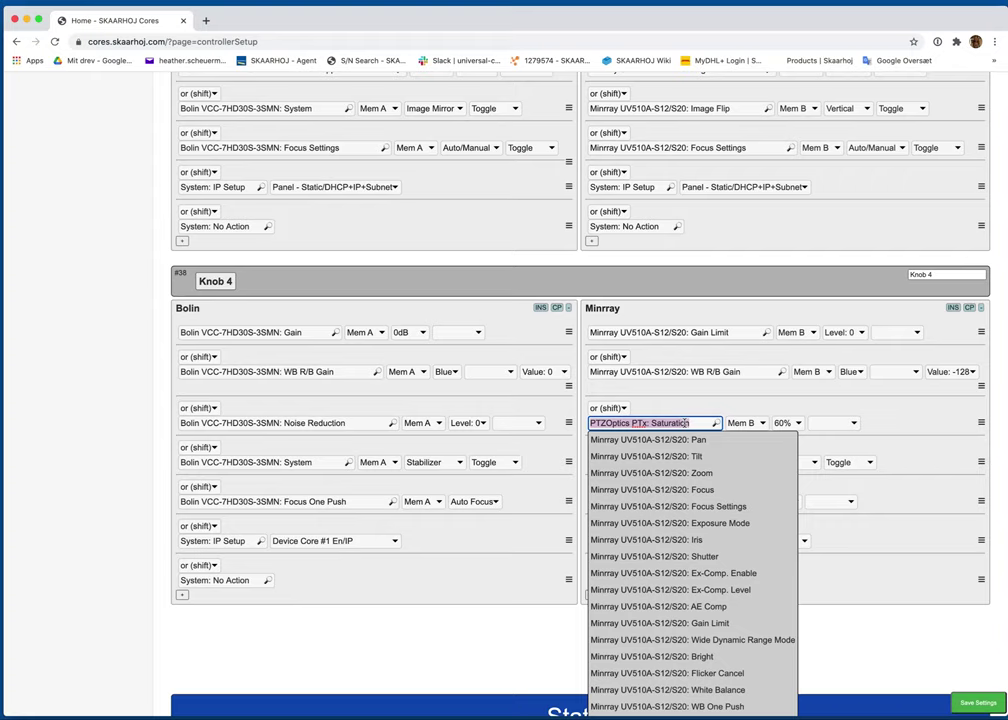
{"action": "scroll", "coordinate": [686, 423], "scroll_direction": "down", "scroll_amount": 2}
{"action": "scroll", "coordinate": [700, 443], "scroll_direction": "down", "scroll_amount": 5}
{"action": "scroll", "coordinate": [699, 443], "scroll_direction": "down", "scroll_amount": 1}
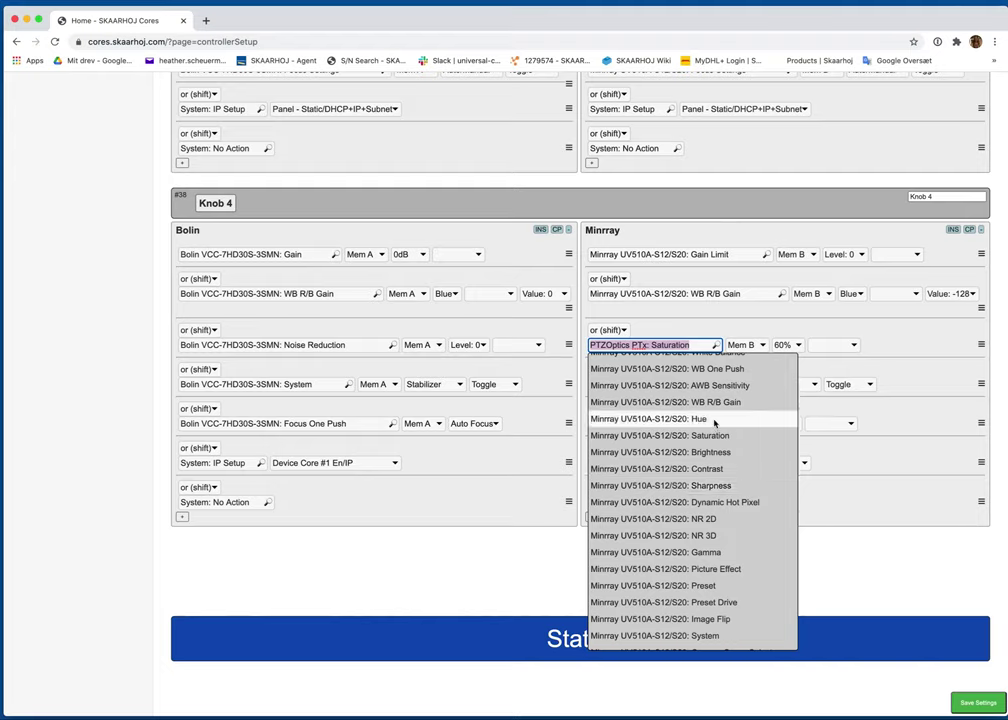
{"action": "left_click", "coordinate": [715, 469]}
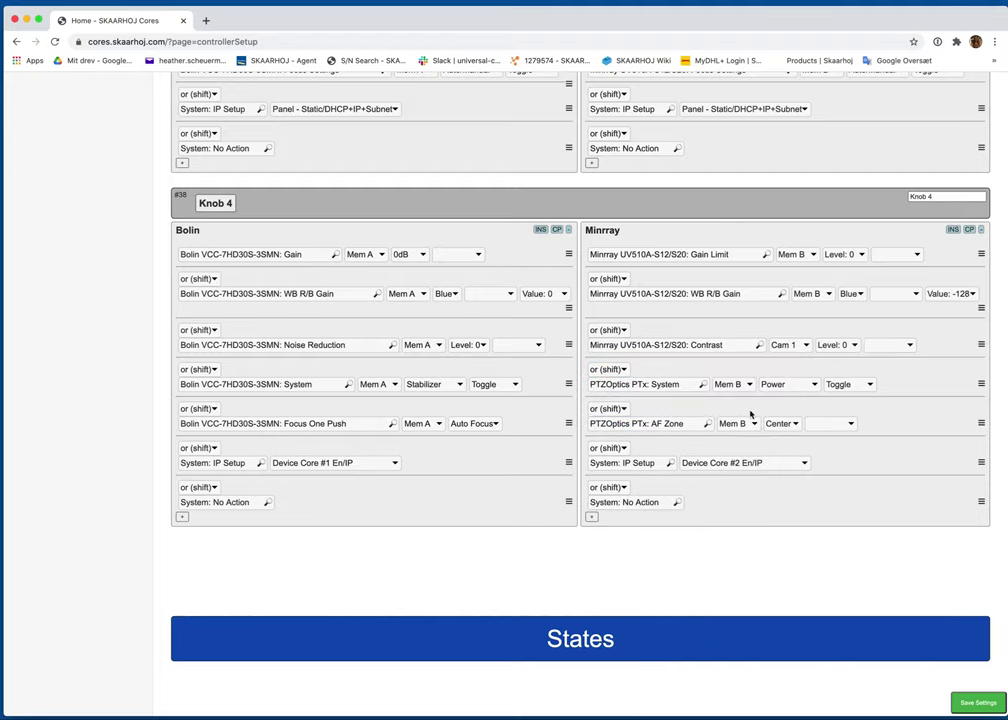
{"action": "left_click", "coordinate": [790, 346]}
{"action": "left_click", "coordinate": [792, 434]}
Replace the System row with the Minrray UV510A System action on Mem B.
{"action": "scroll", "coordinate": [744, 366], "scroll_direction": "down", "scroll_amount": 1}
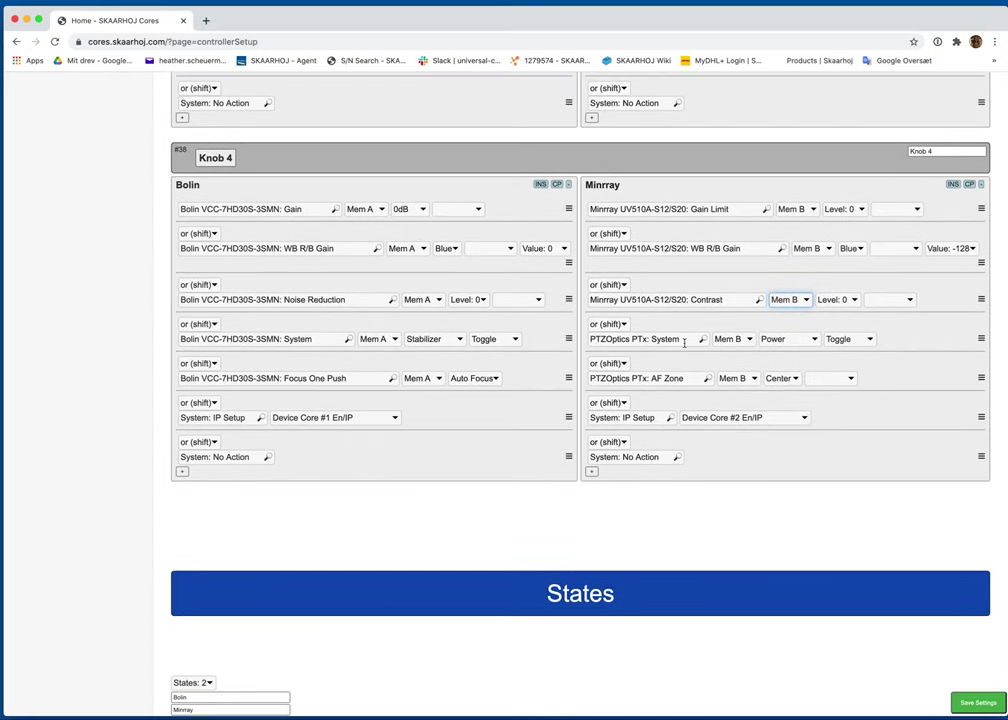
{"action": "left_click", "coordinate": [684, 343]}
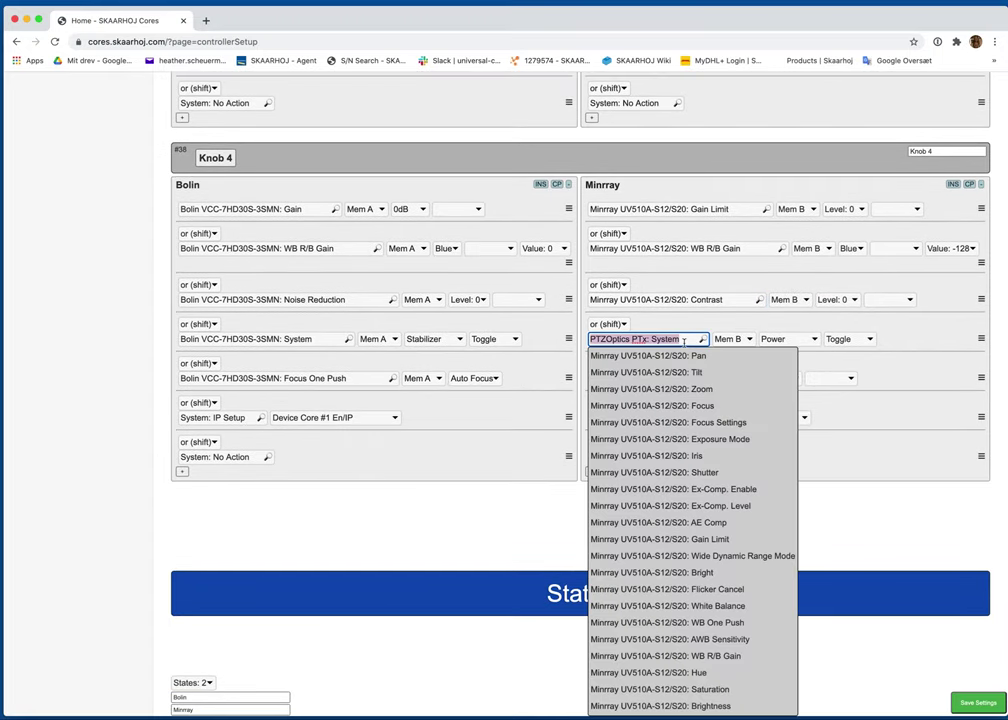
{"action": "type", "text": "syst"}
{"action": "key", "text": "Return"}
{"action": "left_click", "coordinate": [778, 339]}
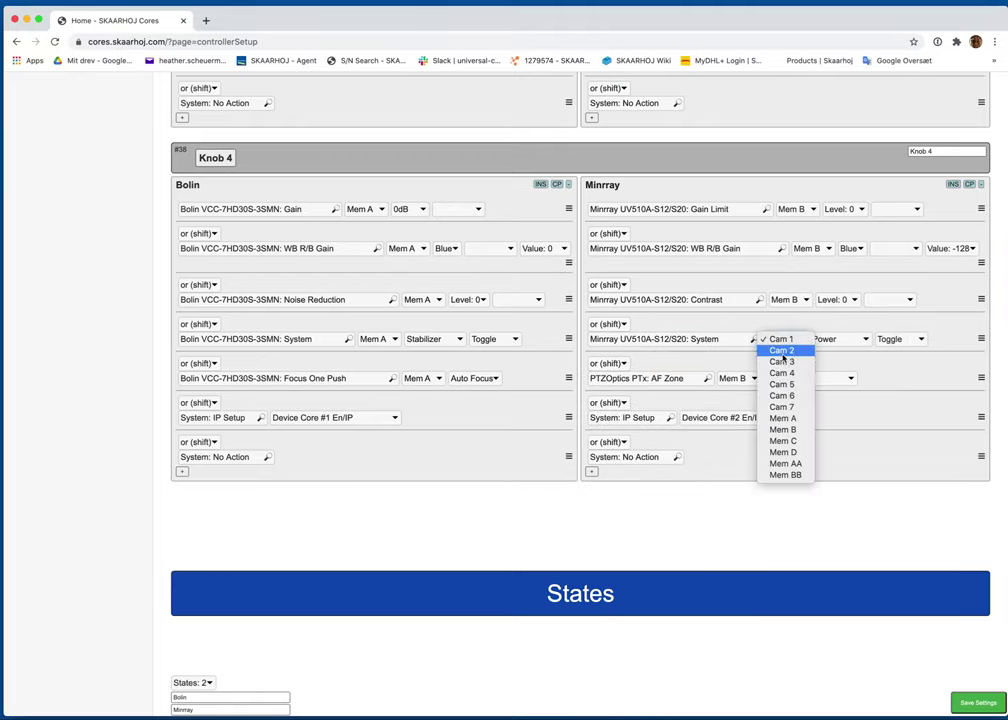
{"action": "left_click", "coordinate": [784, 430]}
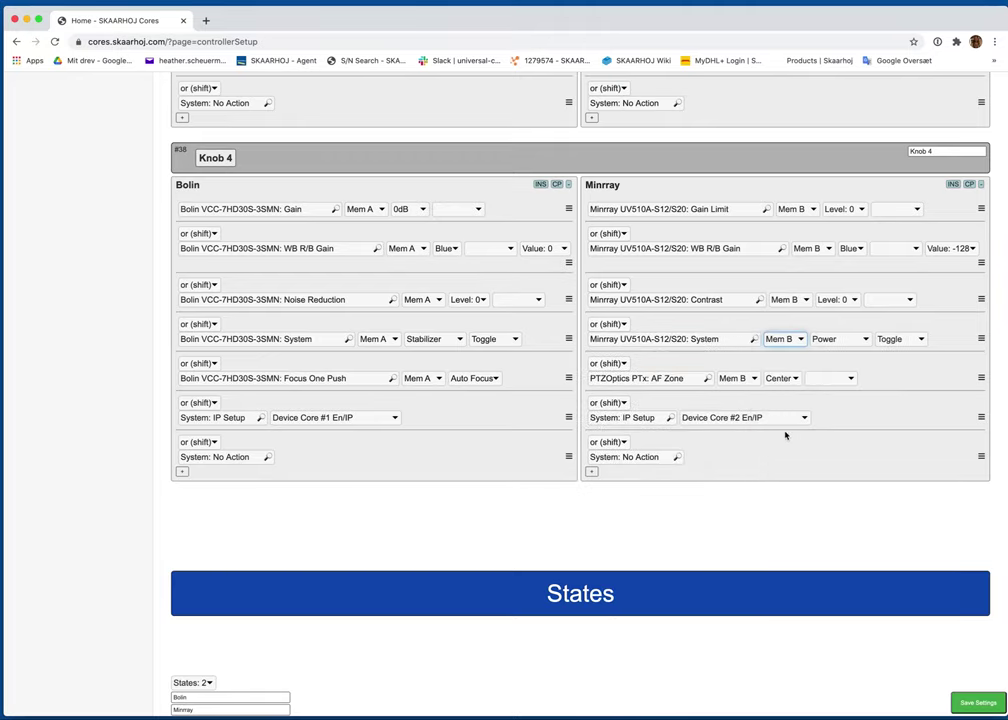
Replace the AF Zone row with Minrray Focus Settings AF Sensitivity on Mem B.
{"action": "left_click", "coordinate": [670, 379]}
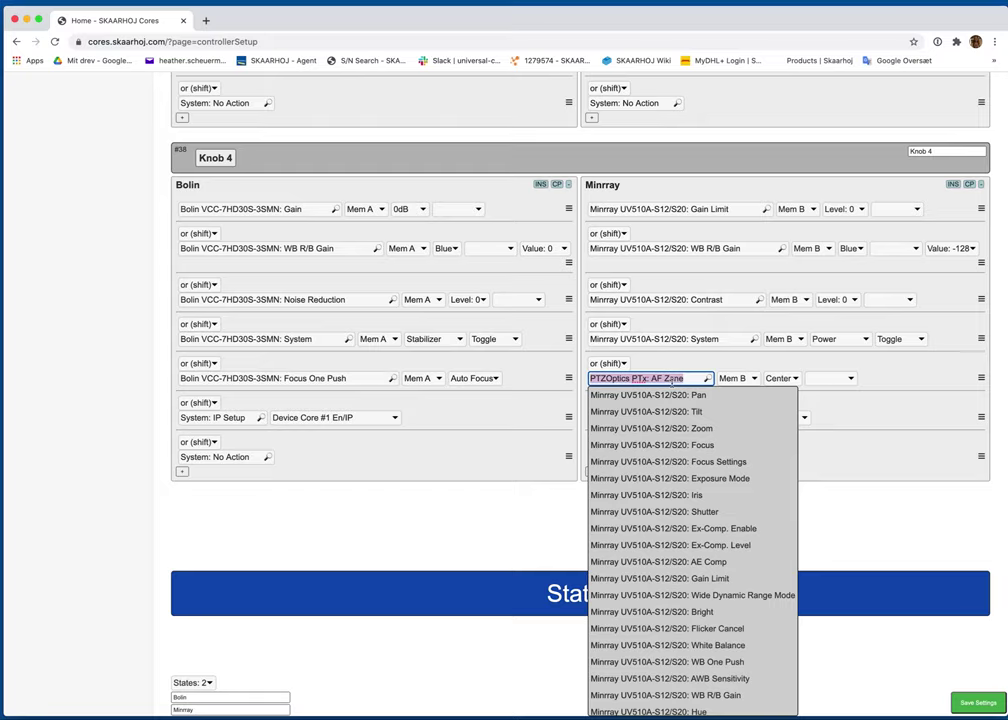
{"action": "type", "text": "af"}
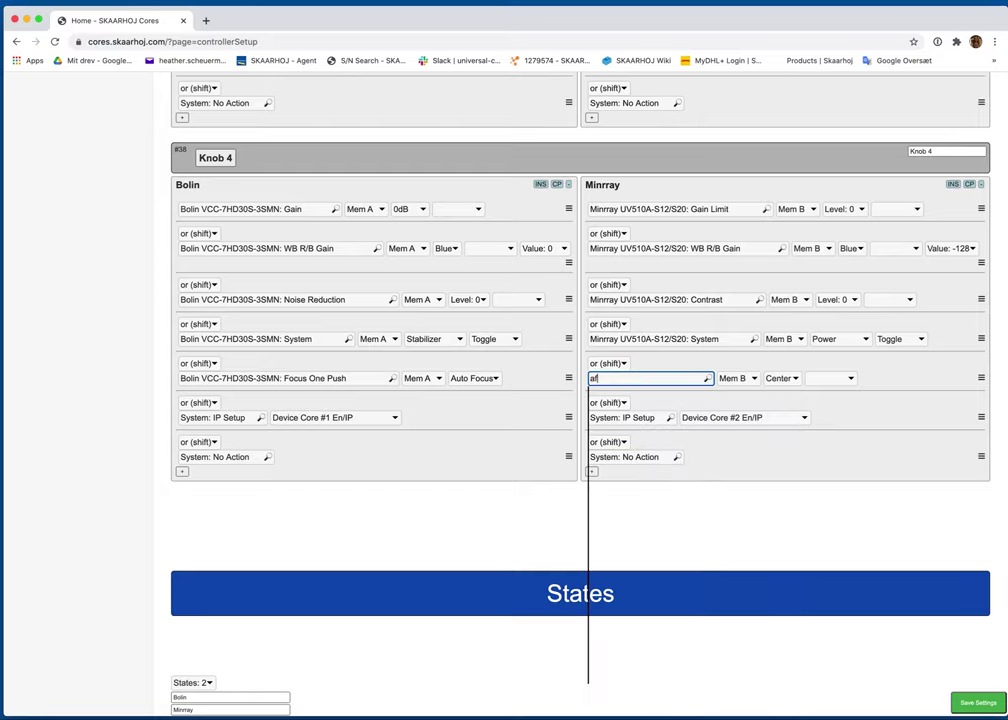
{"action": "key", "text": "BackSpace"}
{"action": "key", "text": "BackSpace"}
{"action": "type", "text": "focu"}
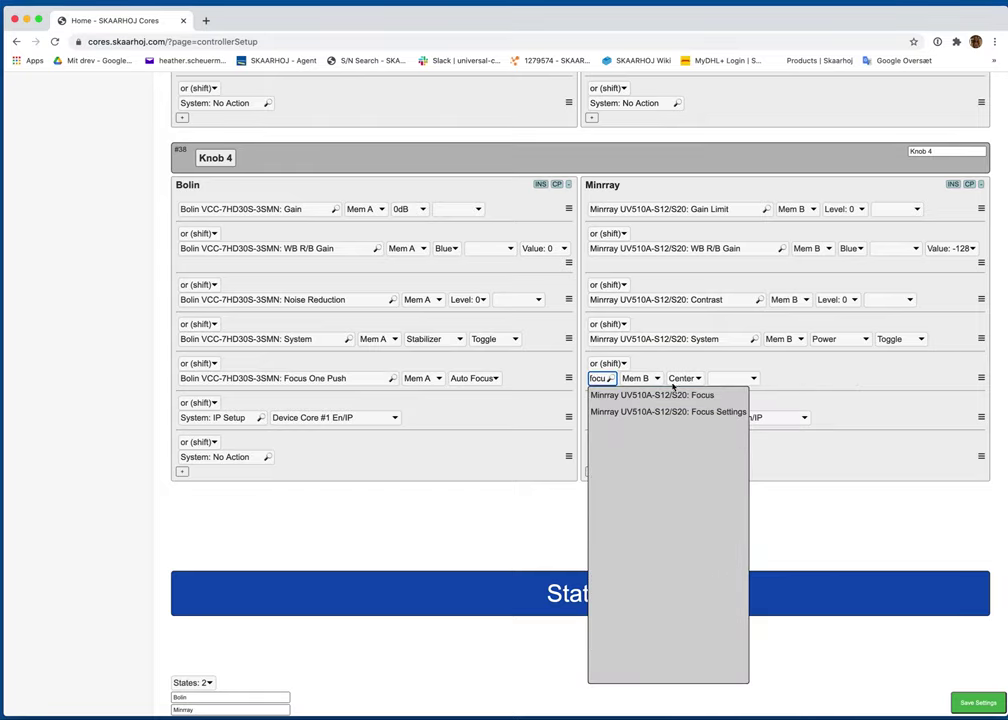
{"action": "left_click", "coordinate": [698, 412]}
{"action": "left_click", "coordinate": [880, 378]}
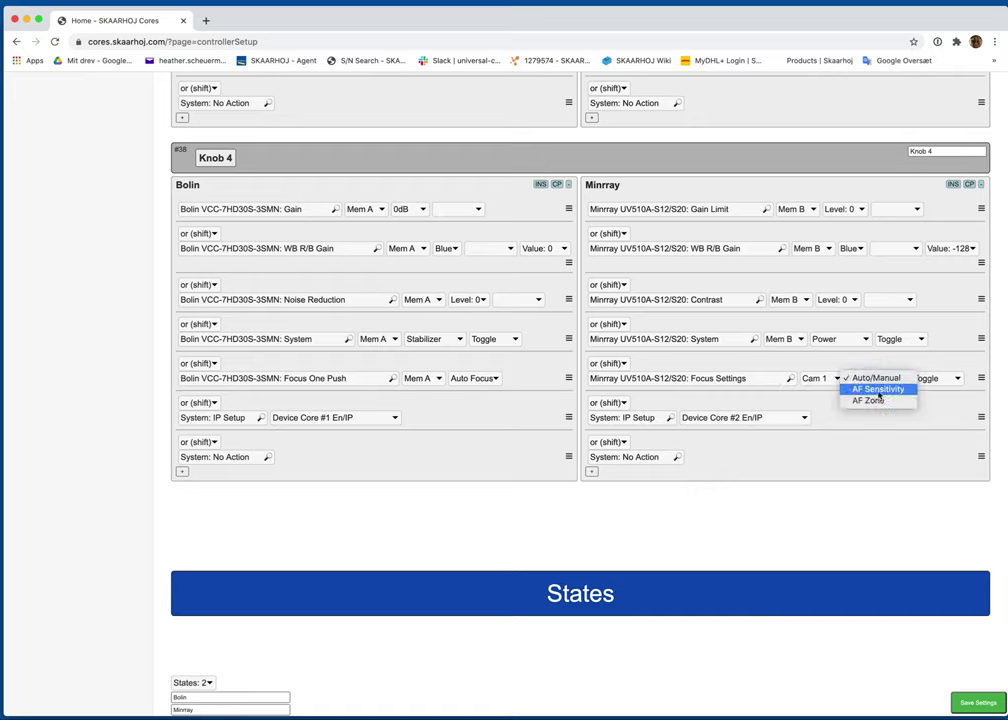
{"action": "left_click", "coordinate": [878, 389]}
{"action": "left_click", "coordinate": [816, 378]}
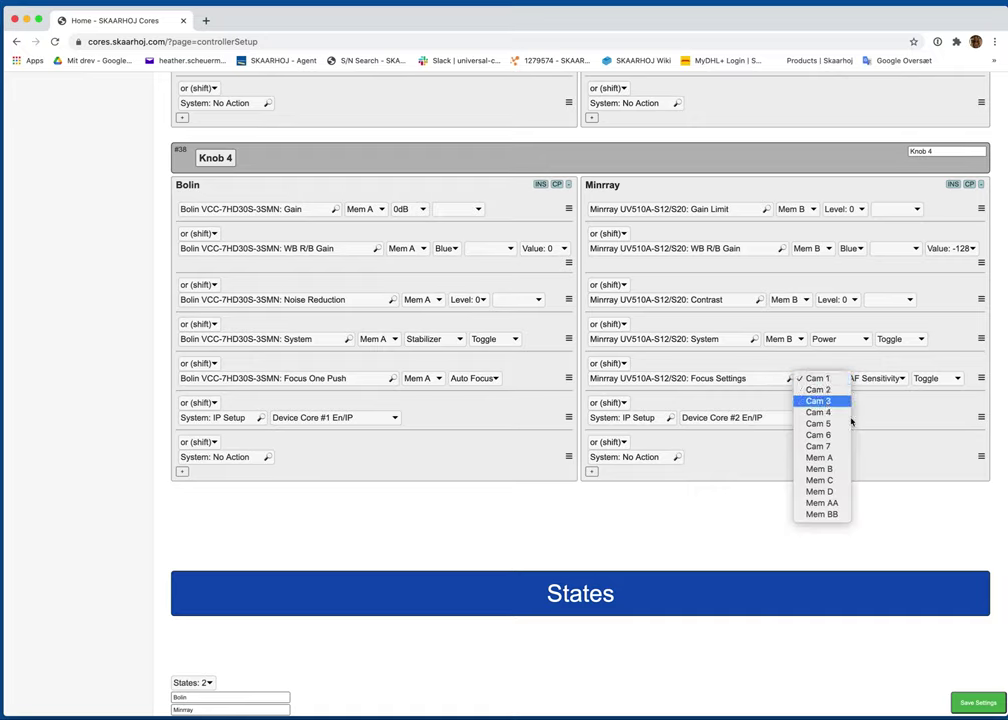
{"action": "left_click", "coordinate": [819, 468]}
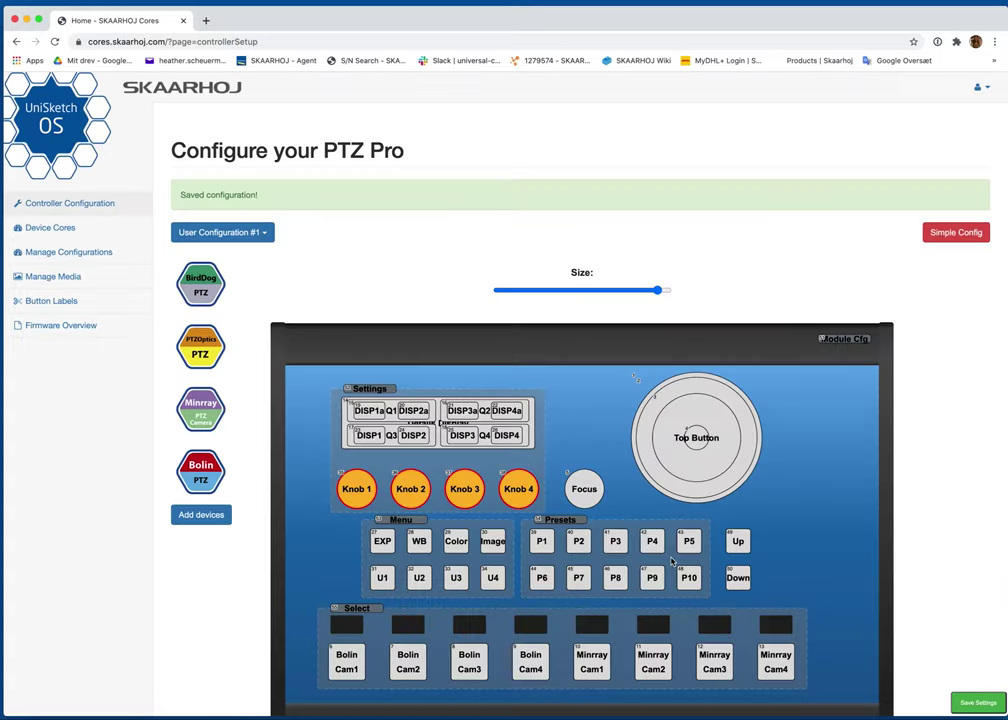
Open the action overview of all controls and filter it by 'bird'.
{"action": "scroll", "coordinate": [672, 561], "scroll_direction": "down", "scroll_amount": 3}
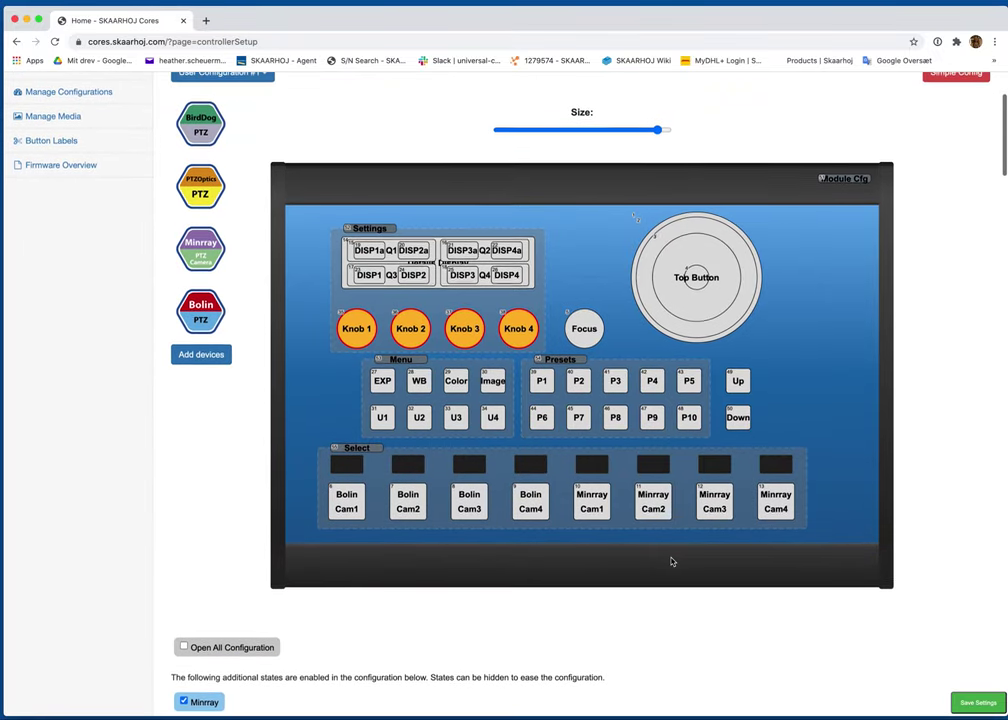
{"action": "scroll", "coordinate": [672, 561], "scroll_direction": "down", "scroll_amount": 1}
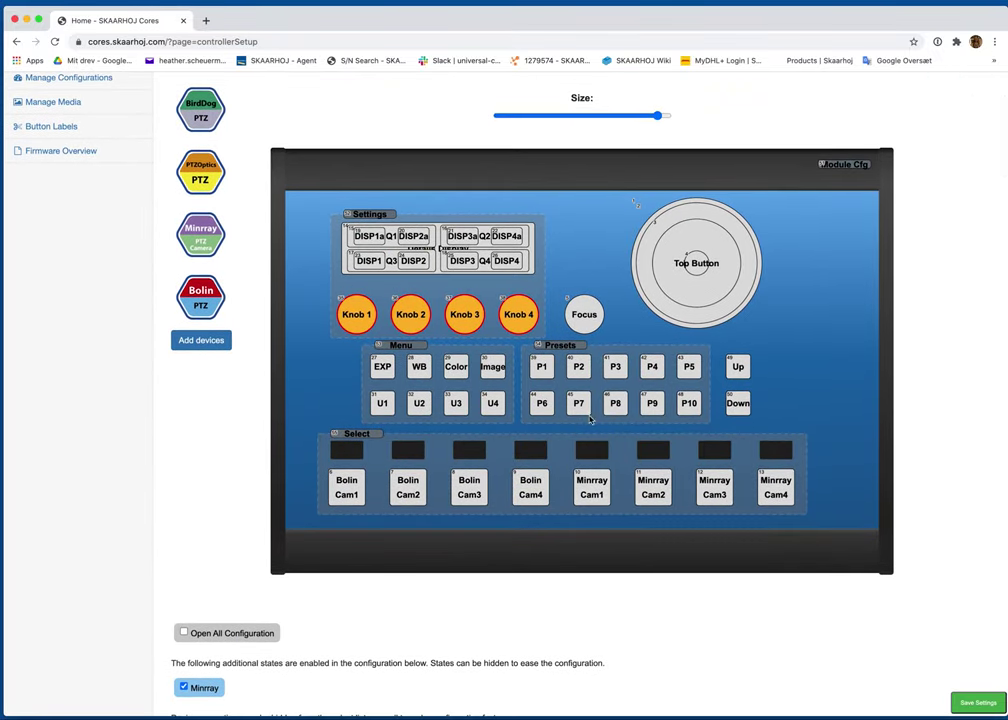
{"action": "scroll", "coordinate": [598, 405], "scroll_direction": "down", "scroll_amount": 7}
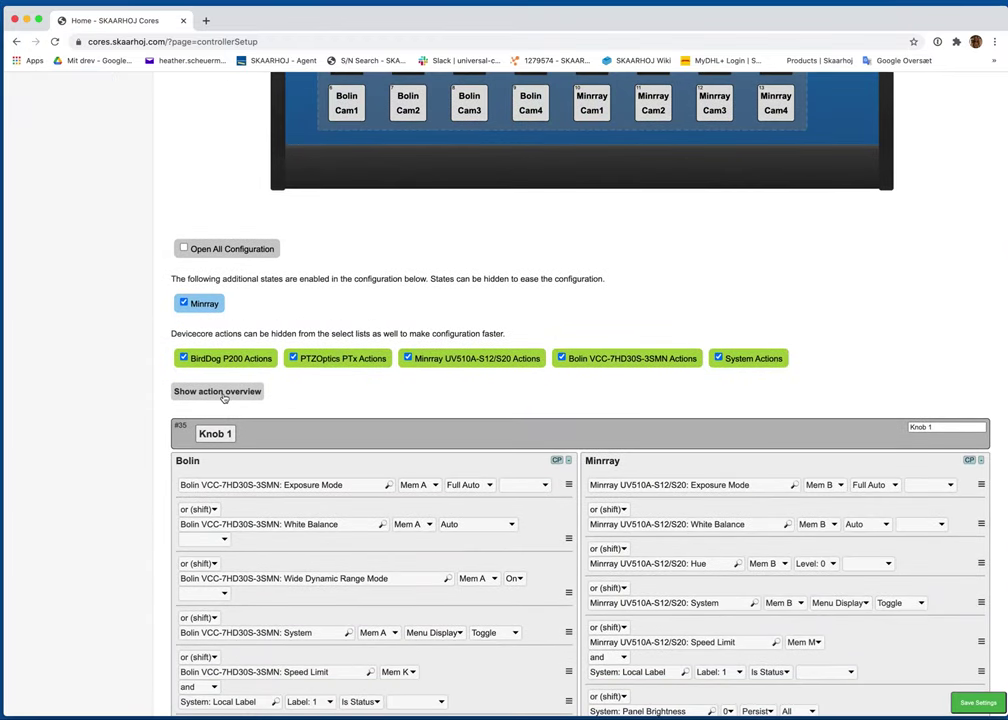
{"action": "left_click", "coordinate": [224, 393]}
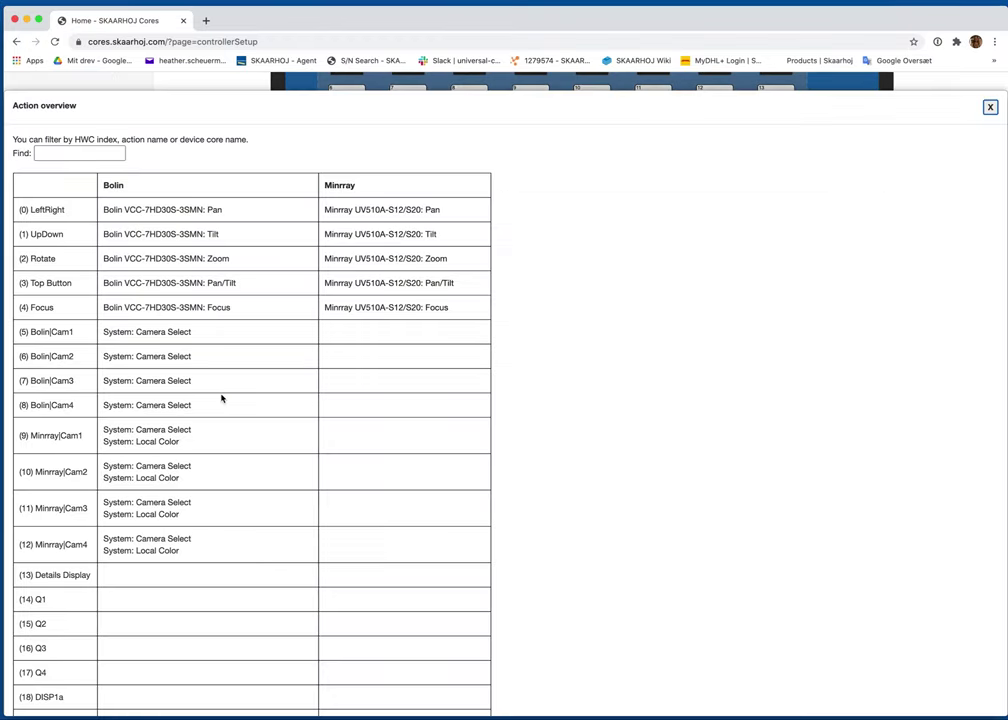
{"action": "left_click", "coordinate": [85, 153]}
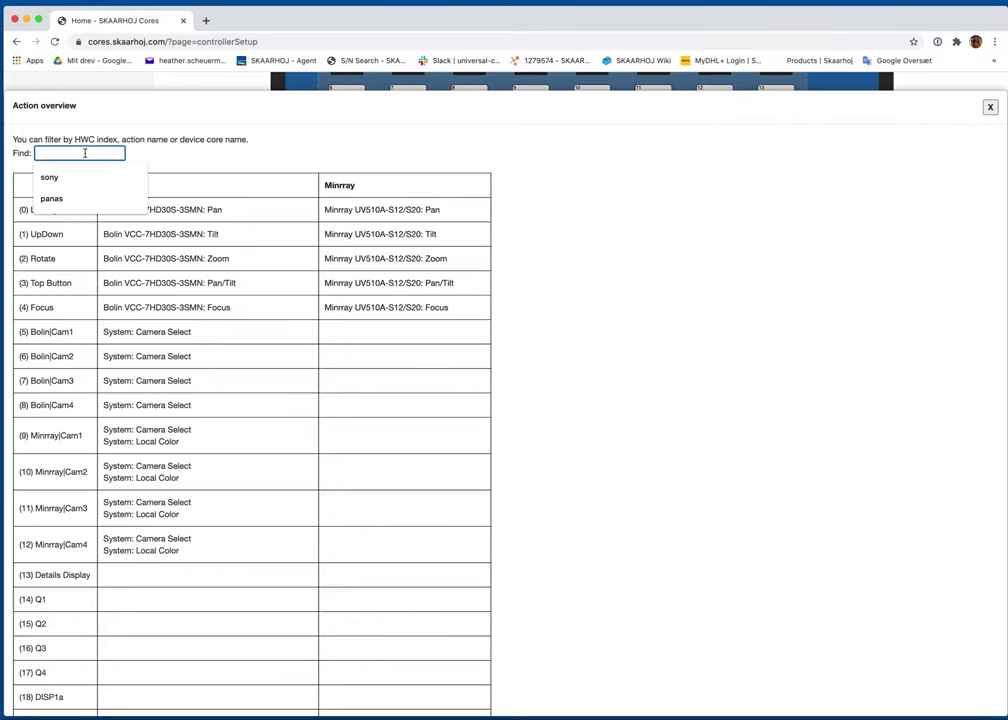
{"action": "type", "text": "bird"}
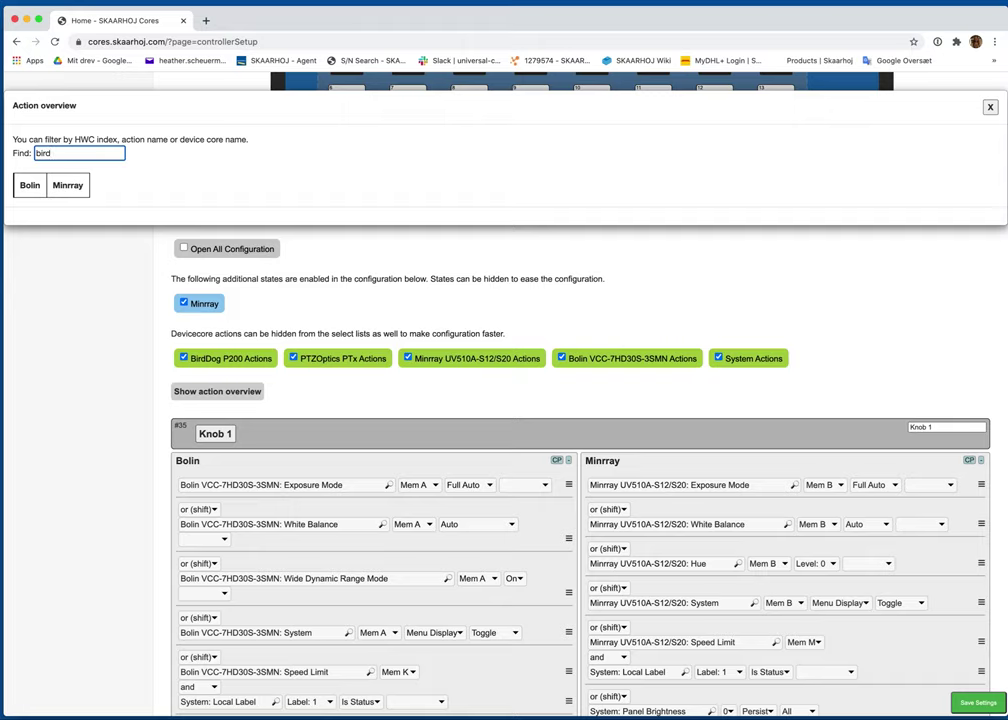
{"action": "key", "text": "BackSpace"}
{"action": "key", "text": "BackSpace"}
{"action": "key", "text": "BackSpace"}
{"action": "key", "text": "BackSpace"}
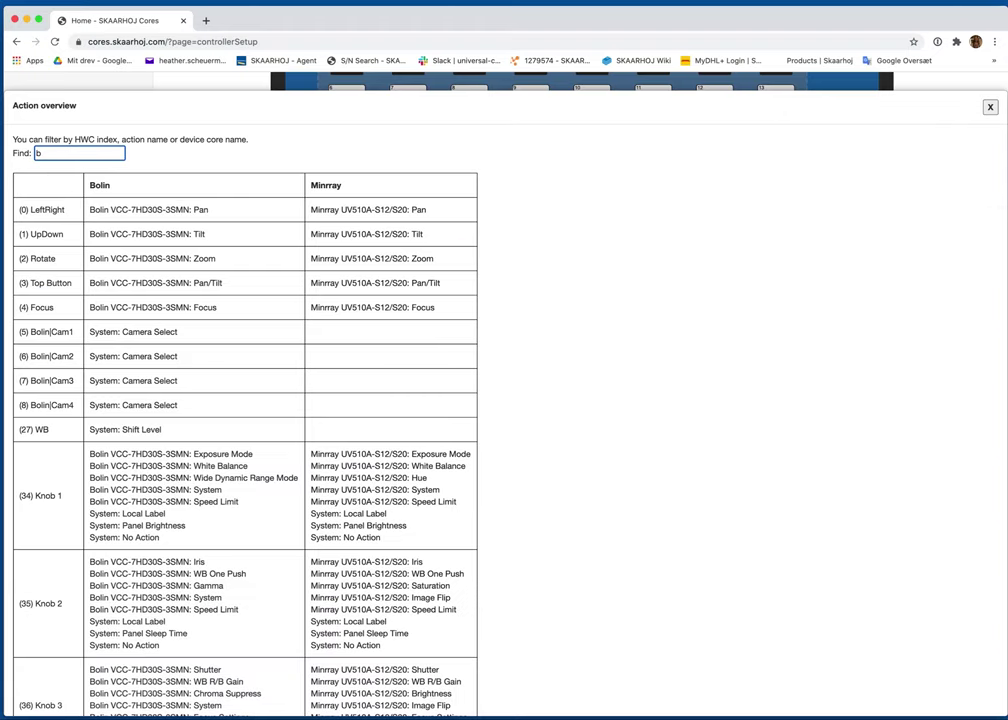
Filter the overview by 'ptz', close it, and save the controller settings.
{"action": "type", "text": "ptzop"}
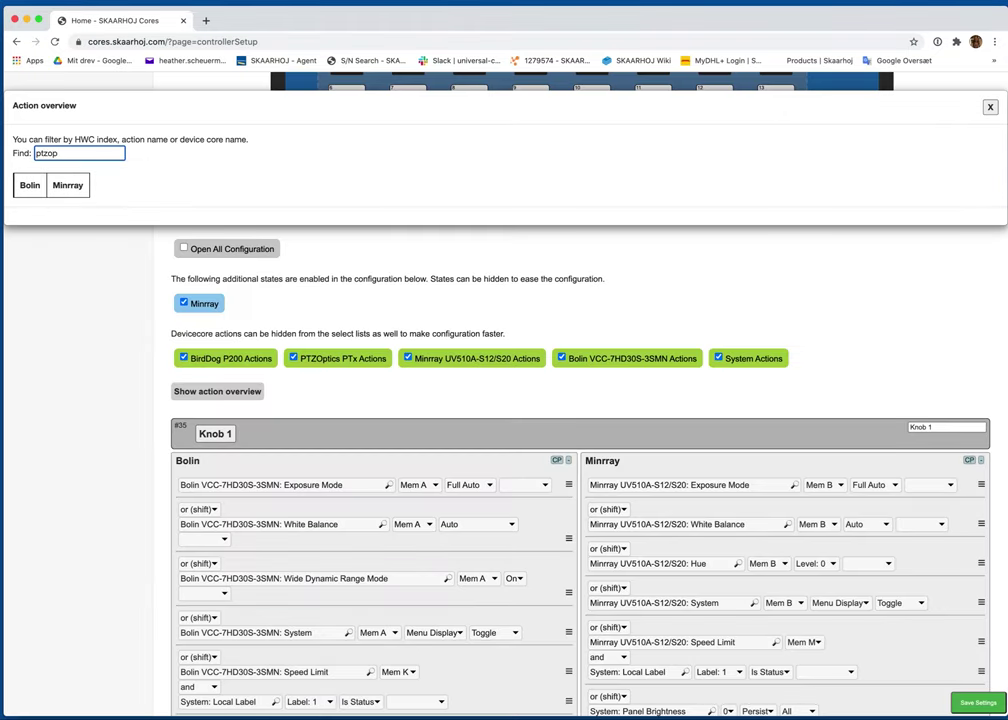
{"action": "key", "text": "BackSpace"}
{"action": "key", "text": "BackSpace"}
{"action": "key", "text": "BackSpace"}
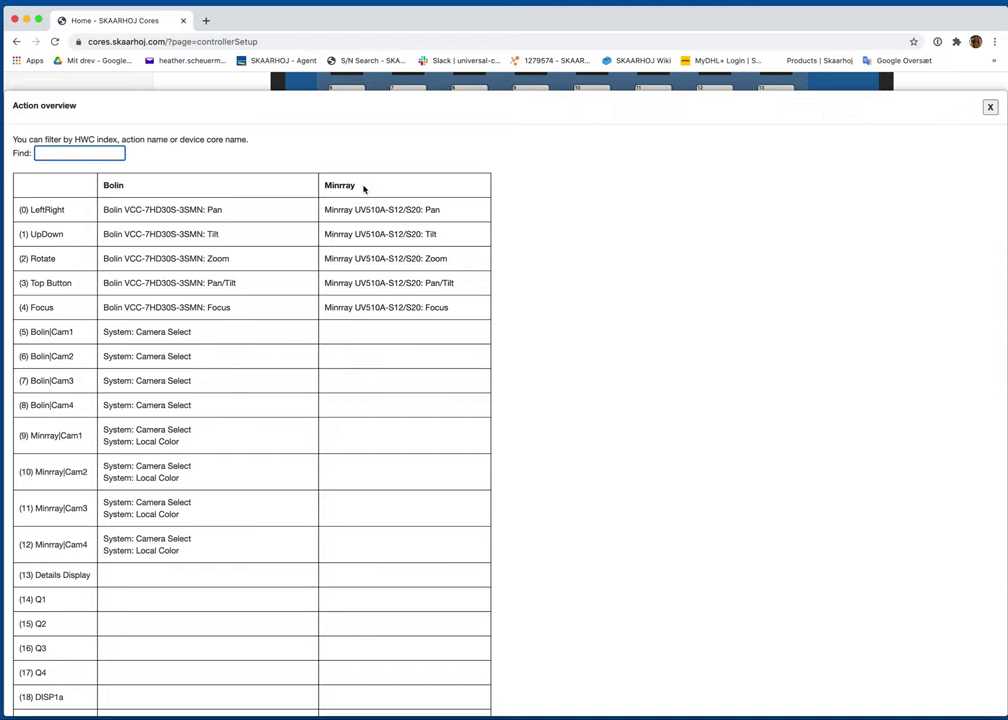
{"action": "left_click", "coordinate": [990, 107]}
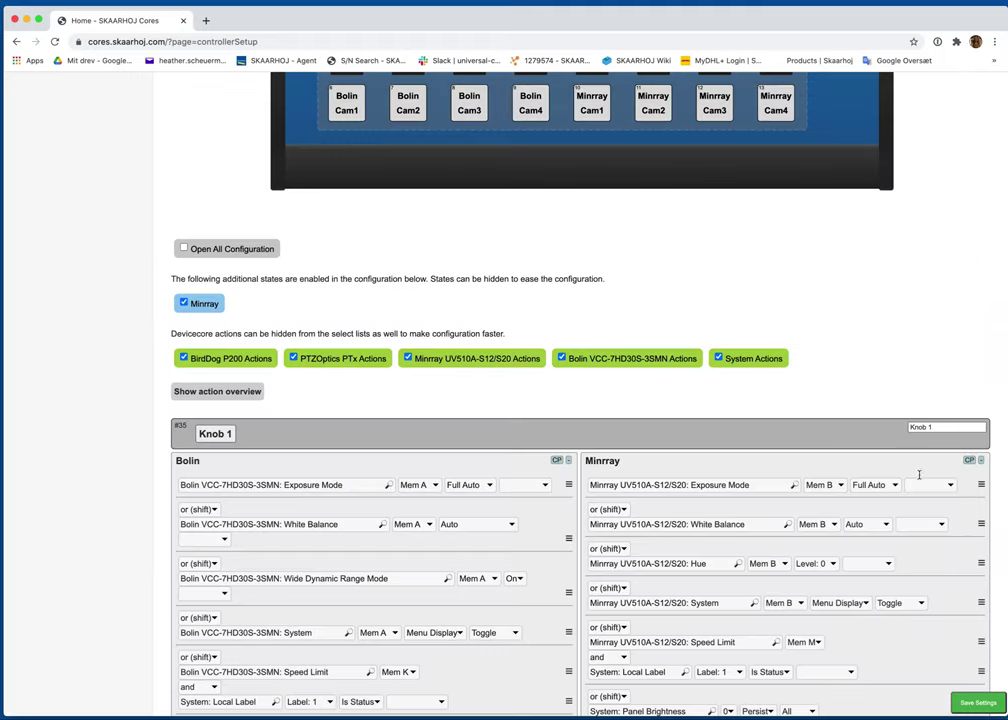
{"action": "left_click", "coordinate": [978, 703]}
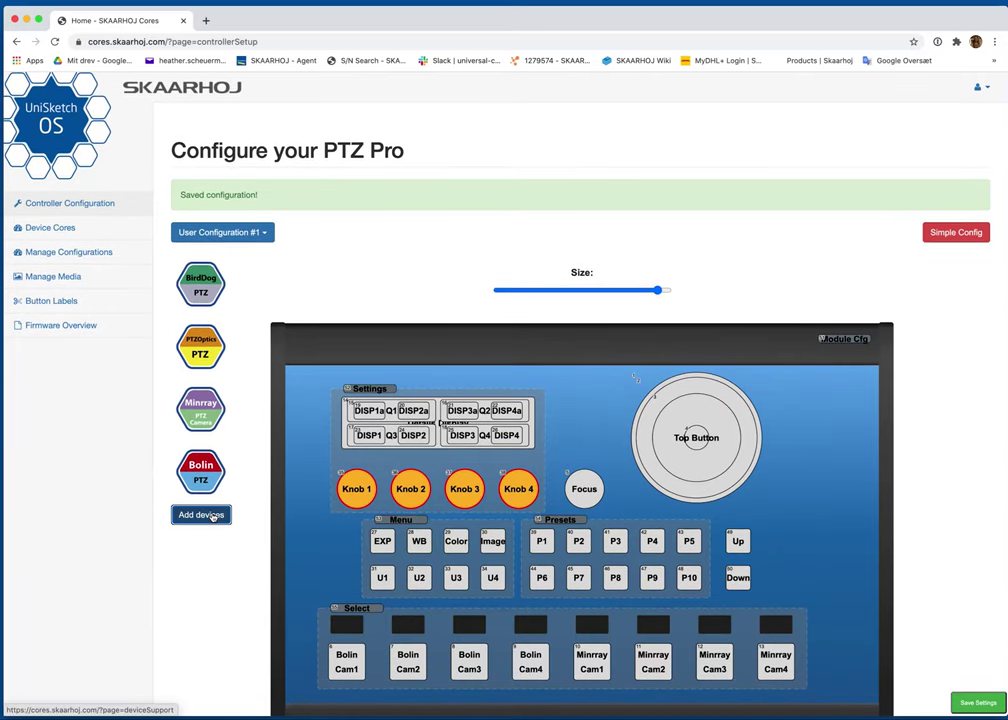
Delete the BirdDog P200 and PTZOptics PTx device cores and save the device list.
{"action": "left_click", "coordinate": [201, 517]}
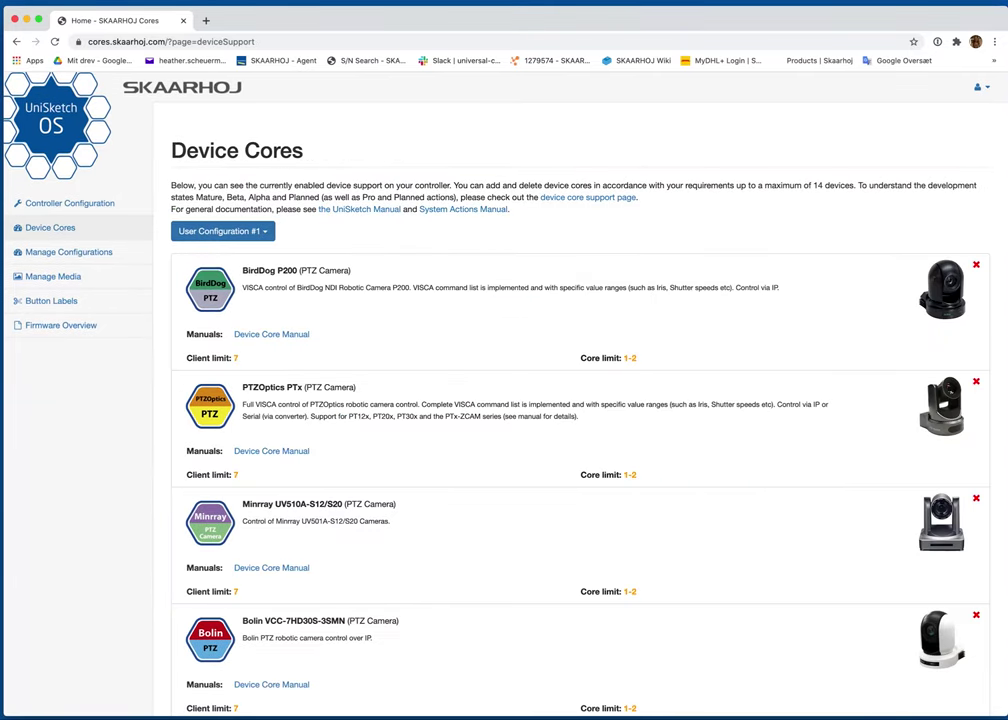
{"action": "left_click", "coordinate": [976, 266]}
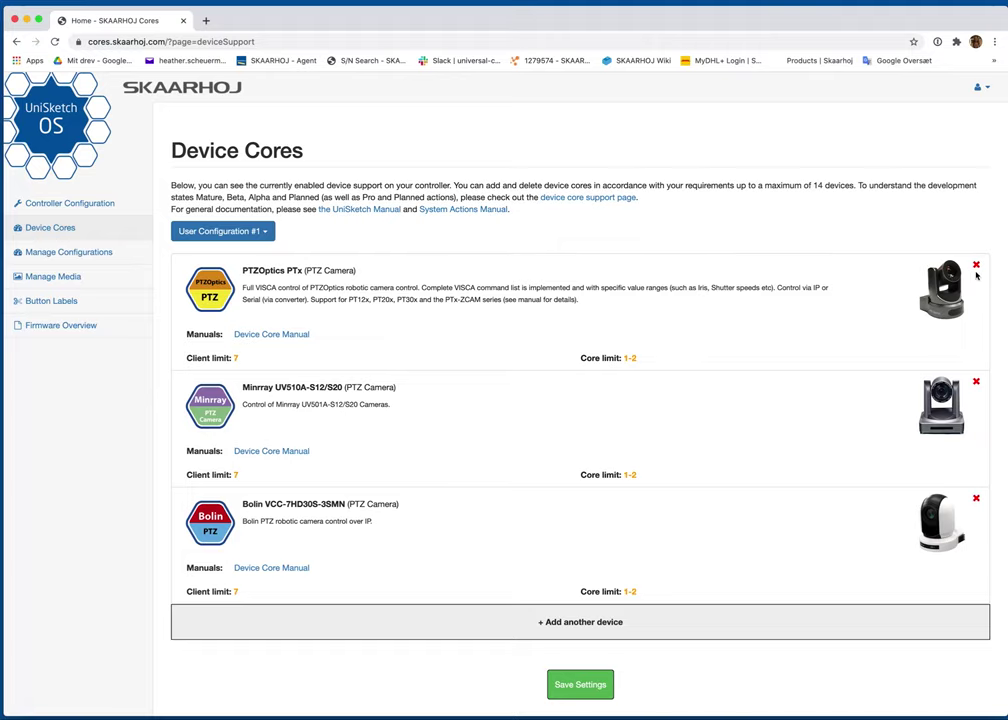
{"action": "left_click", "coordinate": [976, 267]}
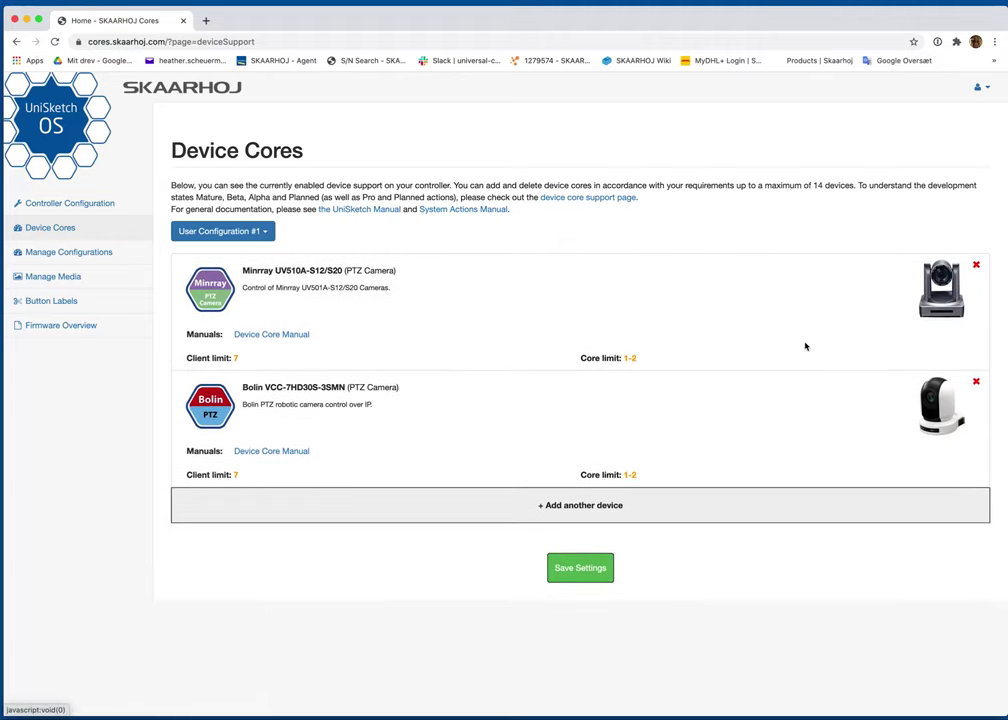
{"action": "left_click", "coordinate": [589, 570]}
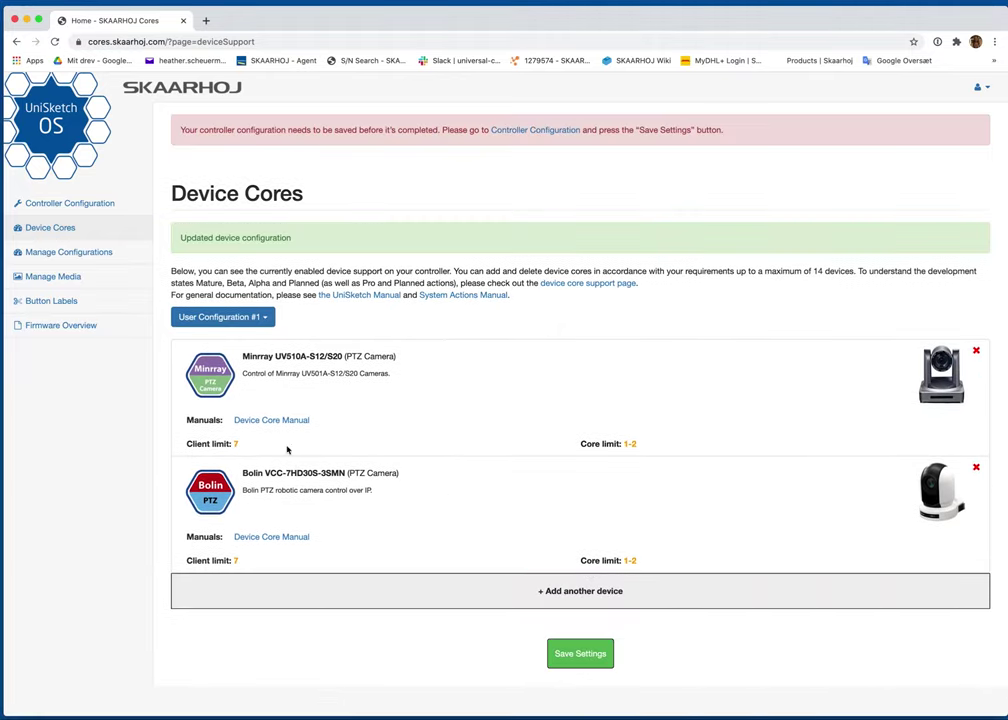
{"action": "left_click", "coordinate": [72, 203]}
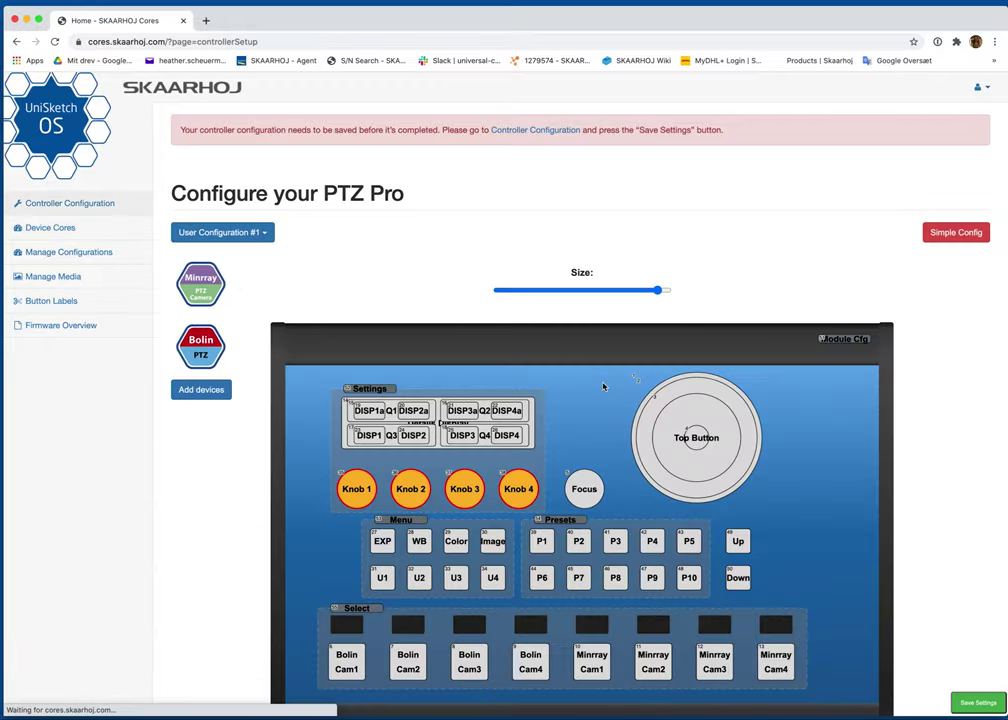
Enable the Minrray UV510A and Bolin devices and enter the Minrray IP 192.168.10.100.
{"action": "scroll", "coordinate": [601, 385], "scroll_direction": "down", "scroll_amount": 20}
{"action": "scroll", "coordinate": [603, 387], "scroll_direction": "down", "scroll_amount": 3}
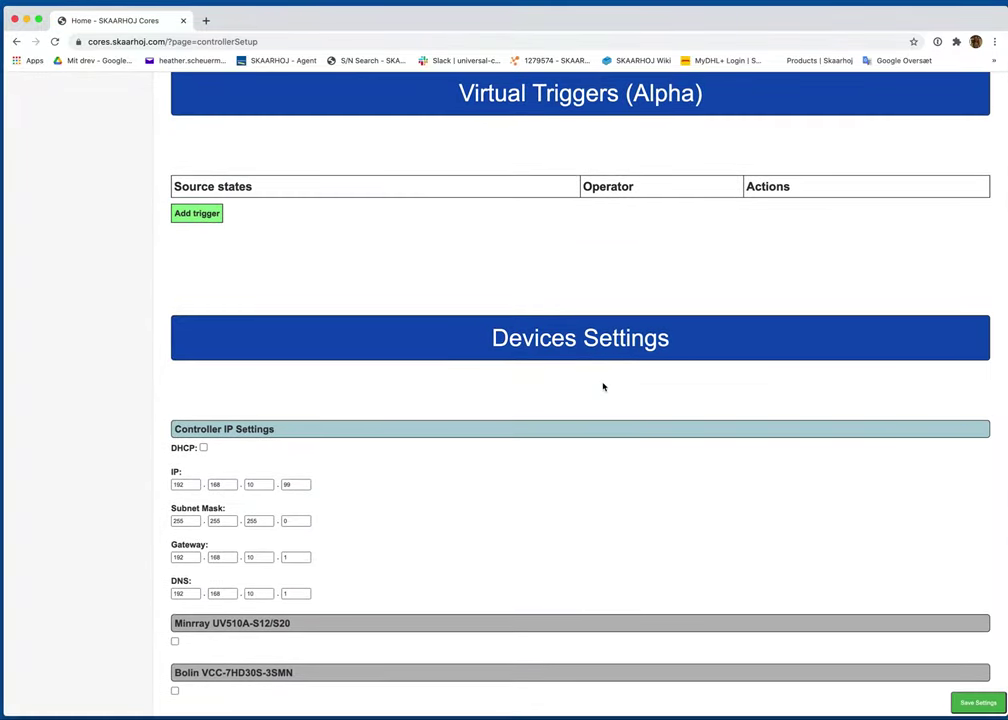
{"action": "left_click", "coordinate": [175, 641]}
{"action": "left_click", "coordinate": [175, 691]}
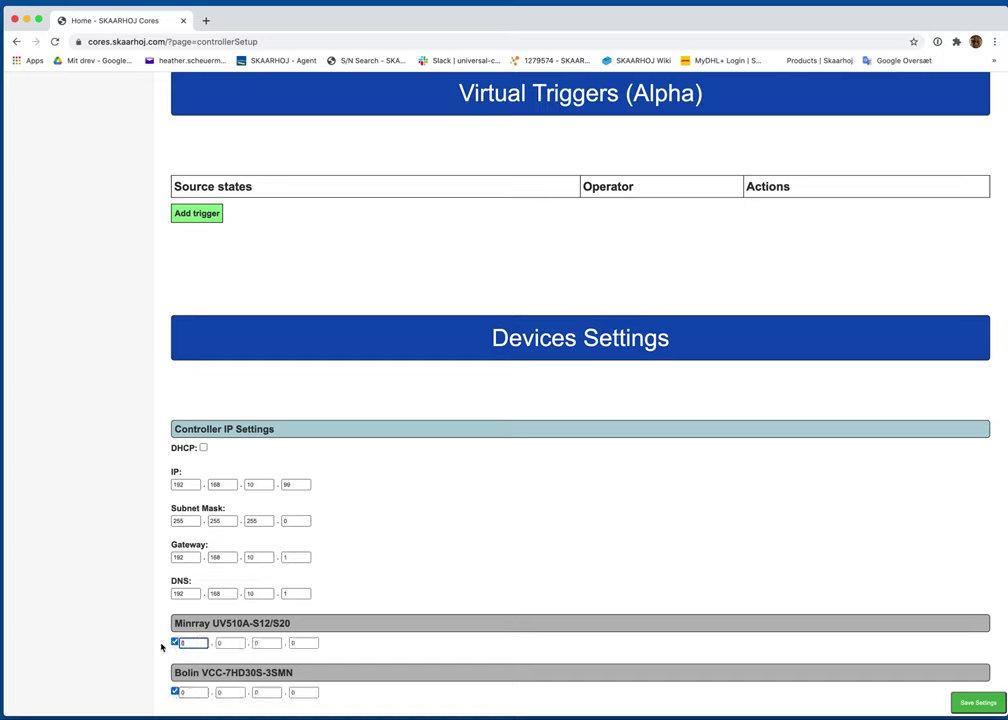
{"action": "type", "text": "192"}
{"action": "key", "text": "Tab"}
{"action": "type", "text": "168"}
{"action": "key", "text": "Tab"}
{"action": "type", "text": "10"}
{"action": "key", "text": "Tab"}
{"action": "type", "text": "8"}
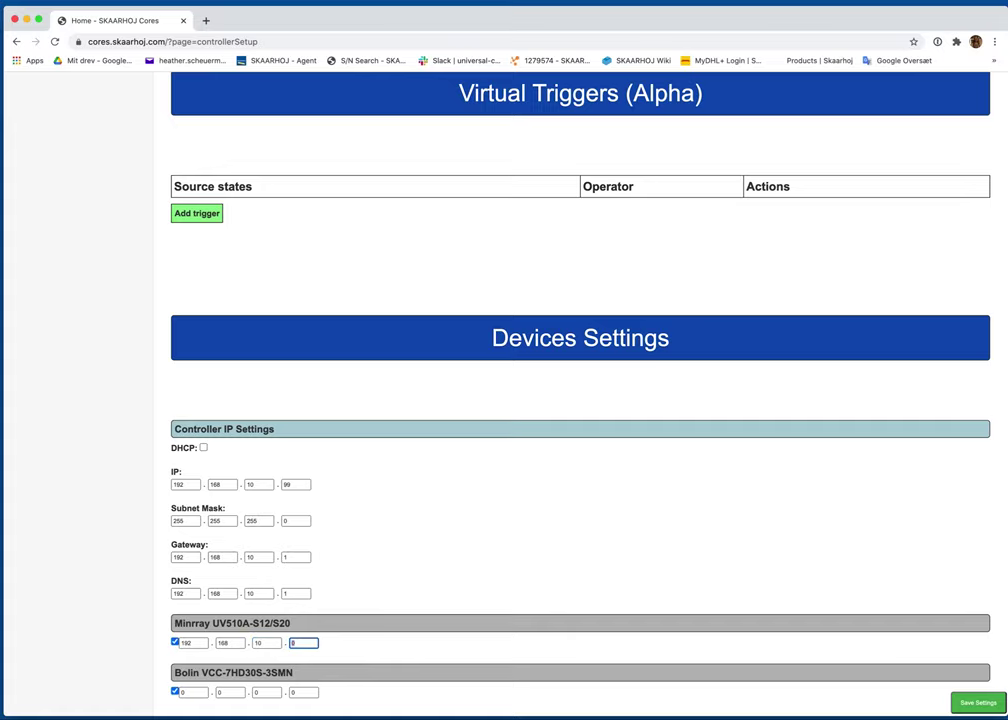
{"action": "type", "text": "00"}
{"action": "scroll", "coordinate": [195, 690], "scroll_direction": "up", "scroll_amount": 1}
{"action": "scroll", "coordinate": [195, 690], "scroll_direction": "down", "scroll_amount": 1}
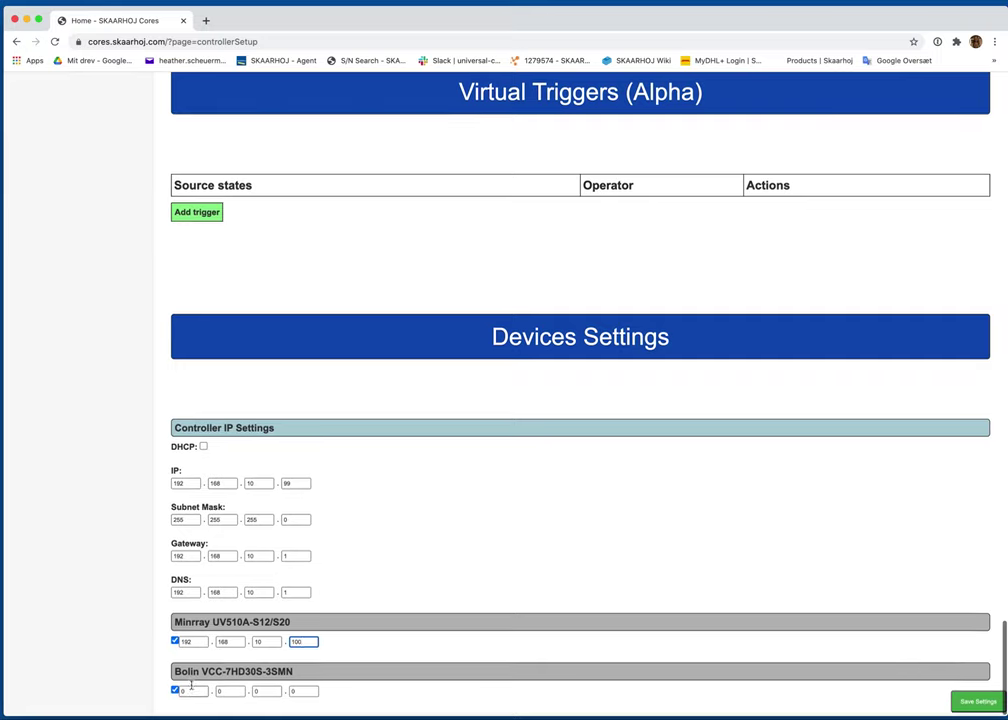
Enter the Bolin camera IP 192.168.10.107 and save the settings.
{"action": "left_click", "coordinate": [190, 689]}
{"action": "type", "text": "192"}
{"action": "key", "text": "Tab"}
{"action": "type", "text": "168"}
{"action": "key", "text": "Tab"}
{"action": "type", "text": "10"}
{"action": "key", "text": "Tab"}
{"action": "type", "text": "1"}
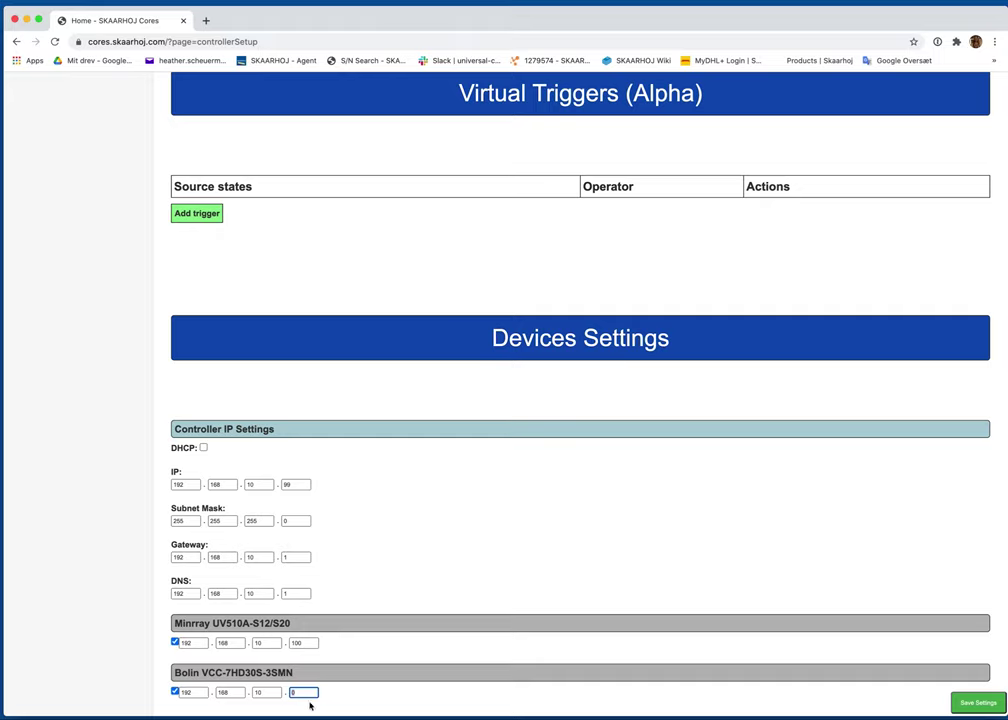
{"action": "type", "text": "10"}
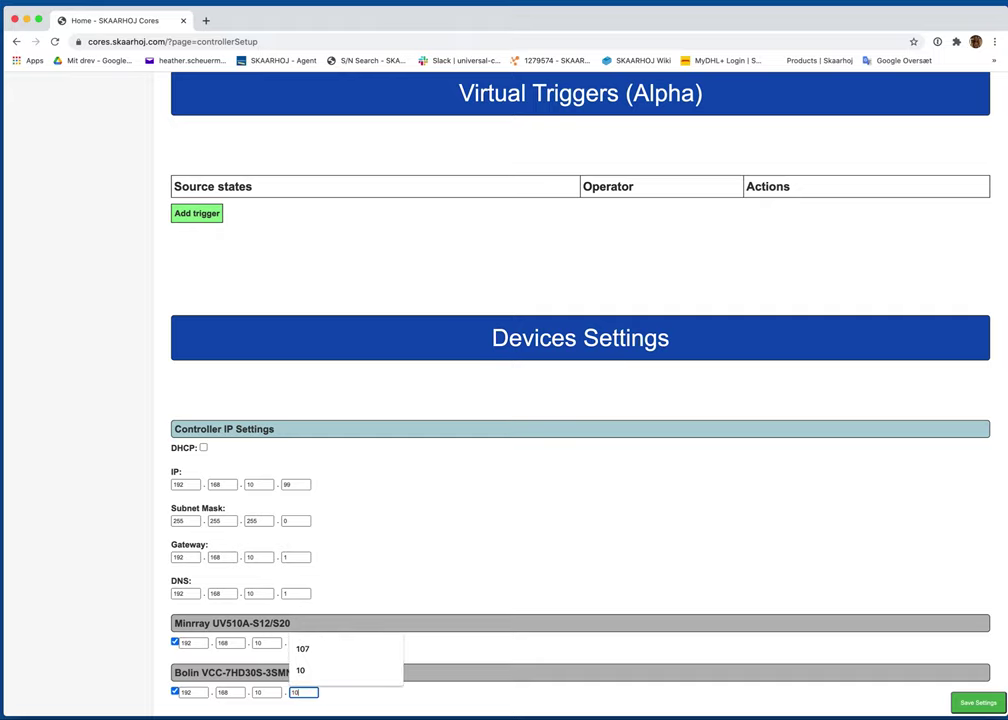
{"action": "type", "text": "7"}
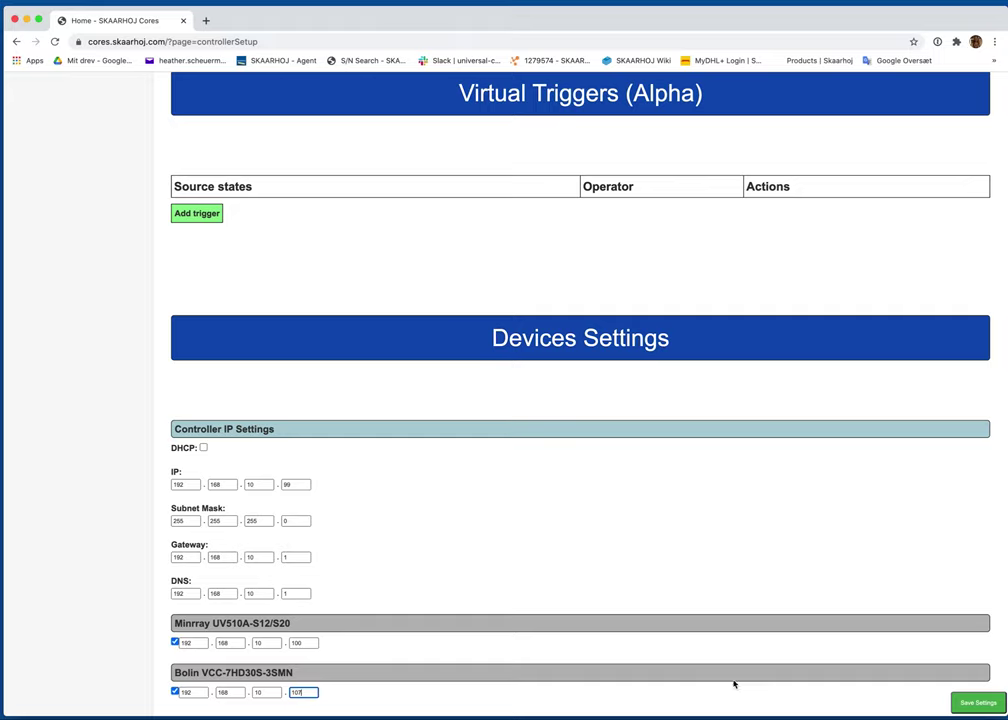
{"action": "left_click", "coordinate": [976, 702]}
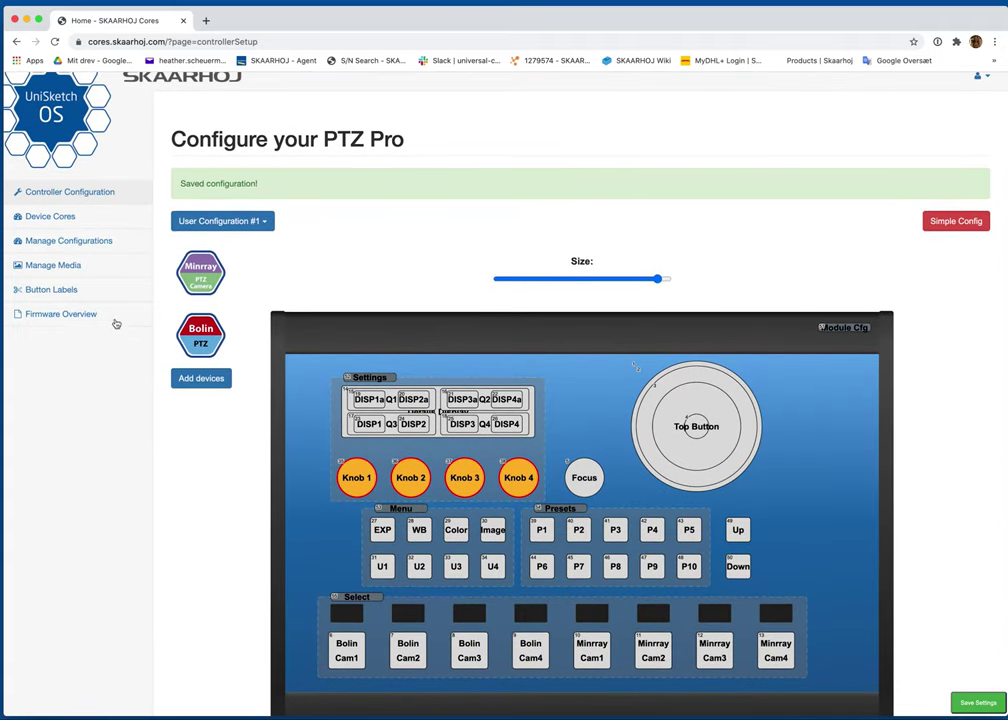
In Manage Configurations, retitle the active configuration 'Minrray PTZ + Bolin' and confirm it.
{"action": "left_click", "coordinate": [71, 248]}
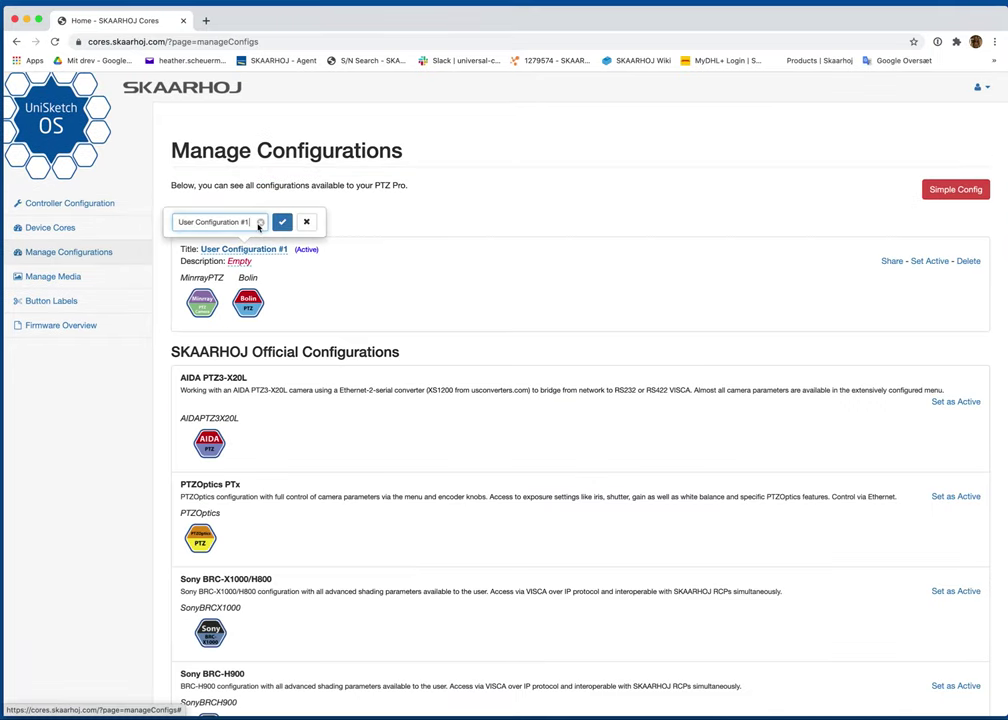
{"action": "key", "text": "super+a"}
{"action": "key", "text": "BackSpace"}
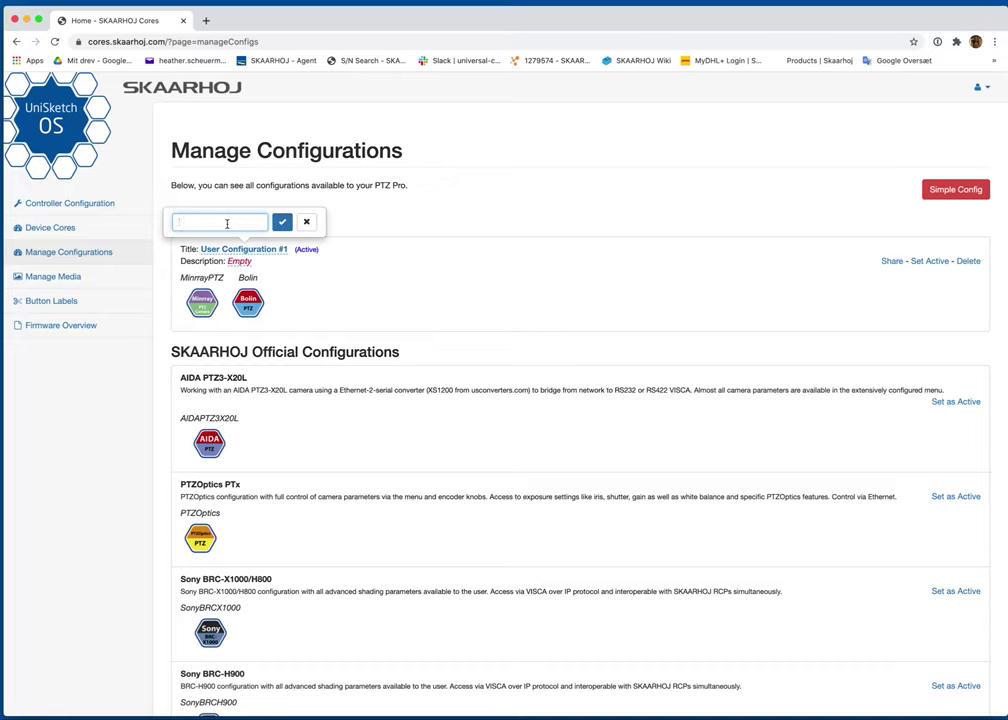
{"action": "type", "text": "Minray PTZ + Bolin"}
{"action": "left_click", "coordinate": [284, 223]}
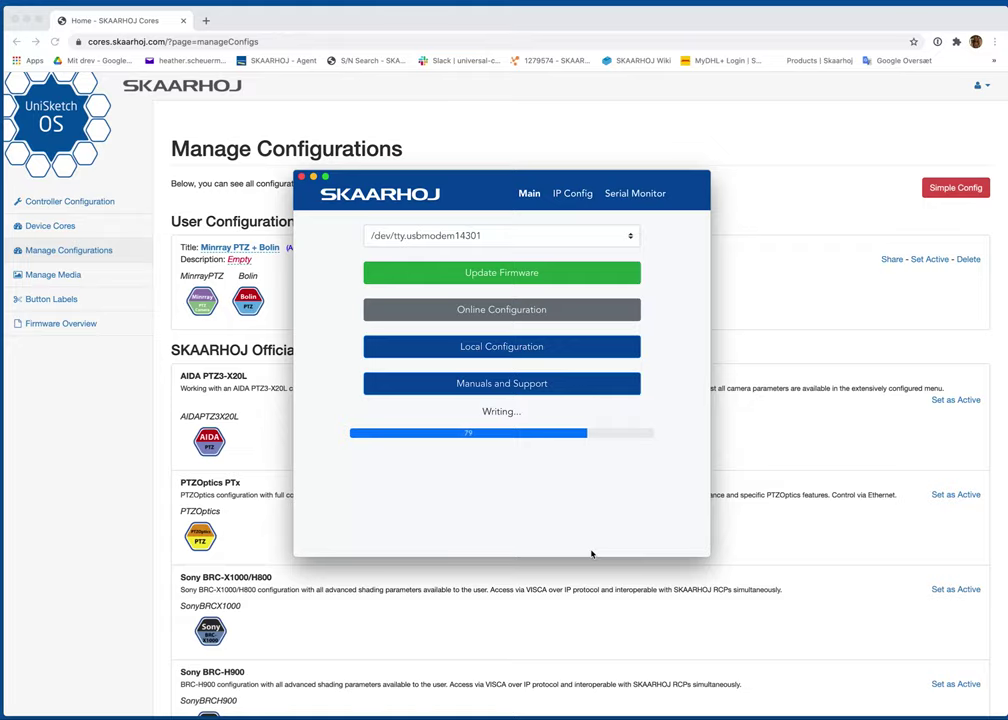
Load skaarhoj.com in a new browser tab and go to Support > Manuals.
{"action": "left_click", "coordinate": [209, 24]}
{"action": "left_click", "coordinate": [295, 40]}
{"action": "type", "text": "skaarh"}
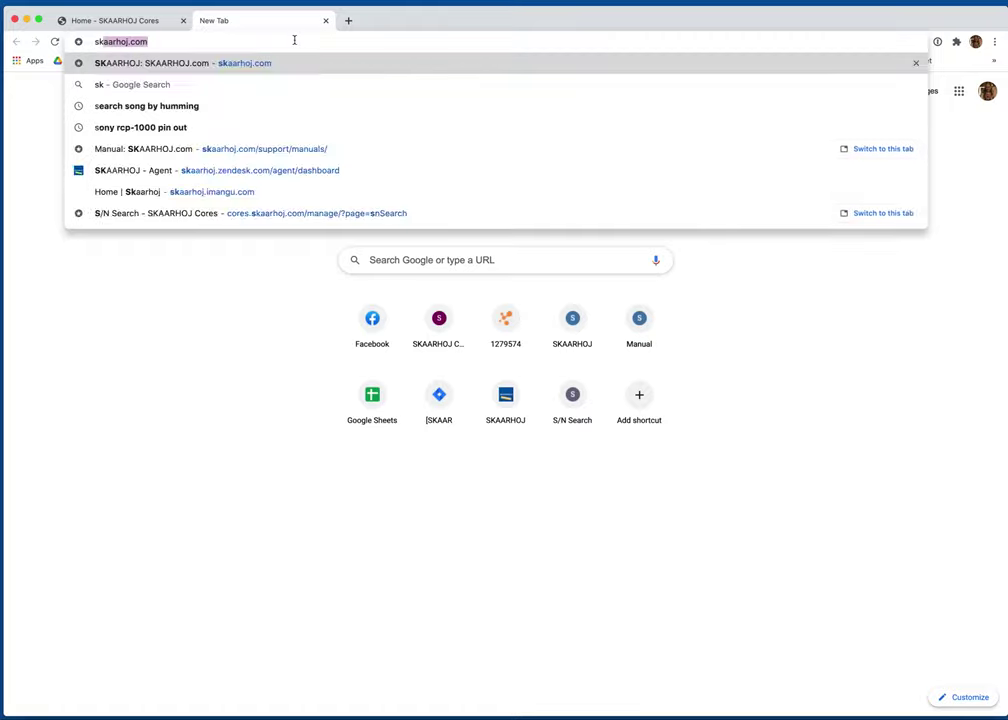
{"action": "type", "text": "o.com"}
{"action": "key", "text": "BackSpace"}
{"action": "key", "text": "BackSpace"}
{"action": "key", "text": "BackSpace"}
{"action": "key", "text": "BackSpace"}
{"action": "type", "text": "j.com"}
{"action": "key", "text": "Return"}
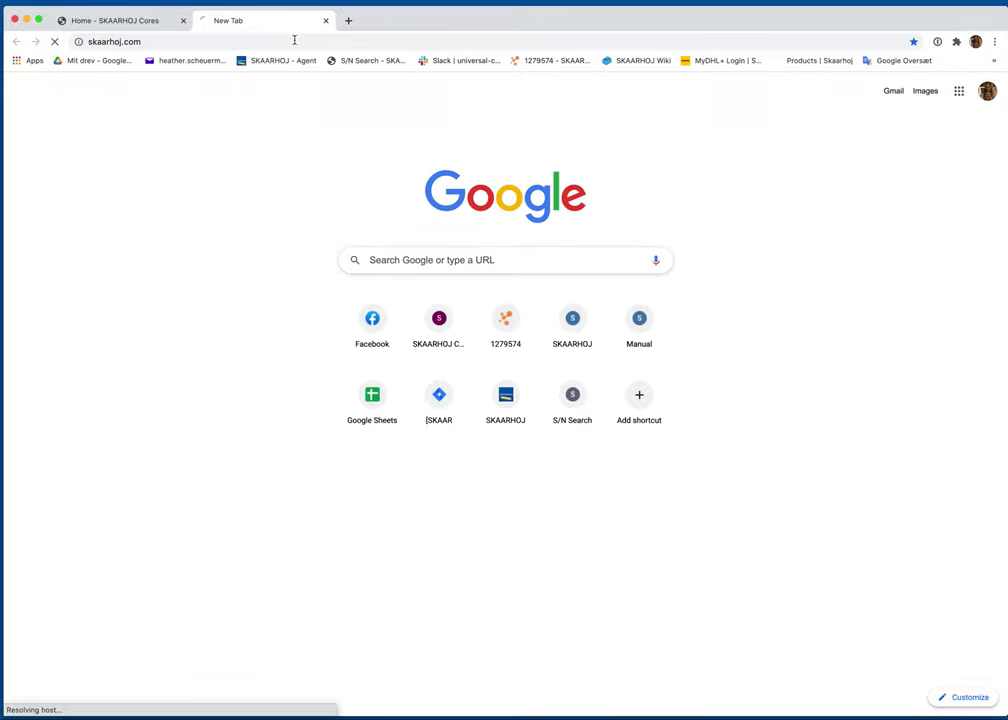
{"action": "mouse_move", "coordinate": [930, 85]}
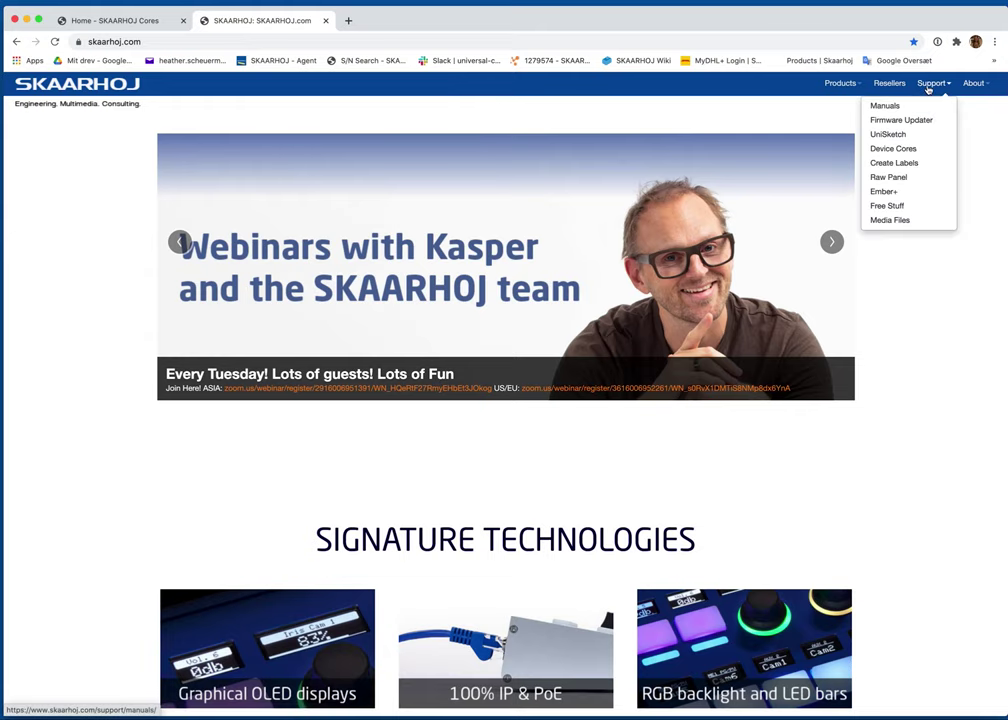
{"action": "left_click", "coordinate": [885, 106]}
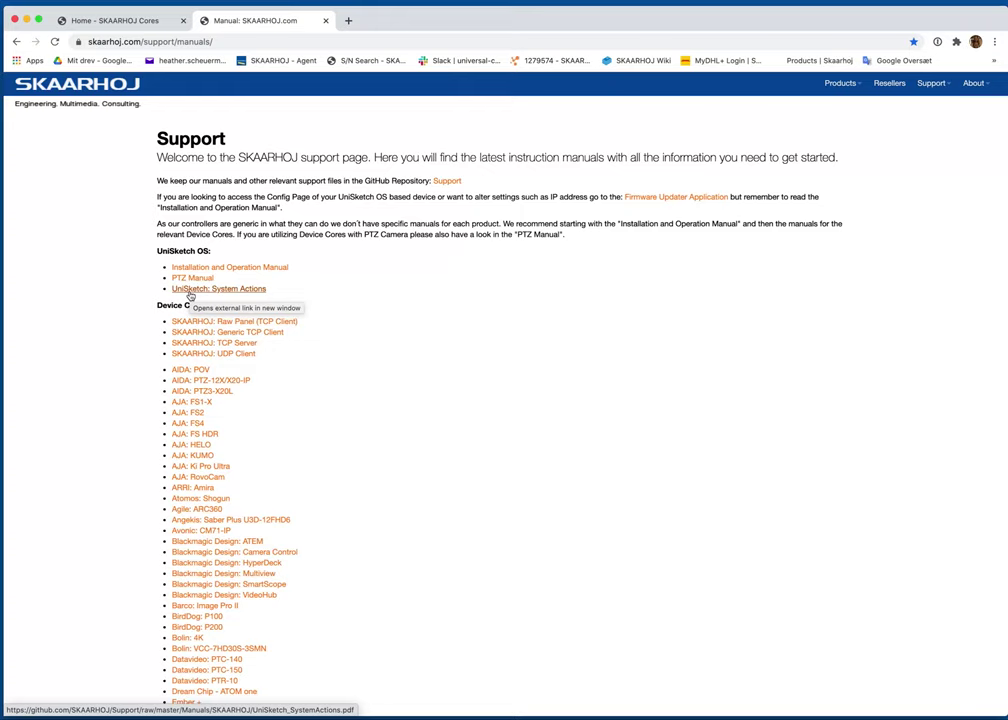
{"action": "scroll", "coordinate": [241, 342], "scroll_direction": "down", "scroll_amount": 5}
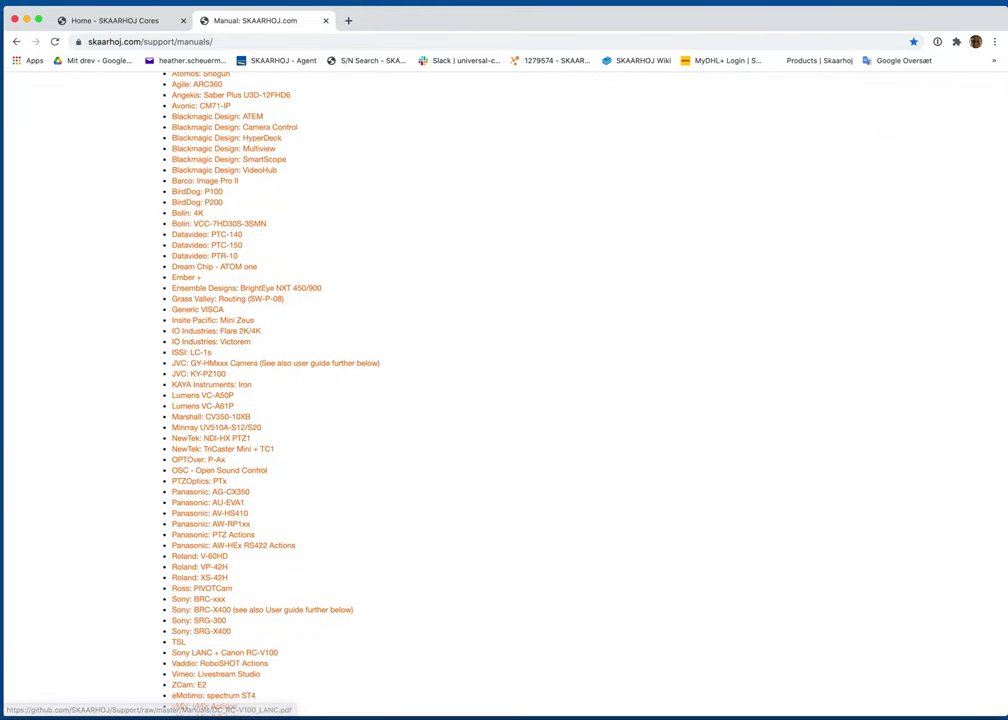
Back in the Firmware Updater, view the Serial Monitor and then IP Config.
{"action": "key", "text": "super+Tab"}
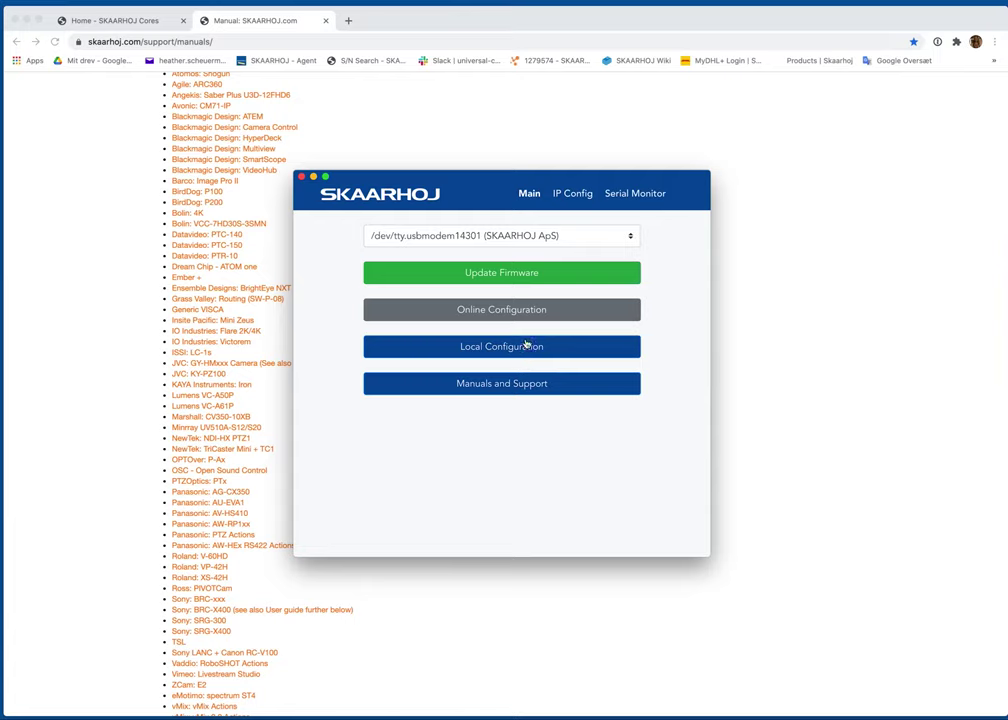
{"action": "left_click", "coordinate": [633, 194]}
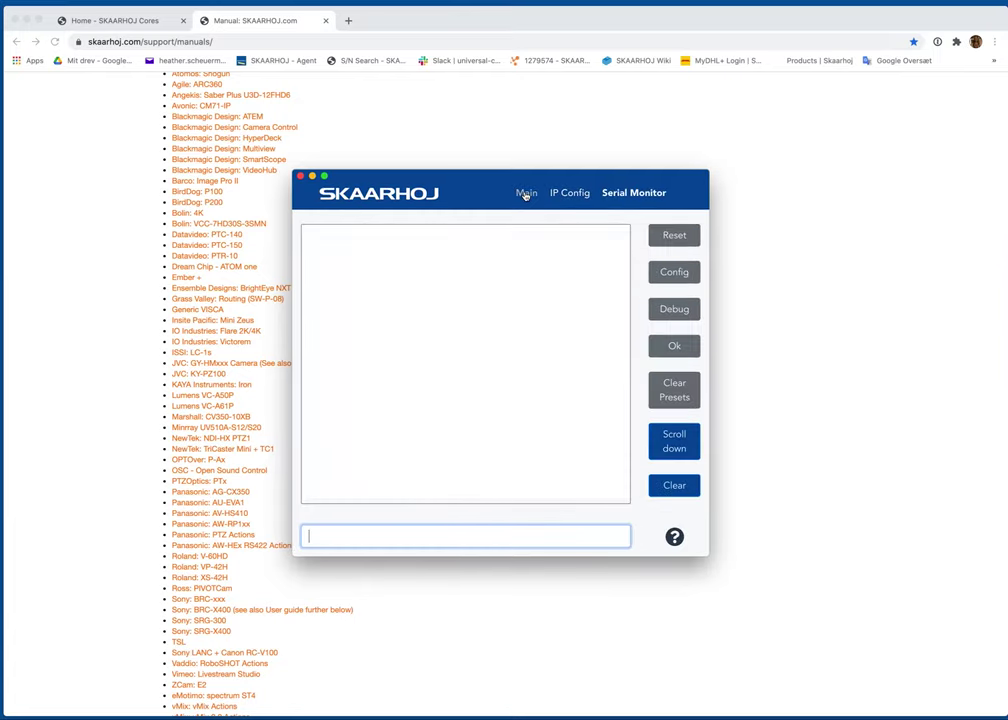
{"action": "left_click", "coordinate": [571, 194]}
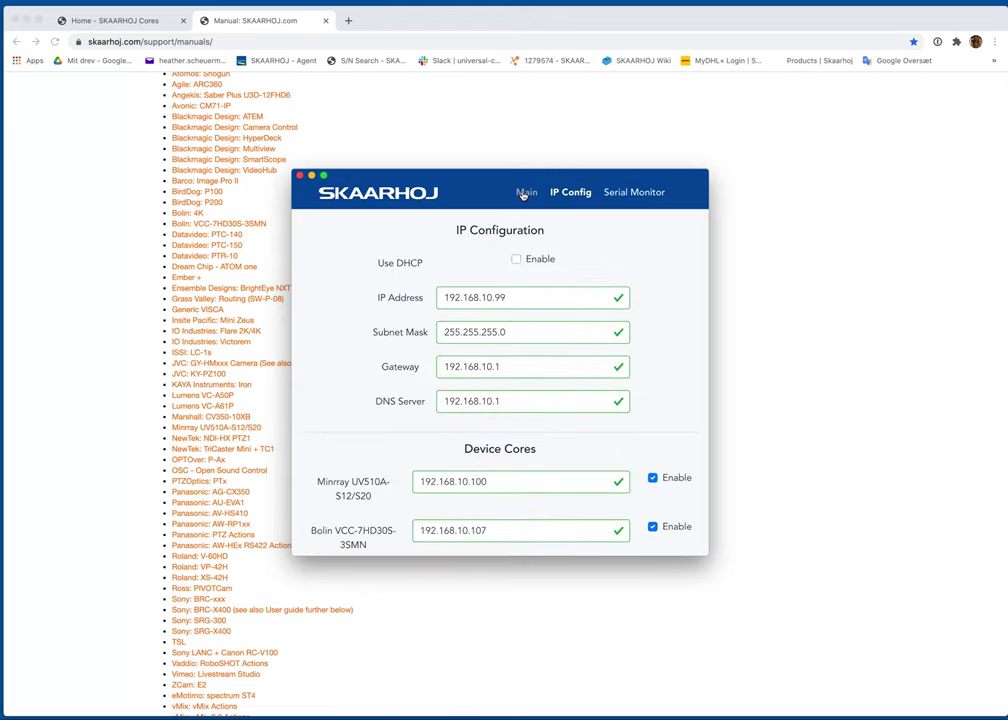
Change the Minrray IP to 192.168.10.114 and Bolin to 192.168.10.156, then save to the controller.
{"action": "left_click", "coordinate": [636, 194]}
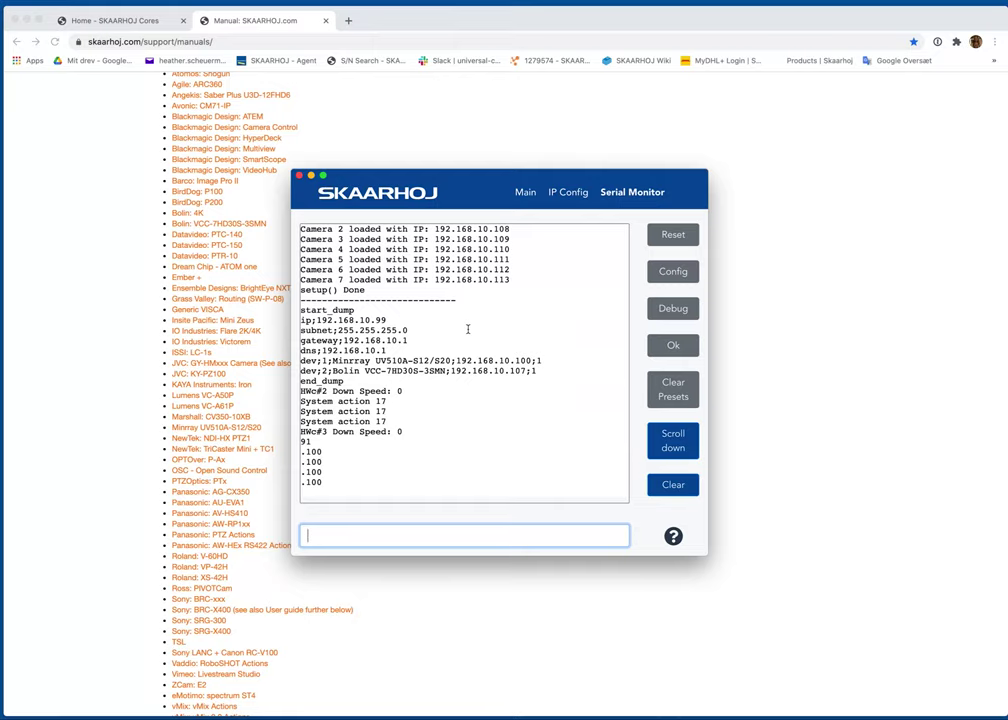
{"action": "left_click", "coordinate": [568, 191]}
{"action": "left_click", "coordinate": [512, 481]}
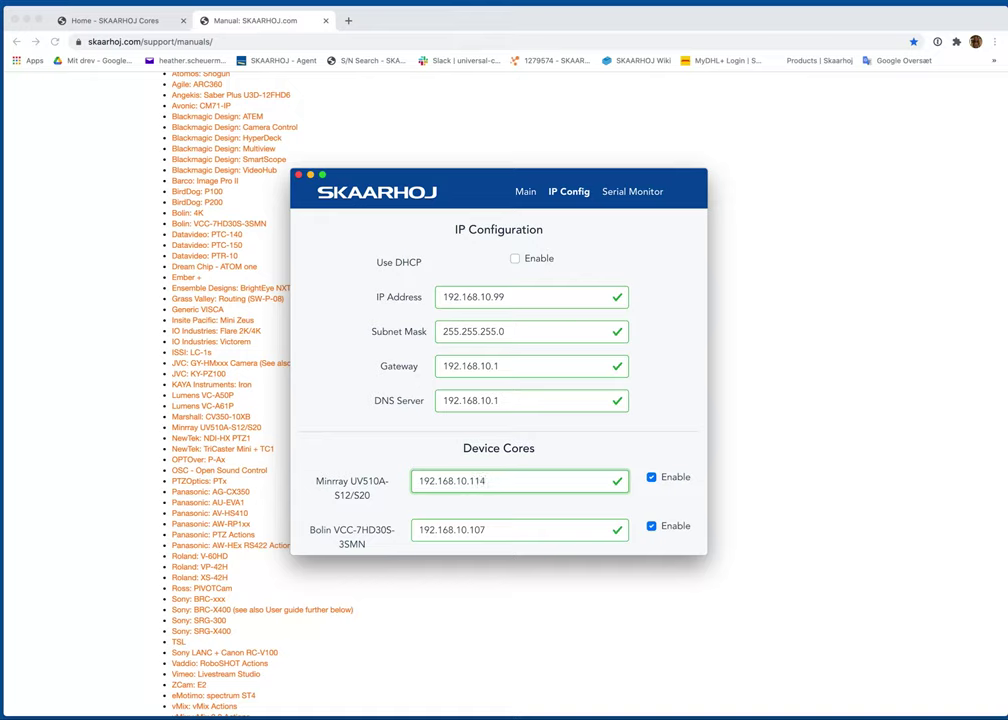
{"action": "left_click", "coordinate": [501, 531]}
{"action": "key", "text": "BackSpace"}
{"action": "key", "text": "BackSpace"}
{"action": "type", "text": "56"}
{"action": "scroll", "coordinate": [501, 536], "scroll_direction": "down", "scroll_amount": 2}
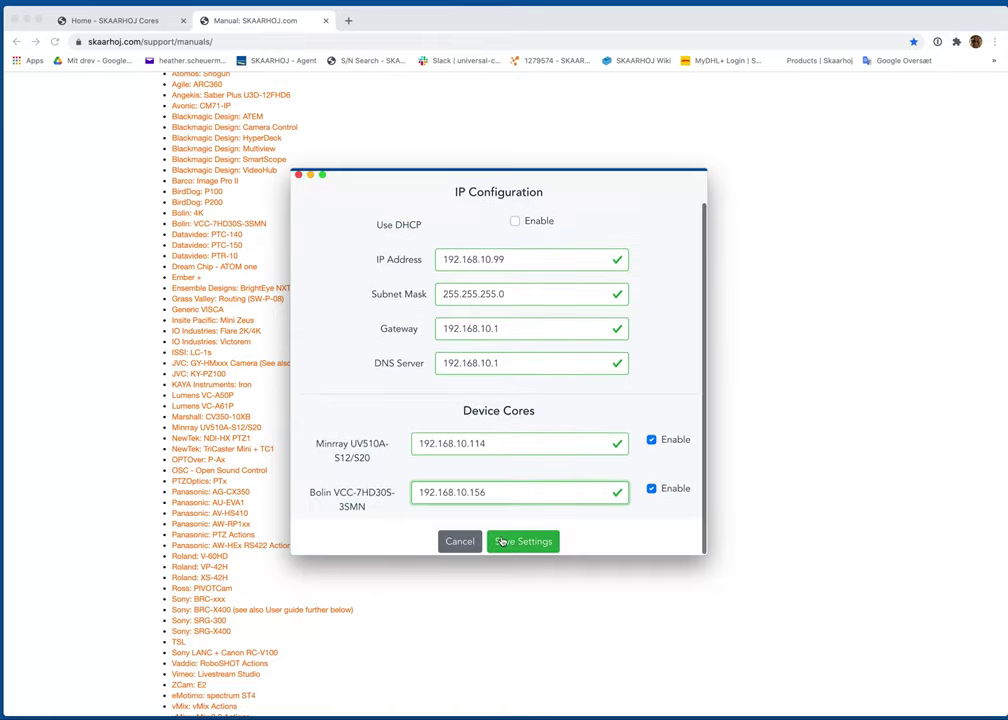
{"action": "left_click", "coordinate": [513, 542]}
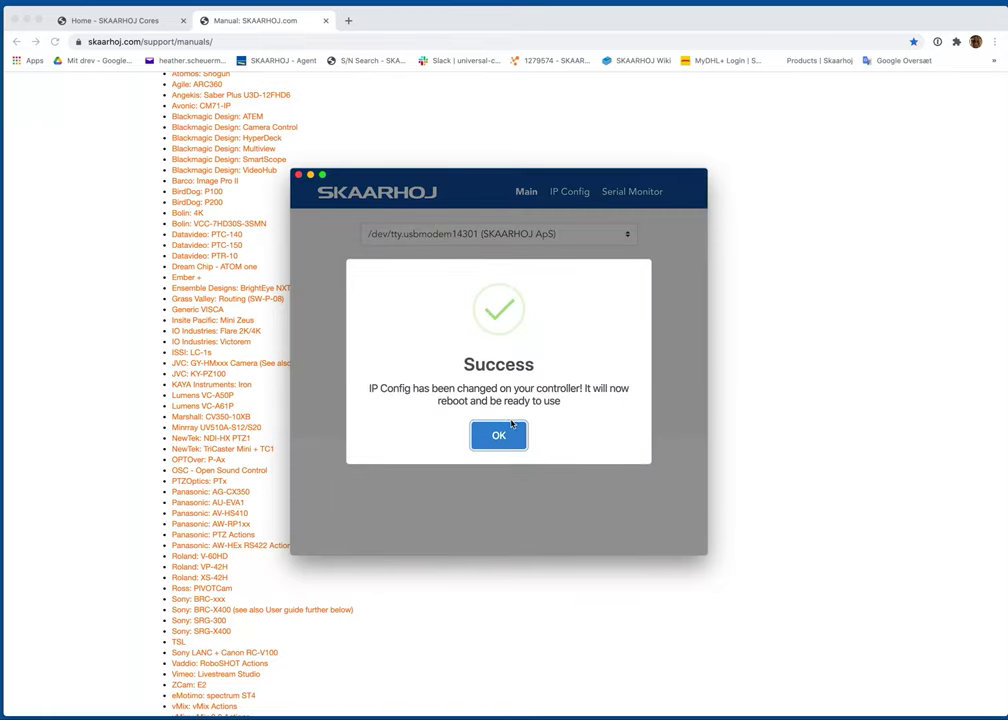
{"action": "left_click", "coordinate": [507, 432]}
{"action": "left_click", "coordinate": [650, 186]}
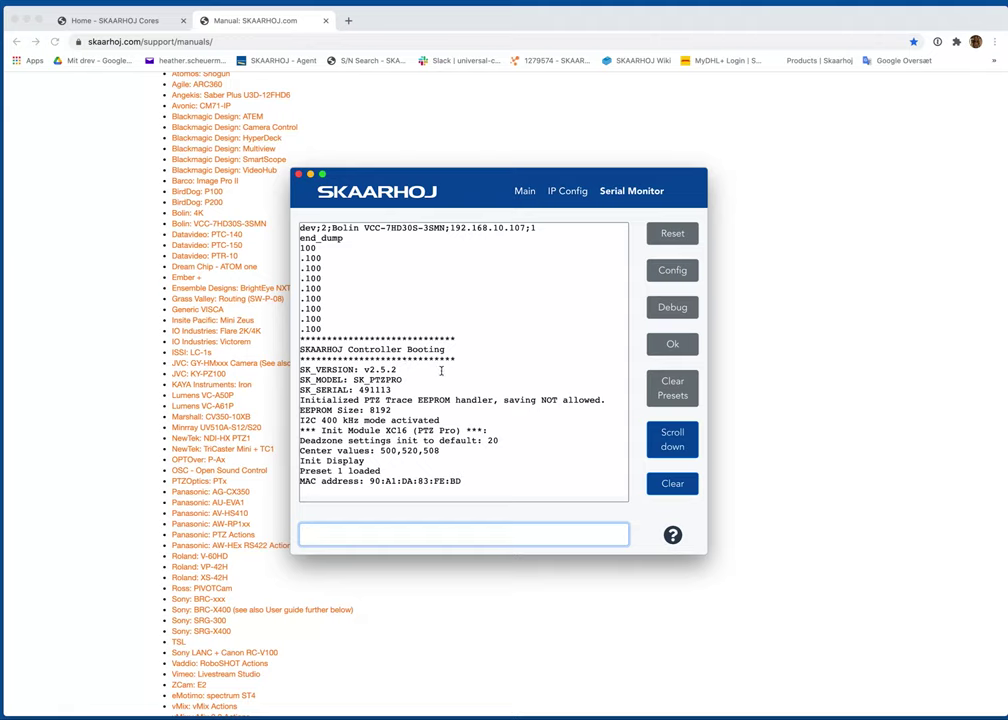
{"action": "scroll", "coordinate": [396, 343], "scroll_direction": "up", "scroll_amount": 3}
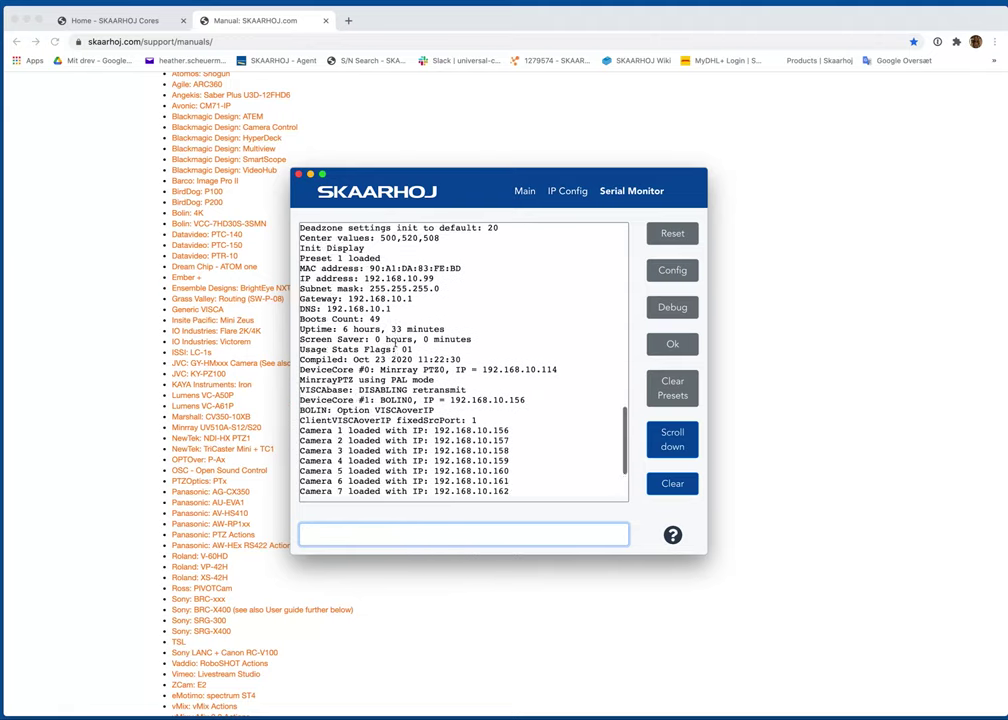
{"action": "scroll", "coordinate": [396, 343], "scroll_direction": "up", "scroll_amount": 5}
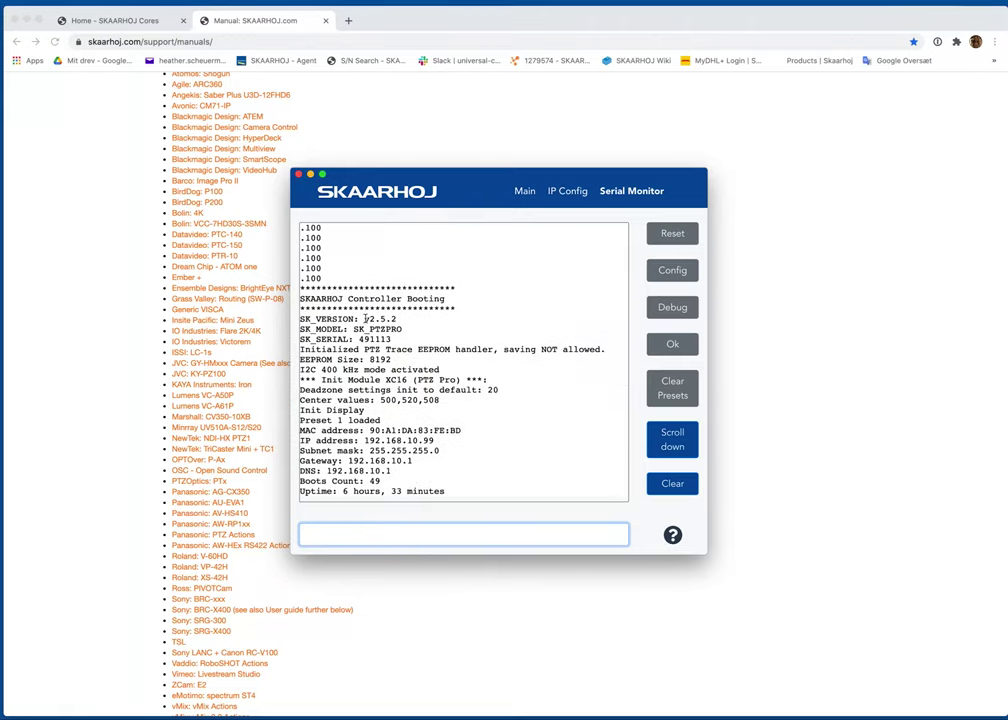
{"action": "left_click_drag", "start_coordinate": [364, 319], "coordinate": [423, 330]}
{"action": "left_click_drag", "start_coordinate": [355, 339], "coordinate": [426, 337]}
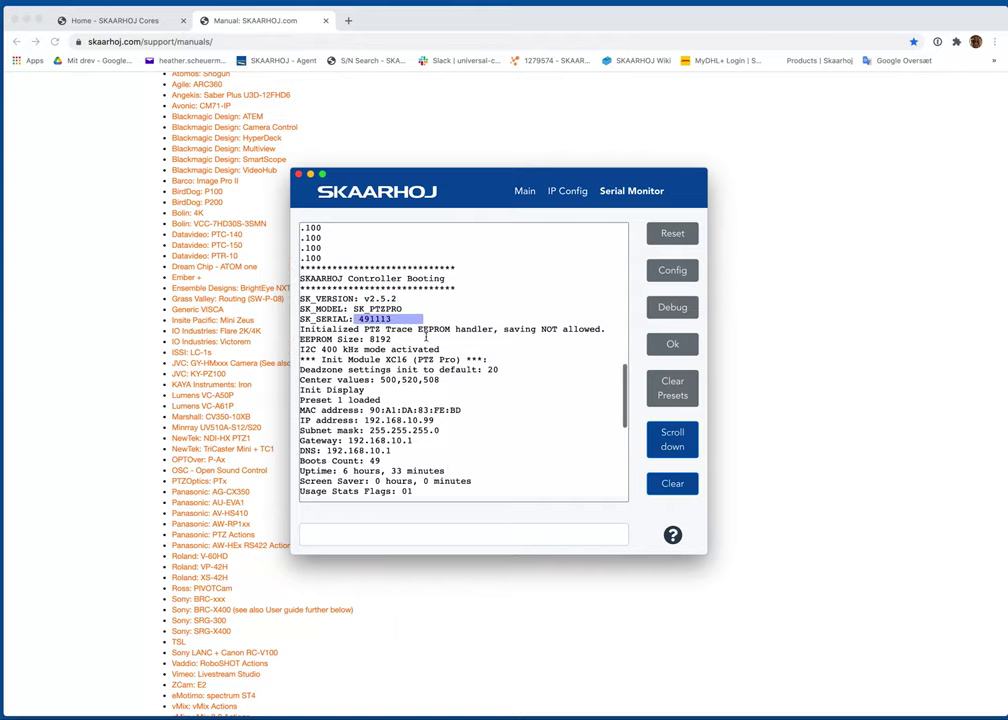
{"action": "left_click_drag", "start_coordinate": [300, 318], "coordinate": [603, 320]}
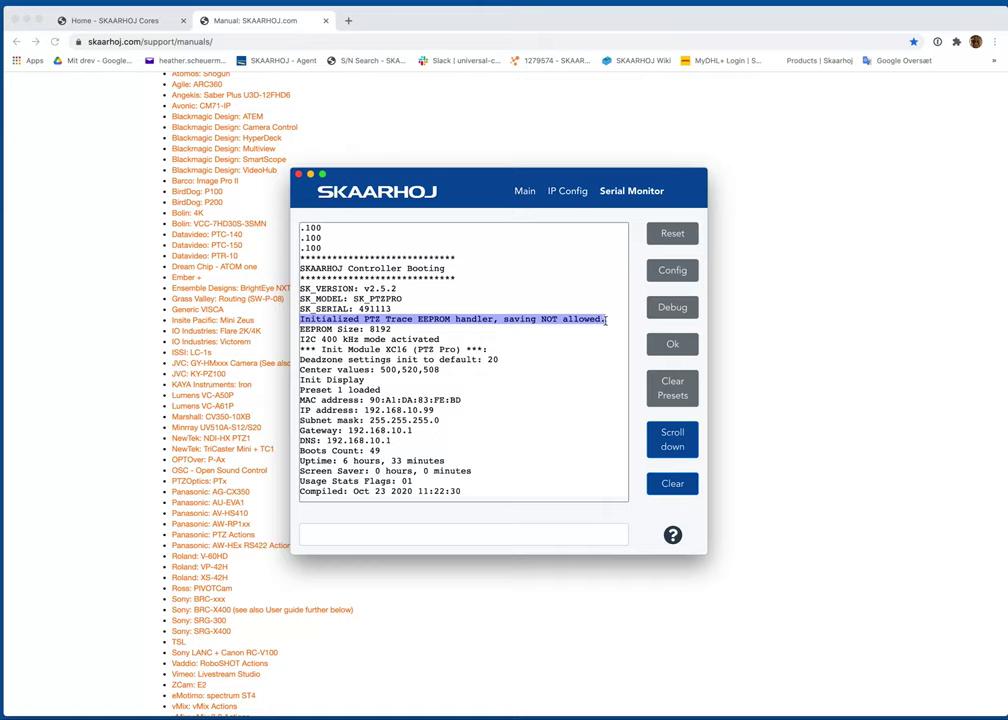
{"action": "scroll", "coordinate": [605, 320], "scroll_direction": "down", "scroll_amount": 3}
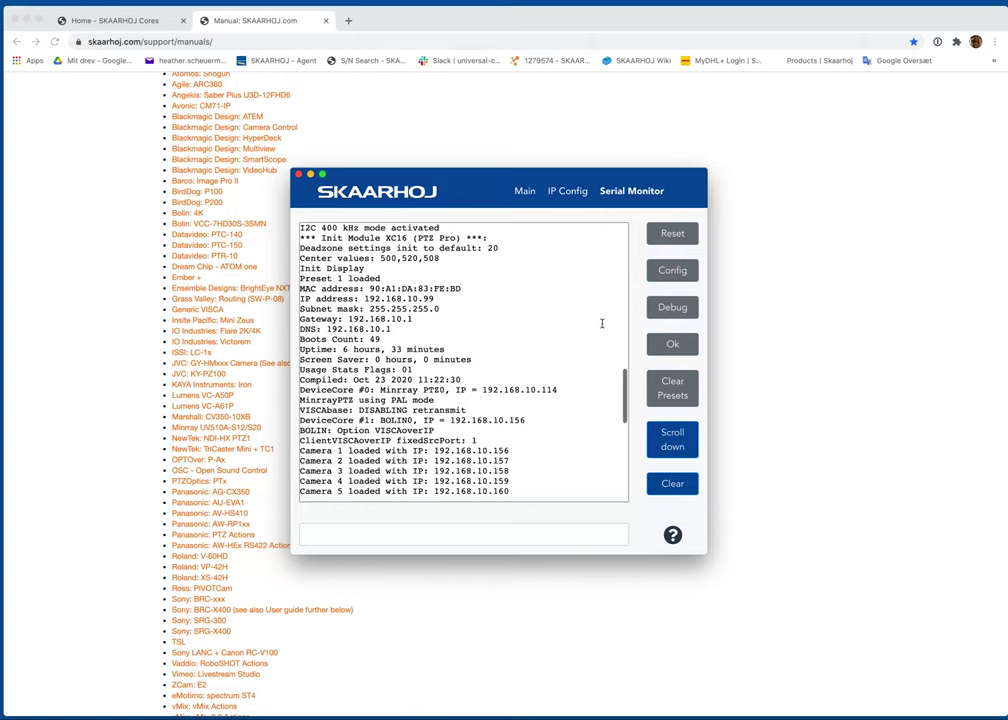
{"action": "left_click_drag", "start_coordinate": [300, 298], "coordinate": [445, 298]}
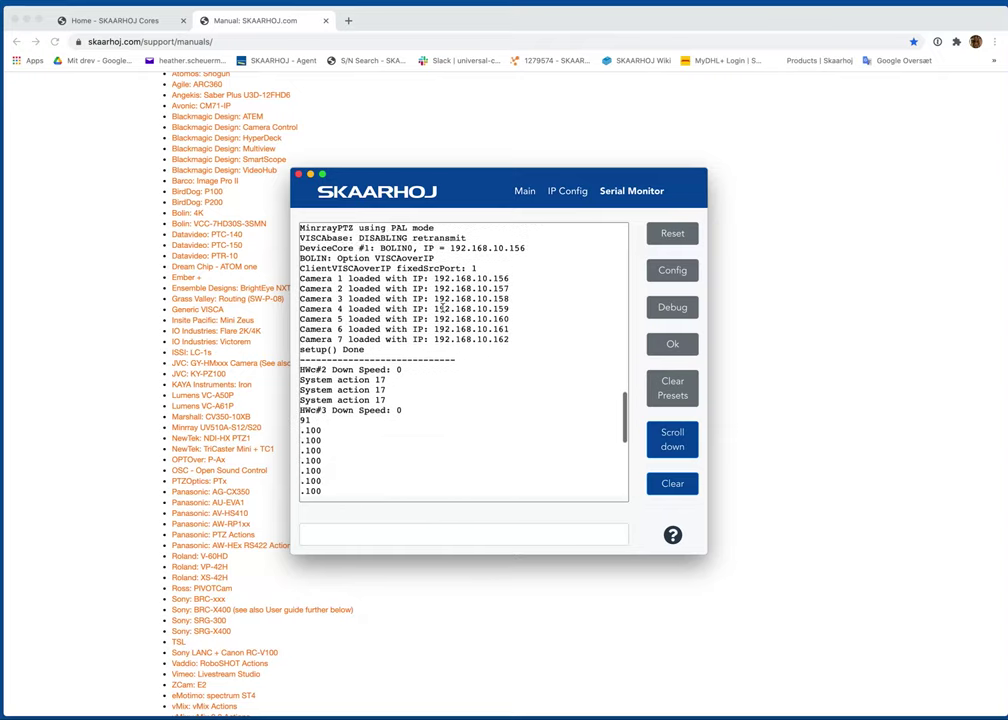
{"action": "scroll", "coordinate": [442, 307], "scroll_direction": "up", "scroll_amount": 10}
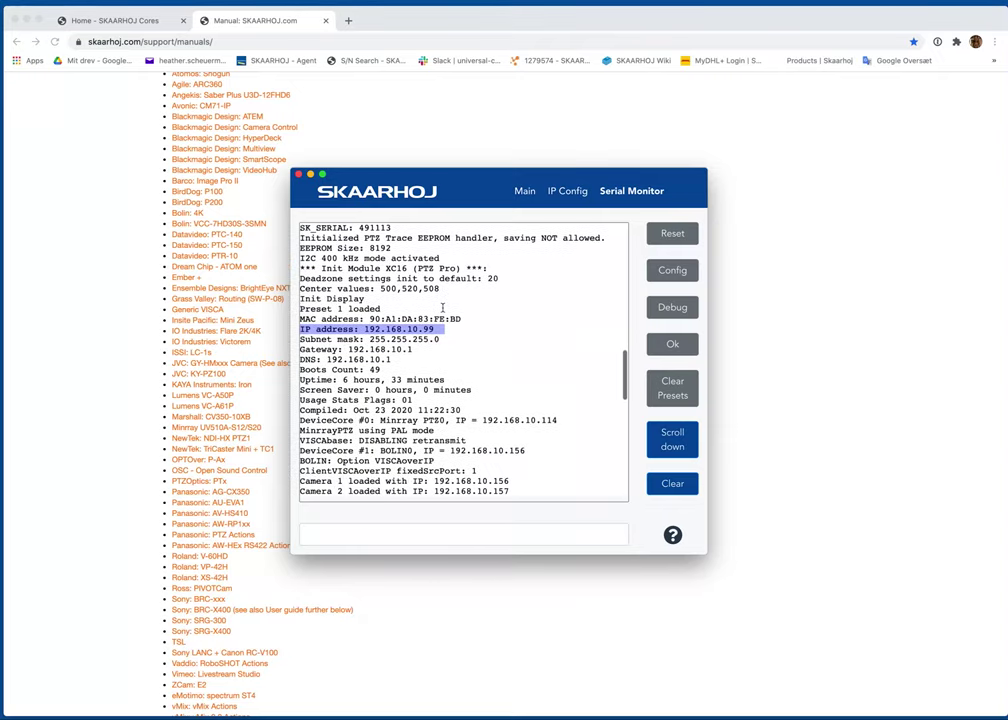
{"action": "scroll", "coordinate": [442, 307], "scroll_direction": "down", "scroll_amount": 2}
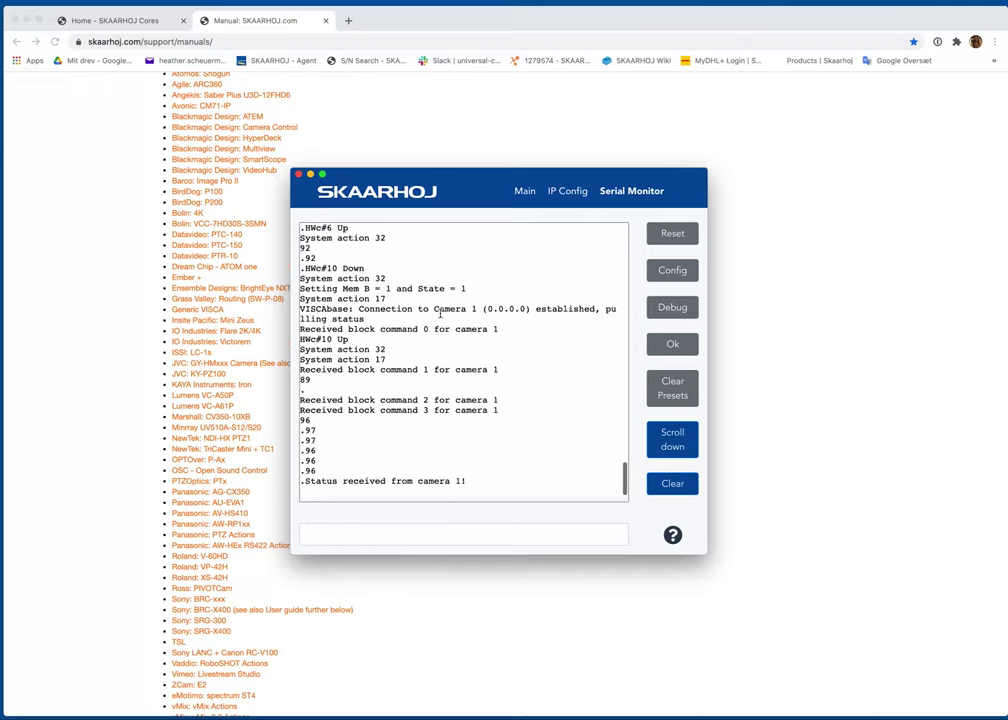
In the serial log, highlight 'Status received from camera 1!' and the core IPs 192.168.10.114 and 192.168.10.156.
{"action": "left_click_drag", "start_coordinate": [309, 470], "coordinate": [454, 459]}
{"action": "scroll", "coordinate": [440, 452], "scroll_direction": "up", "scroll_amount": 5}
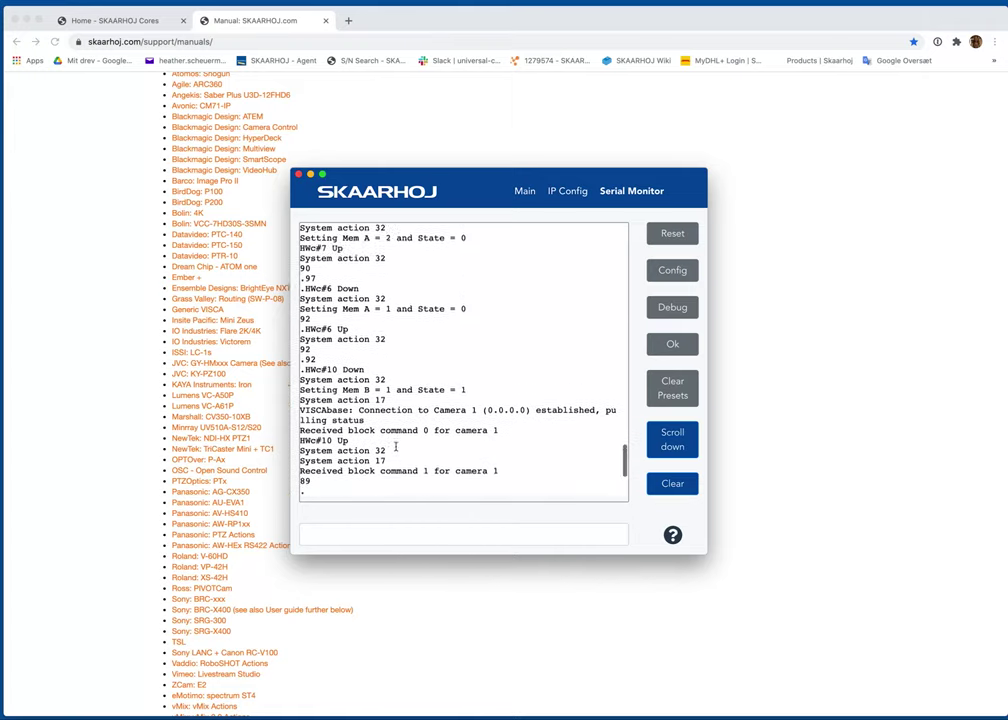
{"action": "scroll", "coordinate": [396, 447], "scroll_direction": "up", "scroll_amount": 3}
{"action": "left_click_drag", "start_coordinate": [462, 451], "coordinate": [301, 456]}
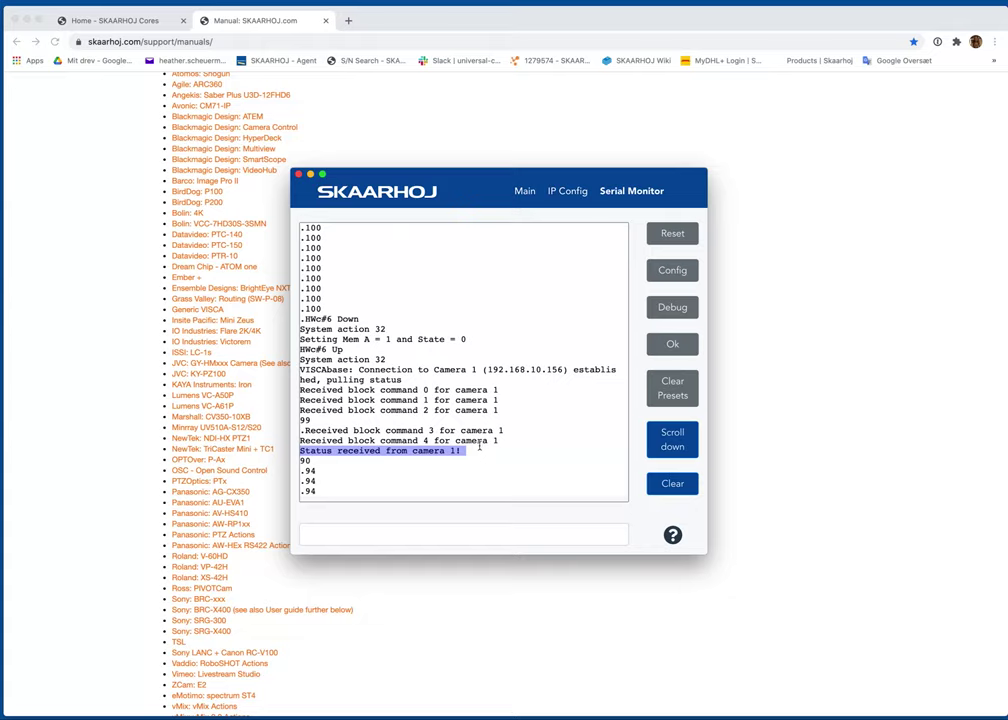
{"action": "scroll", "coordinate": [504, 449], "scroll_direction": "down", "scroll_amount": 10}
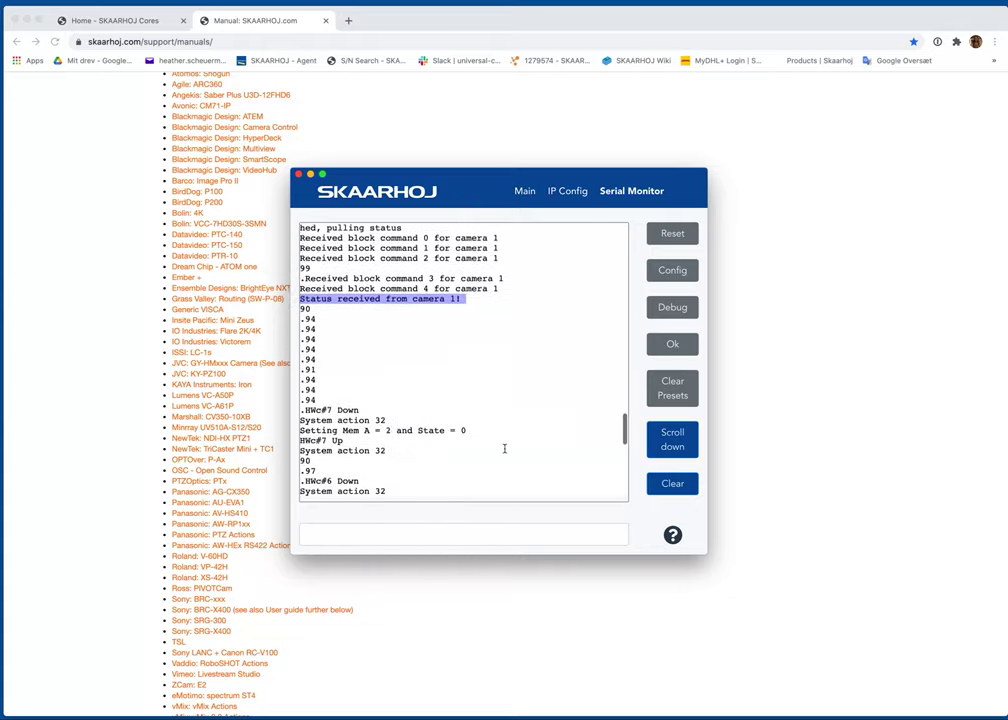
{"action": "scroll", "coordinate": [504, 449], "scroll_direction": "up", "scroll_amount": 15}
{"action": "scroll", "coordinate": [510, 430], "scroll_direction": "down", "scroll_amount": 5}
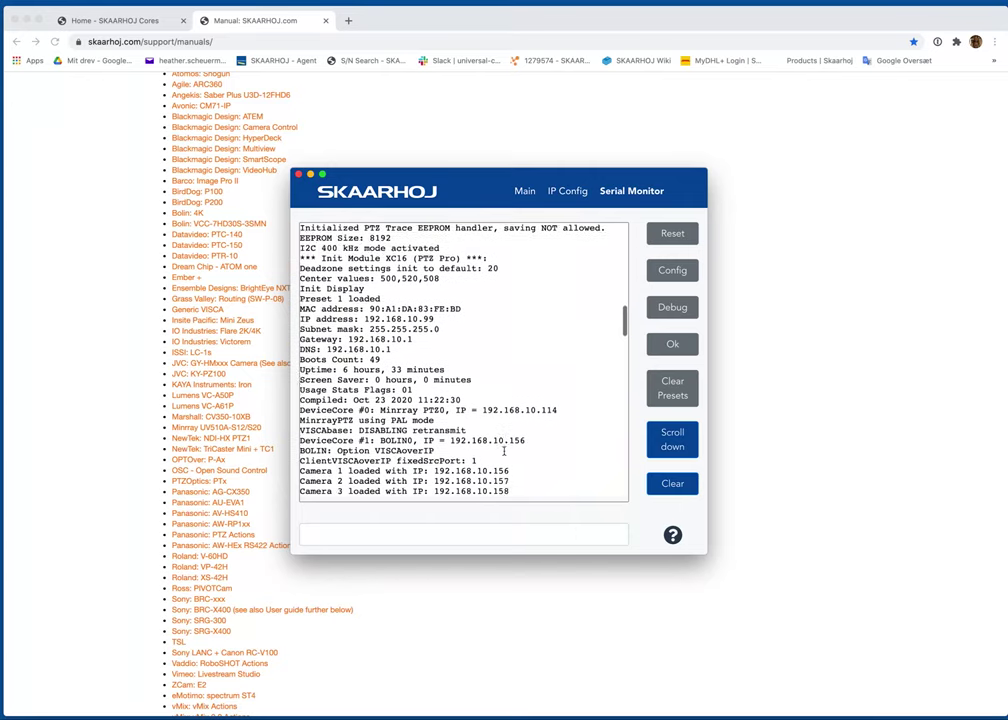
{"action": "left_click_drag", "start_coordinate": [455, 349], "coordinate": [568, 350]}
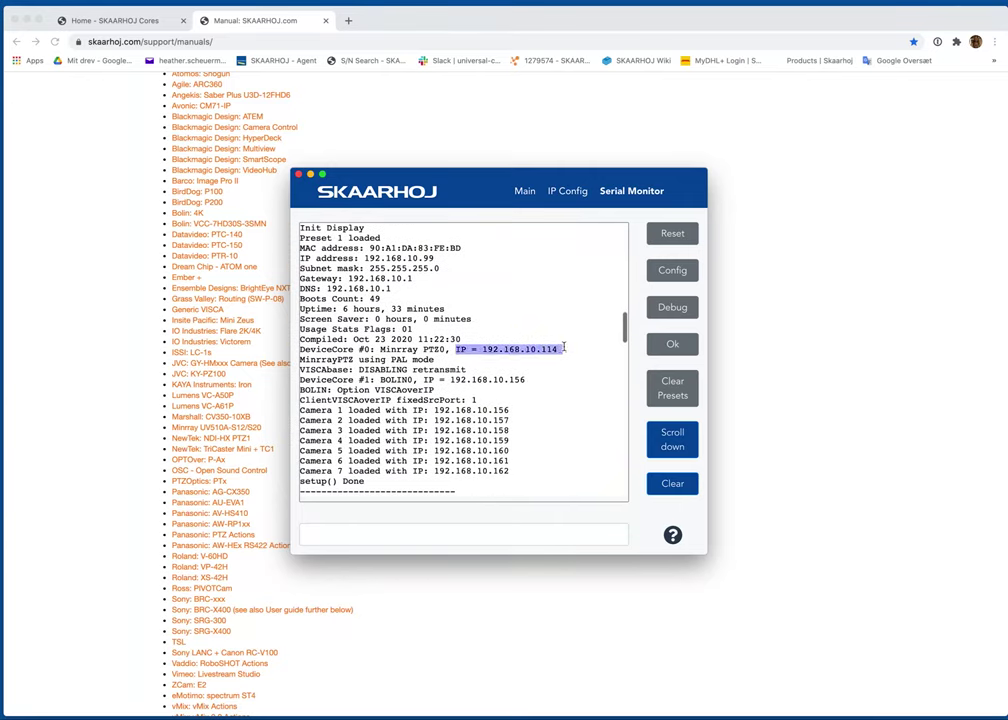
{"action": "left_click_drag", "start_coordinate": [424, 379], "coordinate": [540, 380]}
Tick Use DHCP in the updater's IP Config, then return to the SKAARHOJ Cores browser tab.
{"action": "left_click", "coordinate": [567, 193]}
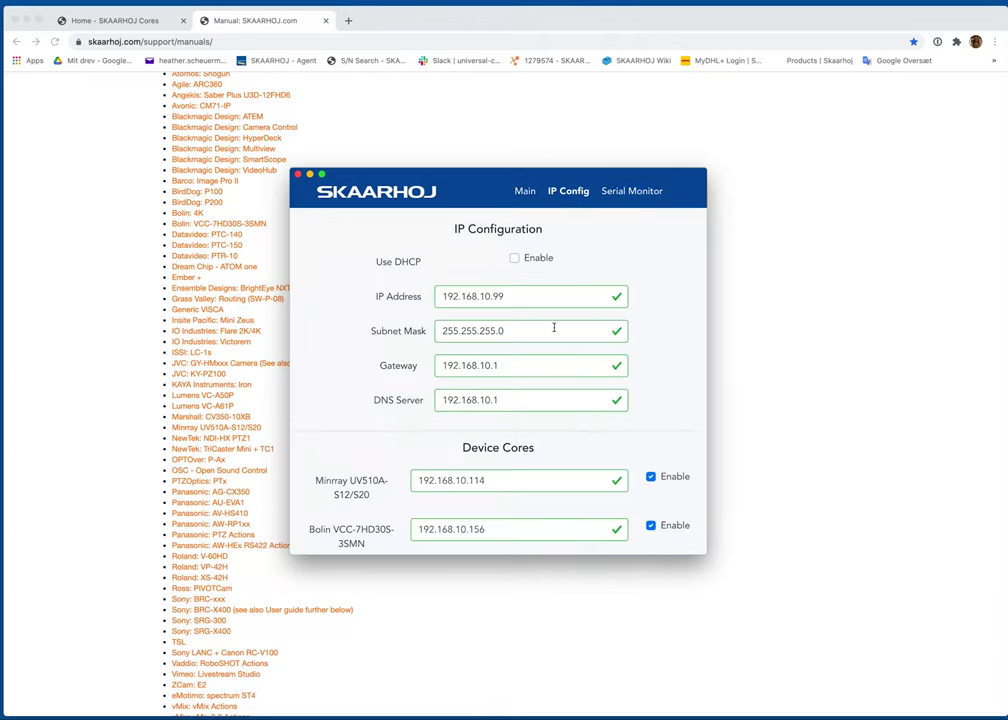
{"action": "scroll", "coordinate": [462, 540], "scroll_direction": "down", "scroll_amount": 2}
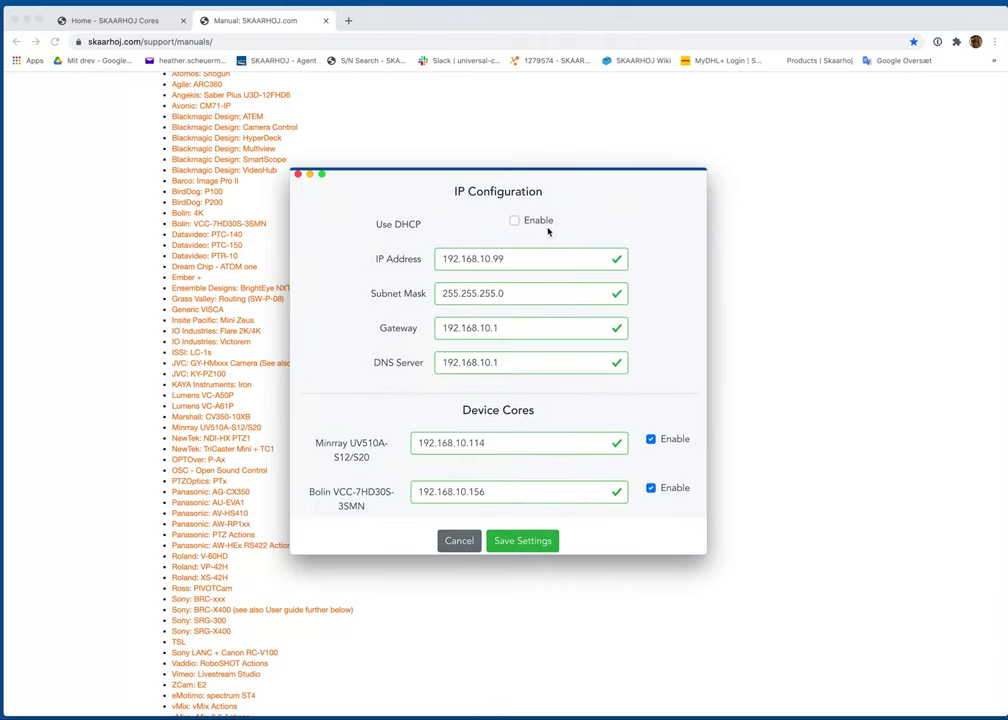
{"action": "left_click", "coordinate": [515, 222]}
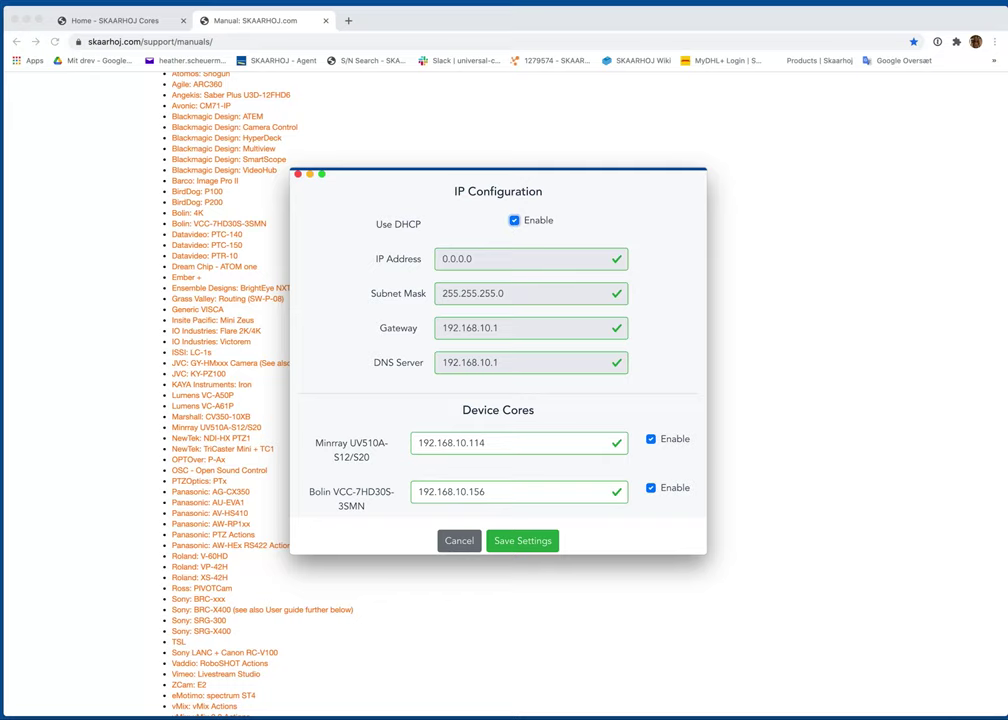
{"action": "left_click", "coordinate": [98, 19]}
{"action": "left_click", "coordinate": [97, 20]}
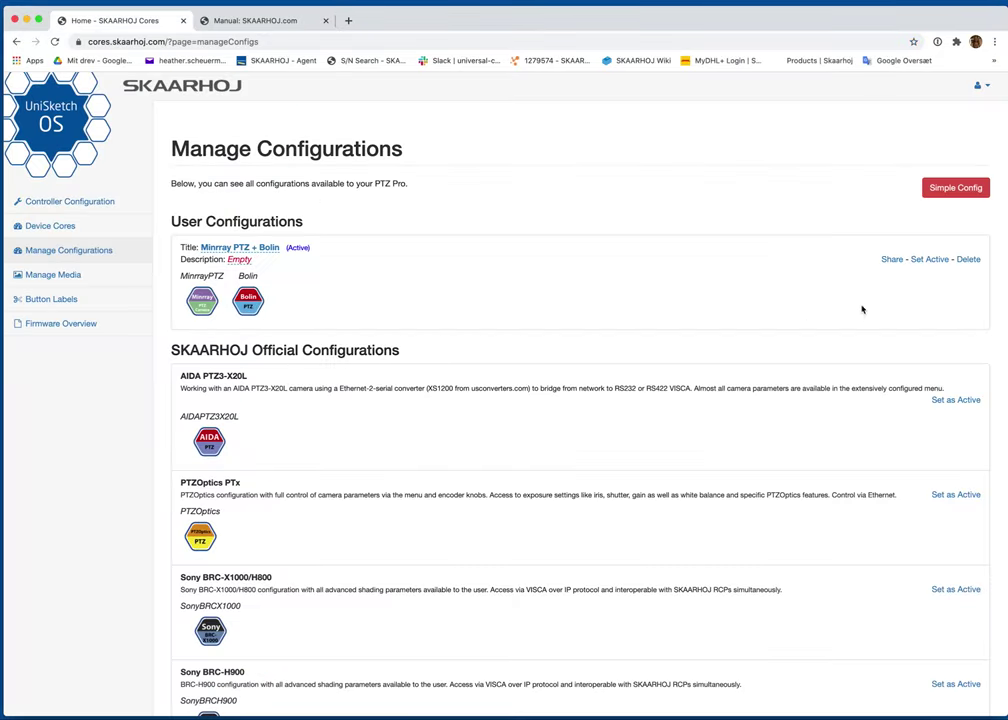
Tick DHCP under Controller IP Settings on the PTZ Pro Controller Configuration page.
{"action": "left_click", "coordinate": [106, 202]}
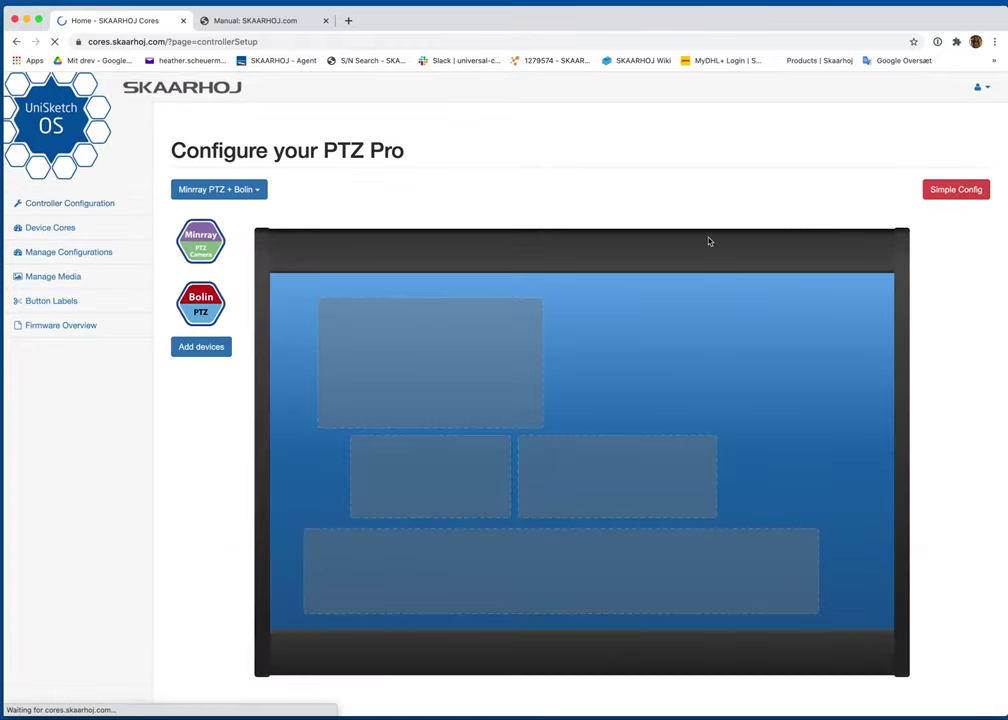
{"action": "scroll", "coordinate": [708, 241], "scroll_direction": "down", "scroll_amount": 20}
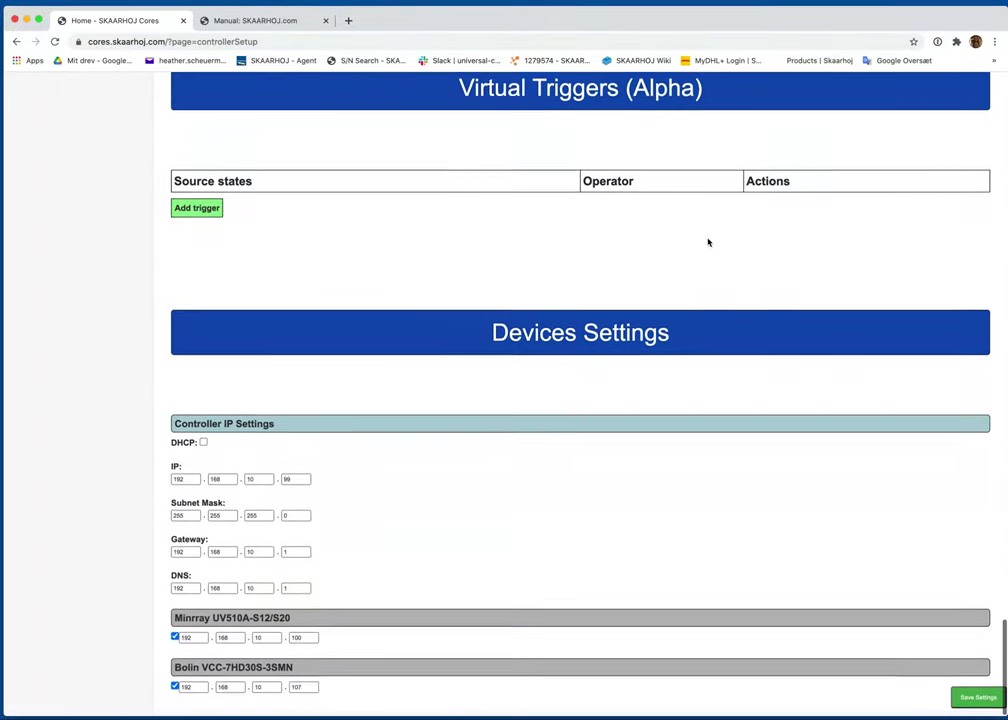
{"action": "left_click", "coordinate": [203, 445]}
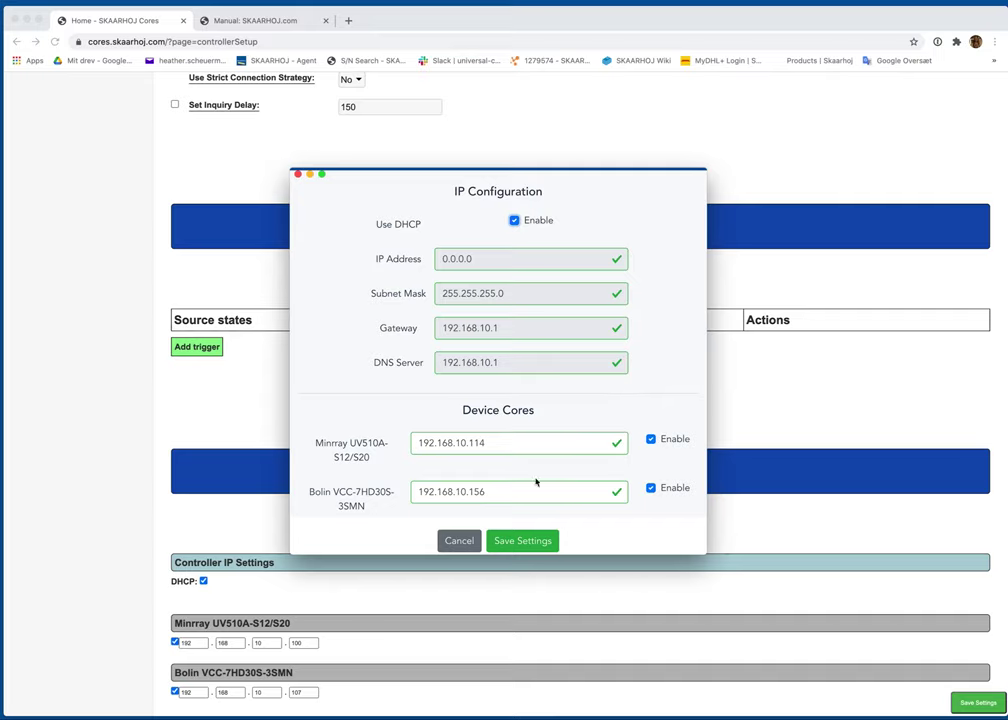
Tick Use DHCP on the updater's IP Config page and save it to the controller.
{"action": "scroll", "coordinate": [524, 194], "scroll_direction": "up", "scroll_amount": 2}
{"action": "left_click", "coordinate": [527, 192]}
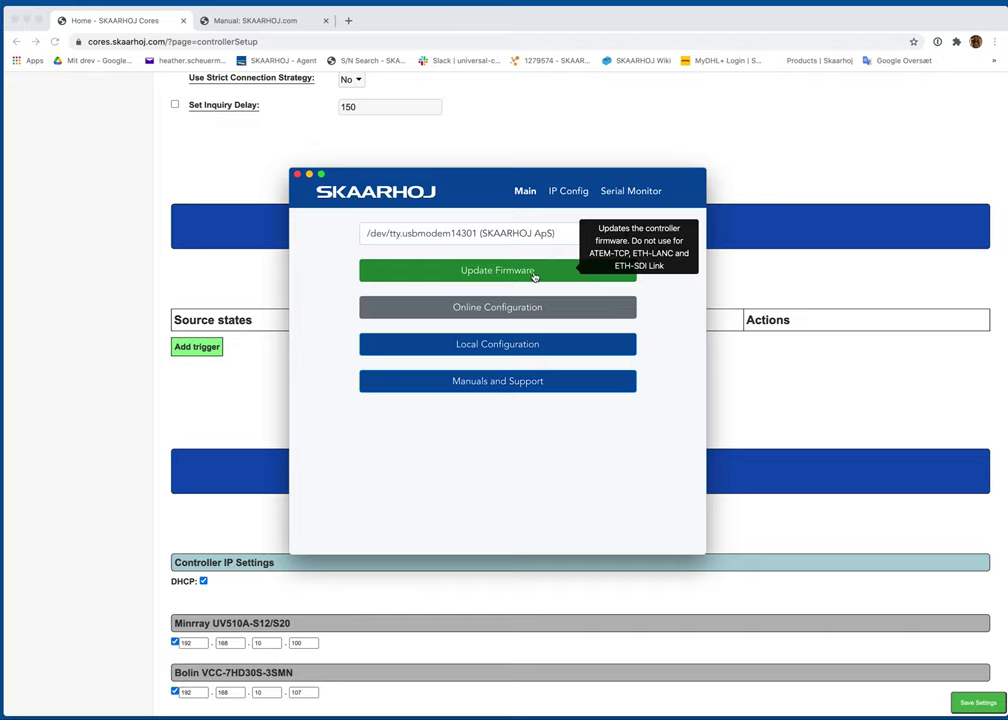
{"action": "left_click", "coordinate": [568, 190]}
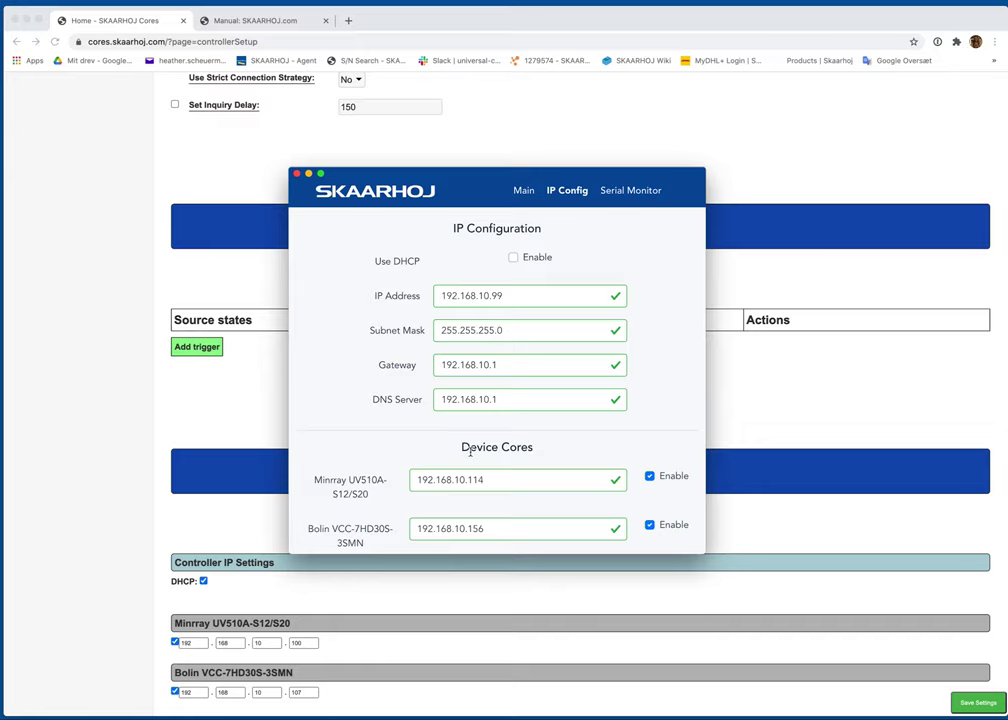
{"action": "scroll", "coordinate": [470, 451], "scroll_direction": "down", "scroll_amount": 2}
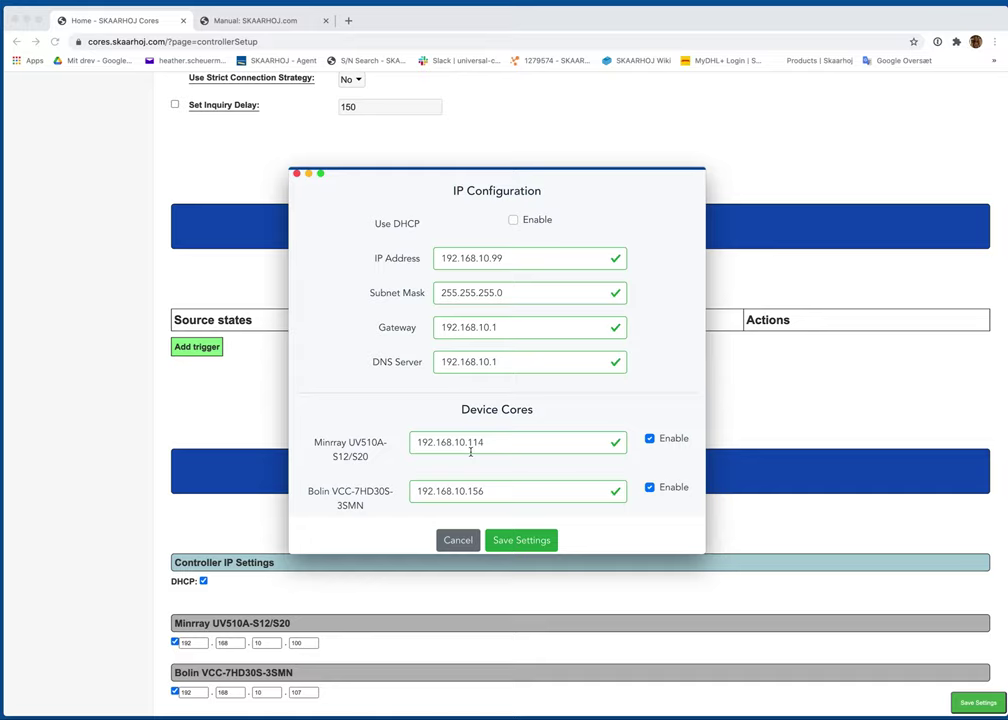
{"action": "scroll", "coordinate": [470, 452], "scroll_direction": "up", "scroll_amount": 2}
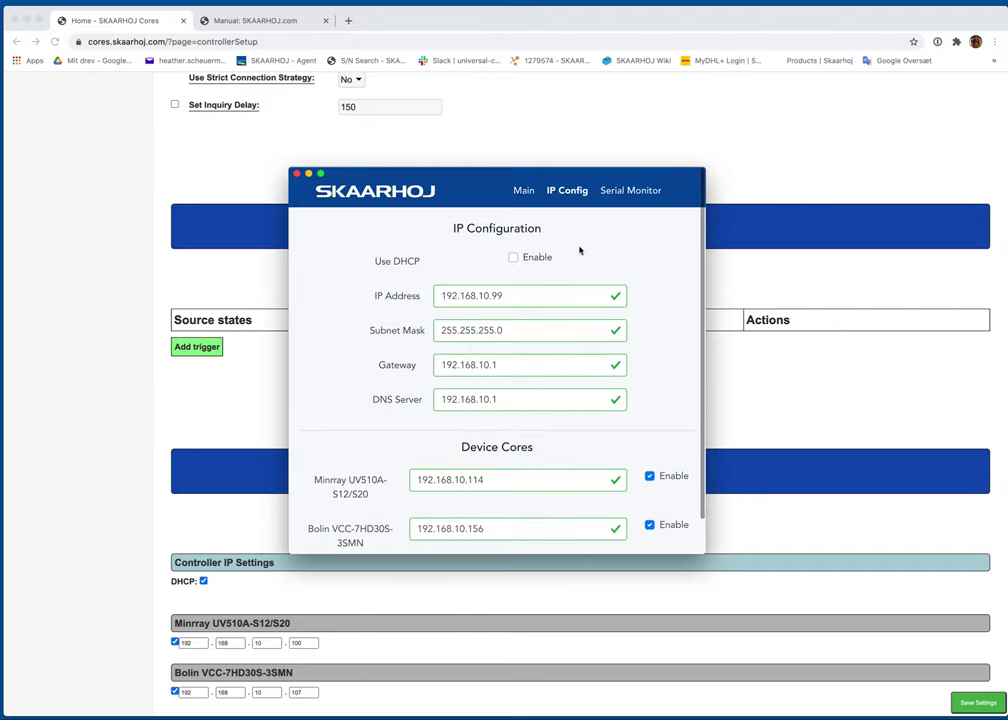
{"action": "left_click", "coordinate": [513, 257]}
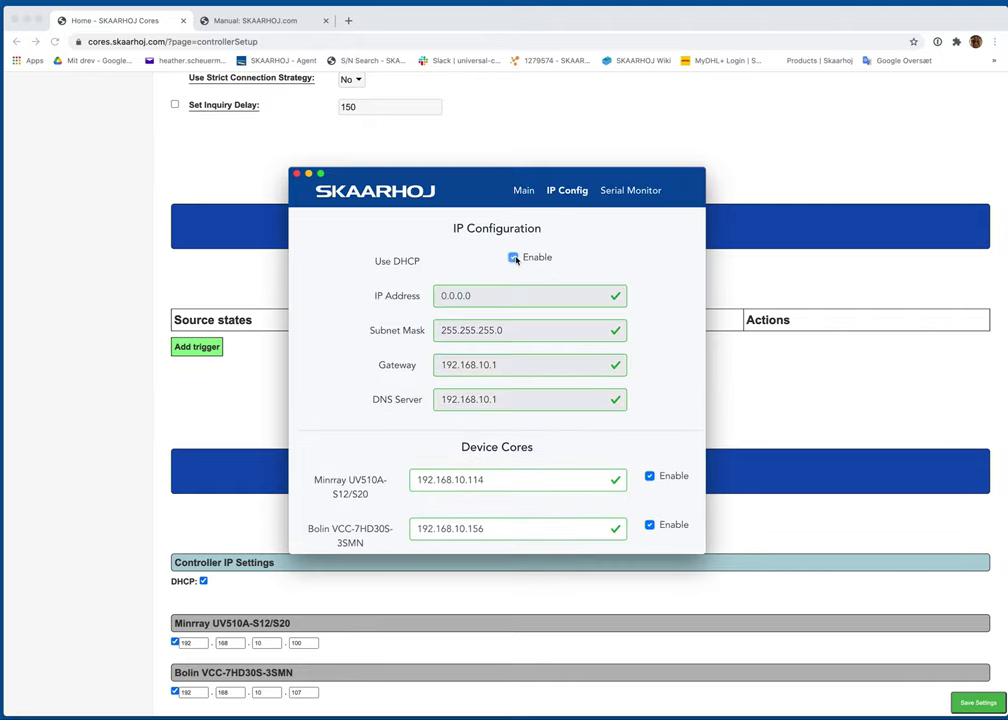
{"action": "scroll", "coordinate": [530, 468], "scroll_direction": "down", "scroll_amount": 2}
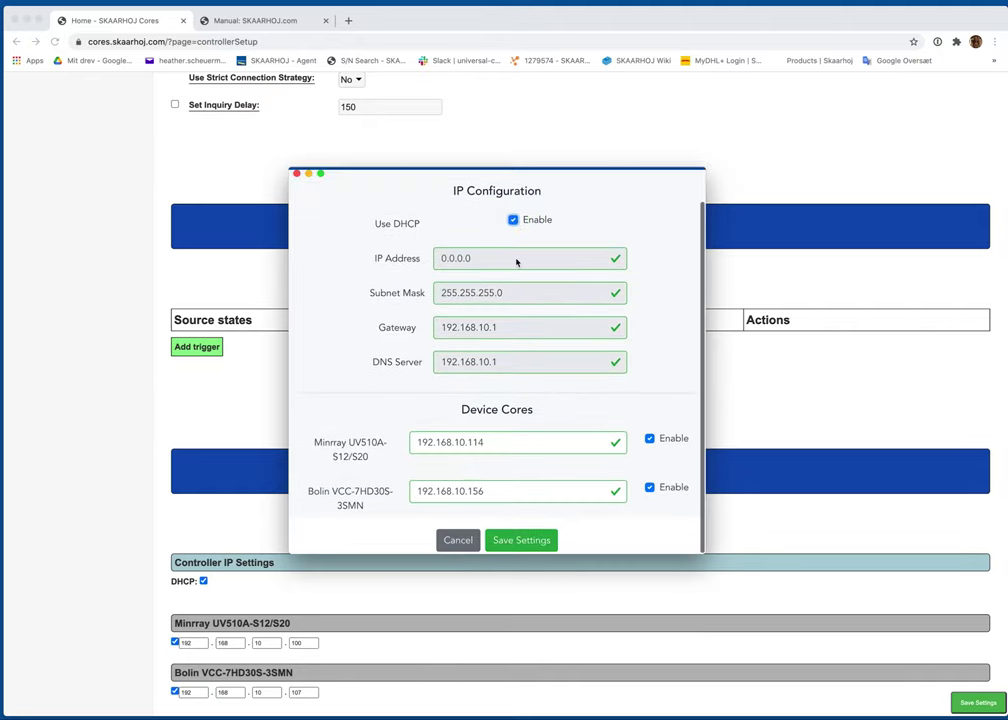
{"action": "left_click", "coordinate": [513, 540]}
{"action": "left_click", "coordinate": [498, 436]}
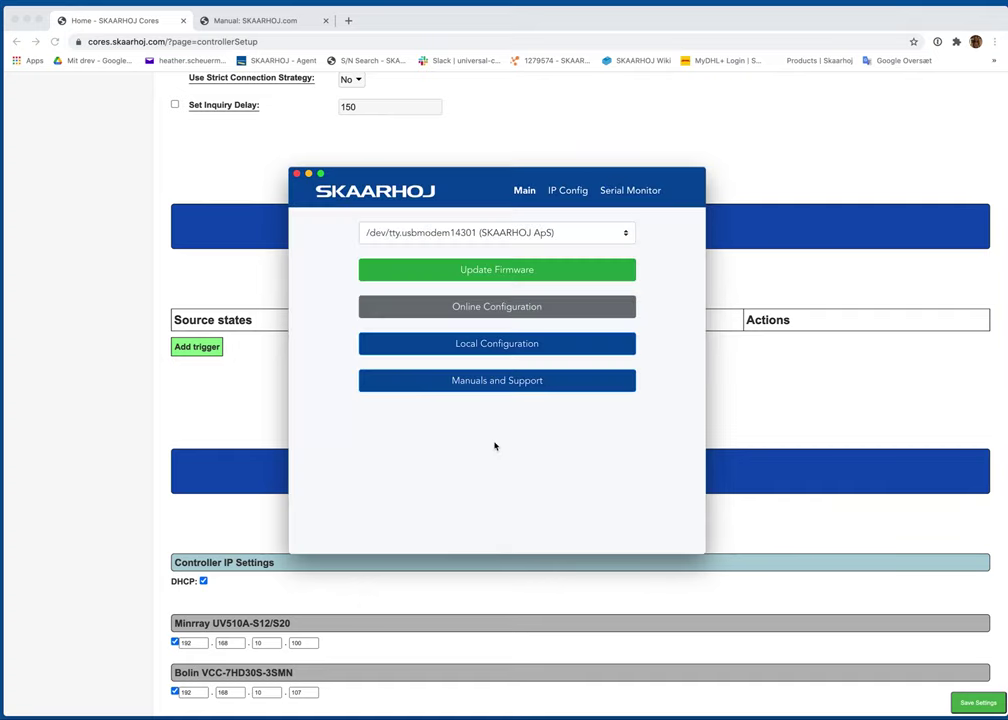
Reboot the controller, highlight the log lines showing DHCP assigned 192.168.10.8, and view the IP configuration.
{"action": "left_click", "coordinate": [637, 192]}
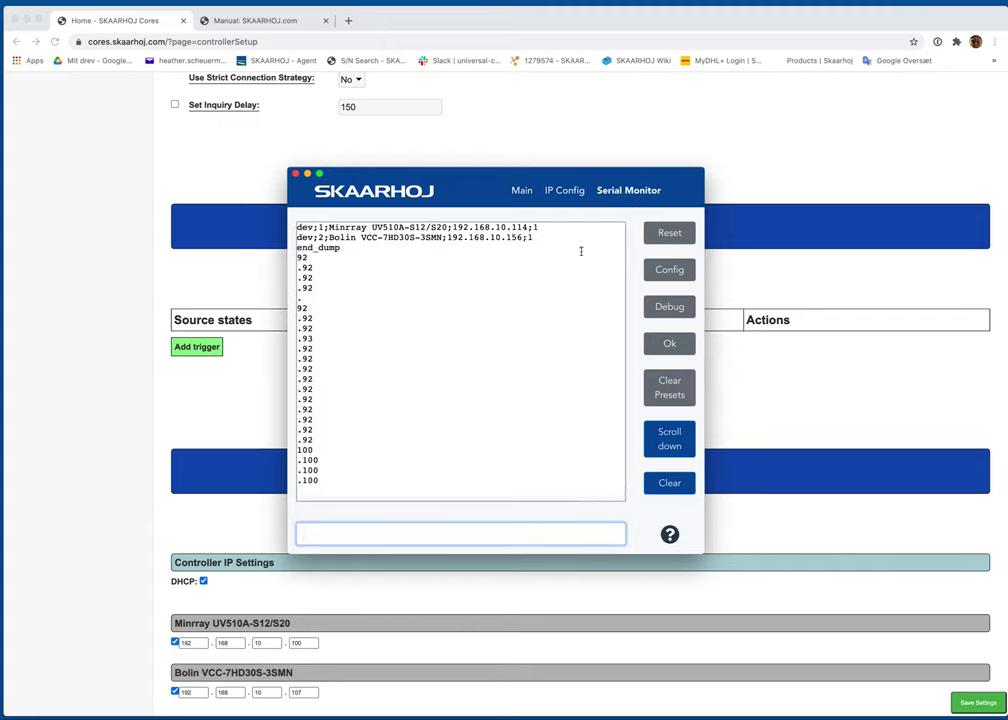
{"action": "left_click", "coordinate": [661, 233]}
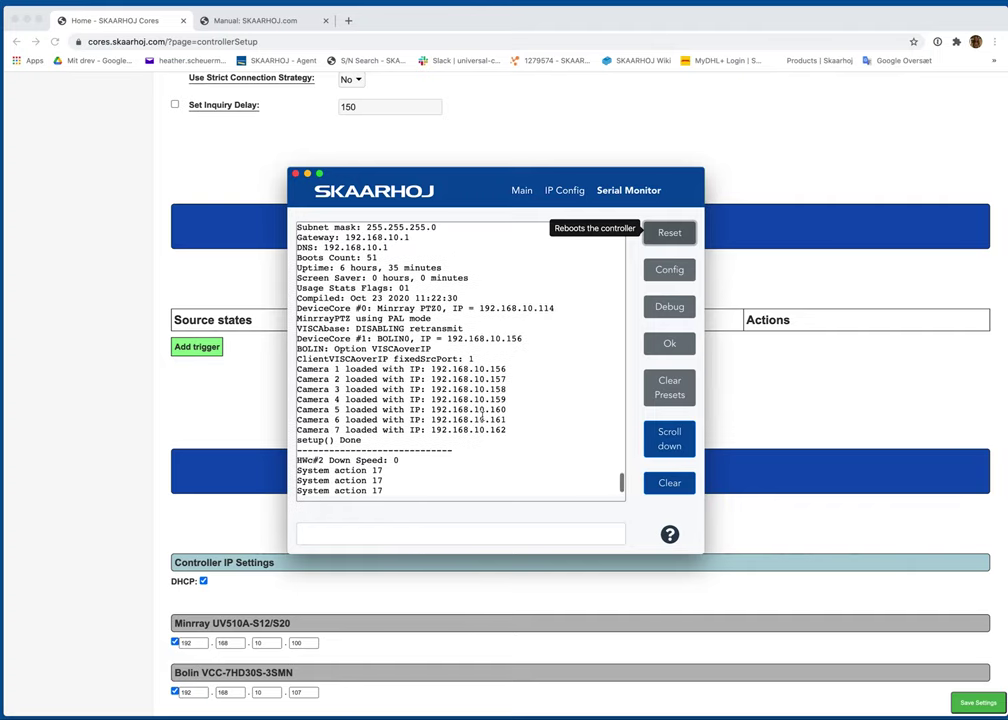
{"action": "scroll", "coordinate": [484, 410], "scroll_direction": "up", "scroll_amount": 5}
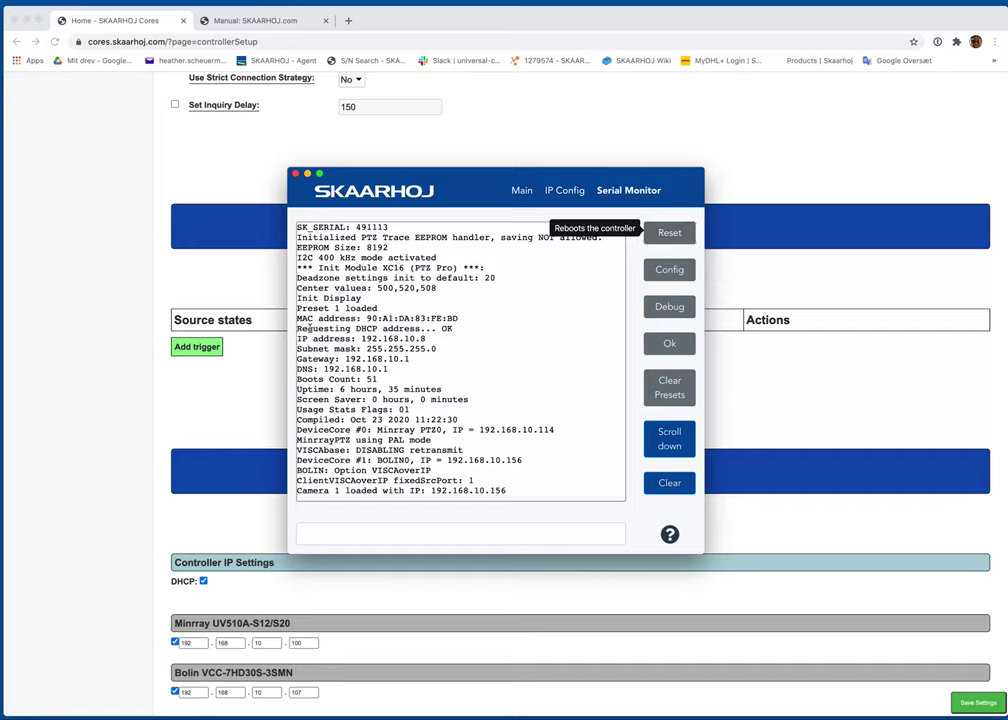
{"action": "left_click_drag", "start_coordinate": [298, 328], "coordinate": [458, 328]}
{"action": "left_click_drag", "start_coordinate": [297, 338], "coordinate": [430, 338]}
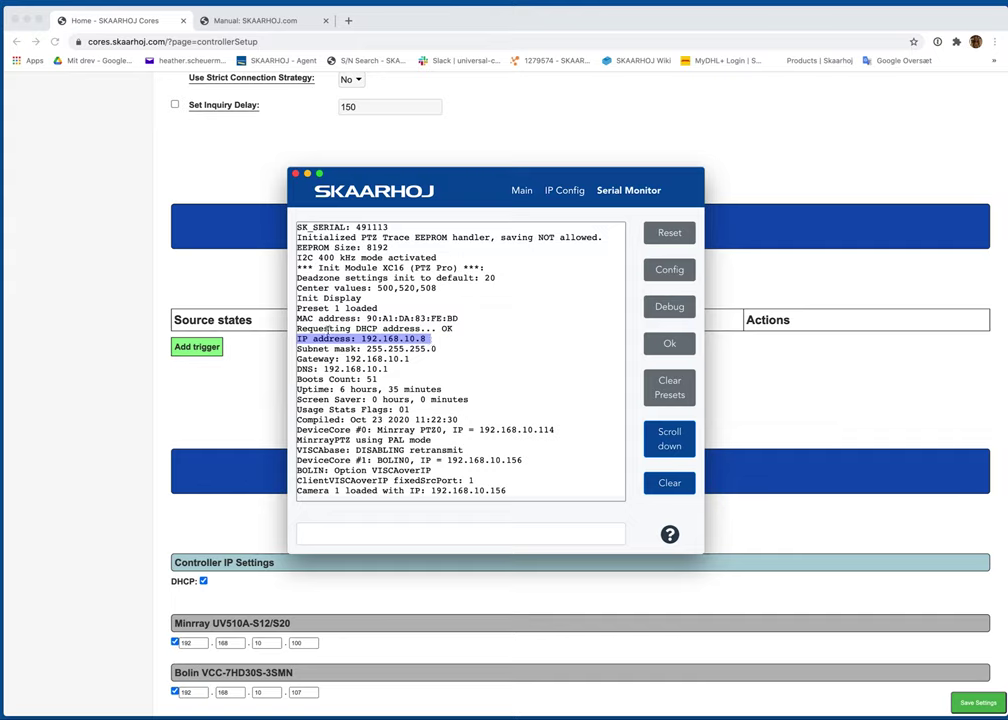
{"action": "left_click_drag", "start_coordinate": [297, 328], "coordinate": [466, 328]}
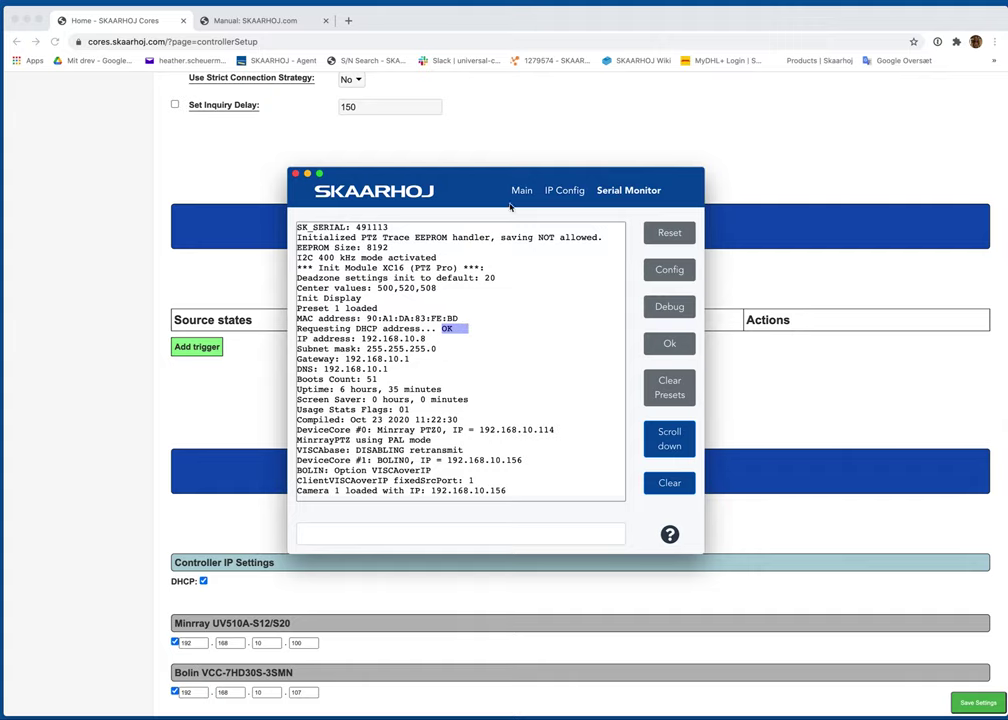
{"action": "left_click", "coordinate": [564, 190]}
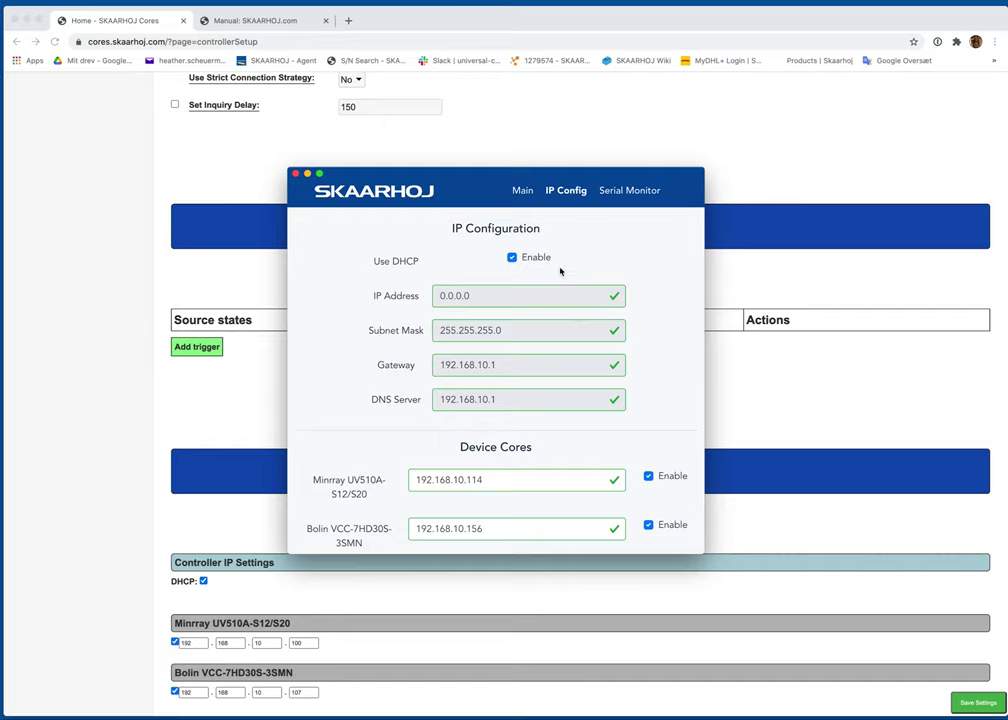
Recheck the controller's serial log, then return to the Firmware Updater's main page.
{"action": "left_click", "coordinate": [522, 190]}
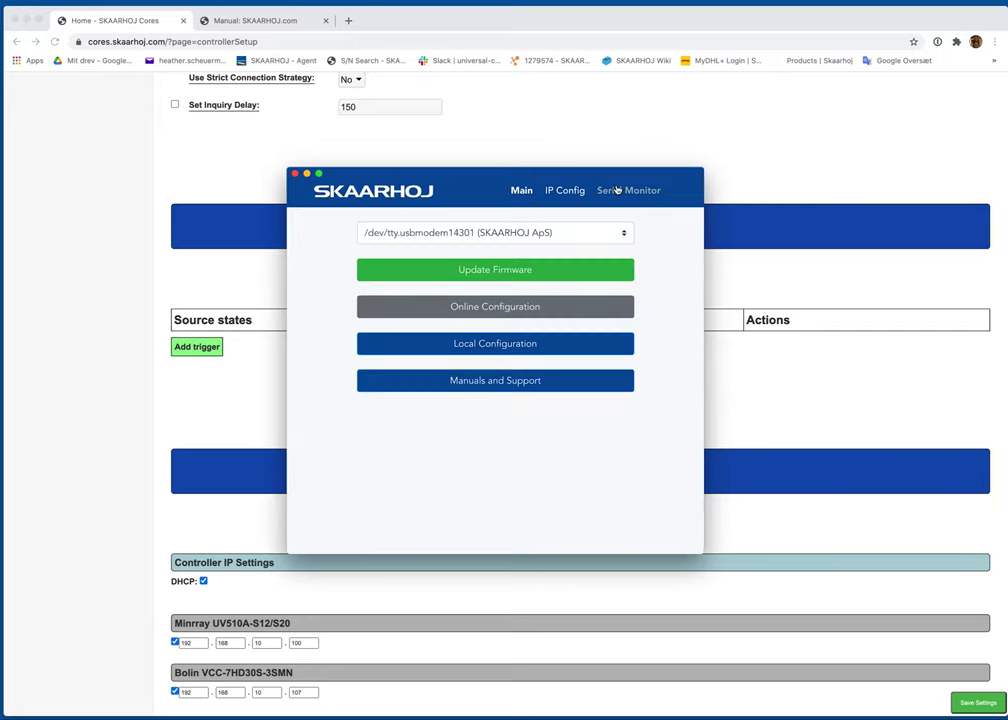
{"action": "left_click", "coordinate": [617, 189]}
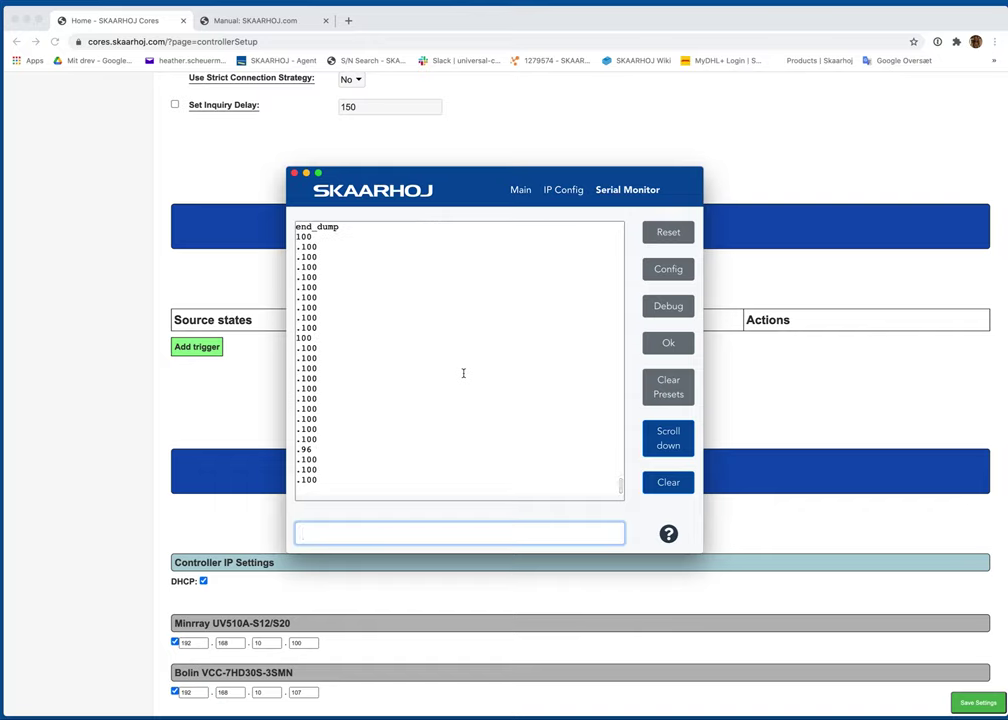
{"action": "left_click", "coordinate": [521, 189]}
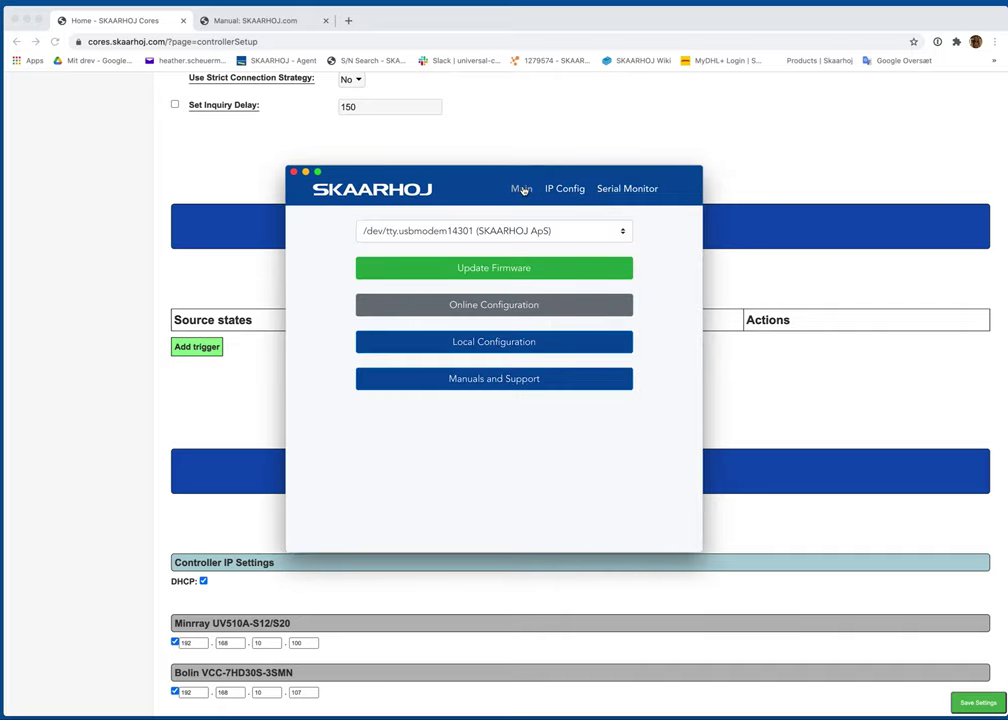